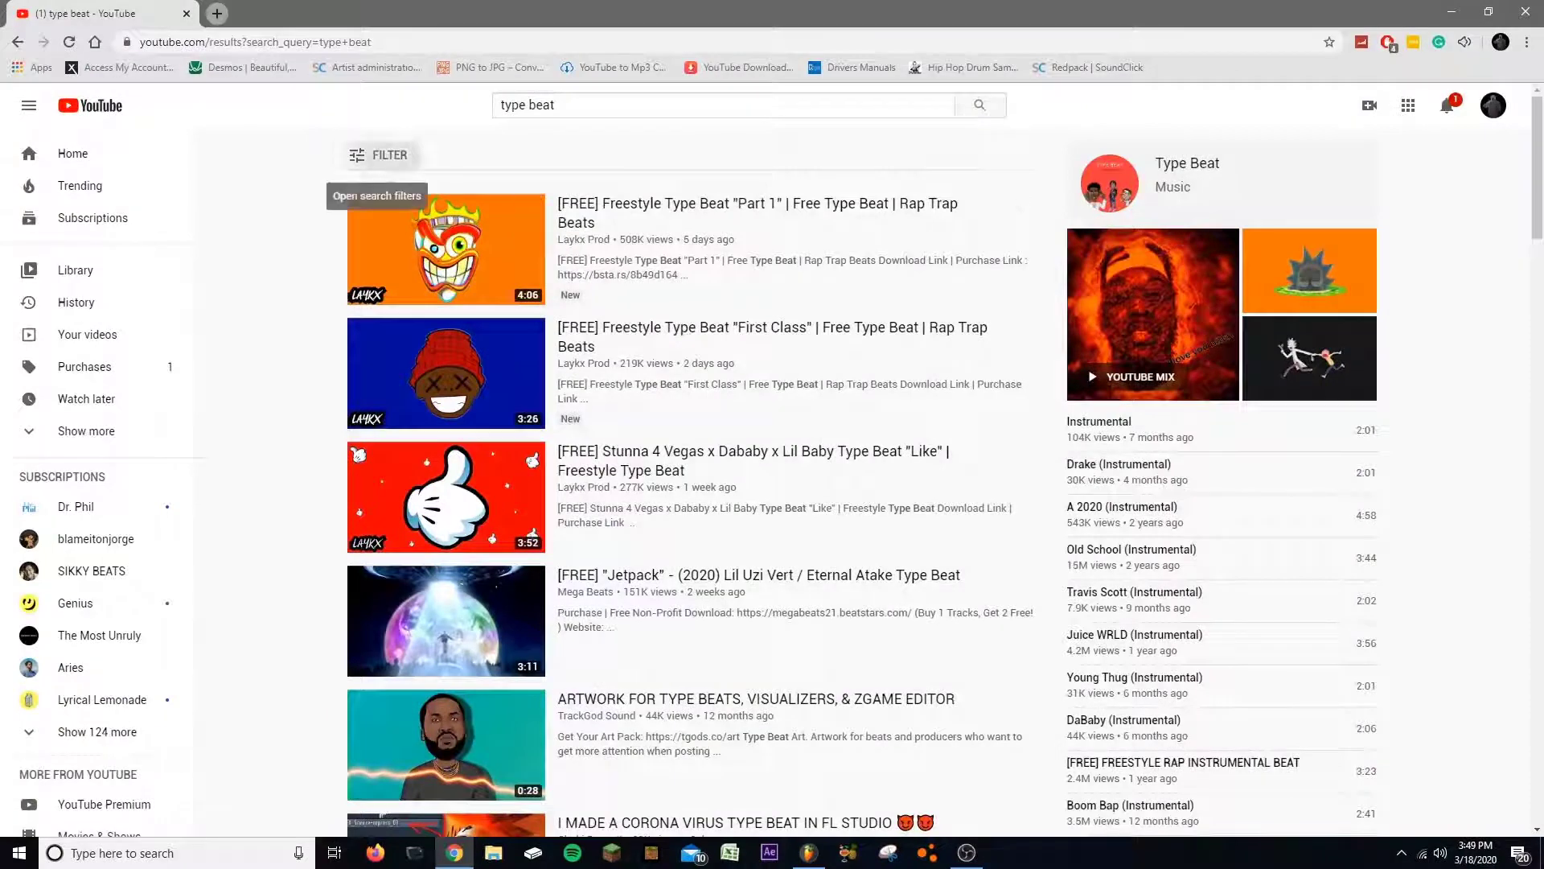
Step: Sort the type beat search results by view count and limit them to uploads from this month
left_click(378, 155)
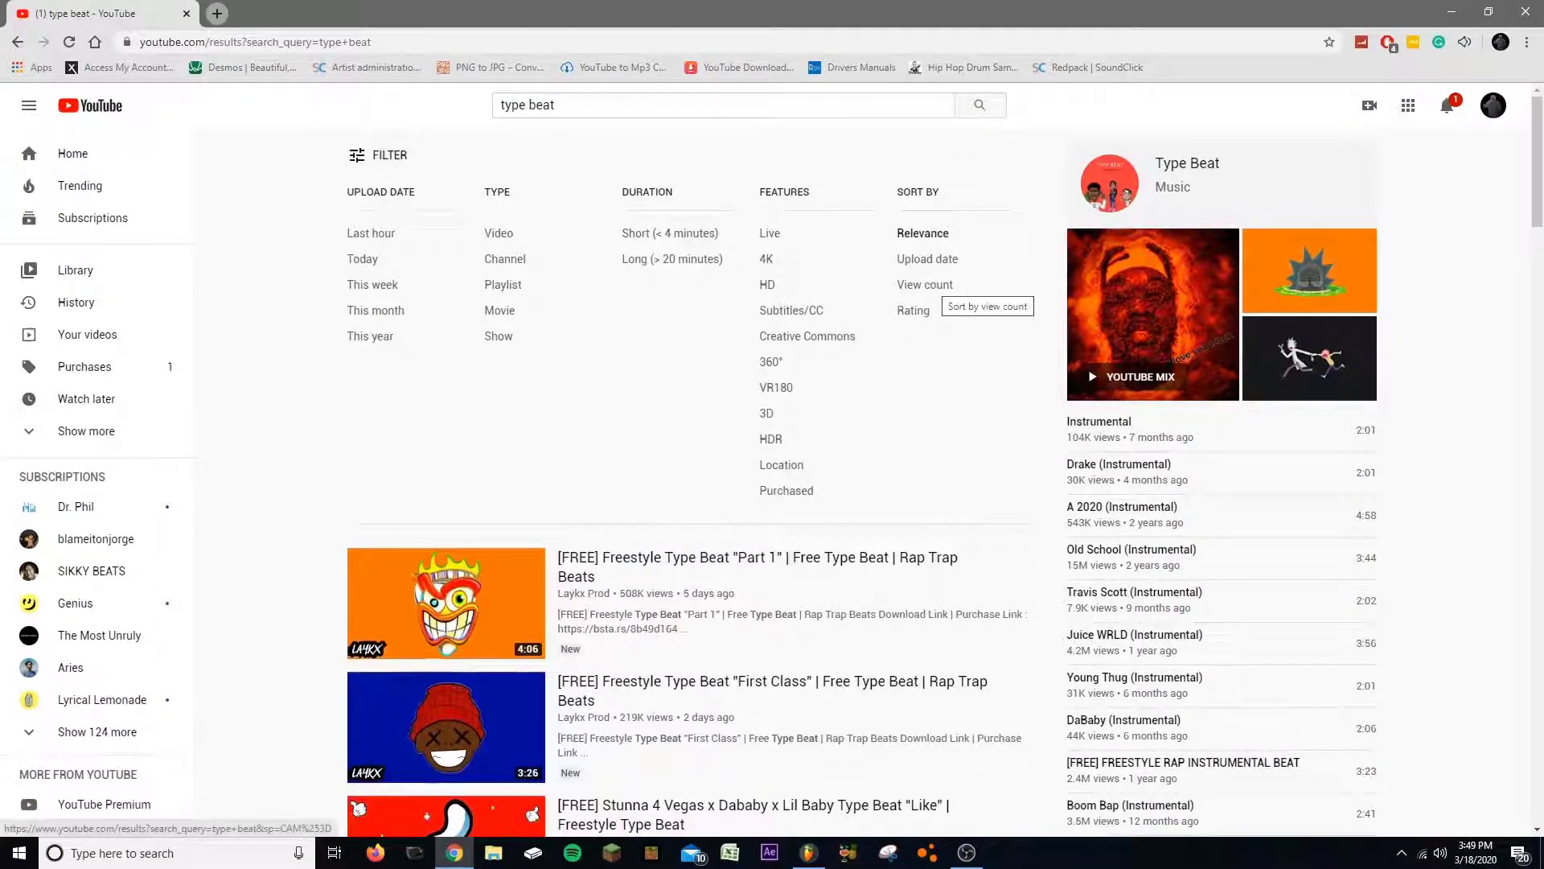
left_click(925, 285)
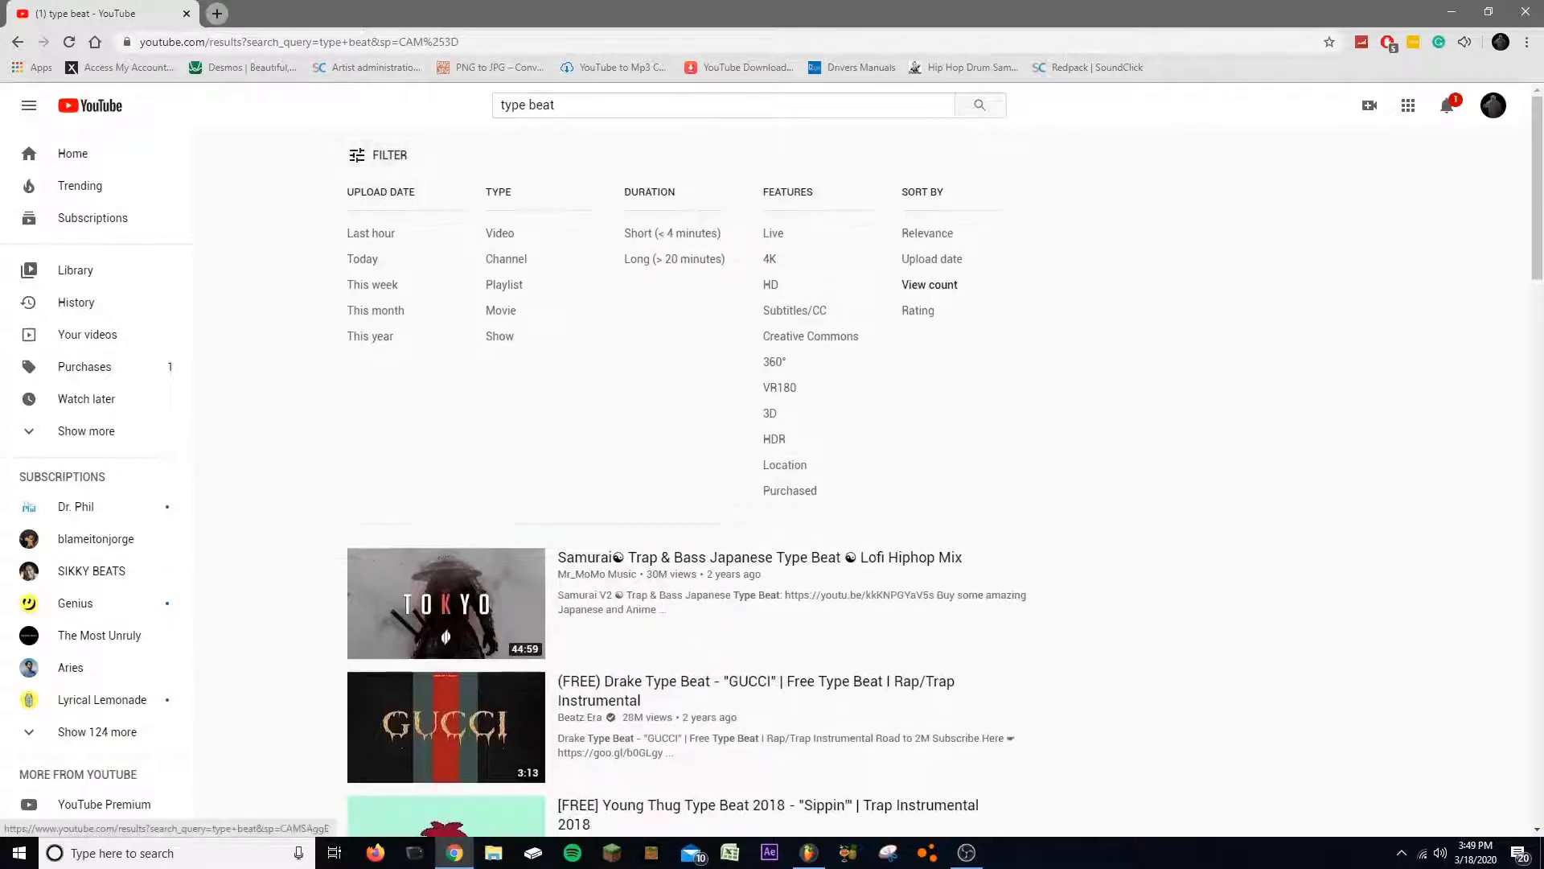
left_click(375, 311)
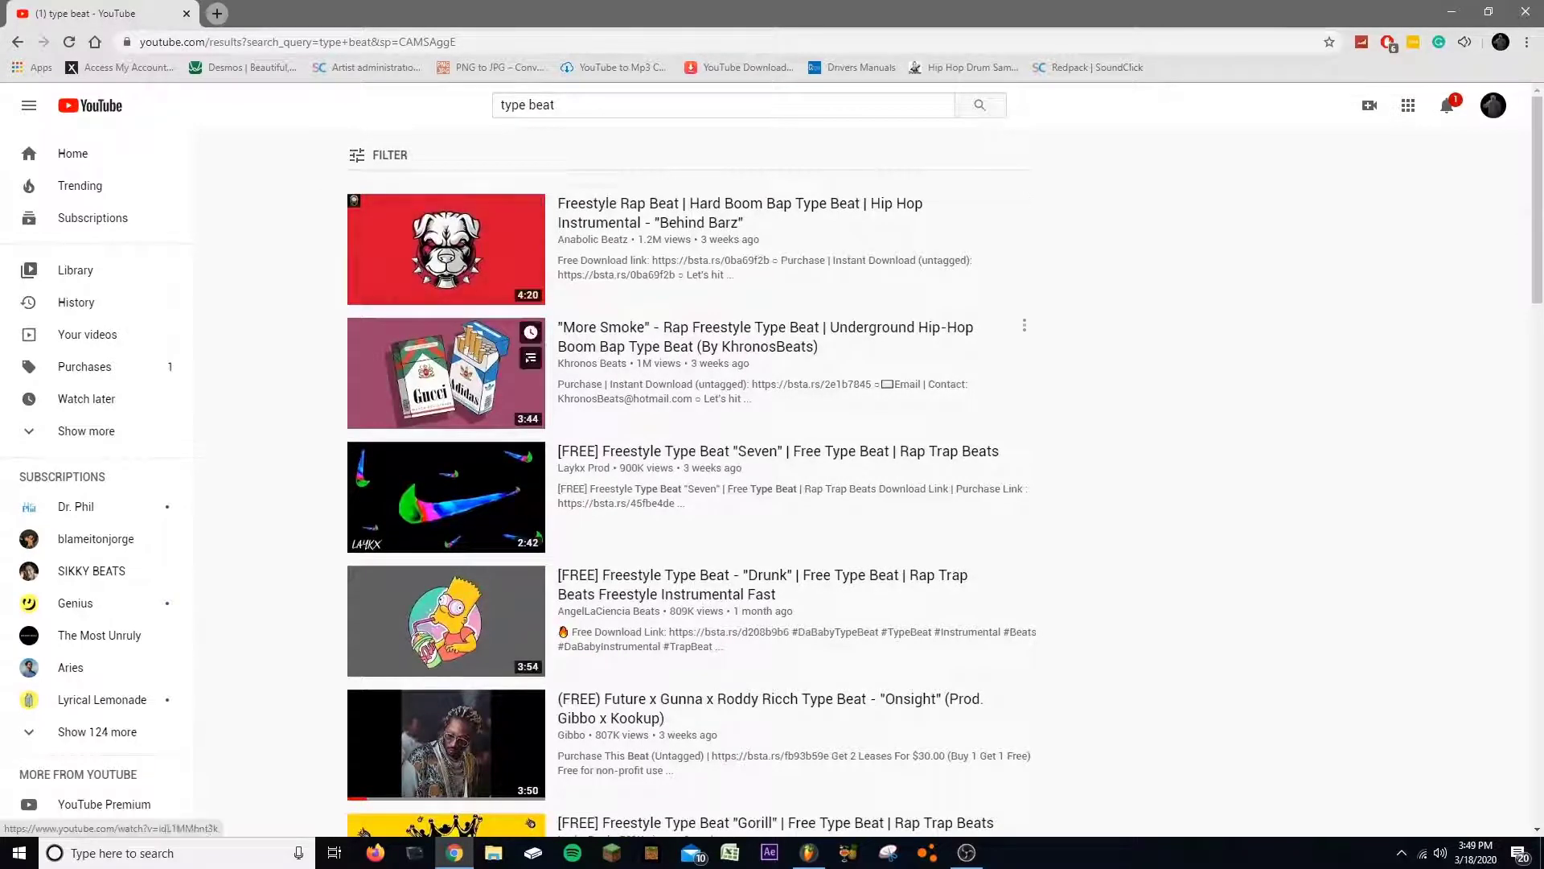
Step: Examine the thumbnails and titles of the most-viewed type beat videos uploaded this month
scroll(446, 403, "down", 4)
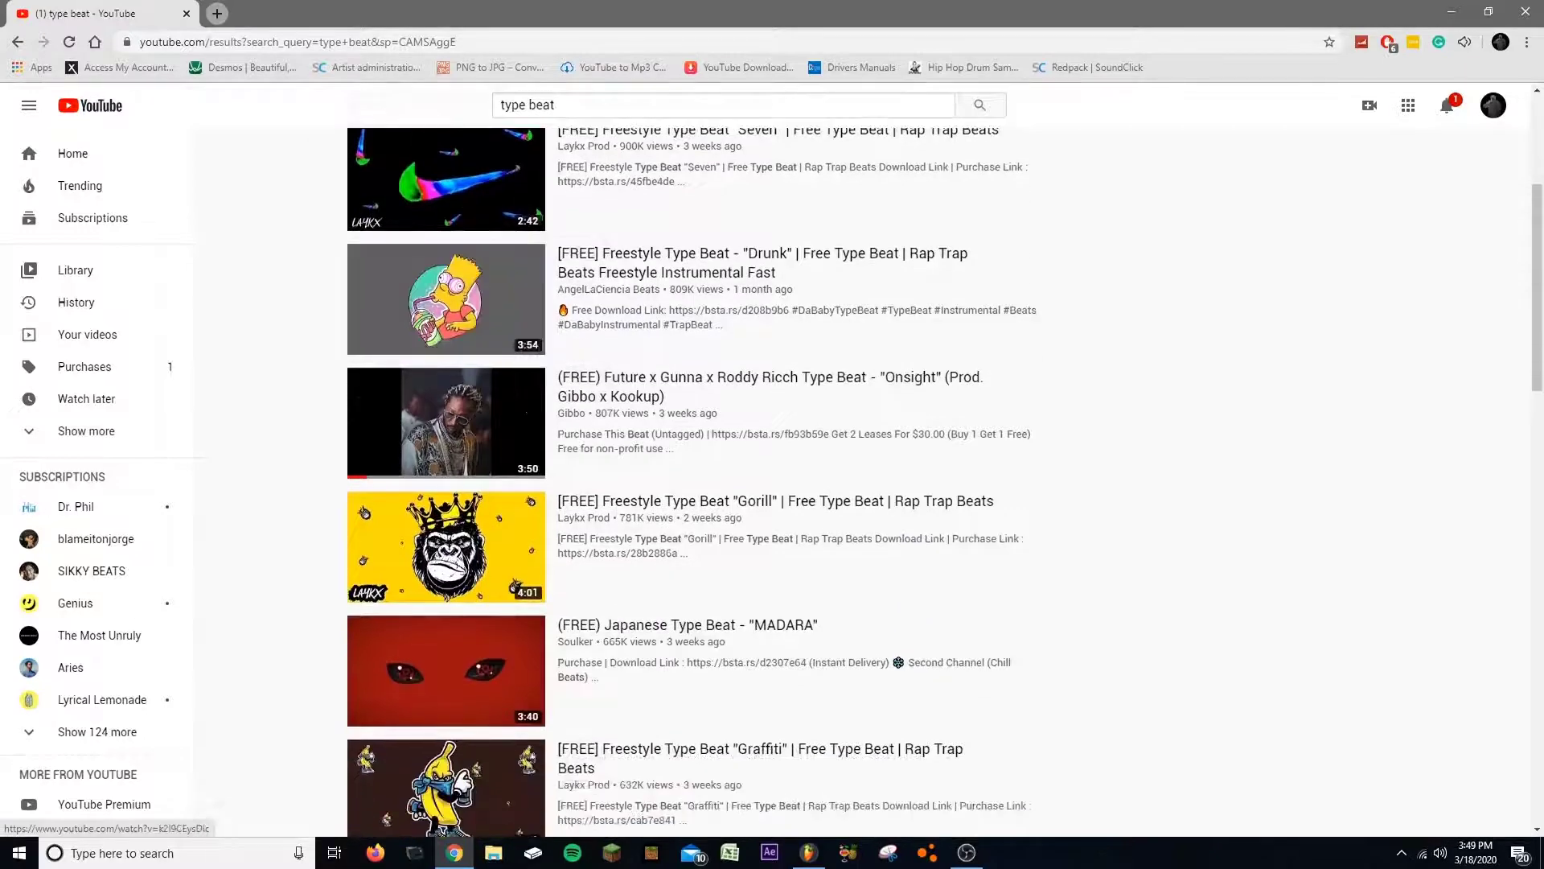
scroll(447, 547, "down", 6)
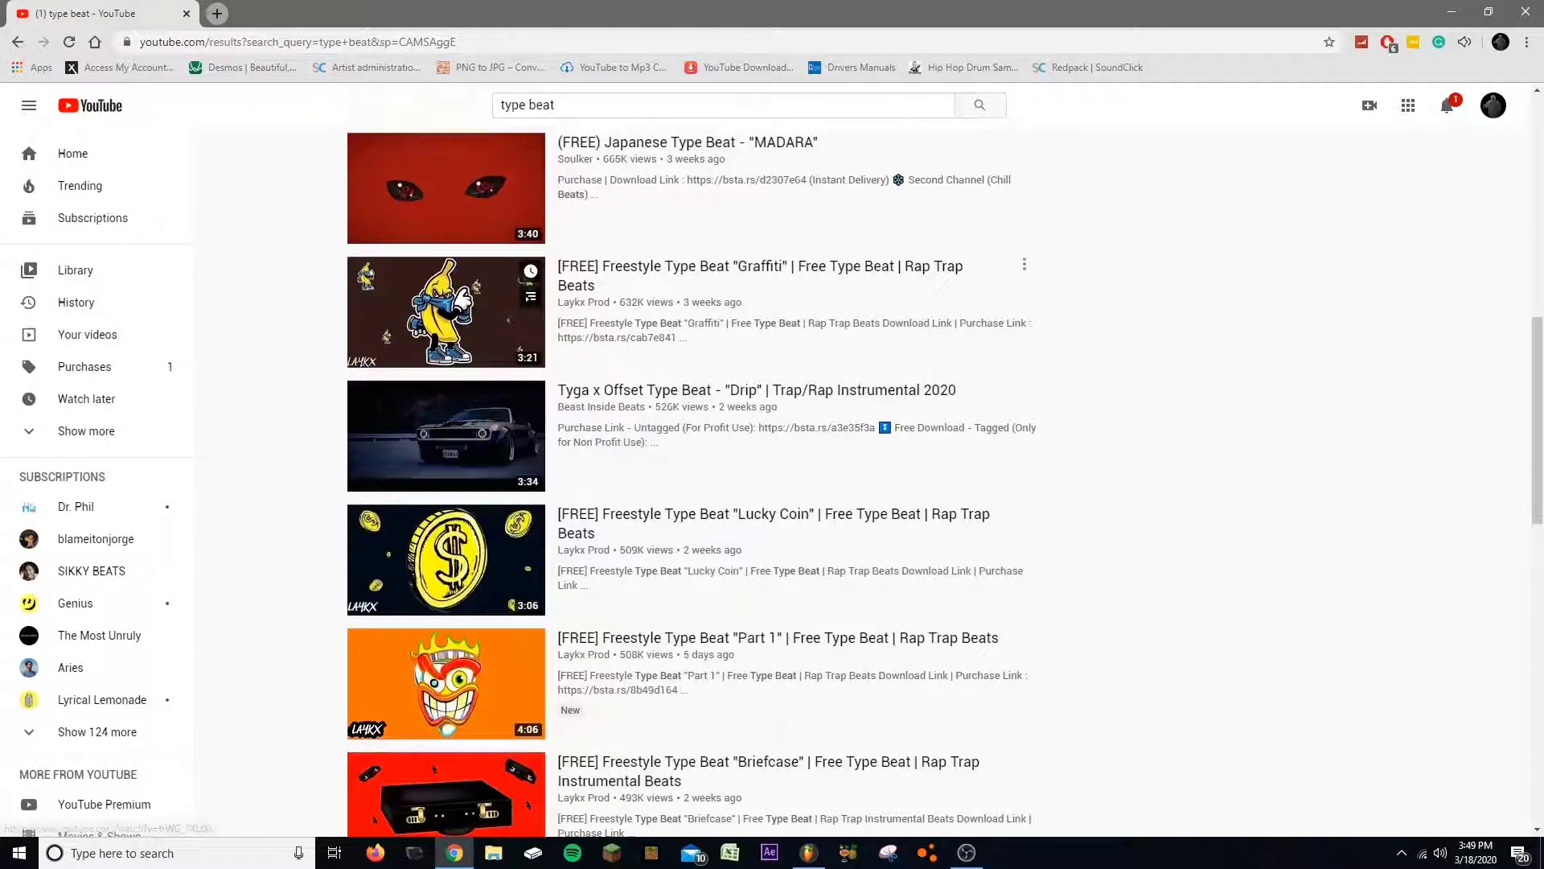
scroll(446, 442, "down", 1)
scroll(446, 443, "down", 2)
scroll(447, 434, "down", 2)
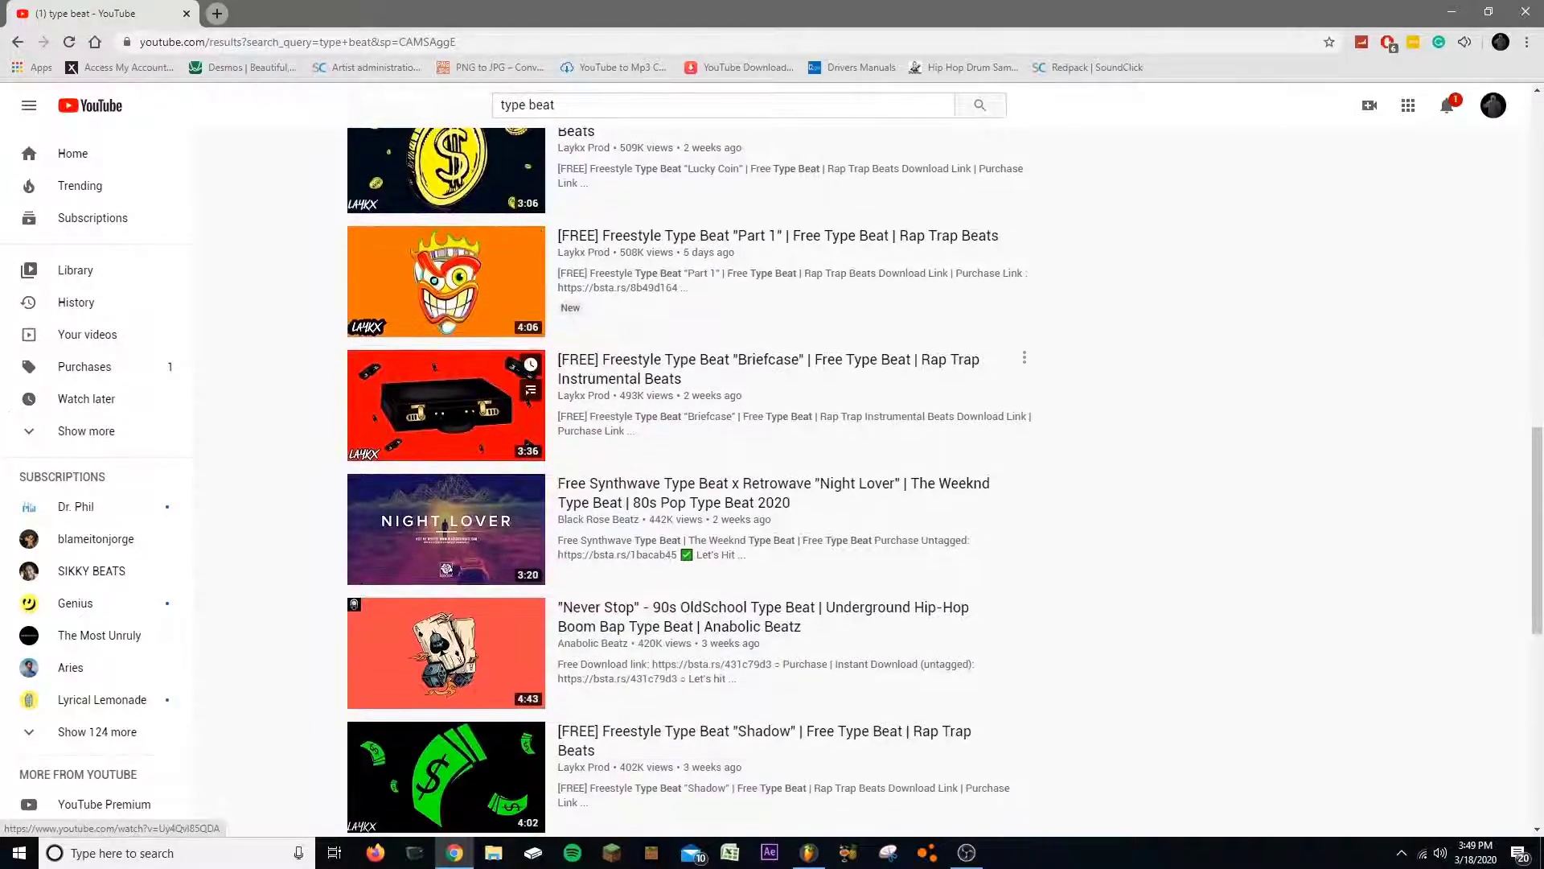
scroll(447, 442, "down", 2)
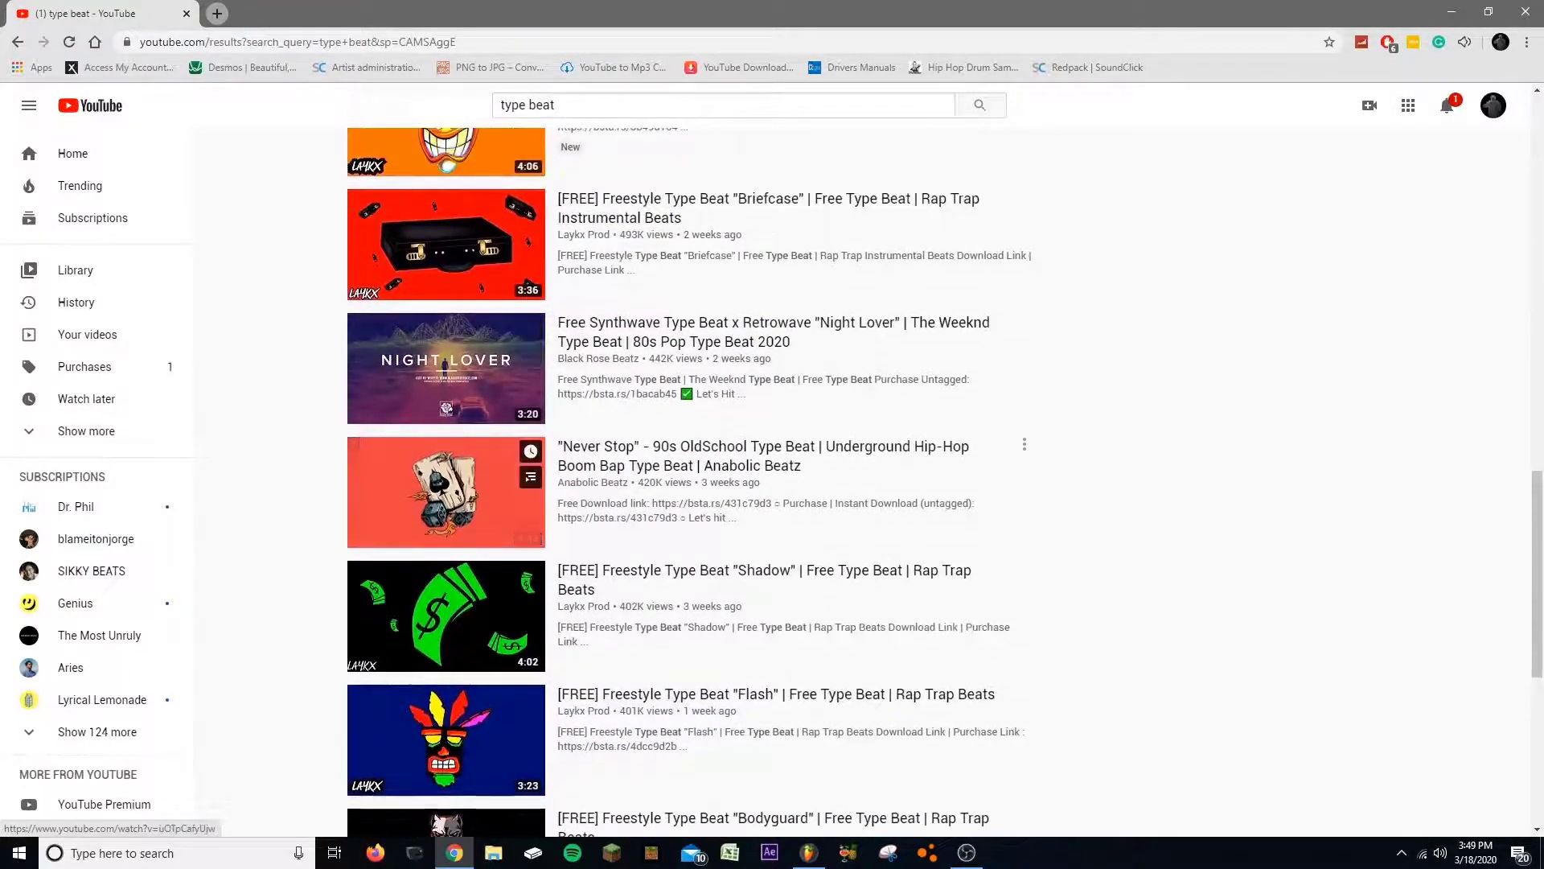
scroll(446, 534, "down", 2)
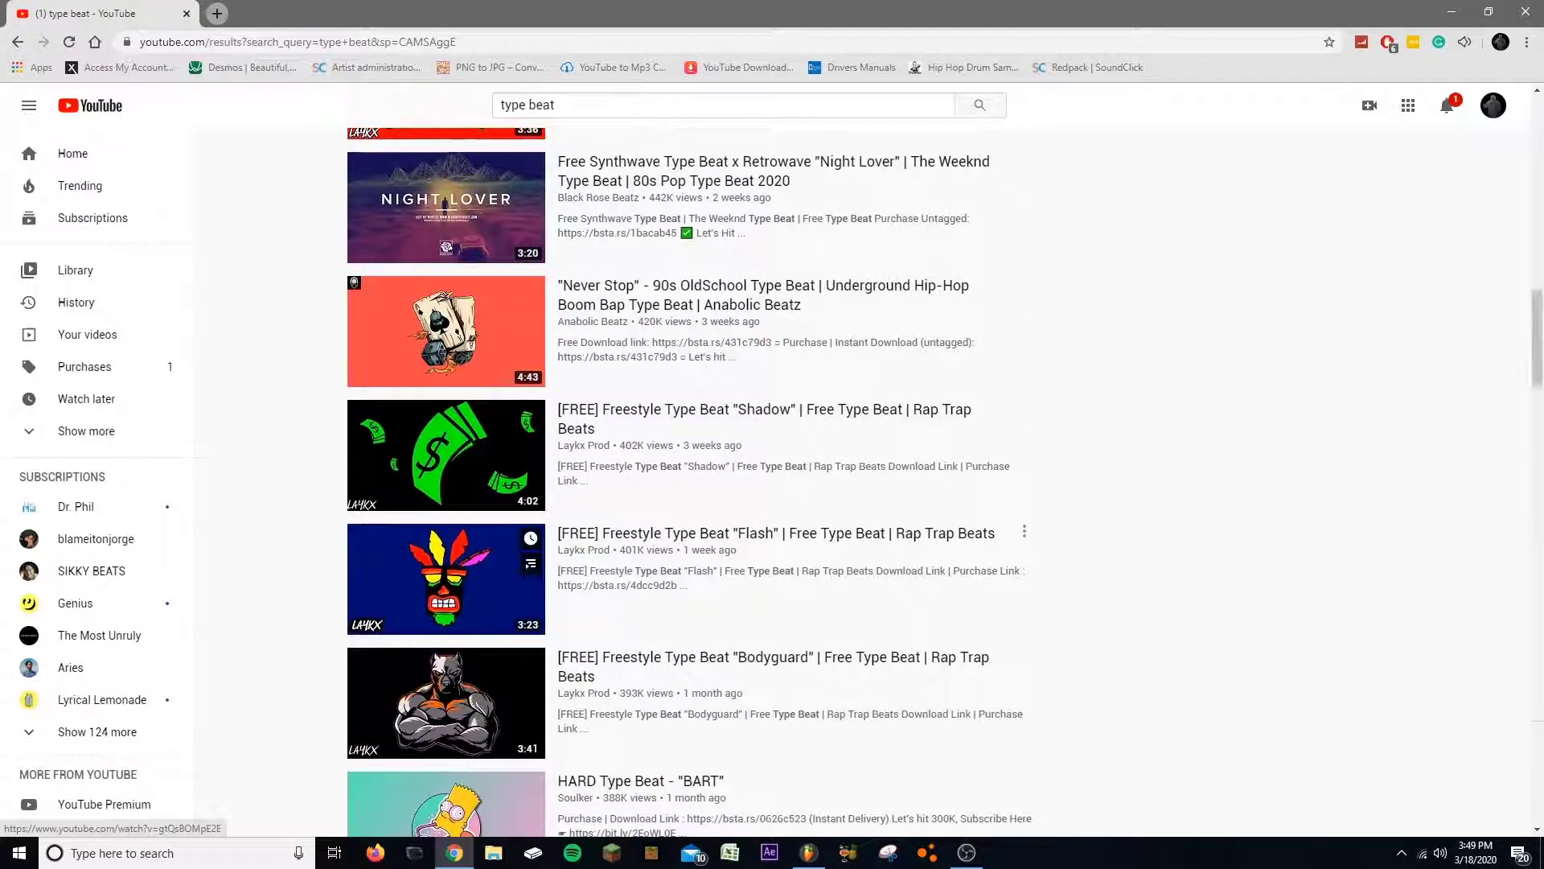
scroll(447, 579, "down", 5)
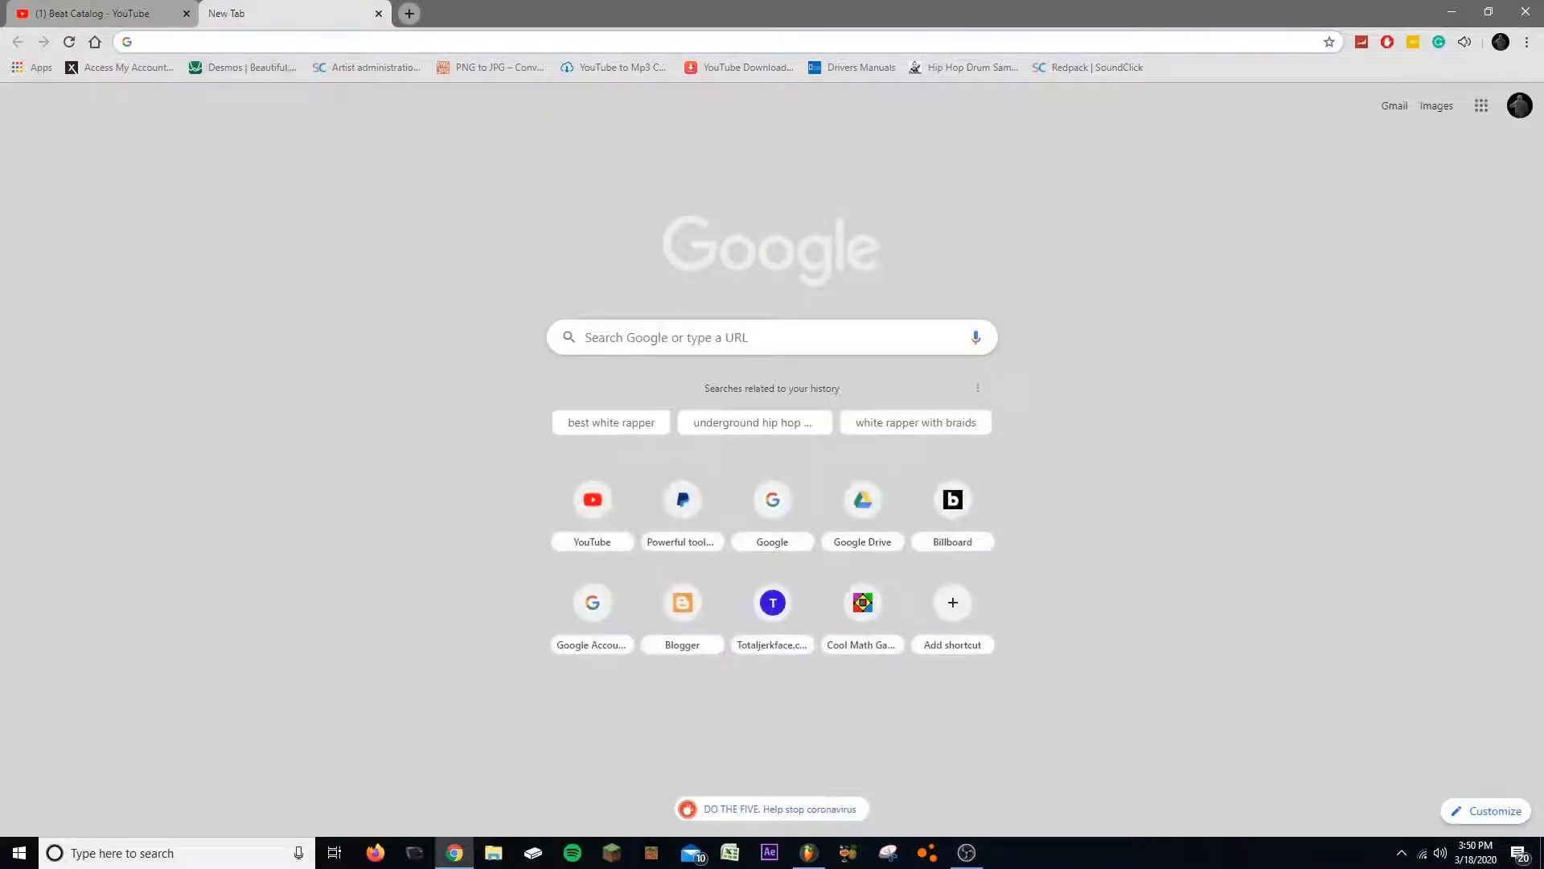
Step: Search Google for "rich the kid background" in a new tab
type("rich ri")
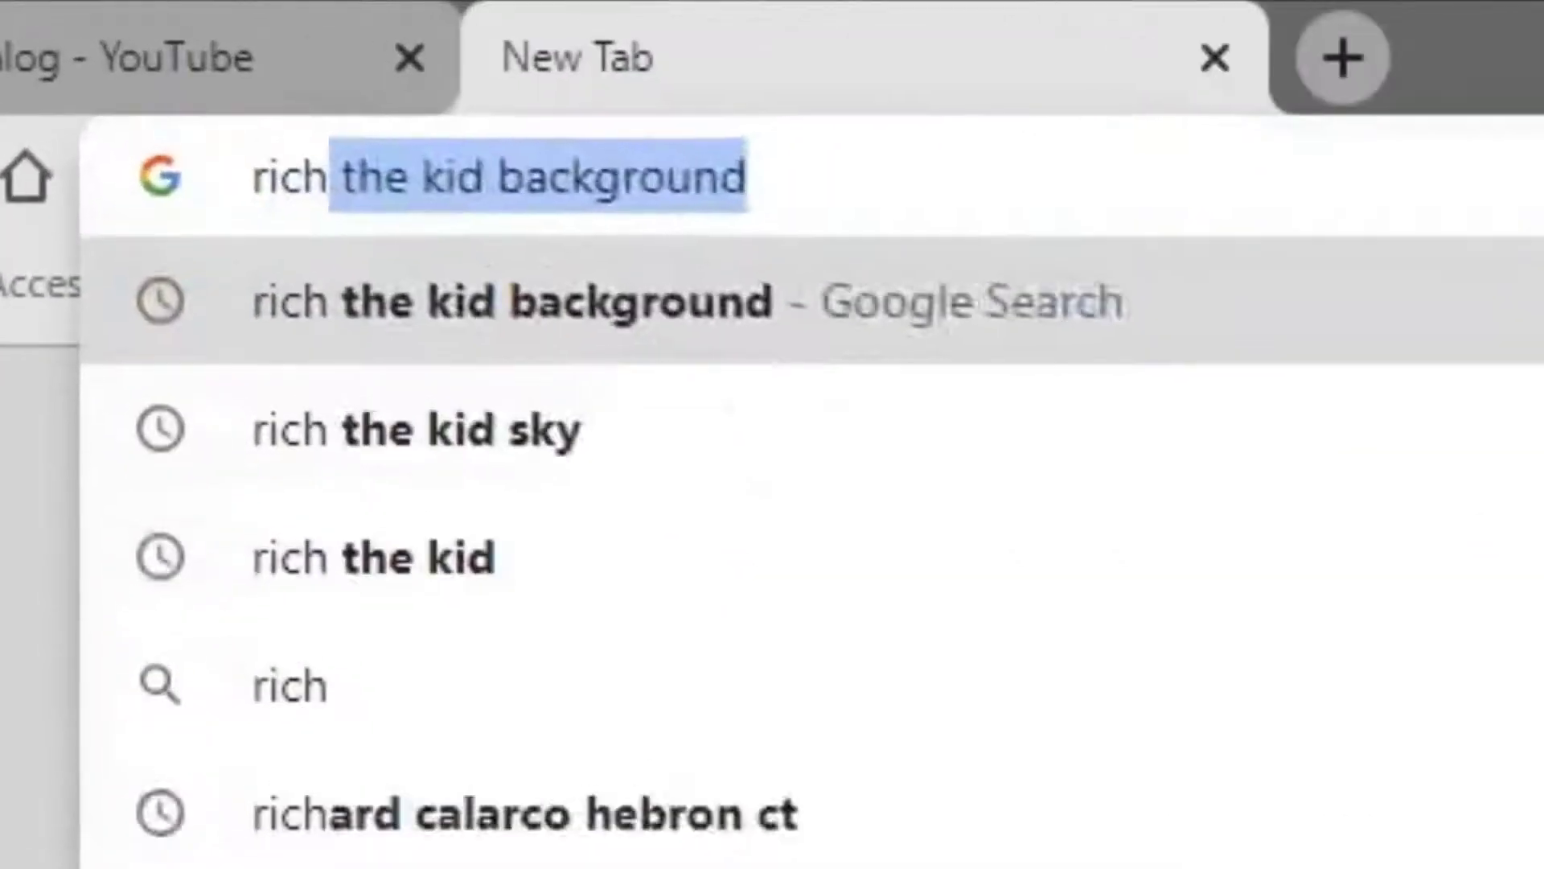
key("BackSpace")
key("BackSpace")
type("the kid")
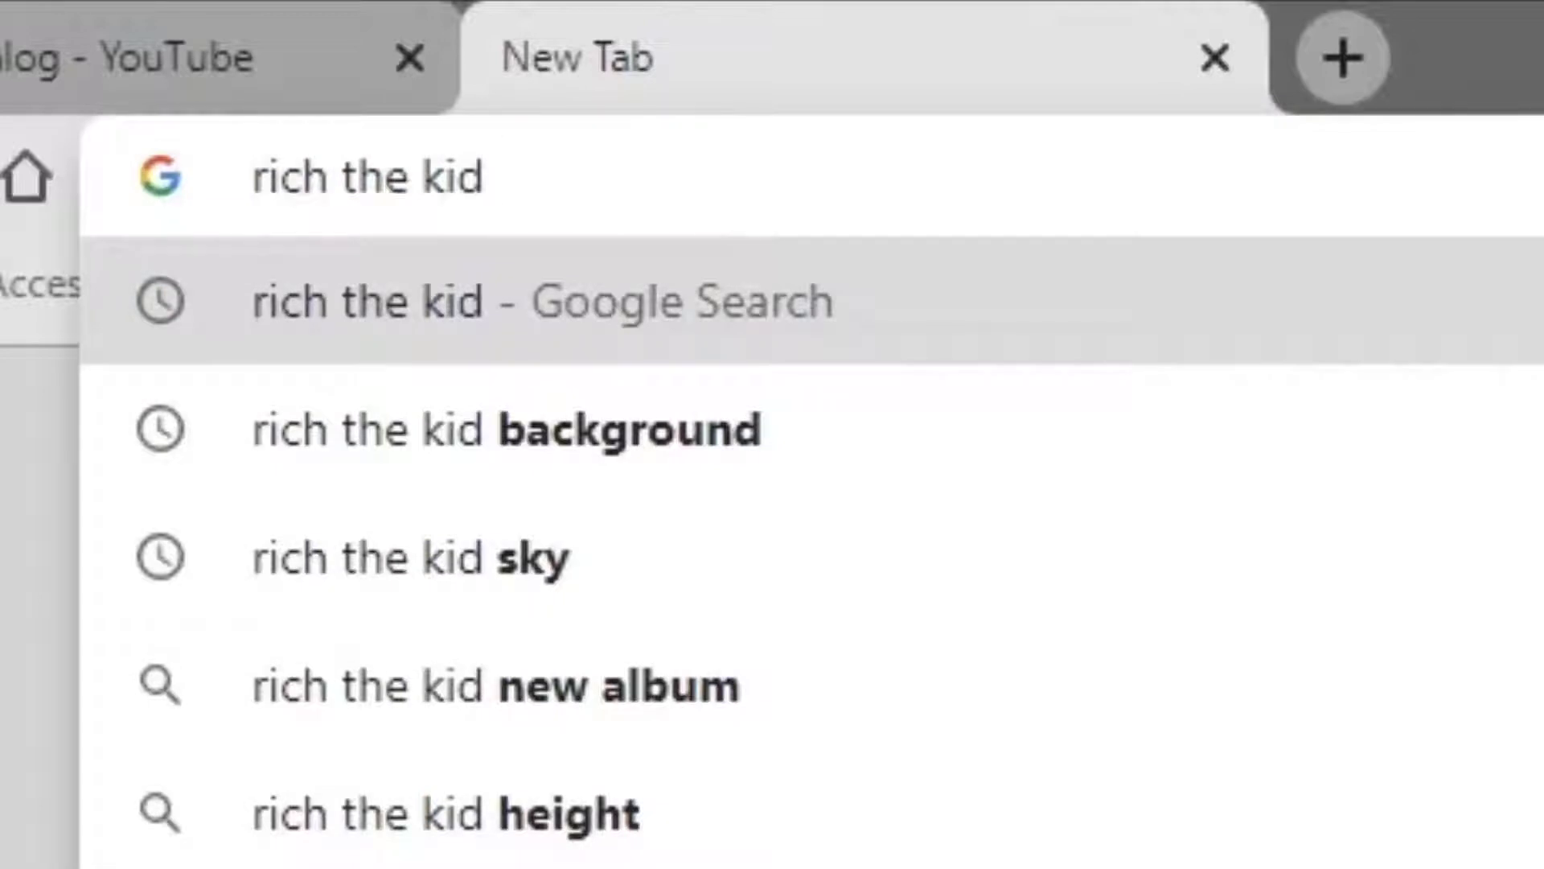
type("backgroun")
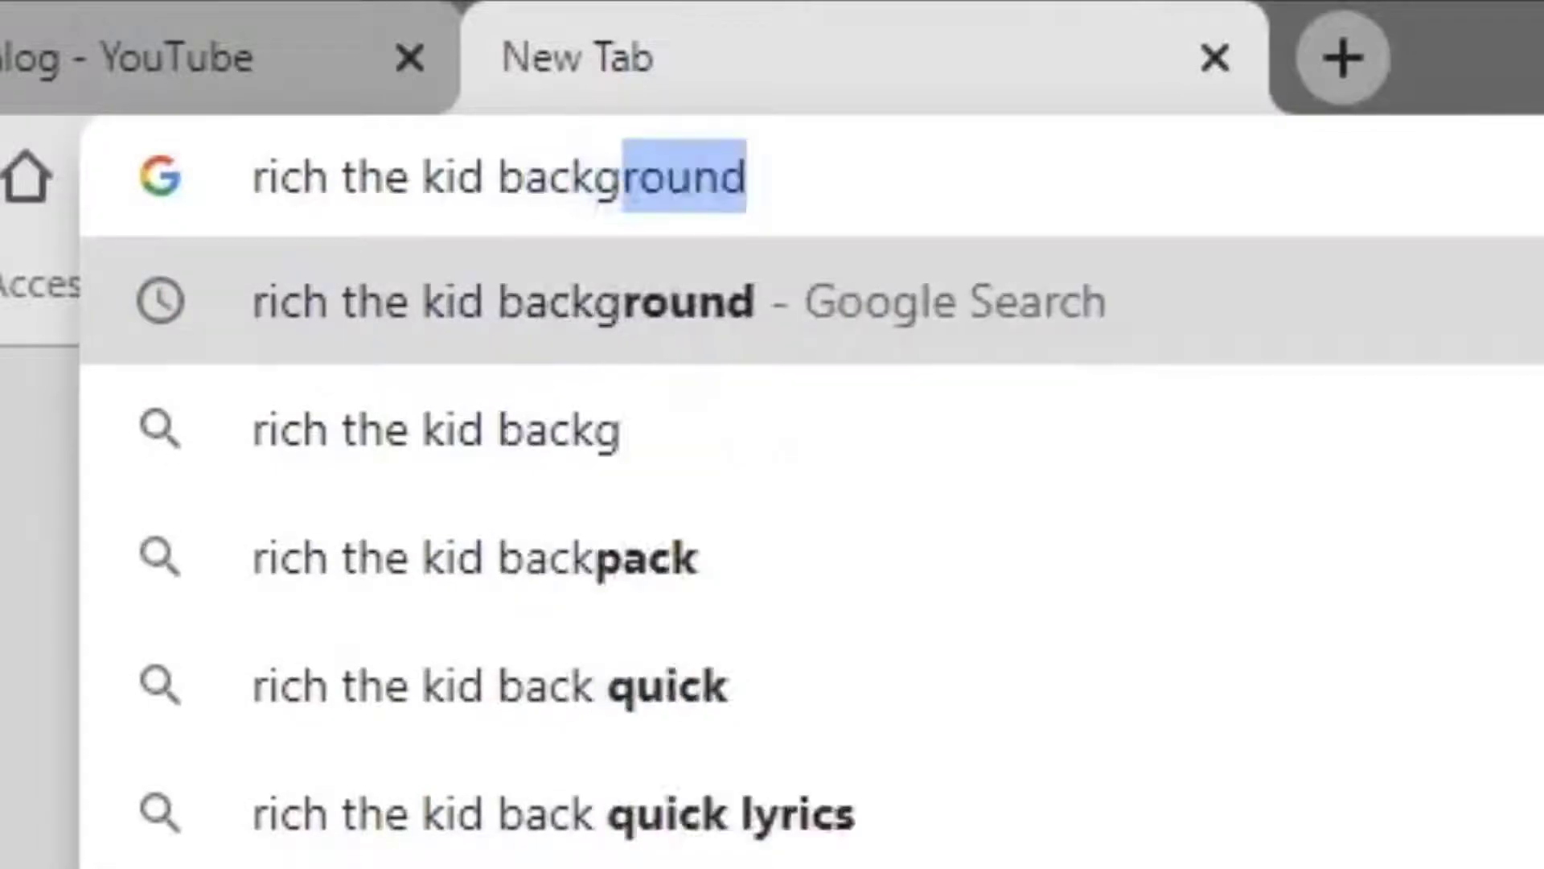
type("d")
key("Return")
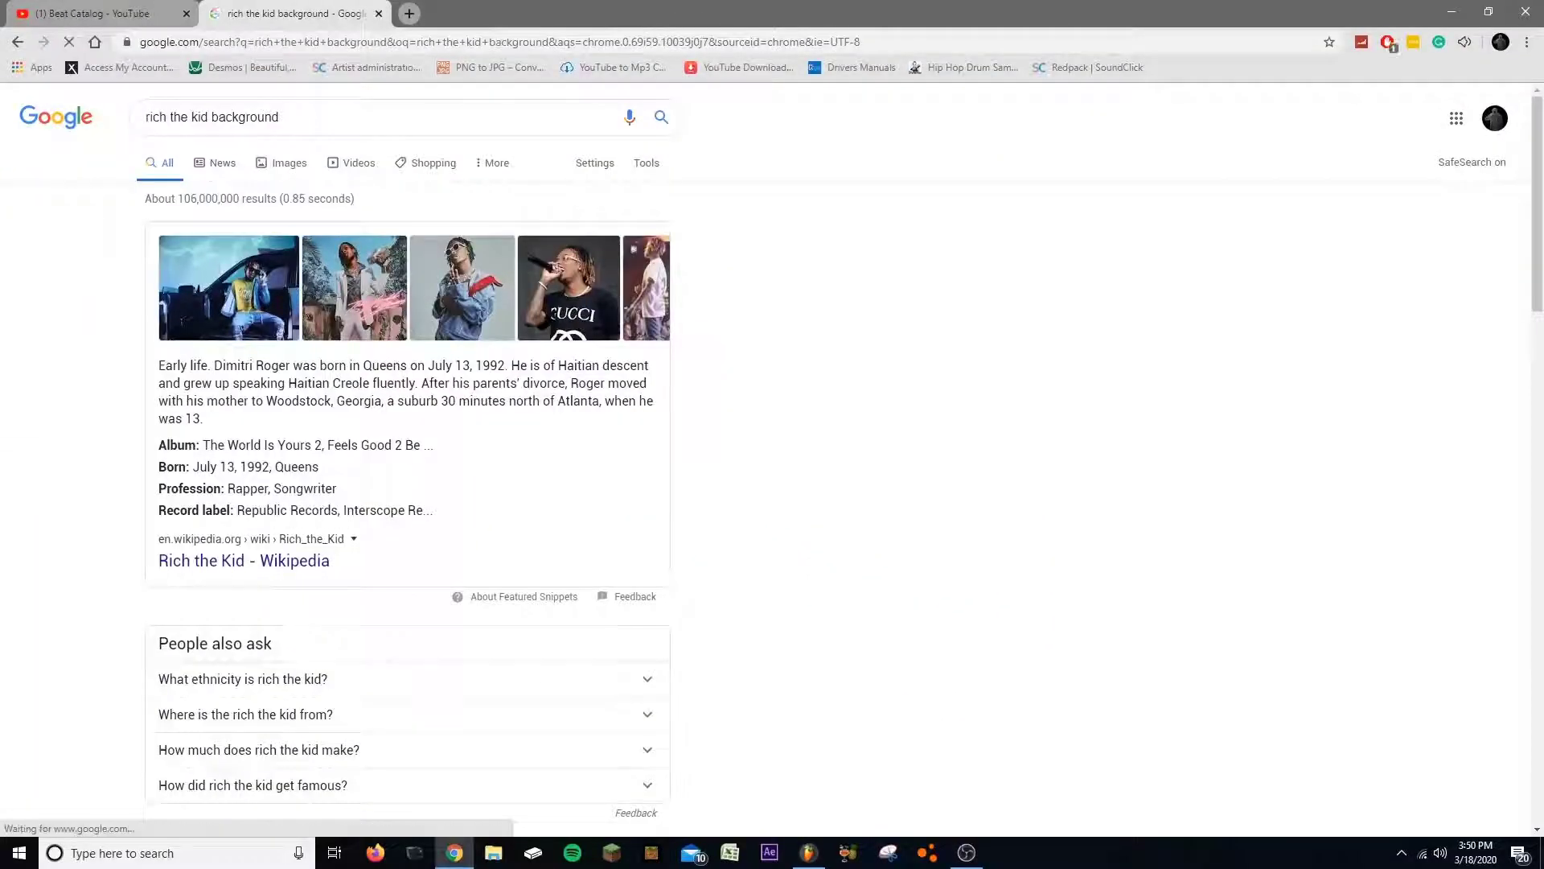
Step: Show the image results for the search and limit them to the Large size
left_click(399, 280)
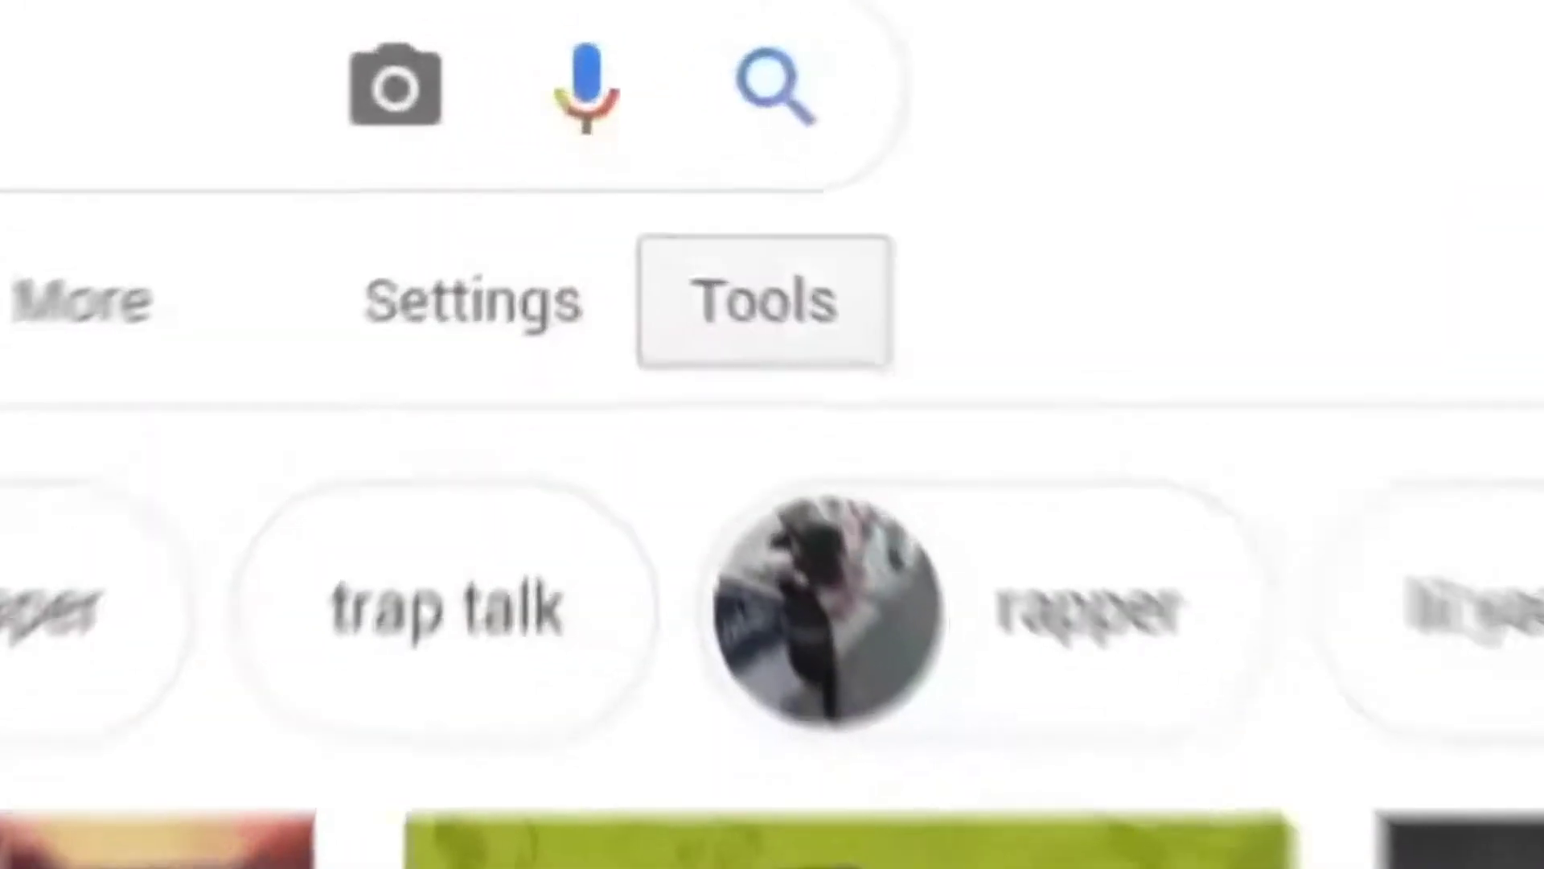
left_click(610, 159)
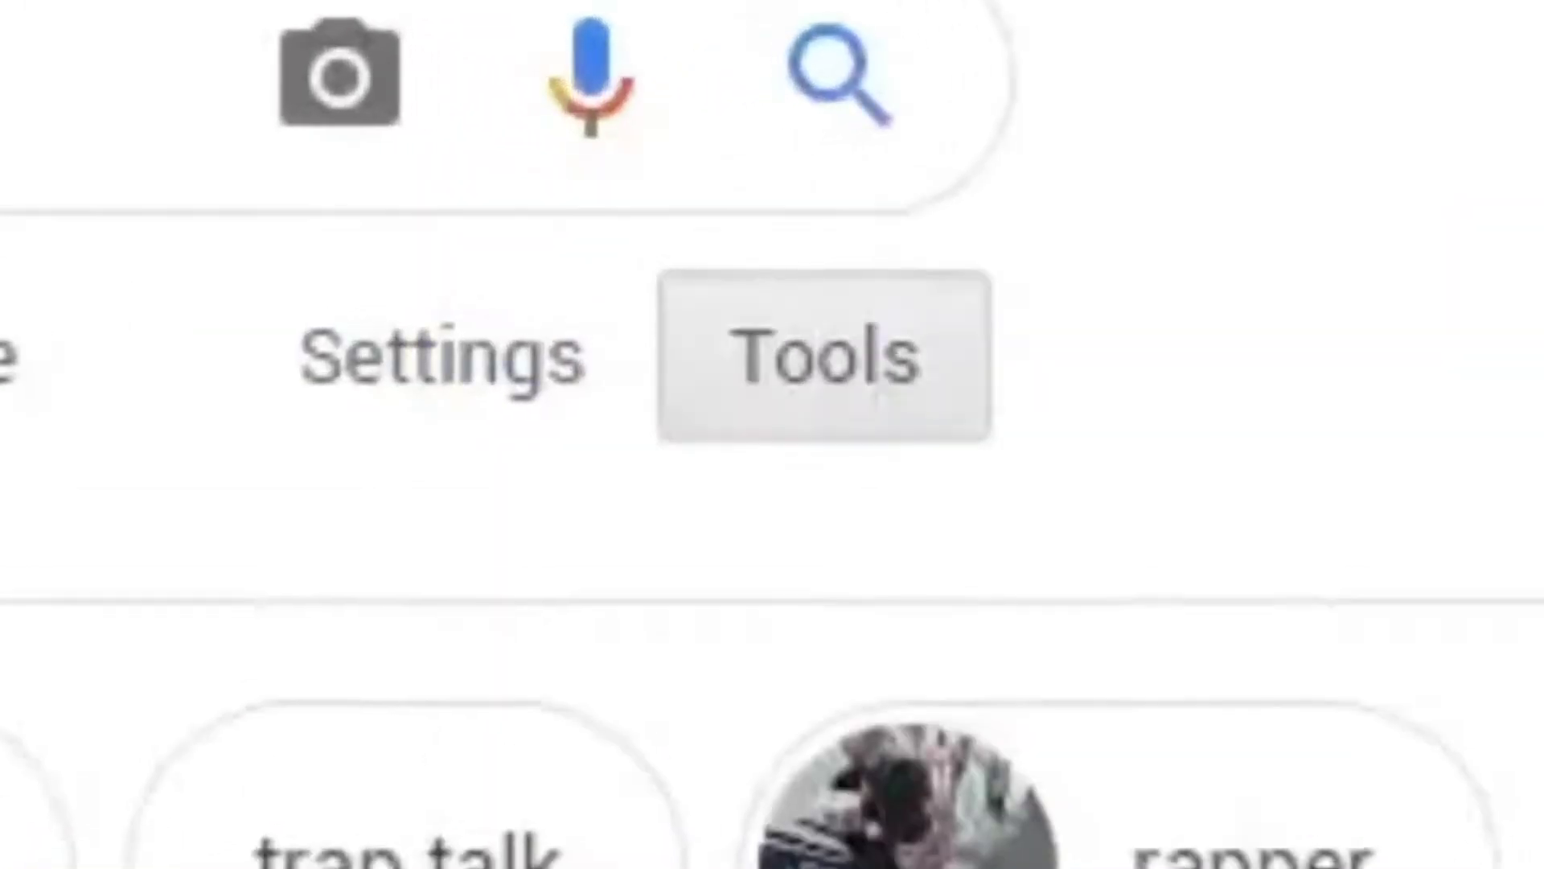
left_click(423, 390)
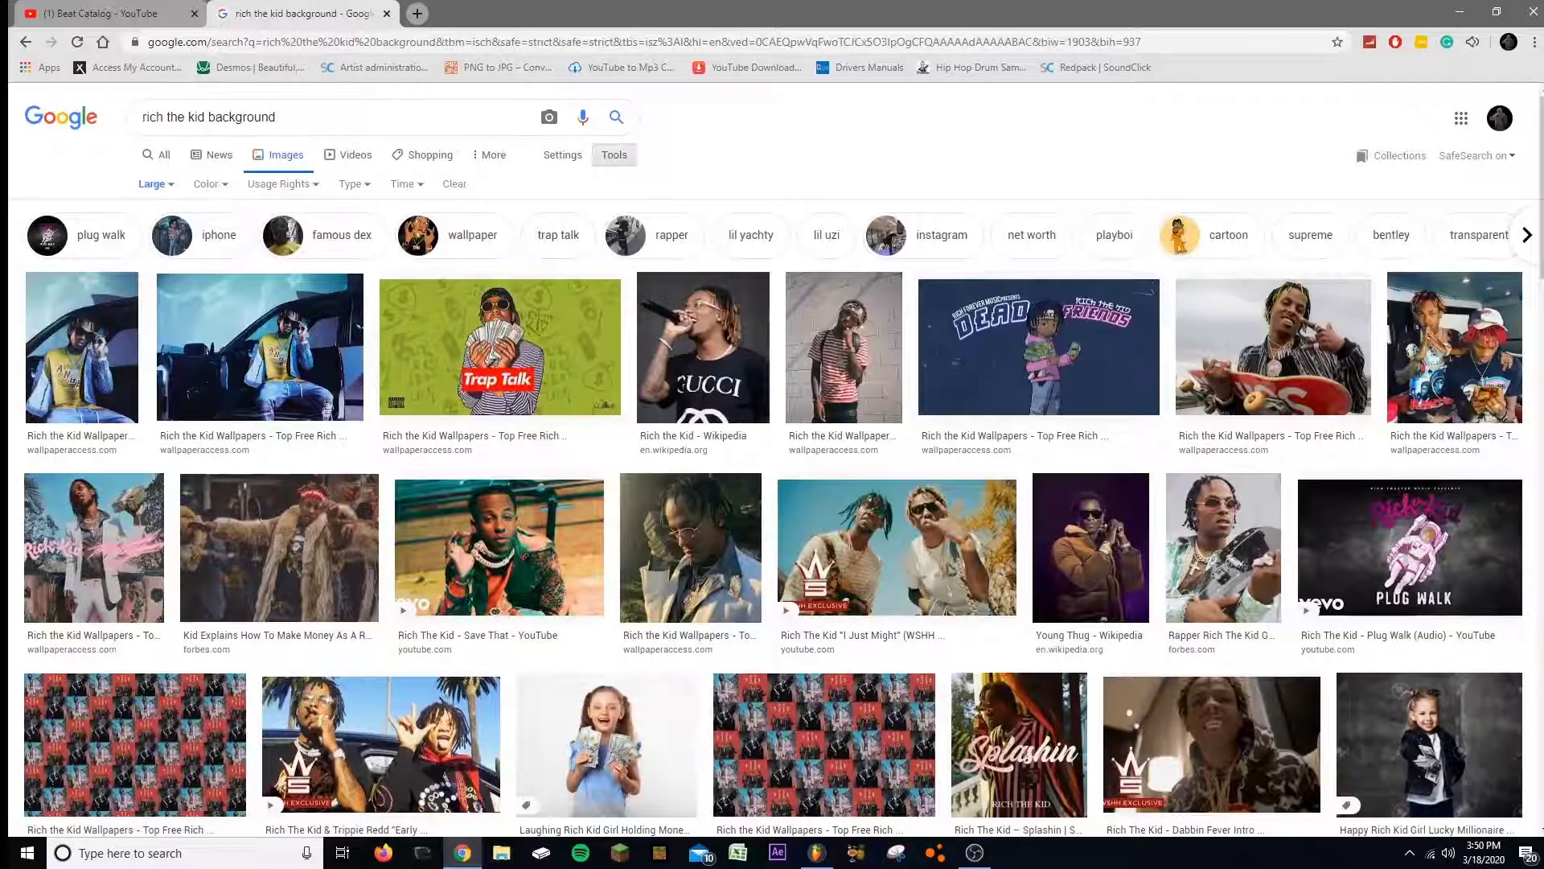
Step: Preview the landscape wallpaper of Rich the Kid sitting by the car and return to the image results
left_click(1272, 347)
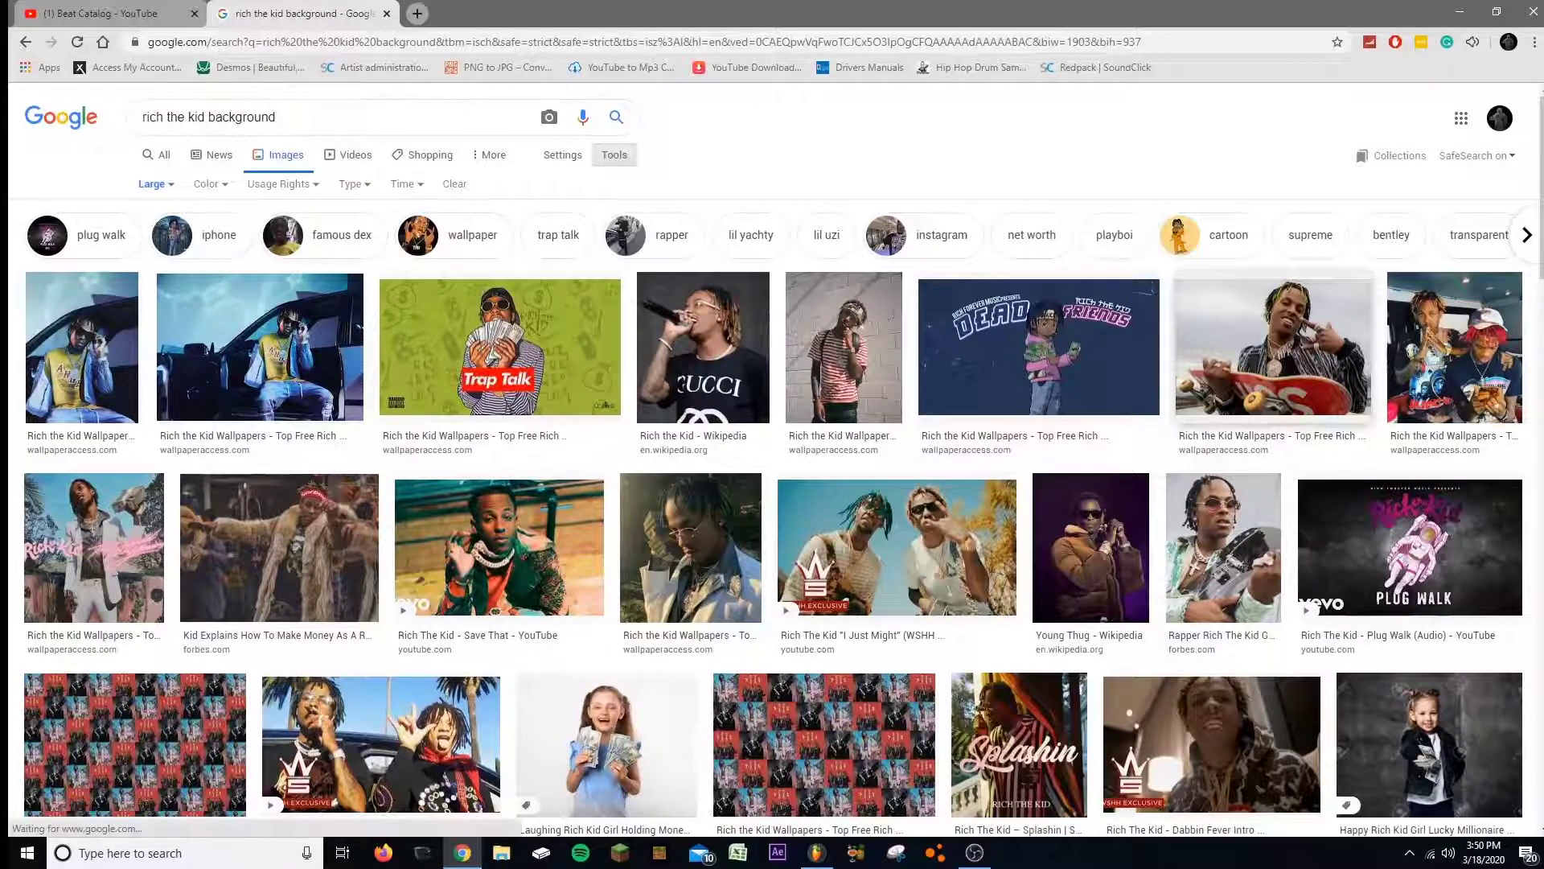
left_click(260, 347)
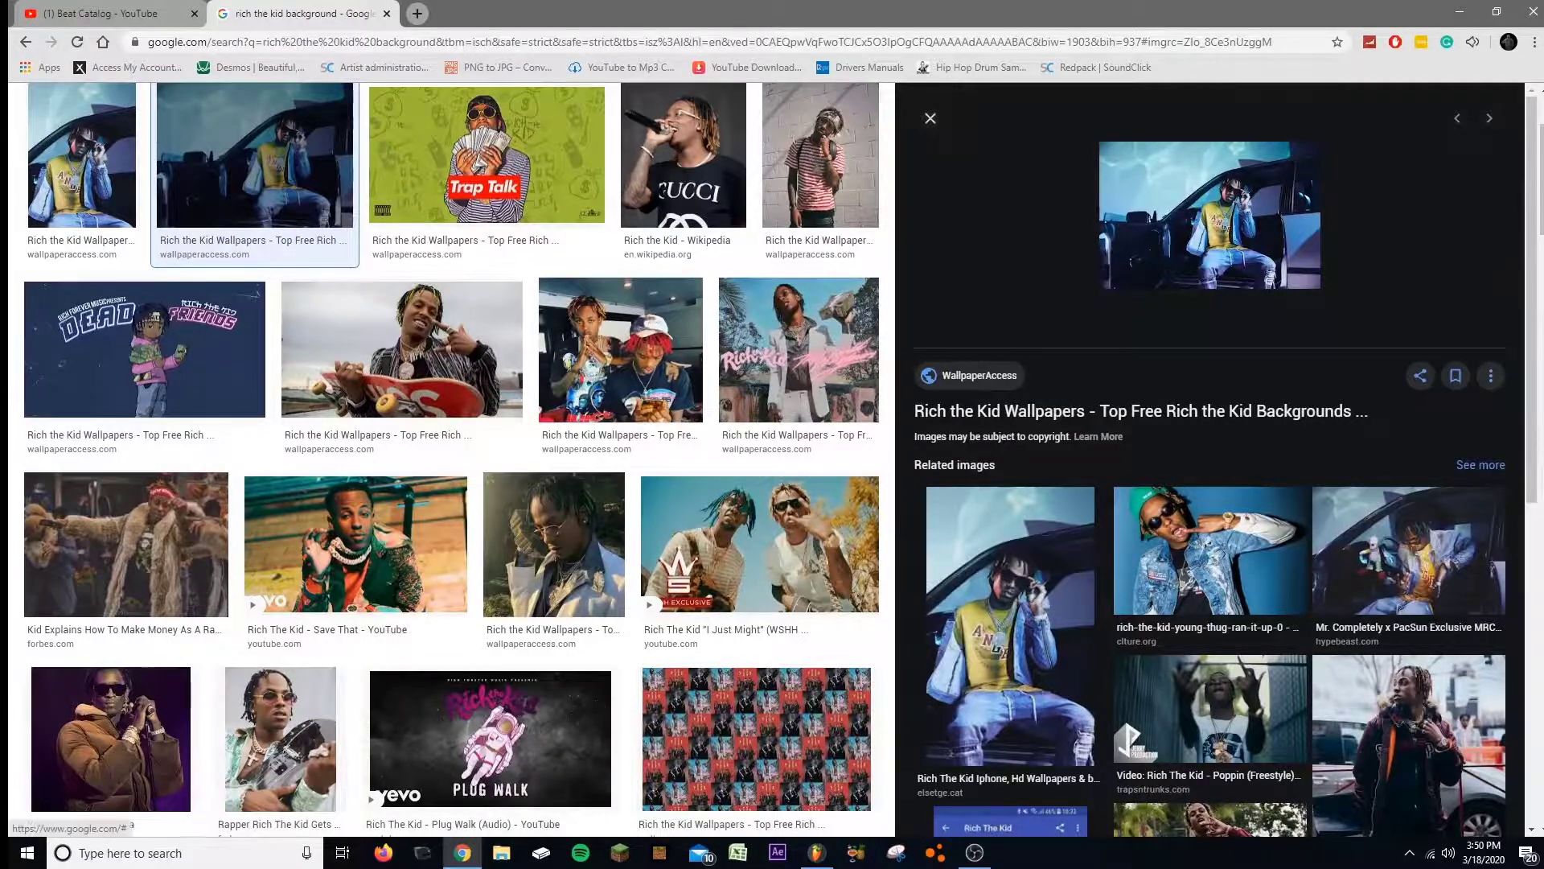
scroll(820, 161, "up", 3)
left_click(931, 307)
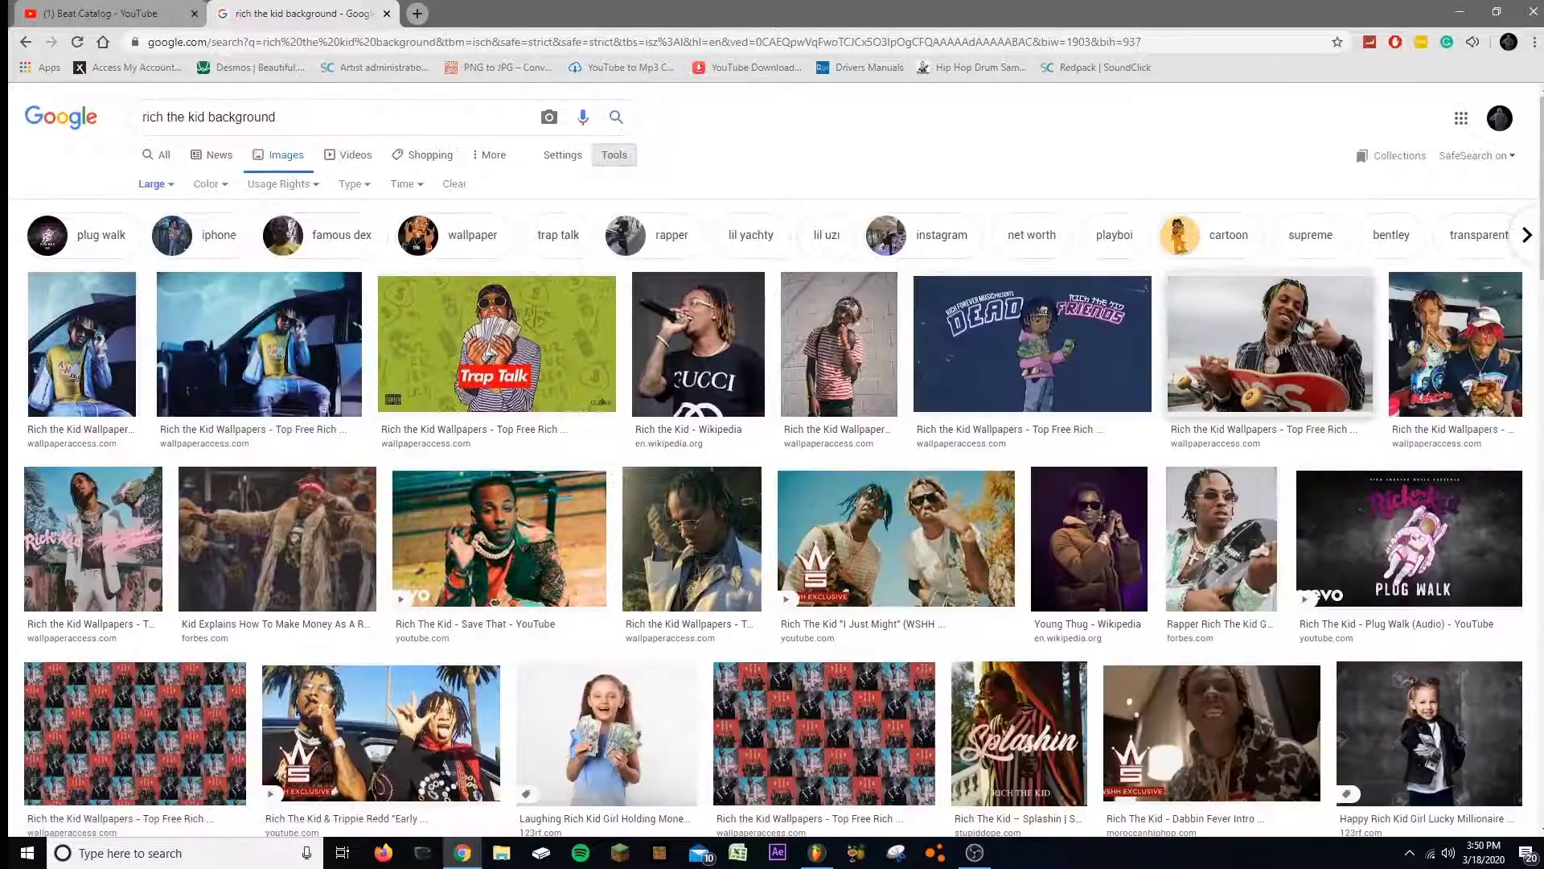
Step: From the skateboard wallpaper's related images, open the XXL denim-jacket portrait and save it to the Desktop as a JPEG named rich-the-kid
left_click(1269, 344)
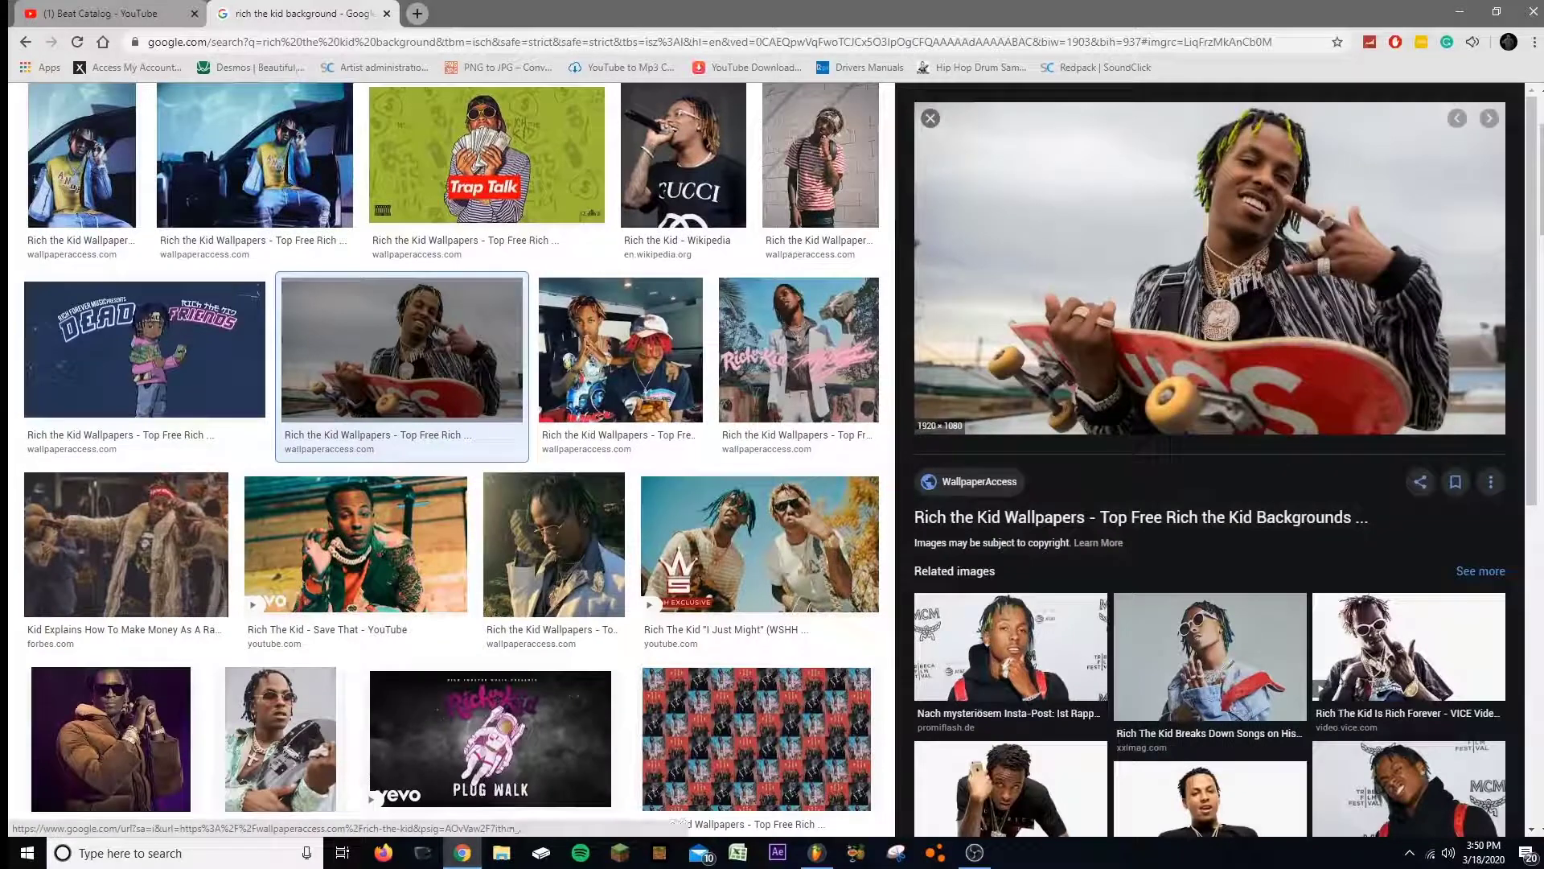
left_click(1209, 656)
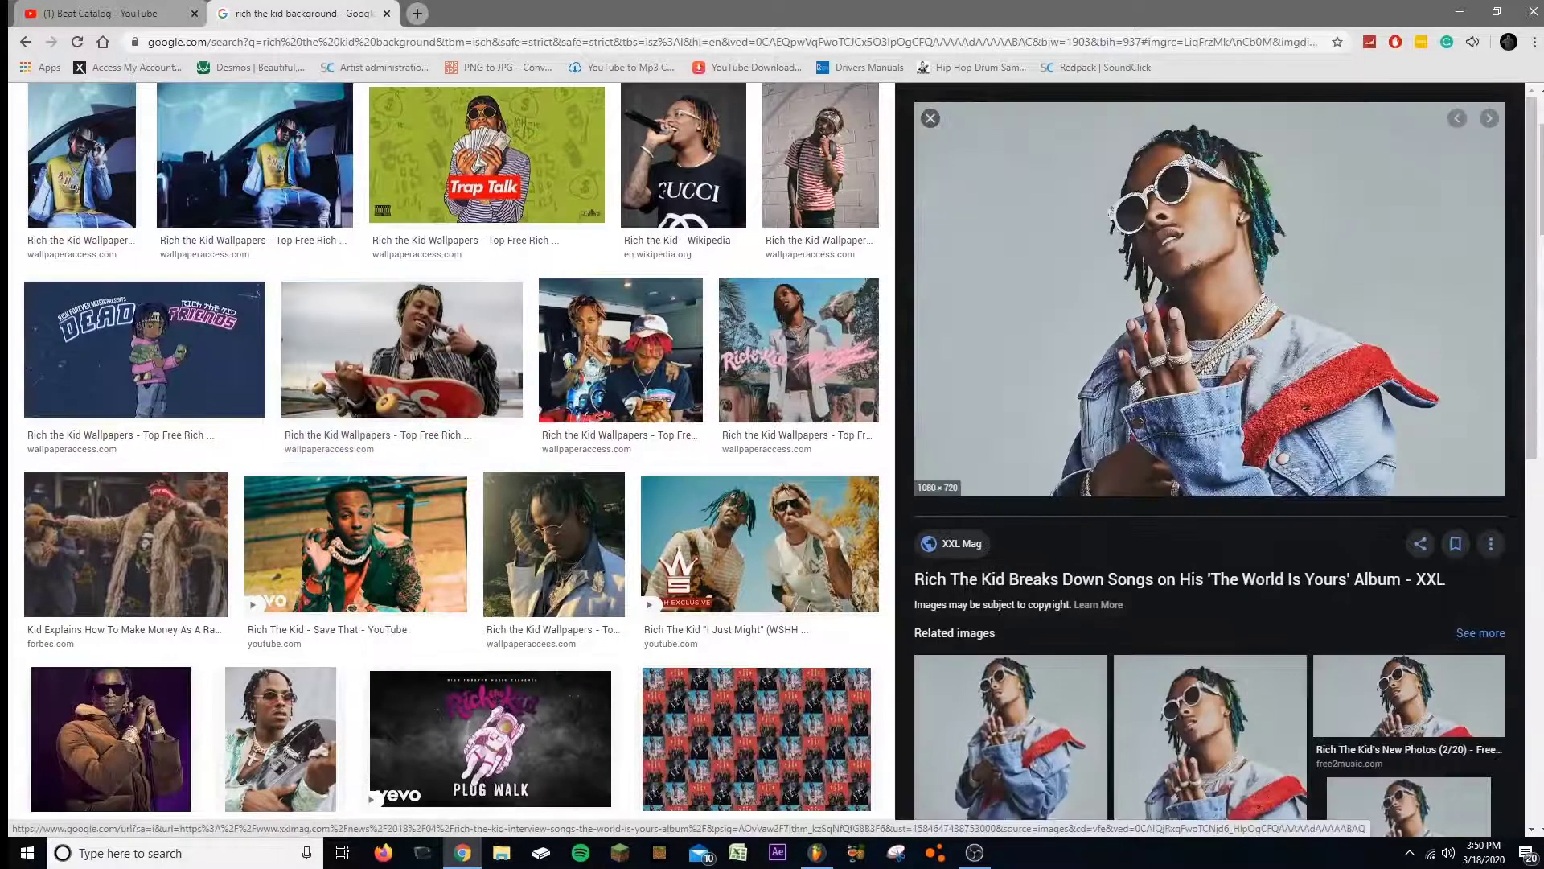
right_click(1209, 201)
left_click(1254, 363)
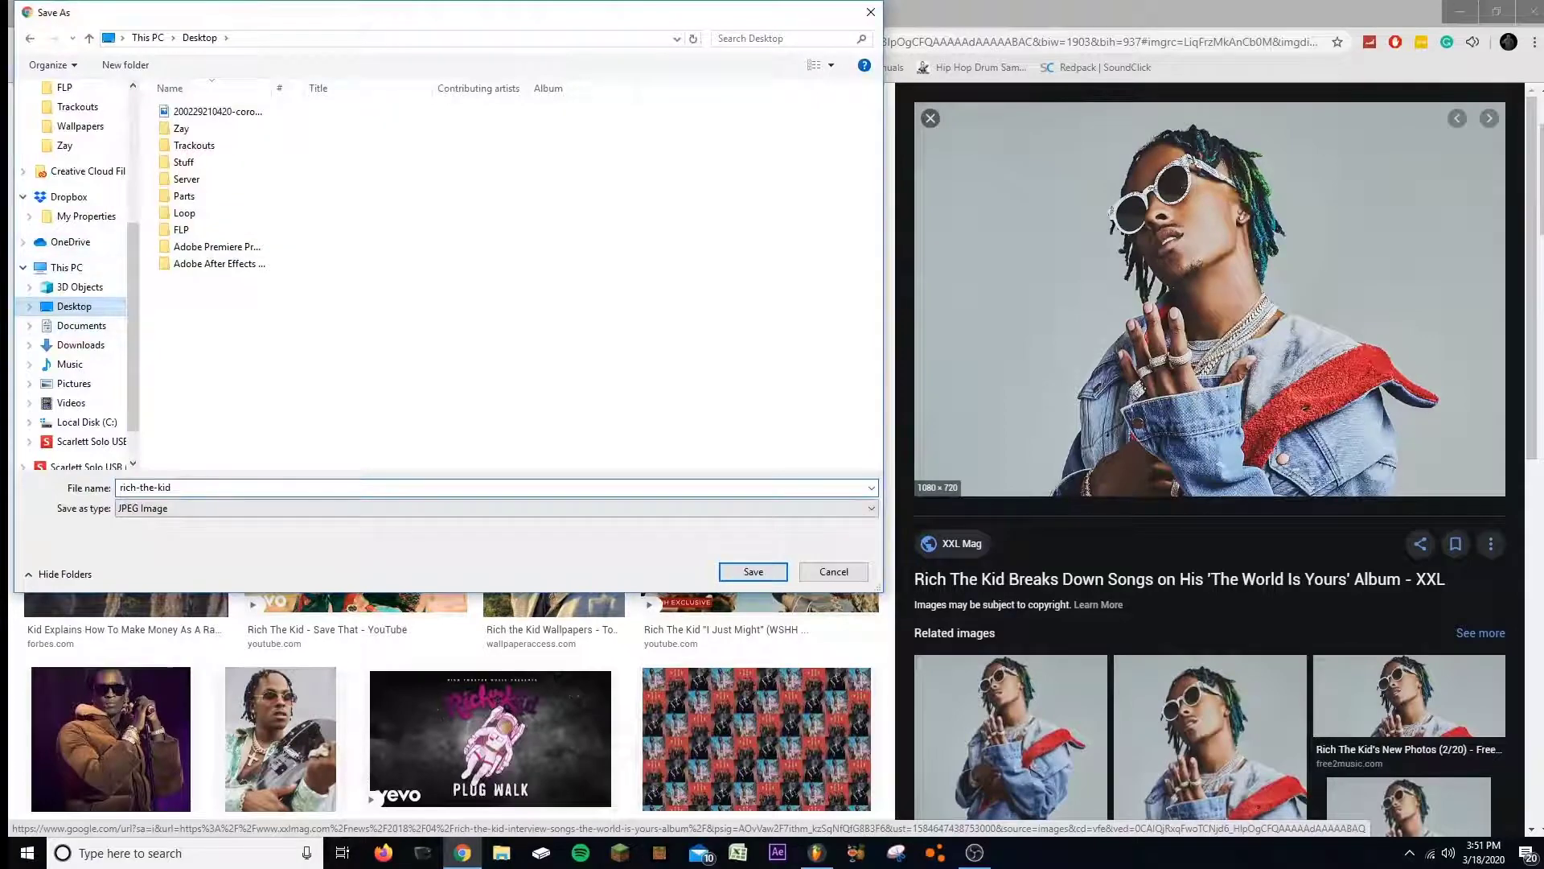
key("Return")
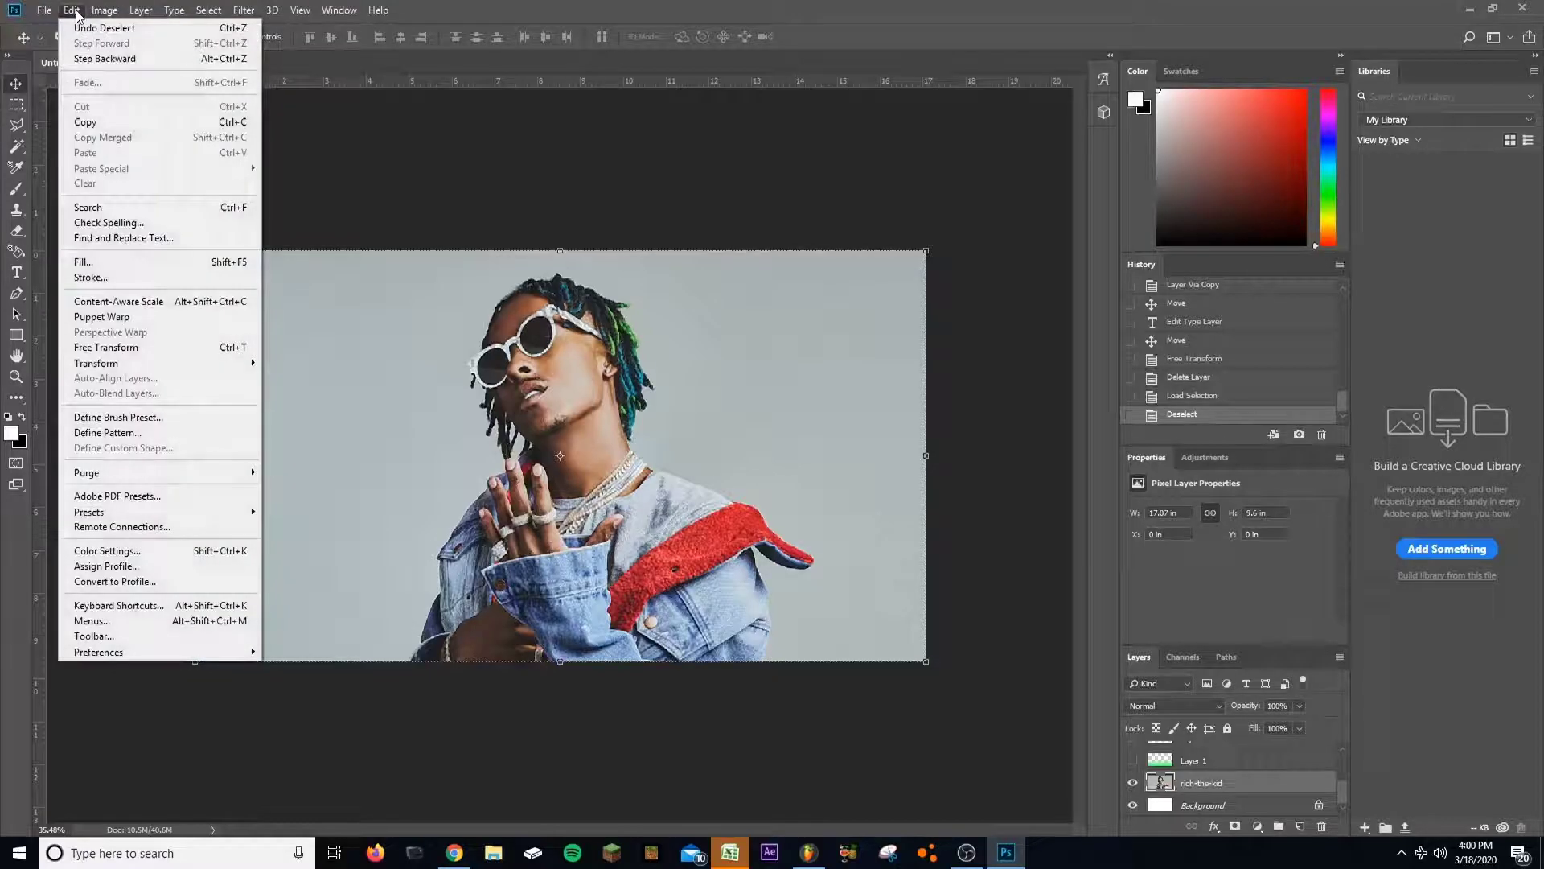
Step: Try to widen the rich-the-kid layer to about 113% with Content-Aware Scale, then discard the transformation
left_click(153, 303)
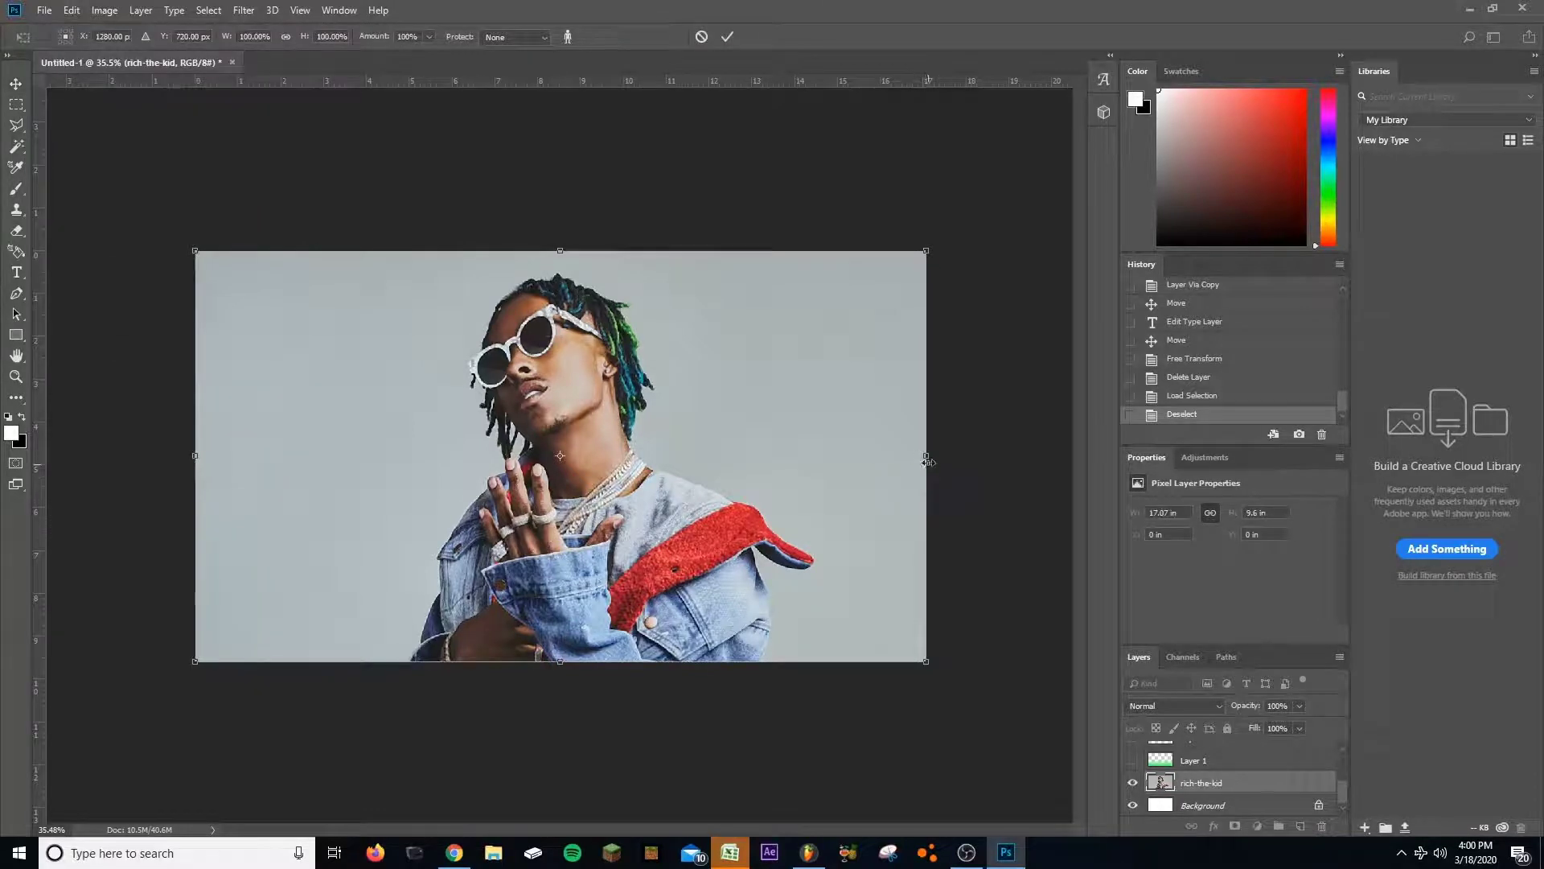
left_click_drag(926, 456, 975, 460)
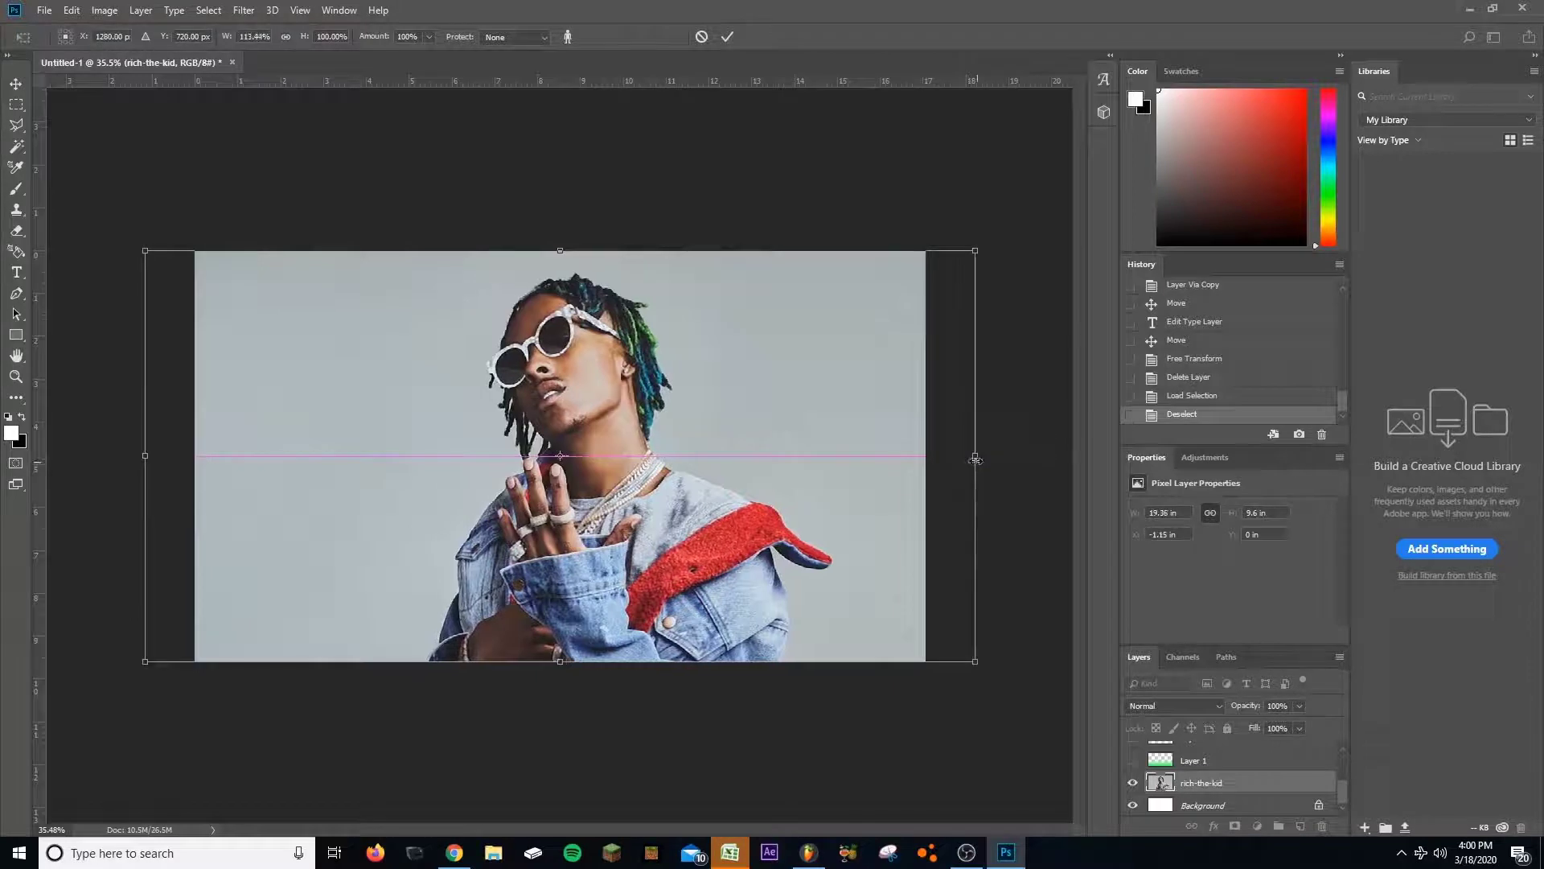
key("ctrl+z")
left_click(7, 85)
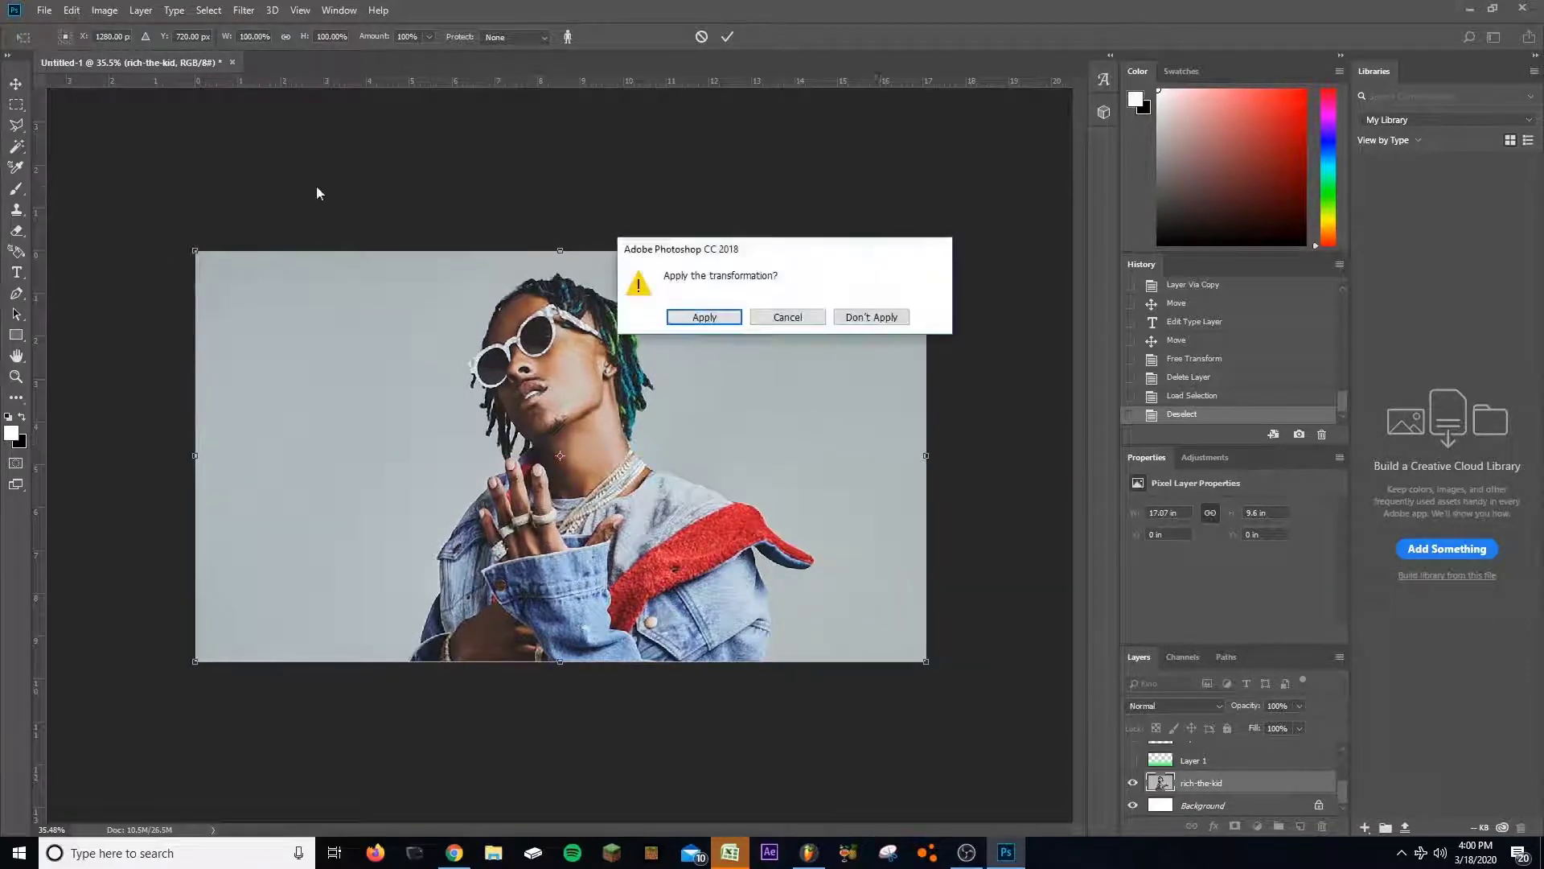
left_click(846, 321)
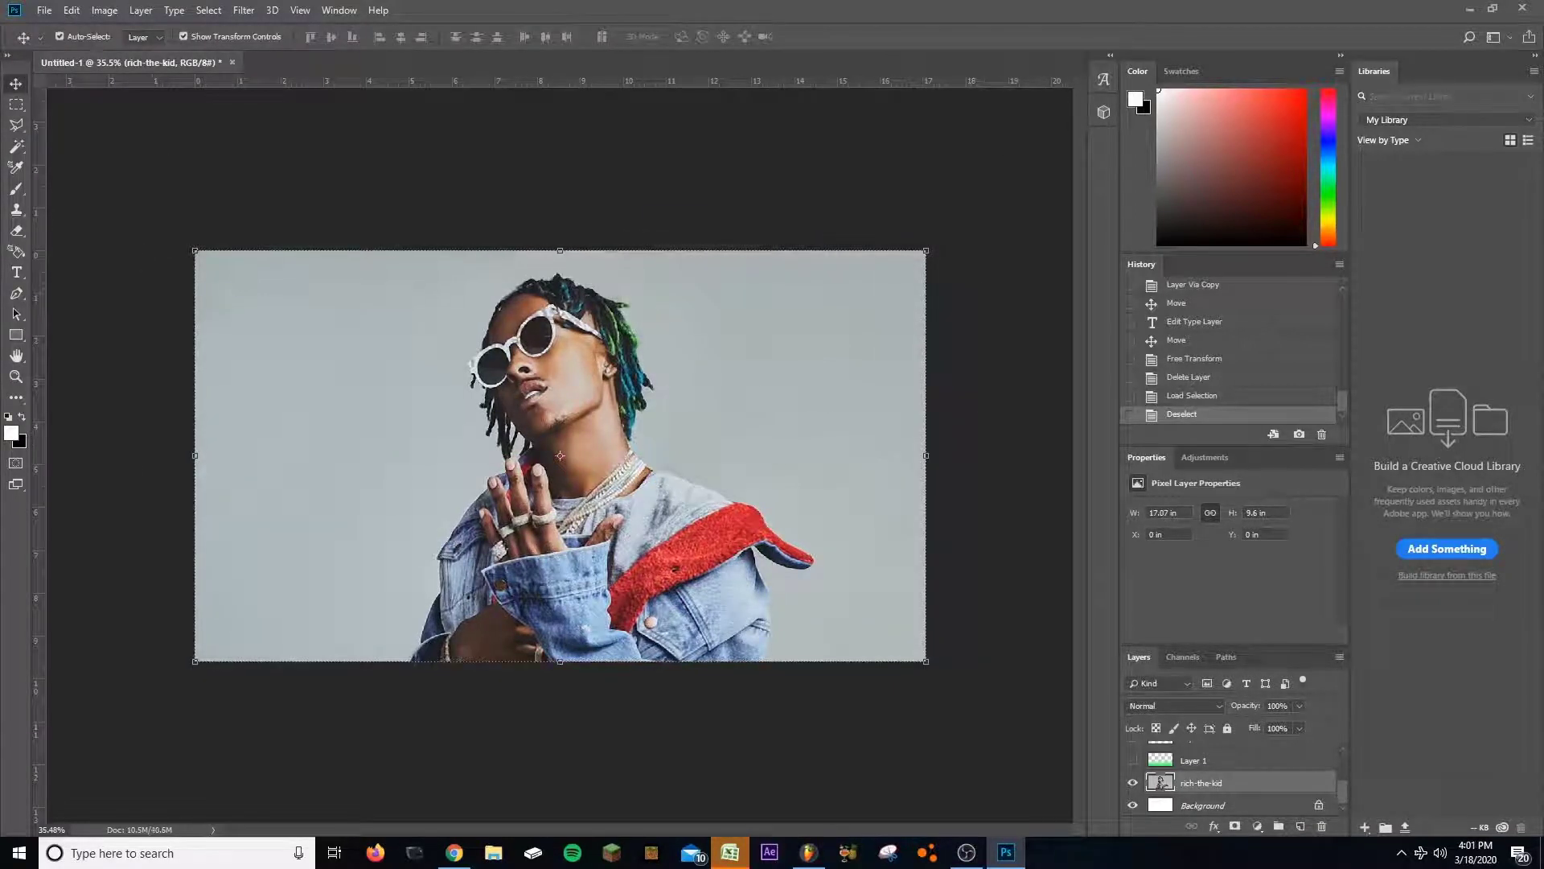
Step: Make the green gradient on Layer 1 visible over the portrait and pick the Paint Bucket tool
left_click(1133, 761)
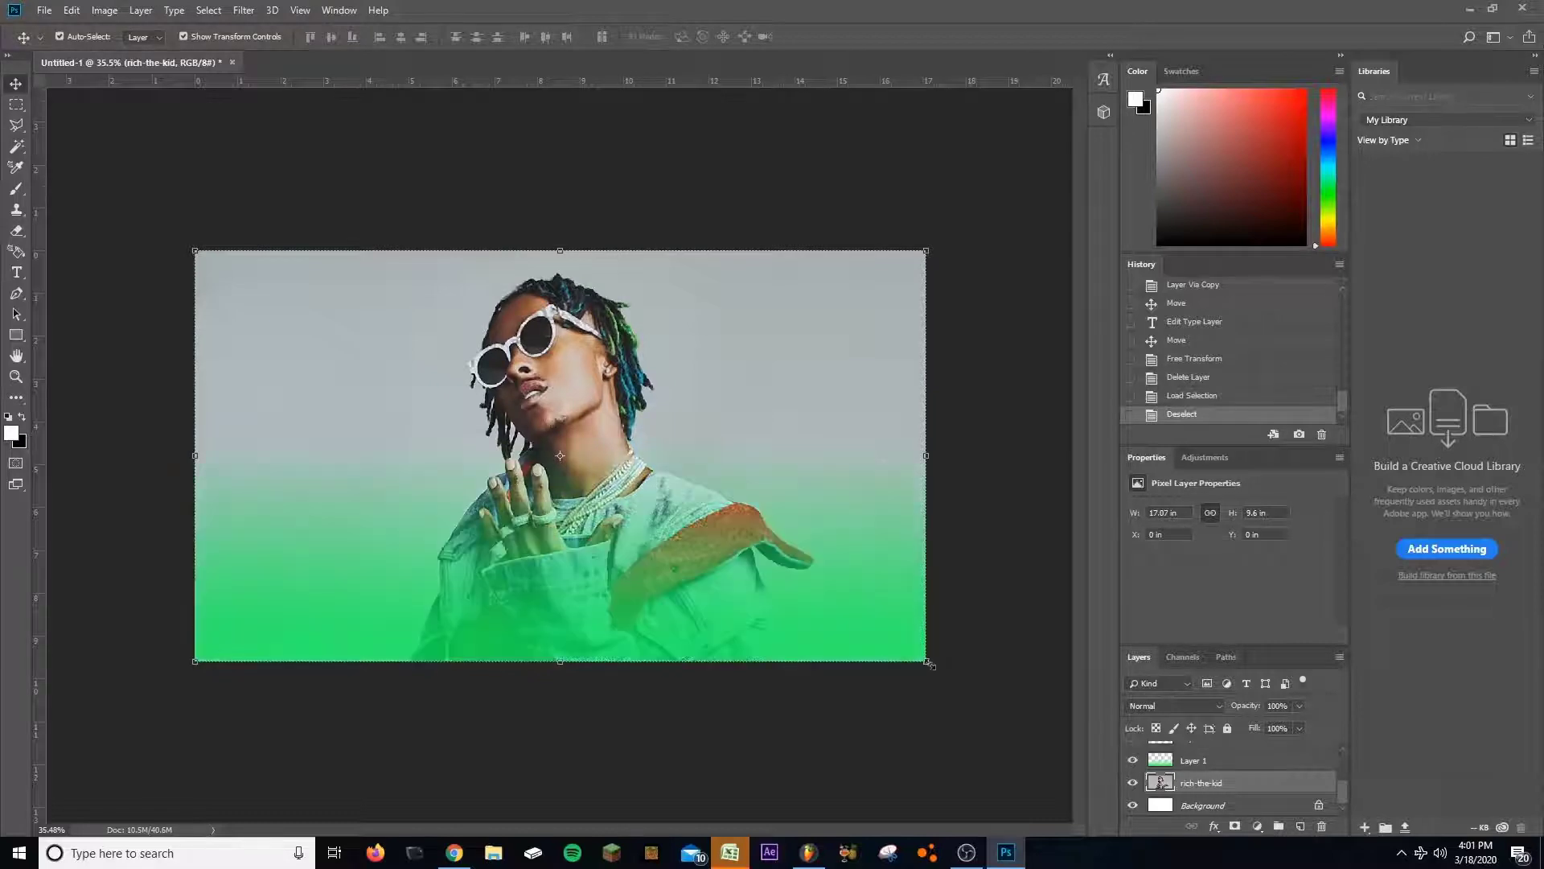
scroll(567, 246, "up", 3)
scroll(675, 362, "down", 5)
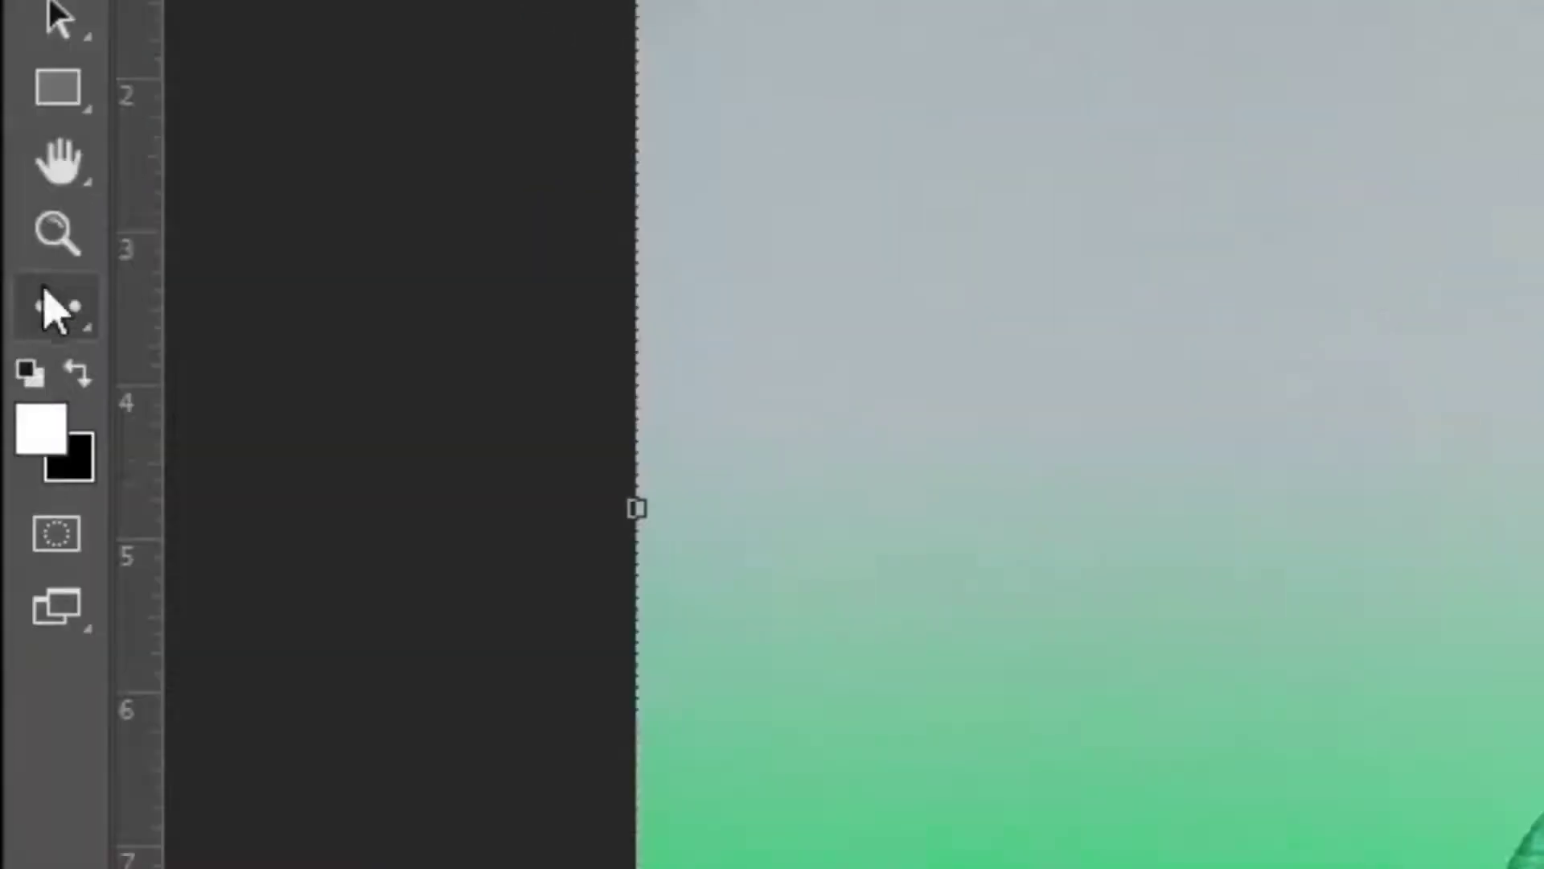
left_click(15, 396)
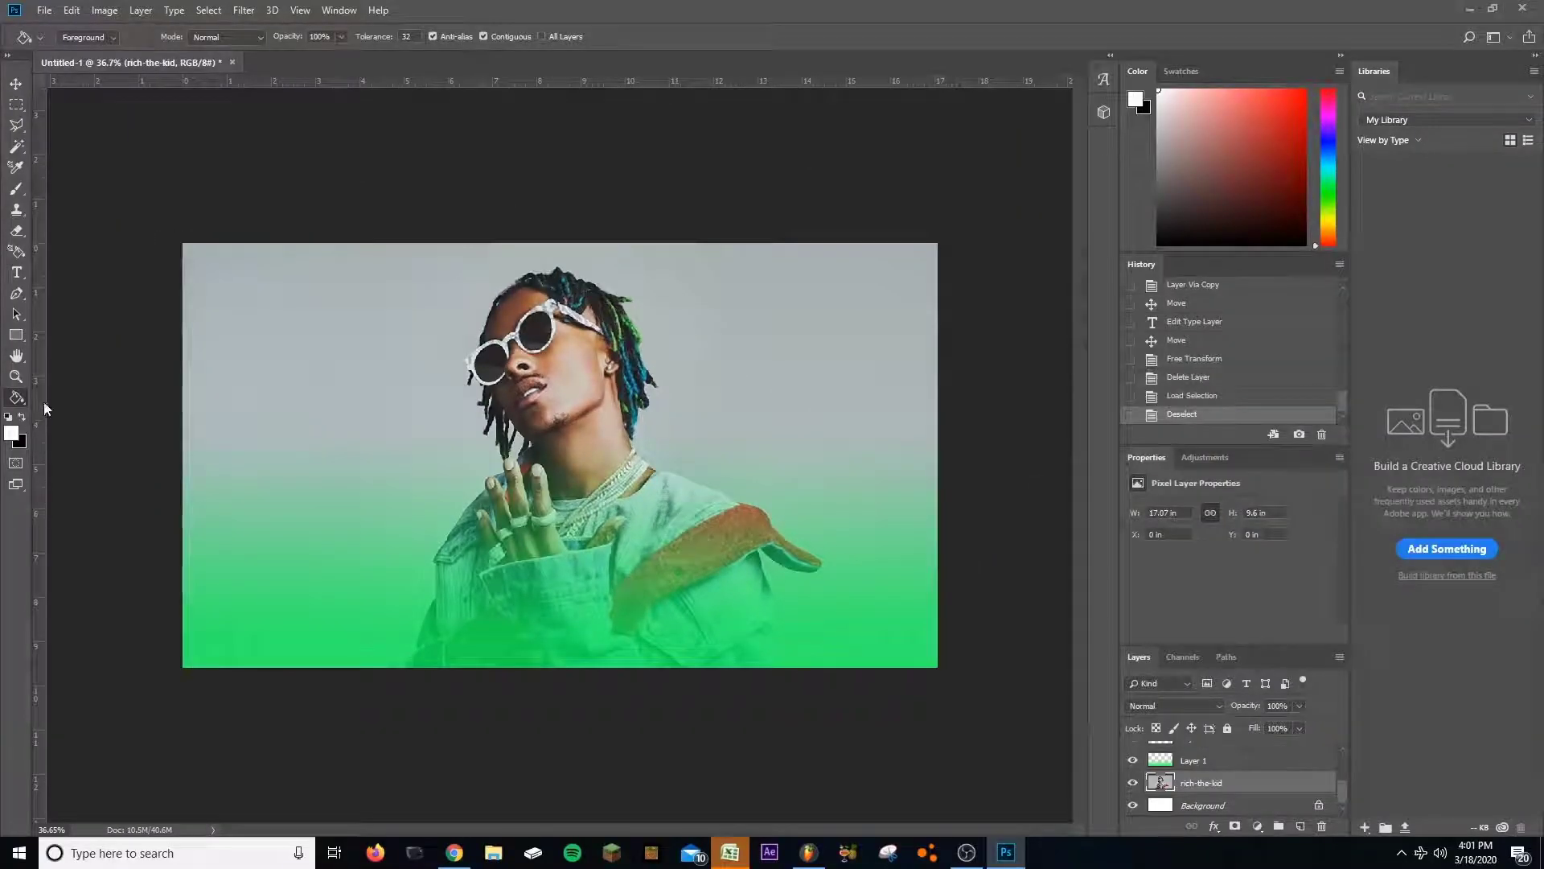
scroll(1179, 762, "up", 1)
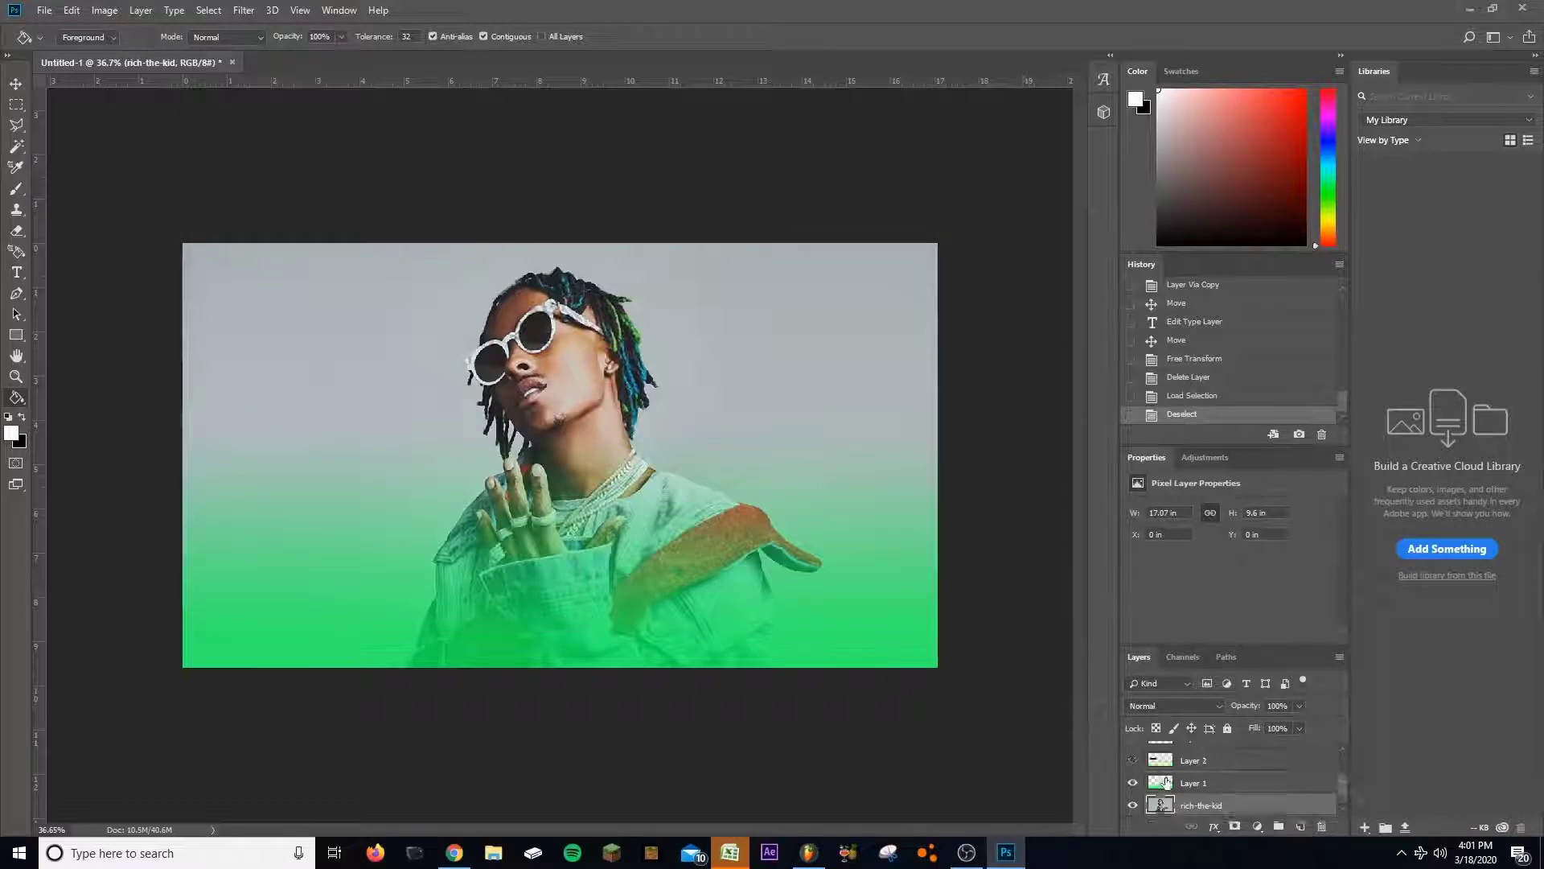
scroll(1190, 792, "down", 1)
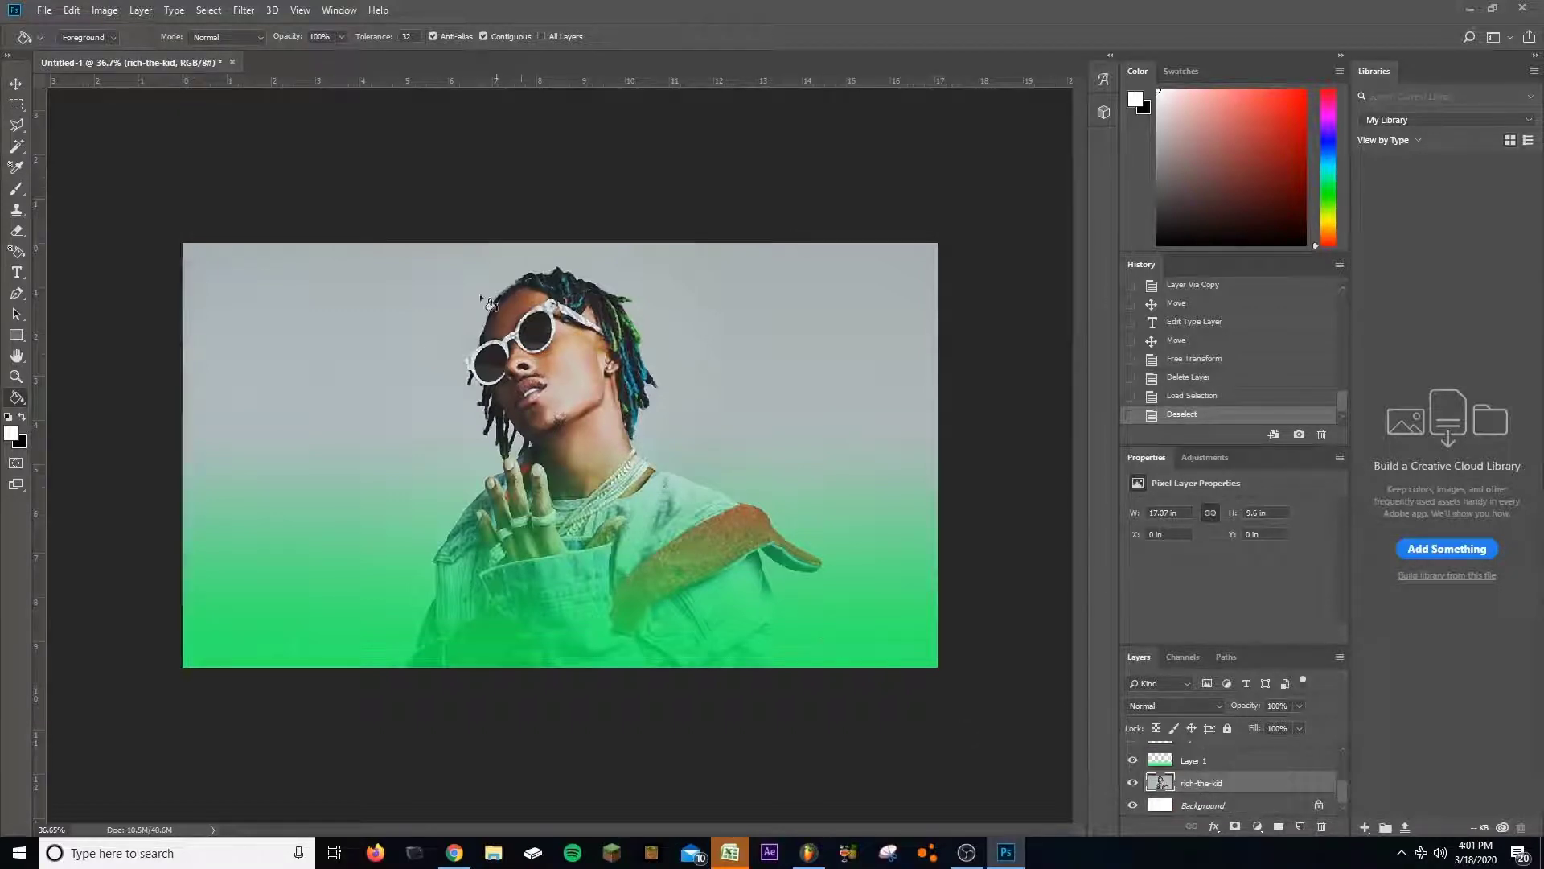
Step: Try the Dust & Scratches noise filter on the rich-the-kid layer, adjusting its radius
left_click(11, 87)
left_click(243, 10)
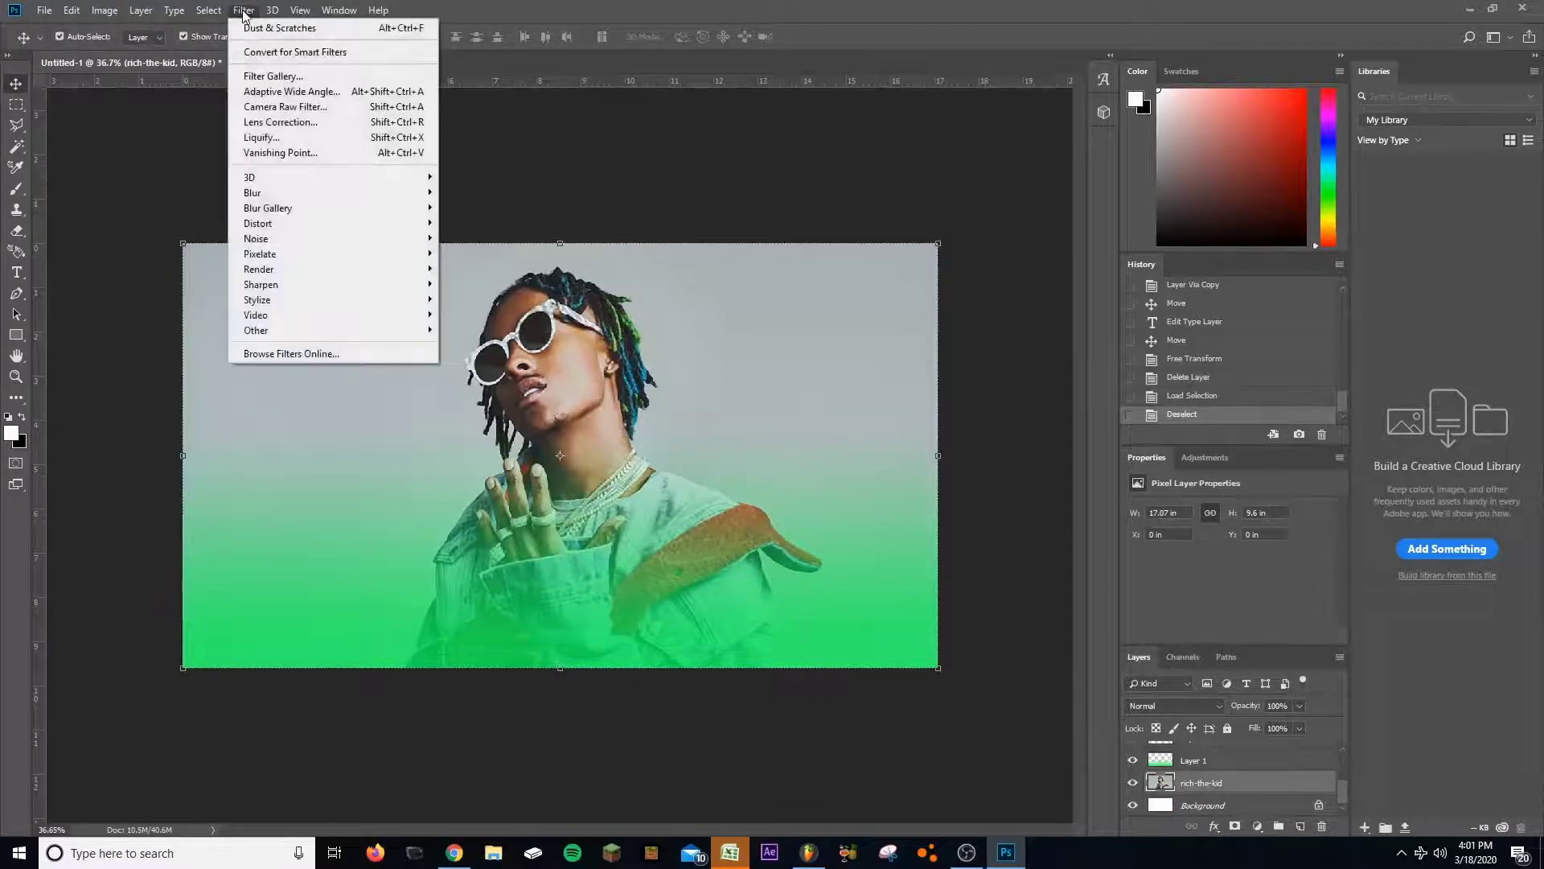
mouse_move(394, 238)
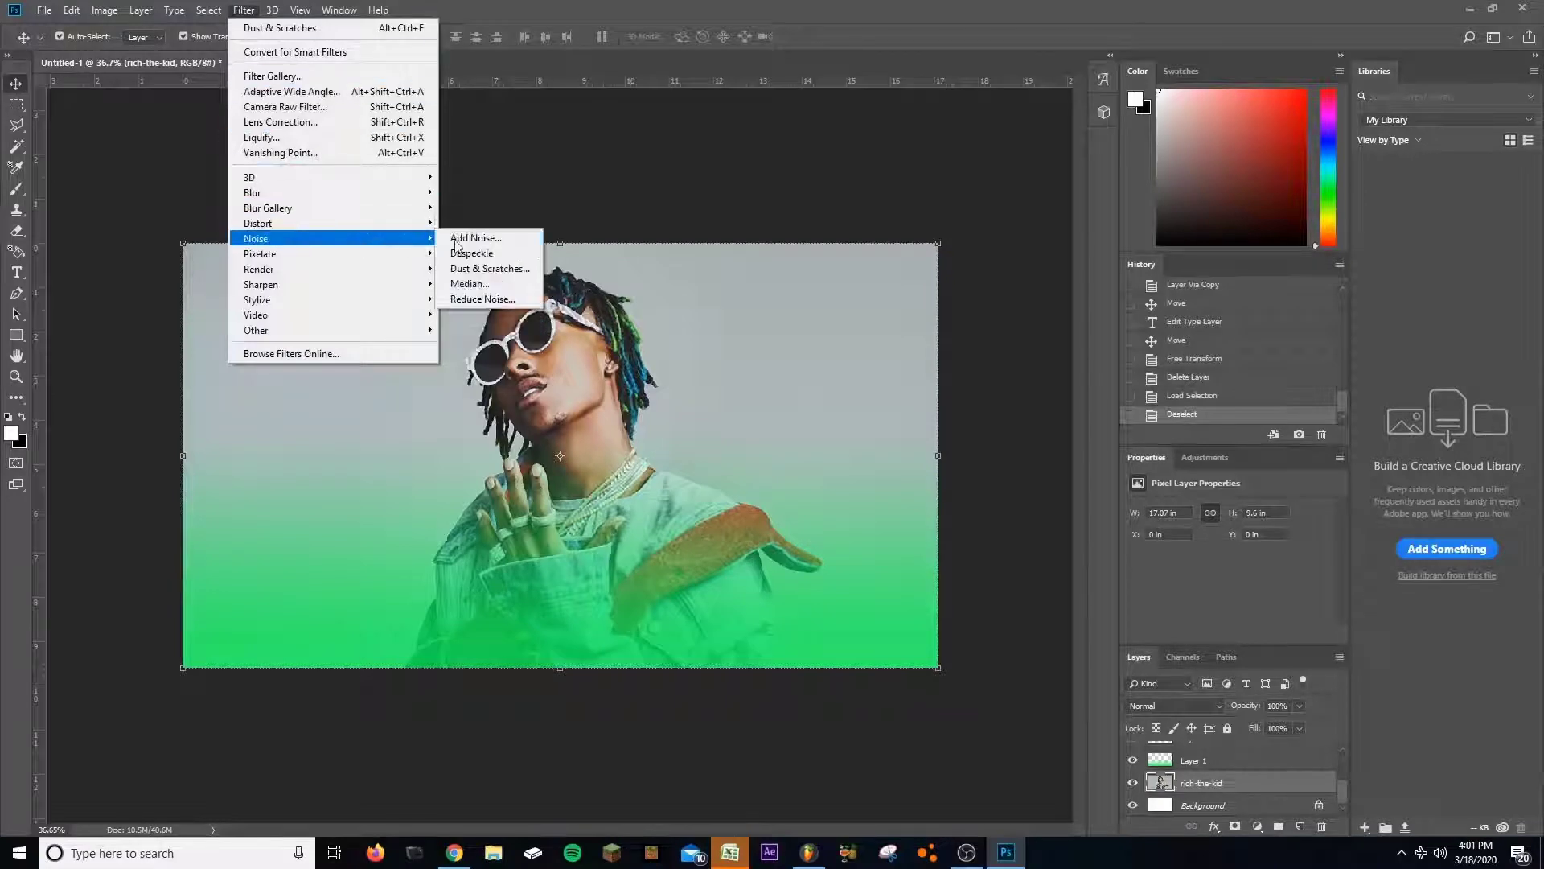
left_click(492, 269)
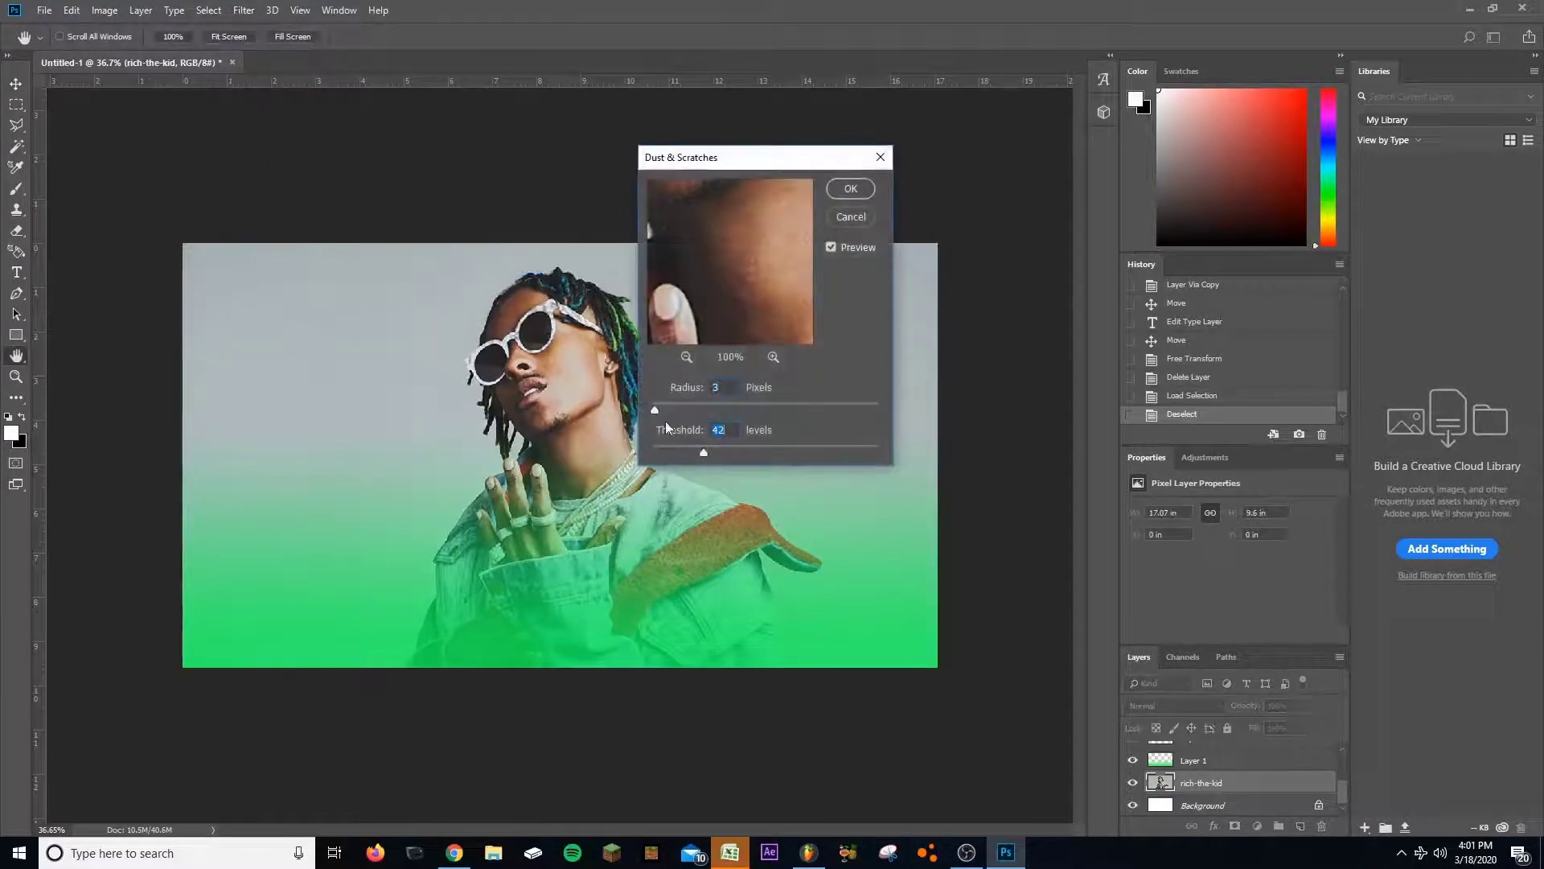
left_click_drag(677, 409, 658, 407)
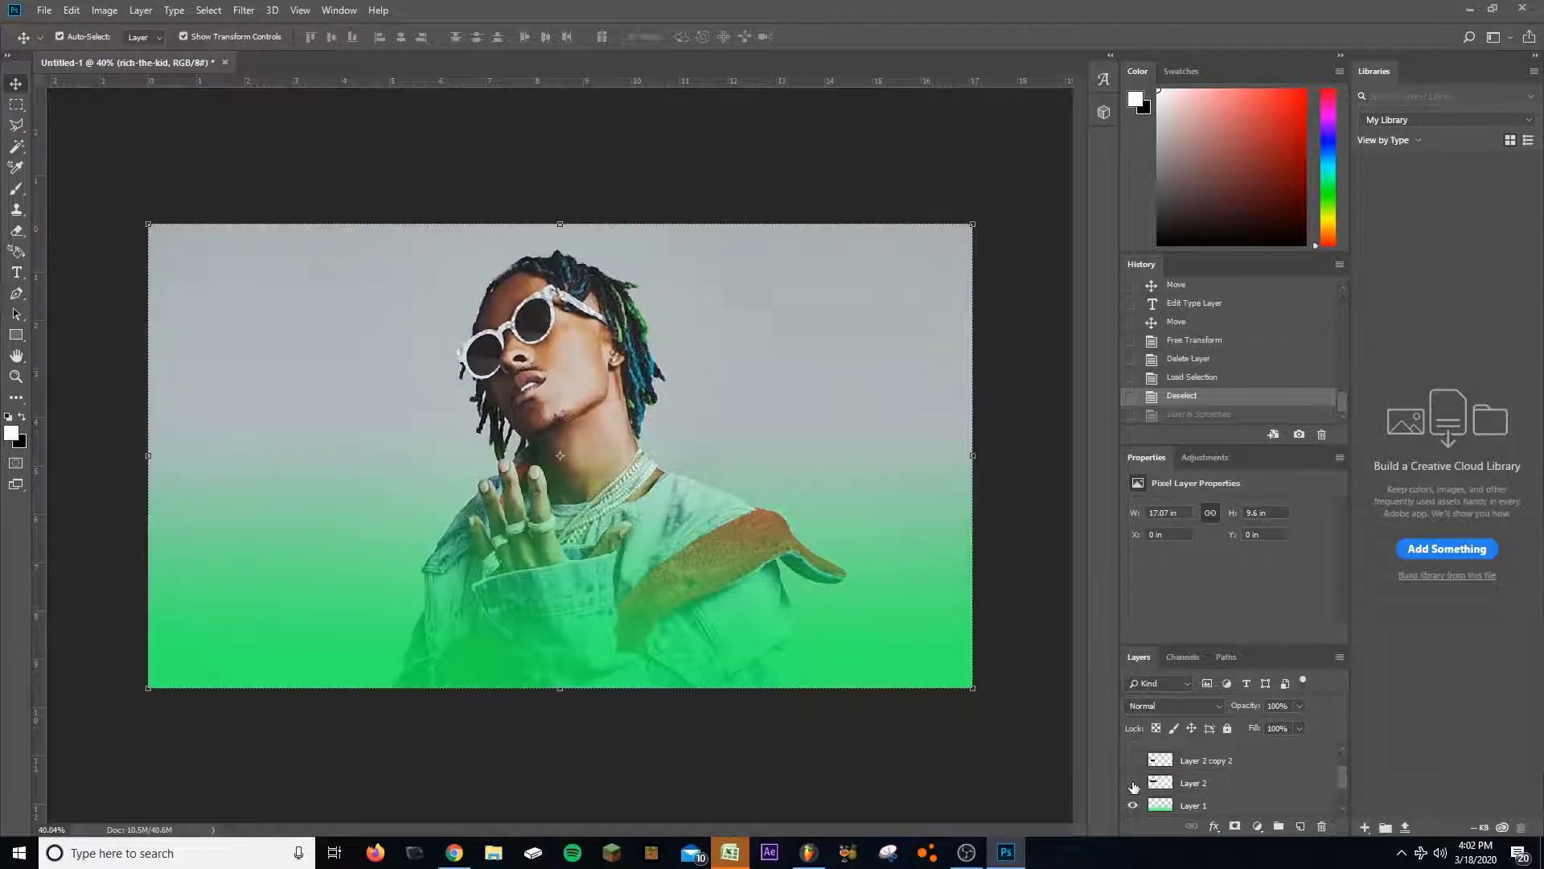
Step: Make Layer 2, Layer 2 copy 2 and the RICH THE KID and MONEY type layers visible
left_click(1133, 784)
left_click(1133, 760)
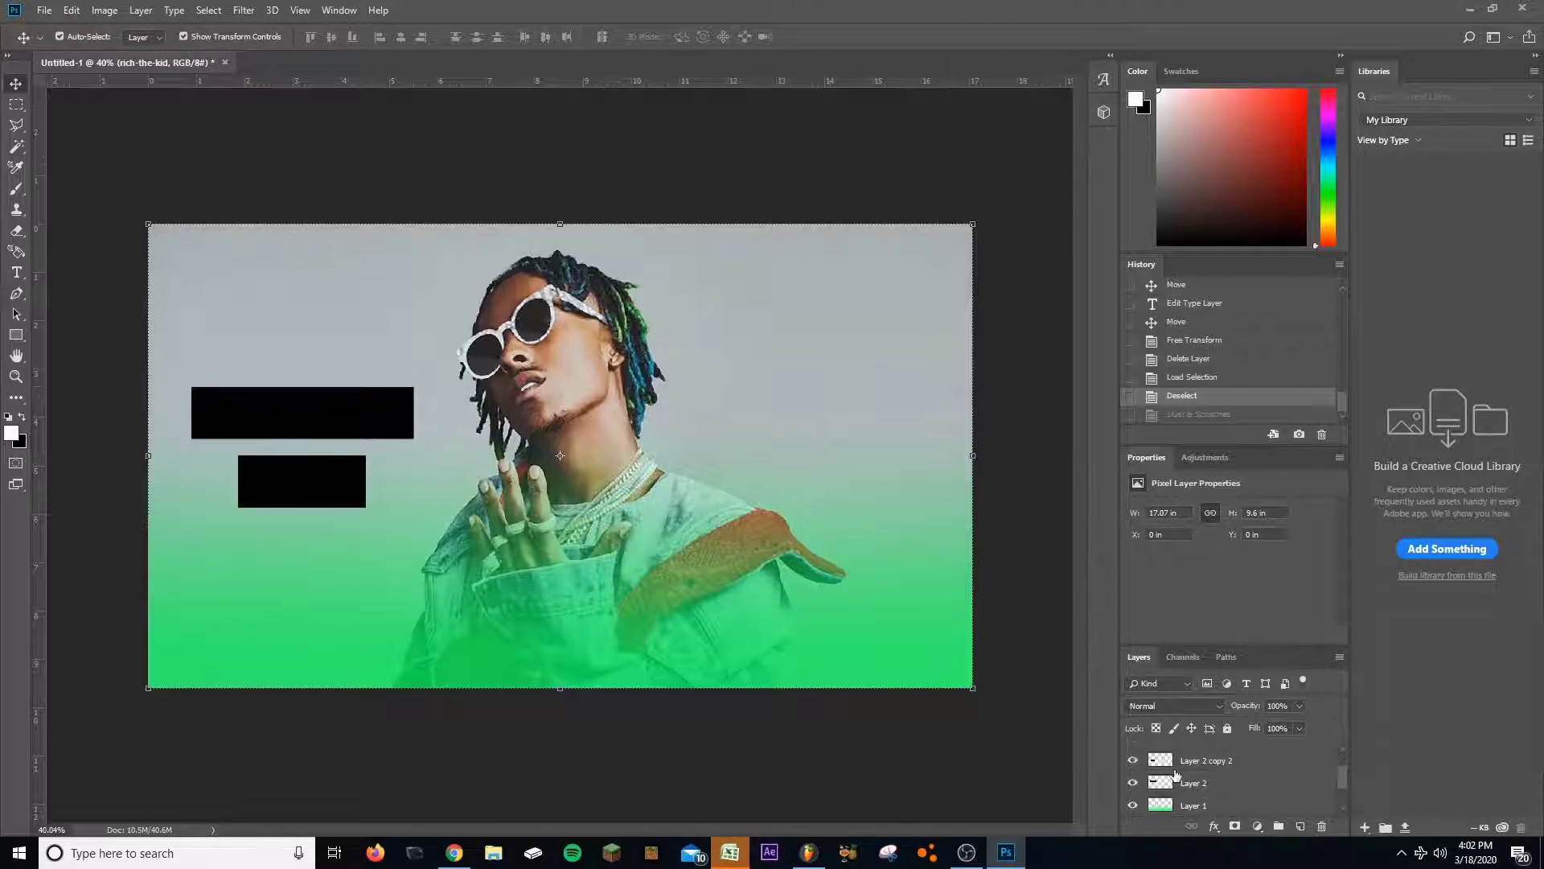
scroll(1134, 784, "up", 1)
left_click(1134, 760)
scroll(1142, 760, "up", 1)
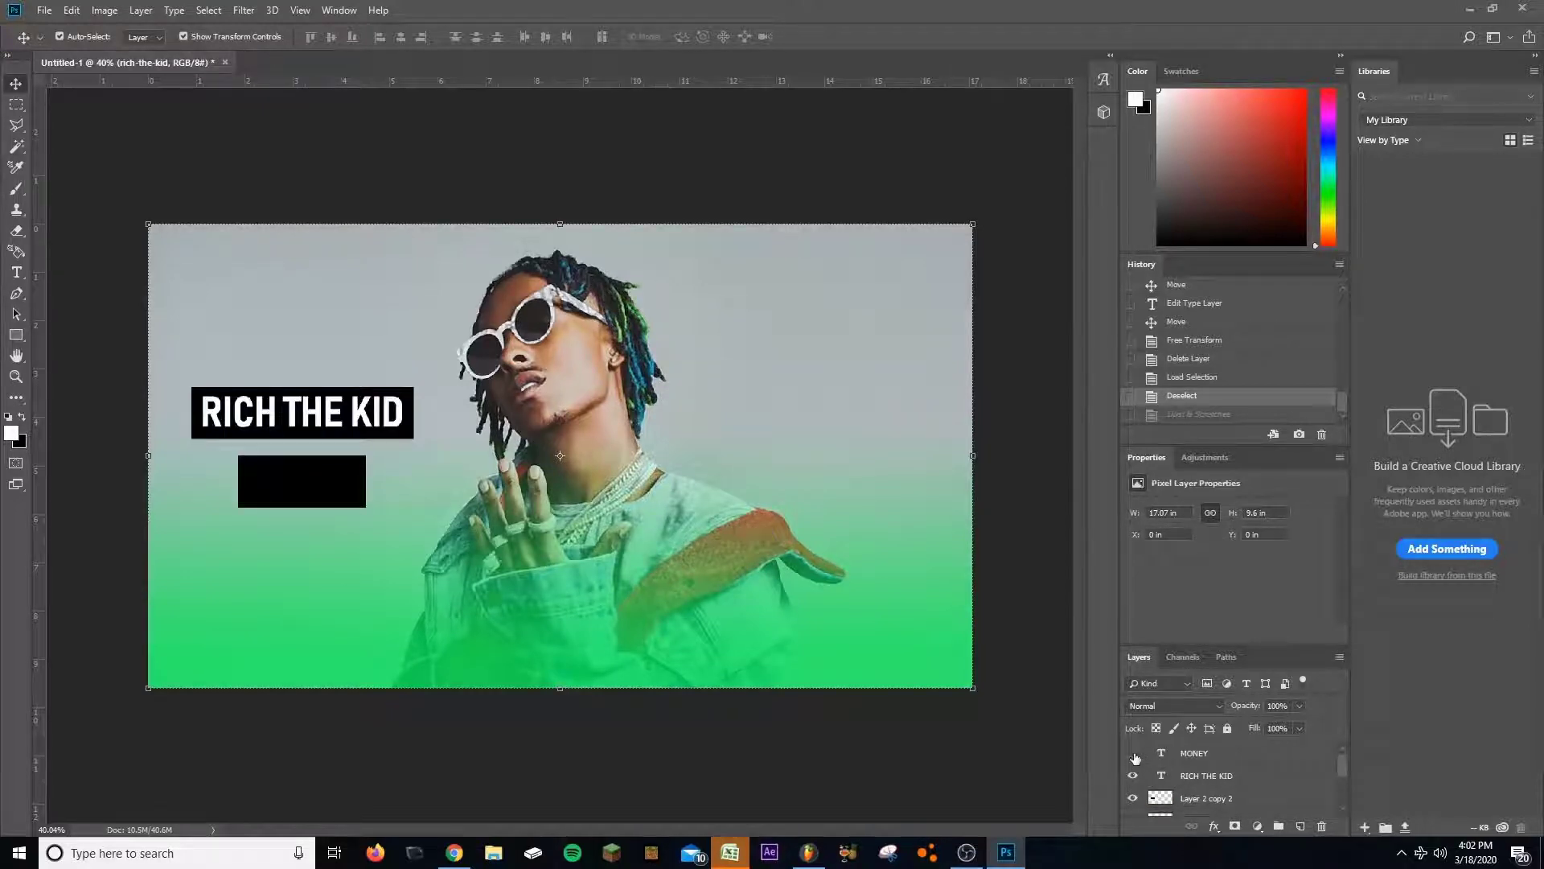
left_click(1133, 753)
Step: Load the MONEY lettering as a selection, clear it from the black box on Layer 2 copy 2, and deselect
left_click(324, 487)
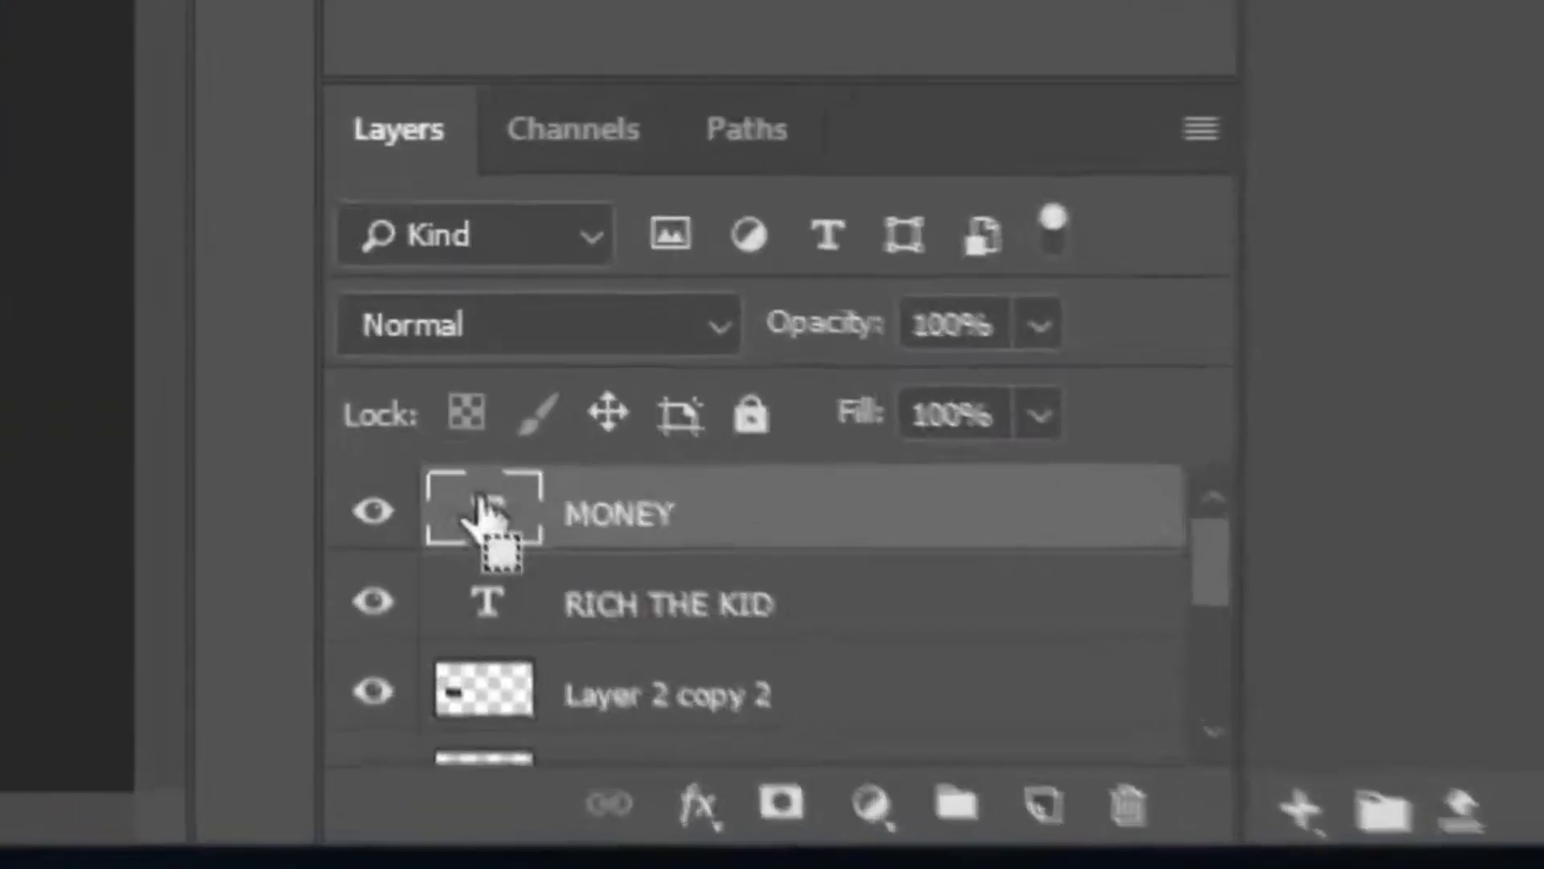
left_click(503, 531, "ctrl")
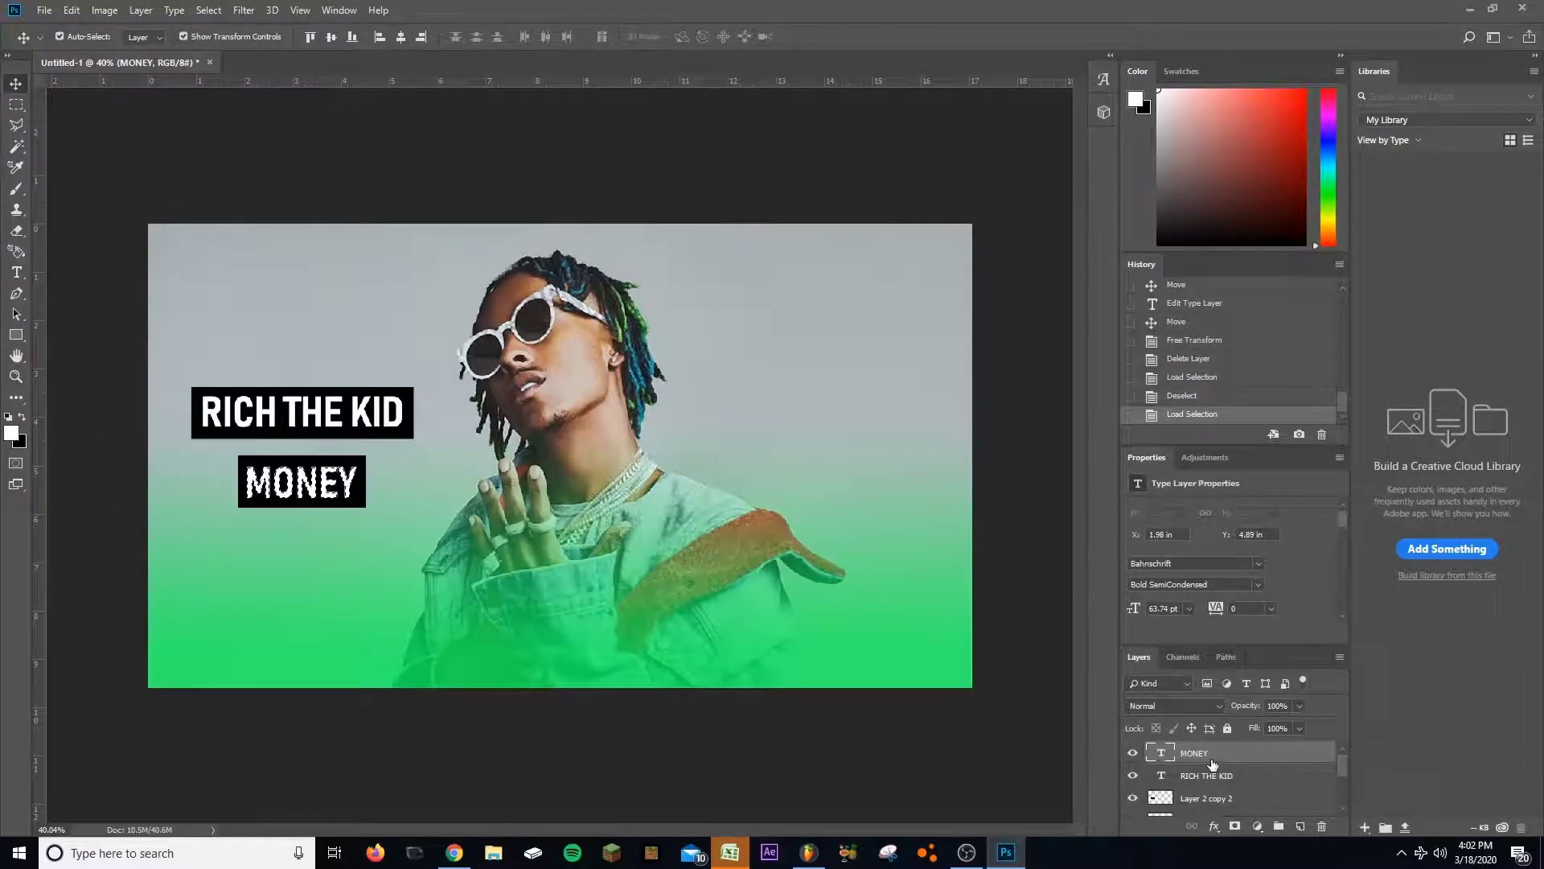
key("Delete")
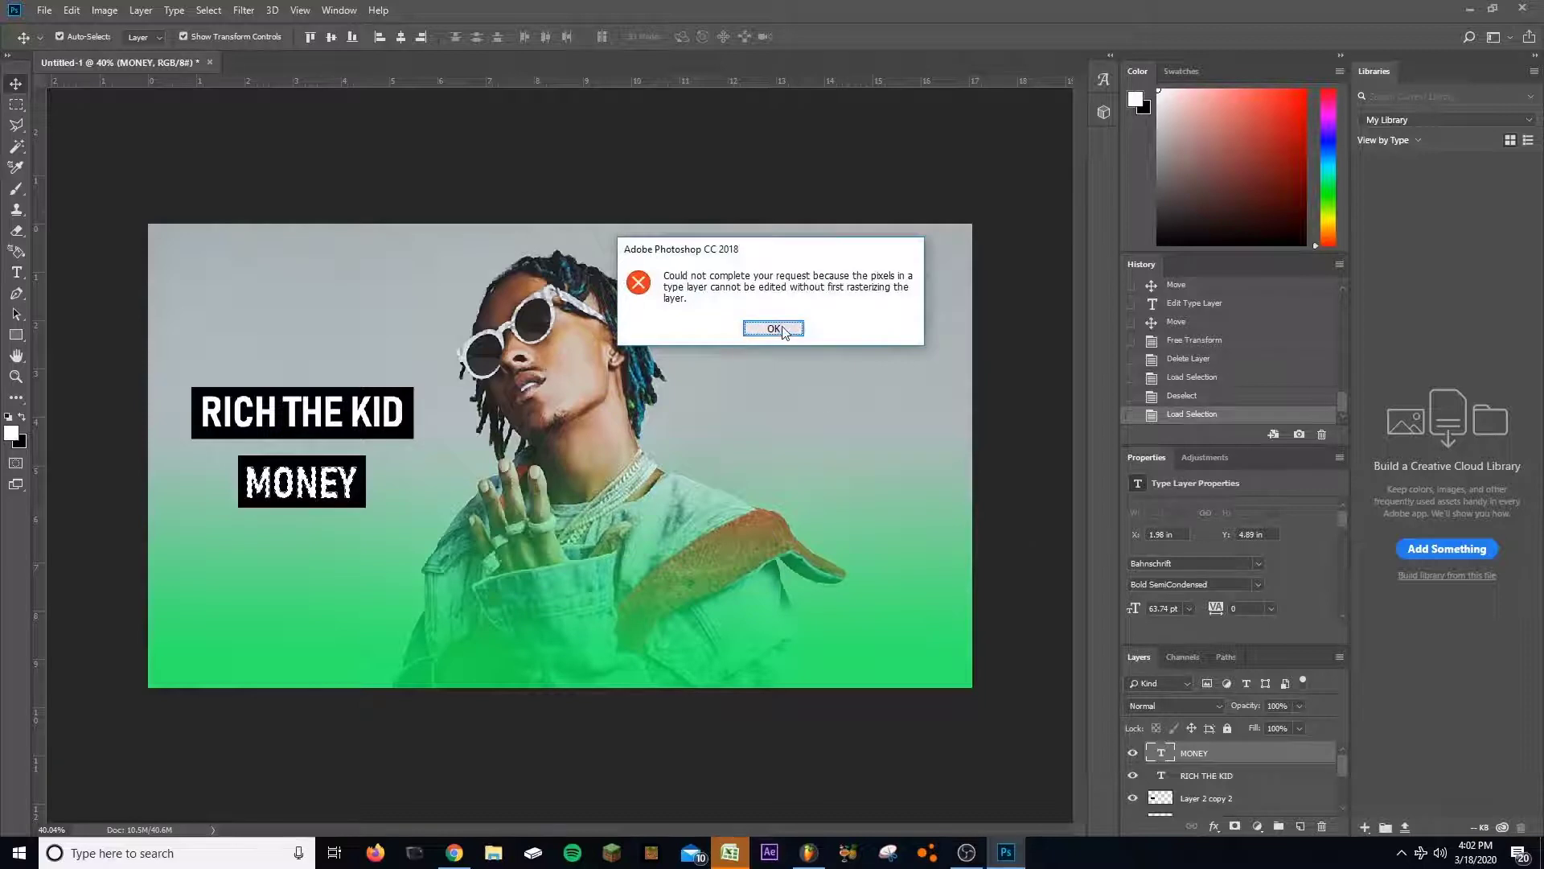
left_click(773, 328)
scroll(1206, 784, "down", 1)
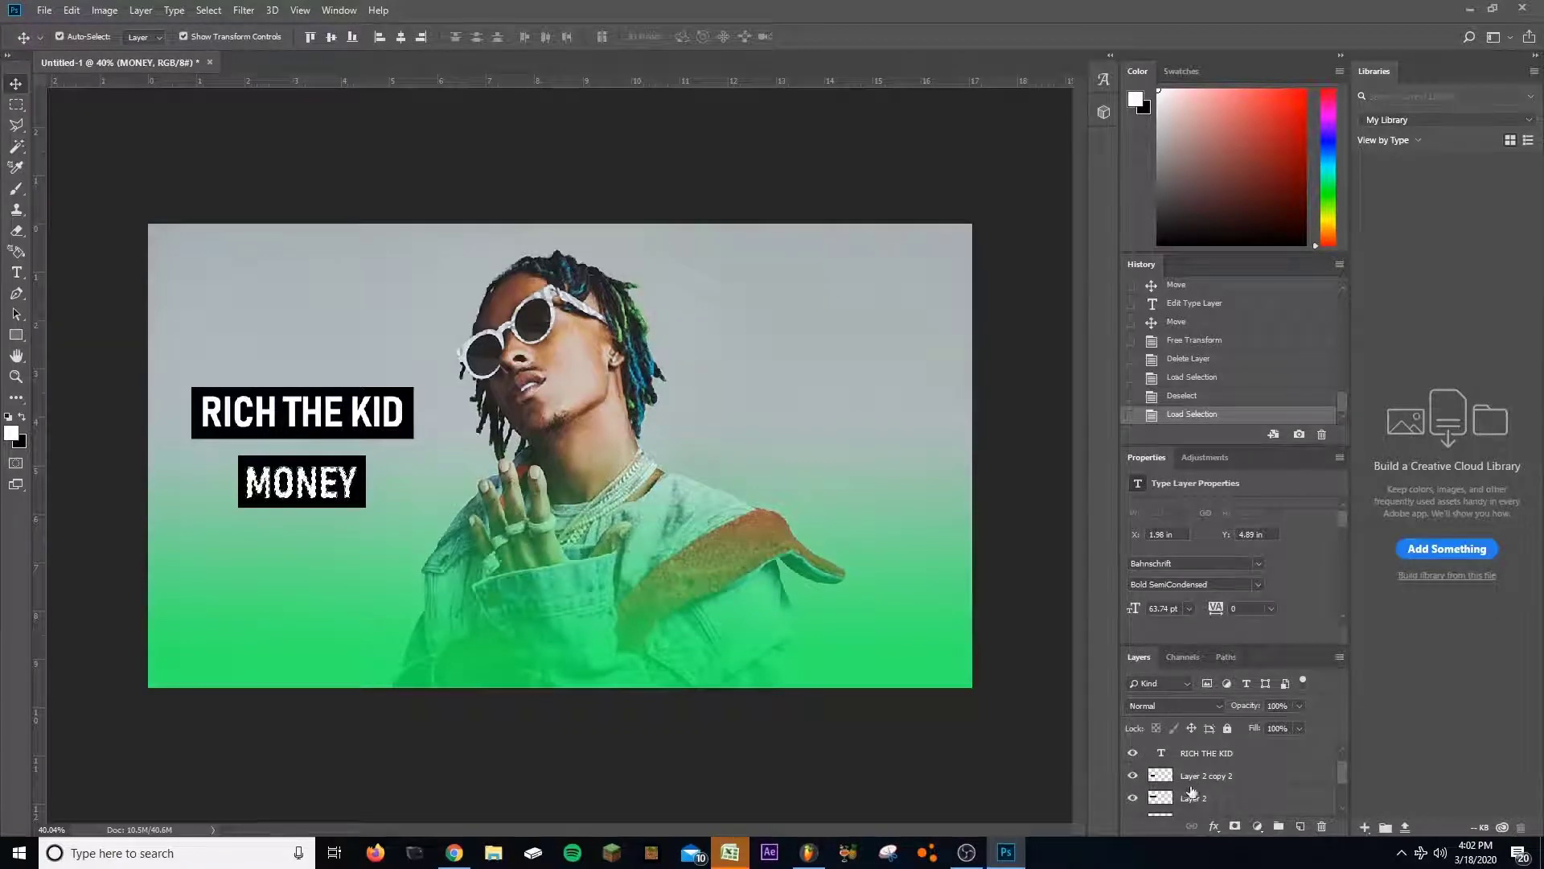
left_click(1193, 779)
left_click(1193, 800)
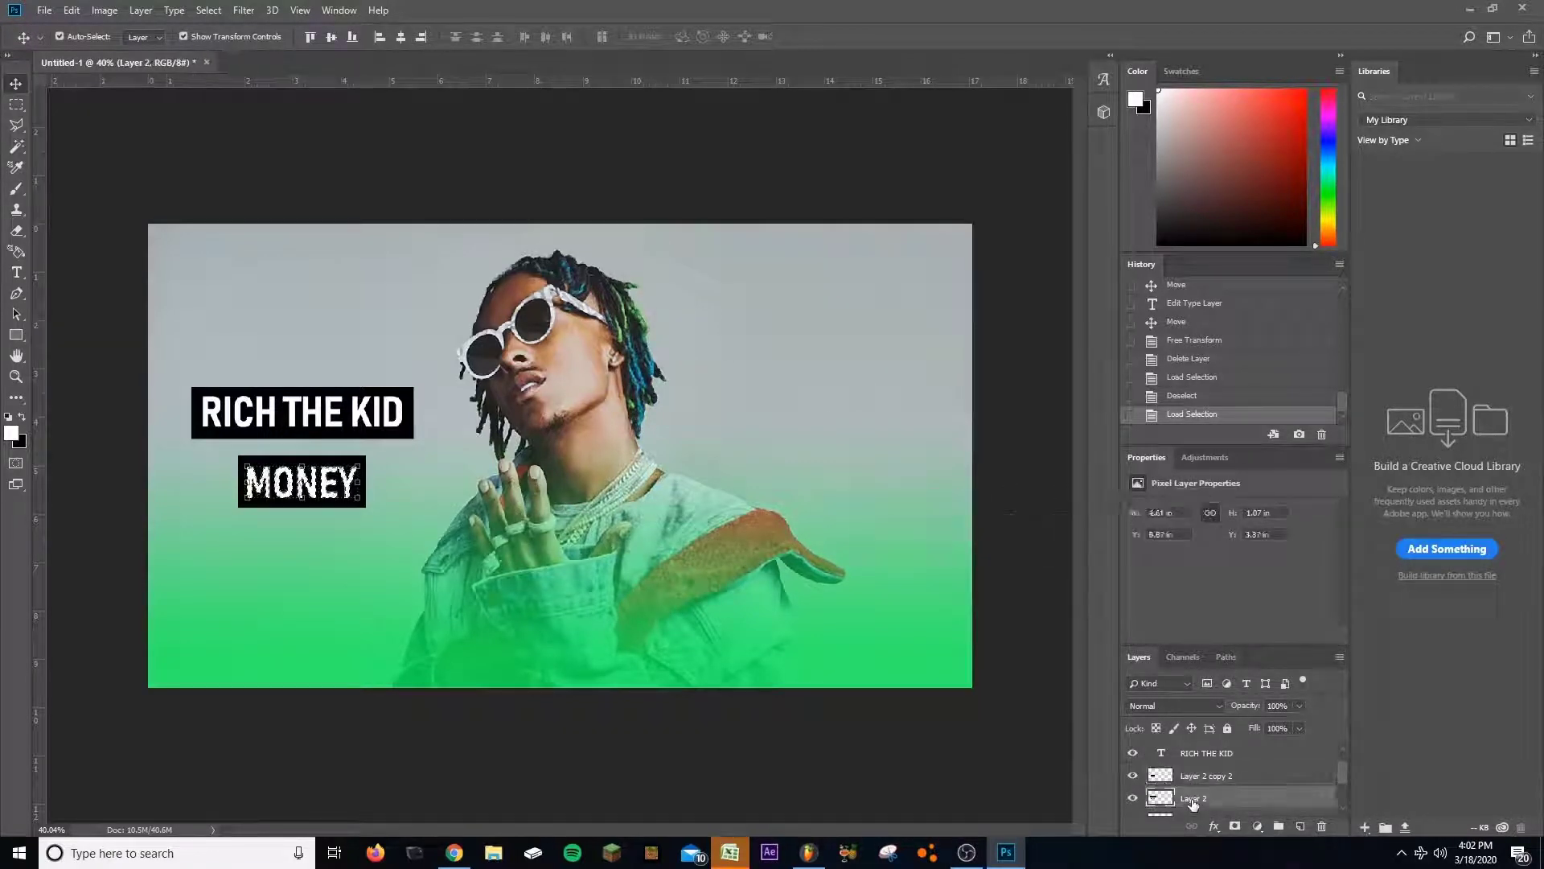
left_click(1198, 777)
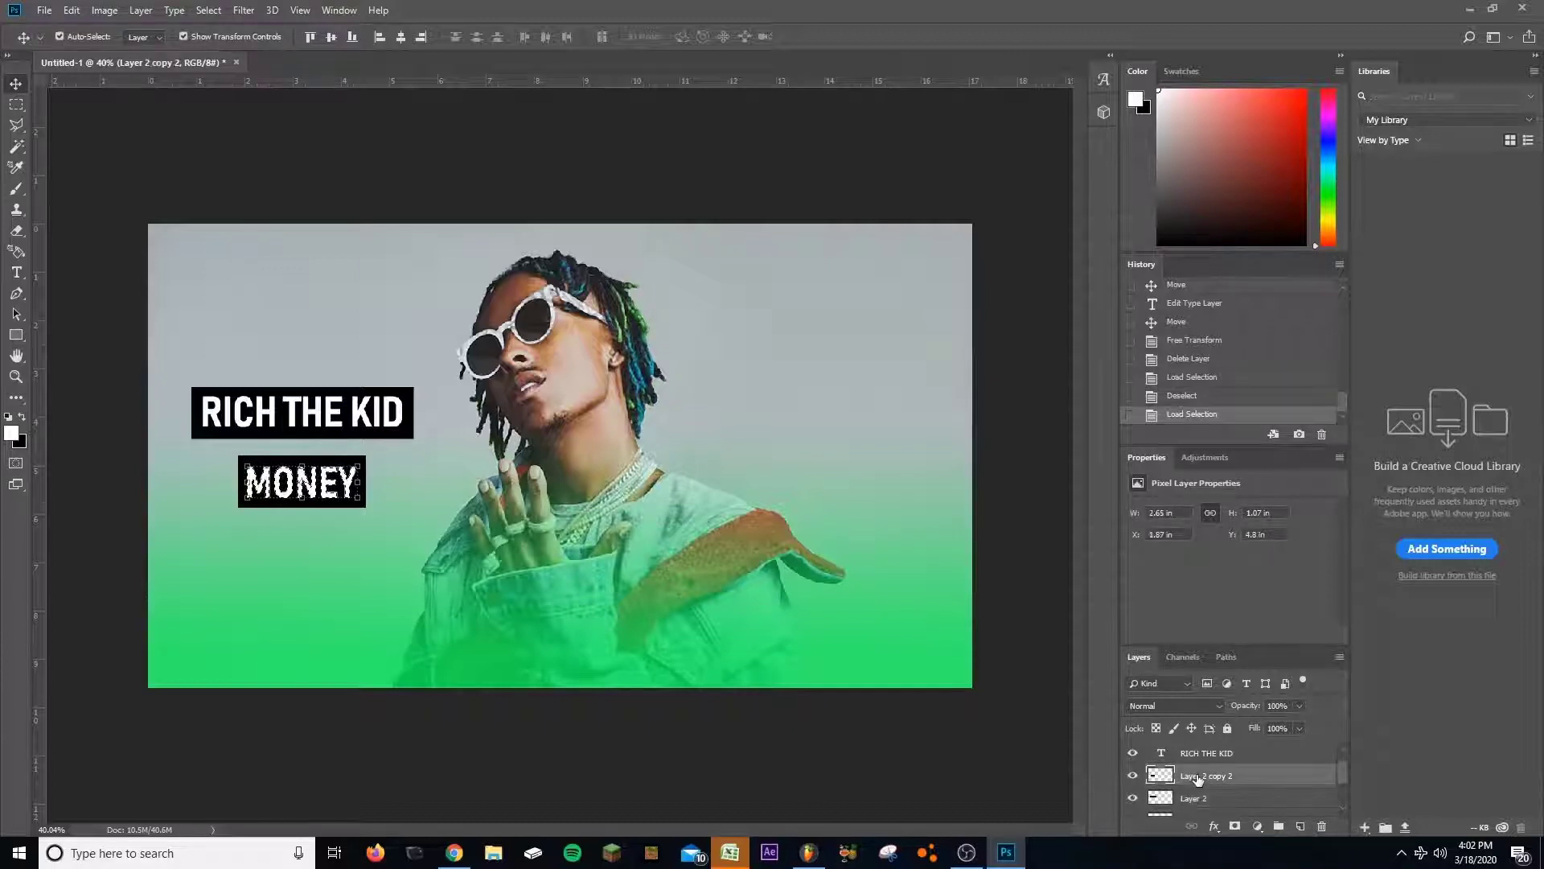
key("Delete")
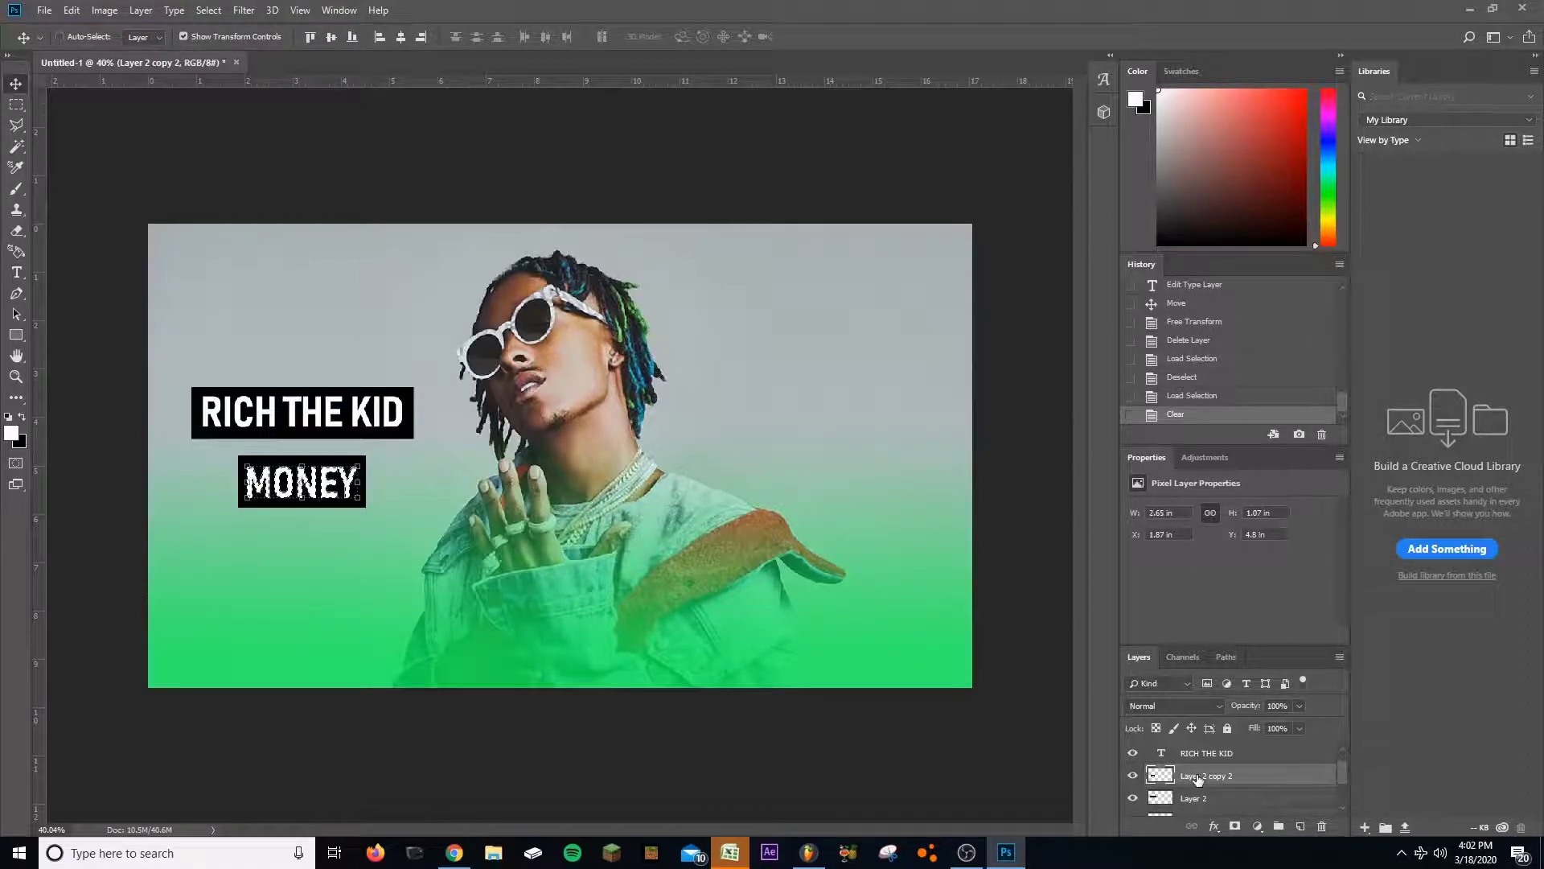
key("ctrl+d")
Step: Delete the MONEY type layer, leaving only its cut-out box
scroll(1197, 779, "up", 1)
left_click(1224, 756)
key("Delete")
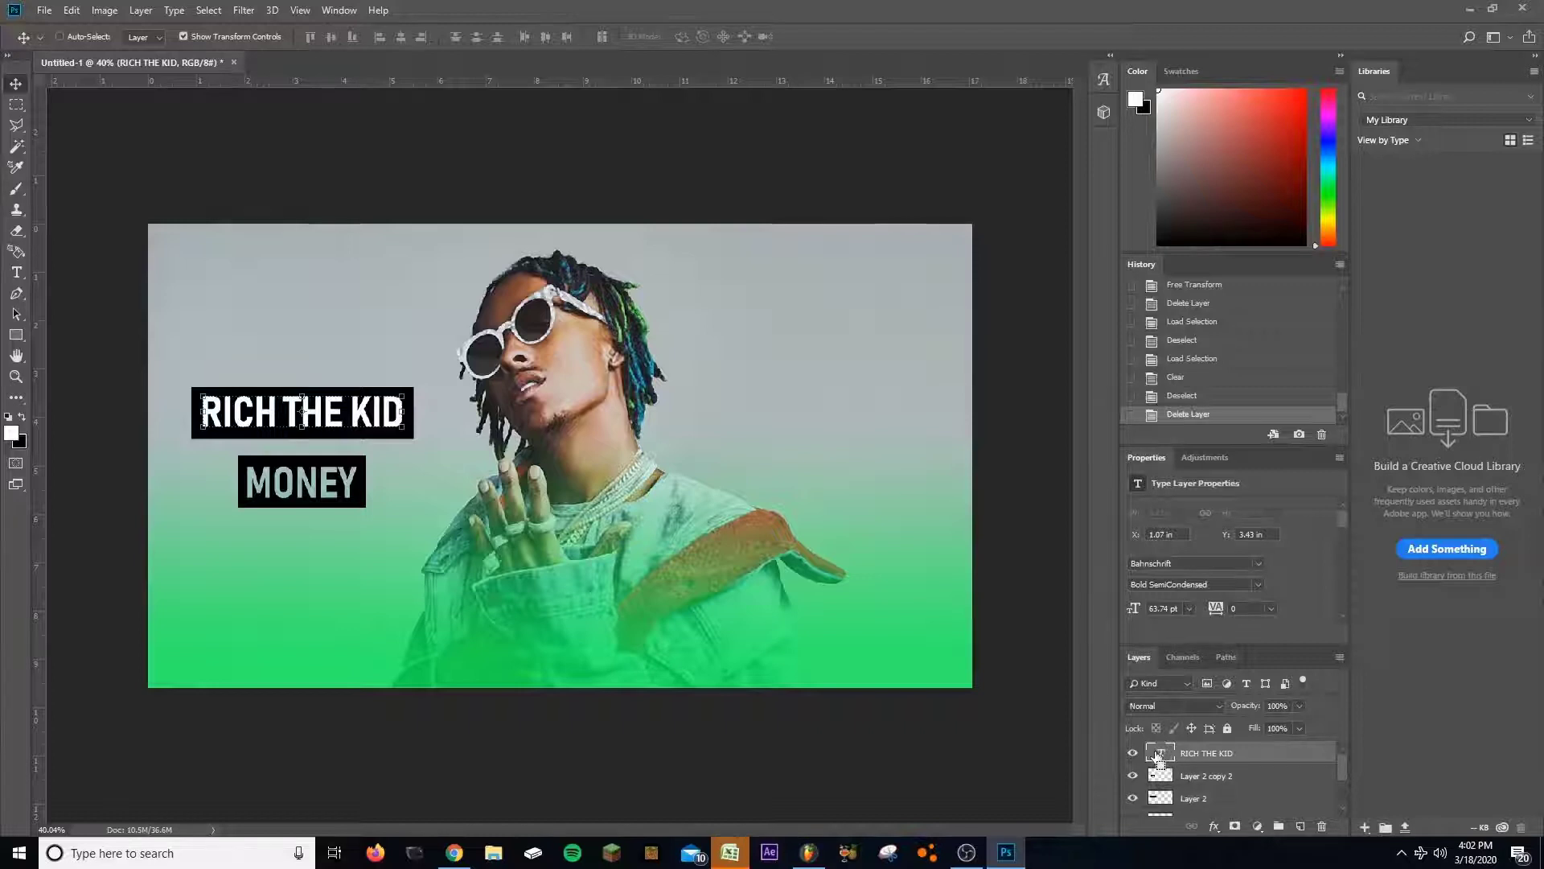
Step: Cut the RICH THE KID lettering out of the black box on Layer 2 and delete its type layer
left_click(1163, 759, "ctrl")
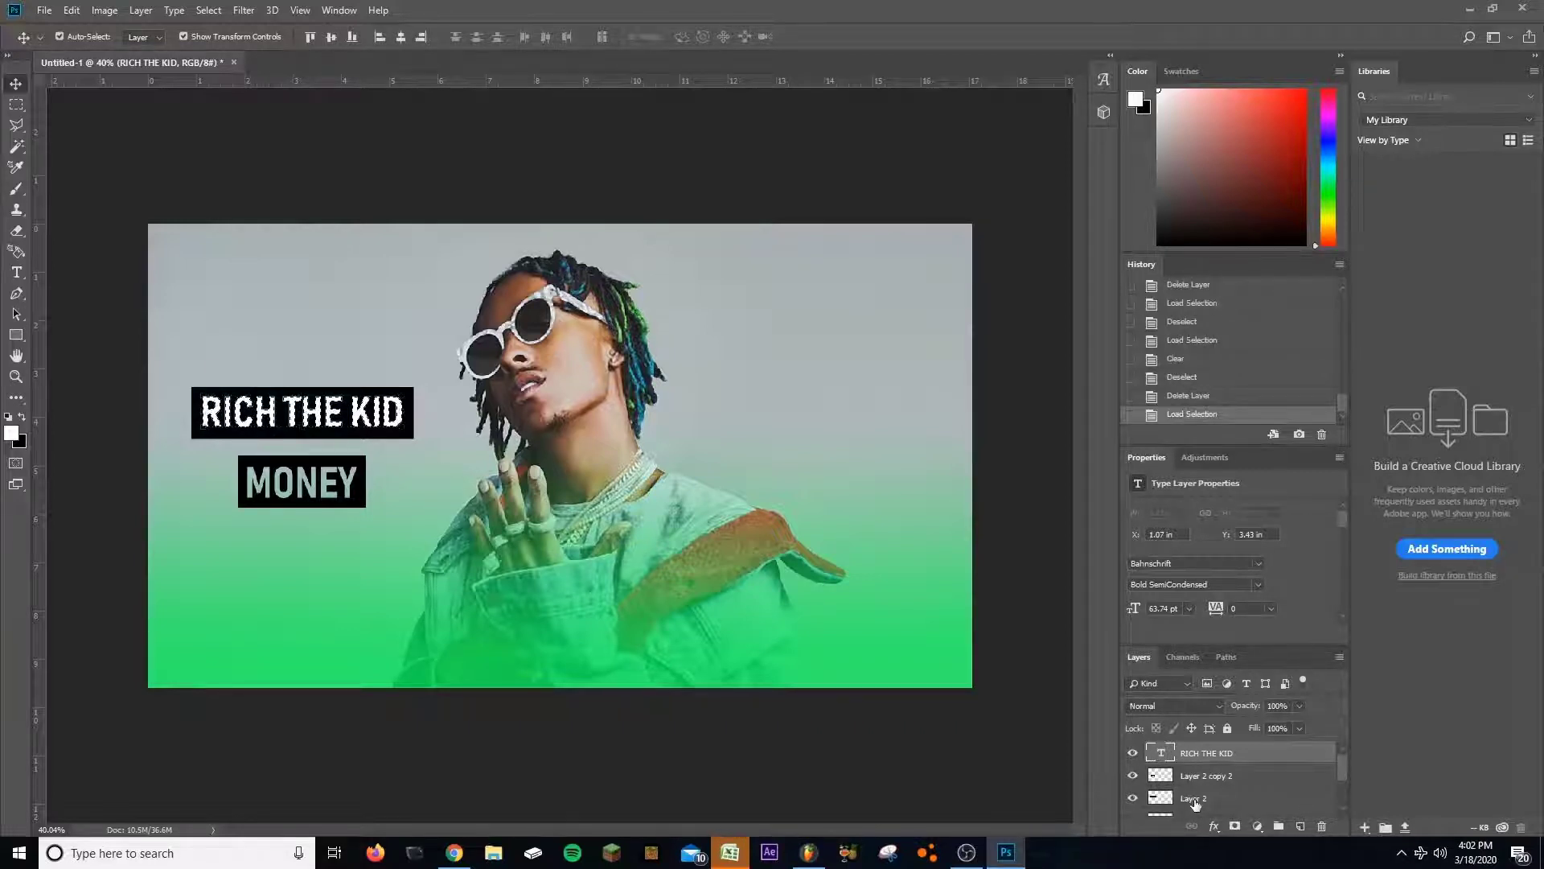
left_click(1192, 799)
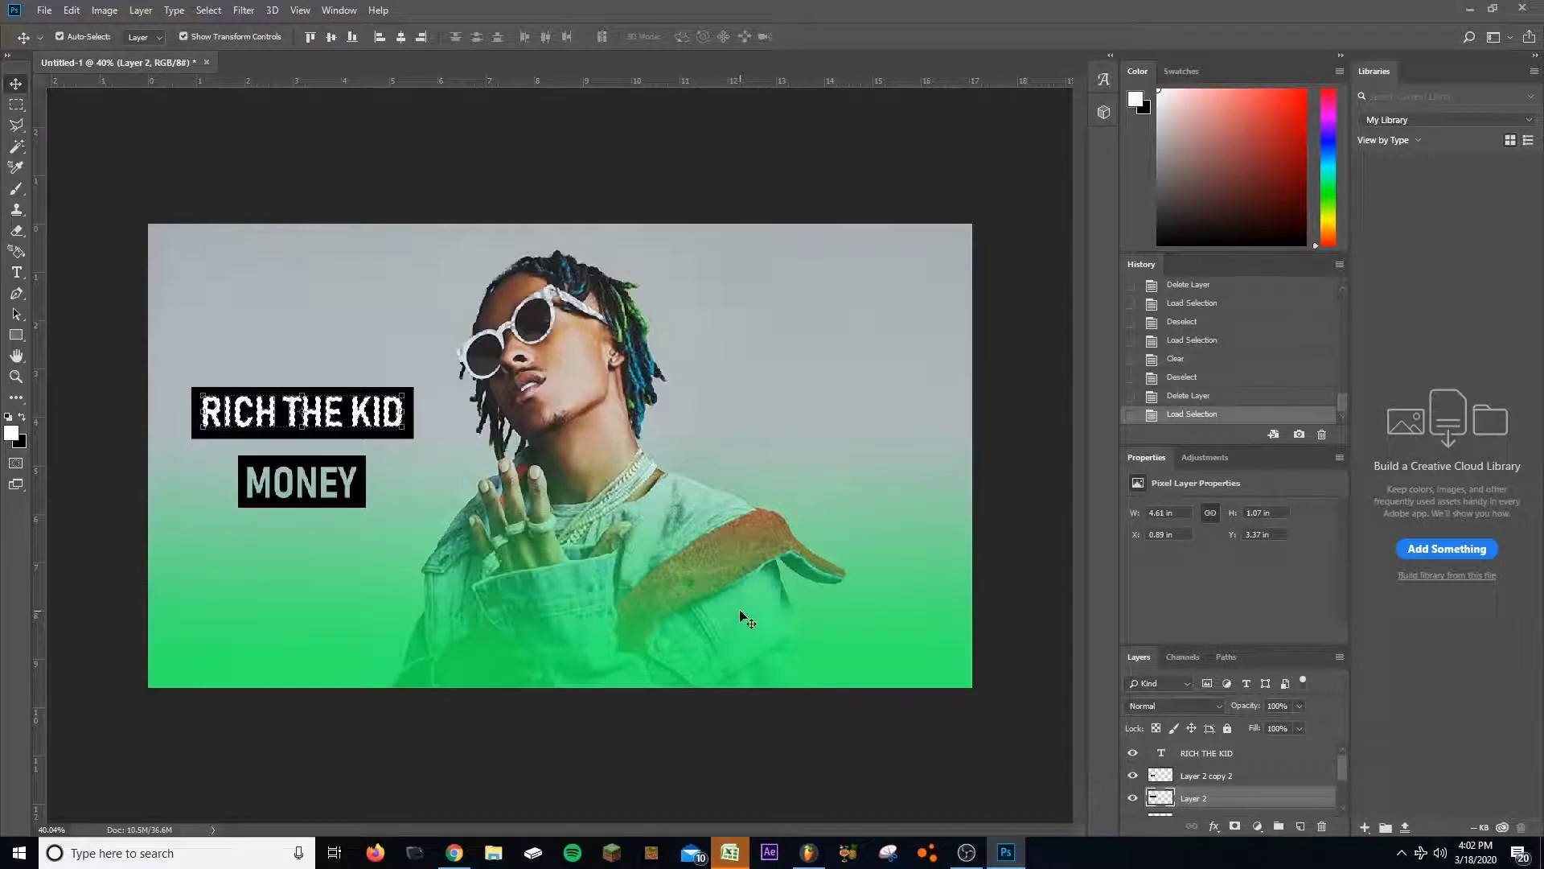
key("Delete")
key("ctrl+d")
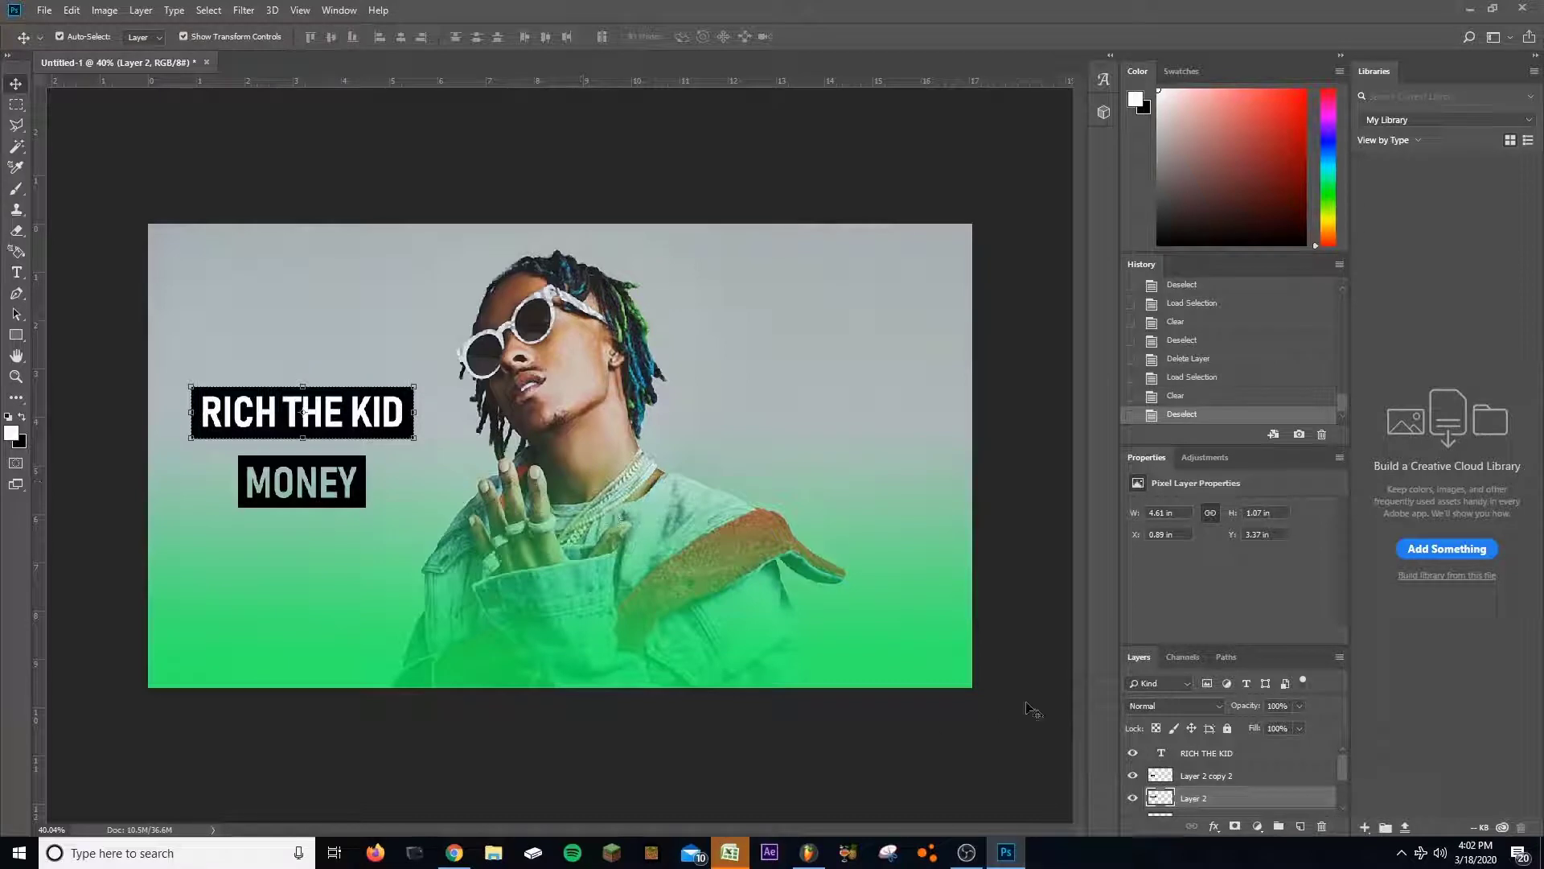
left_click(1209, 757)
key("Delete")
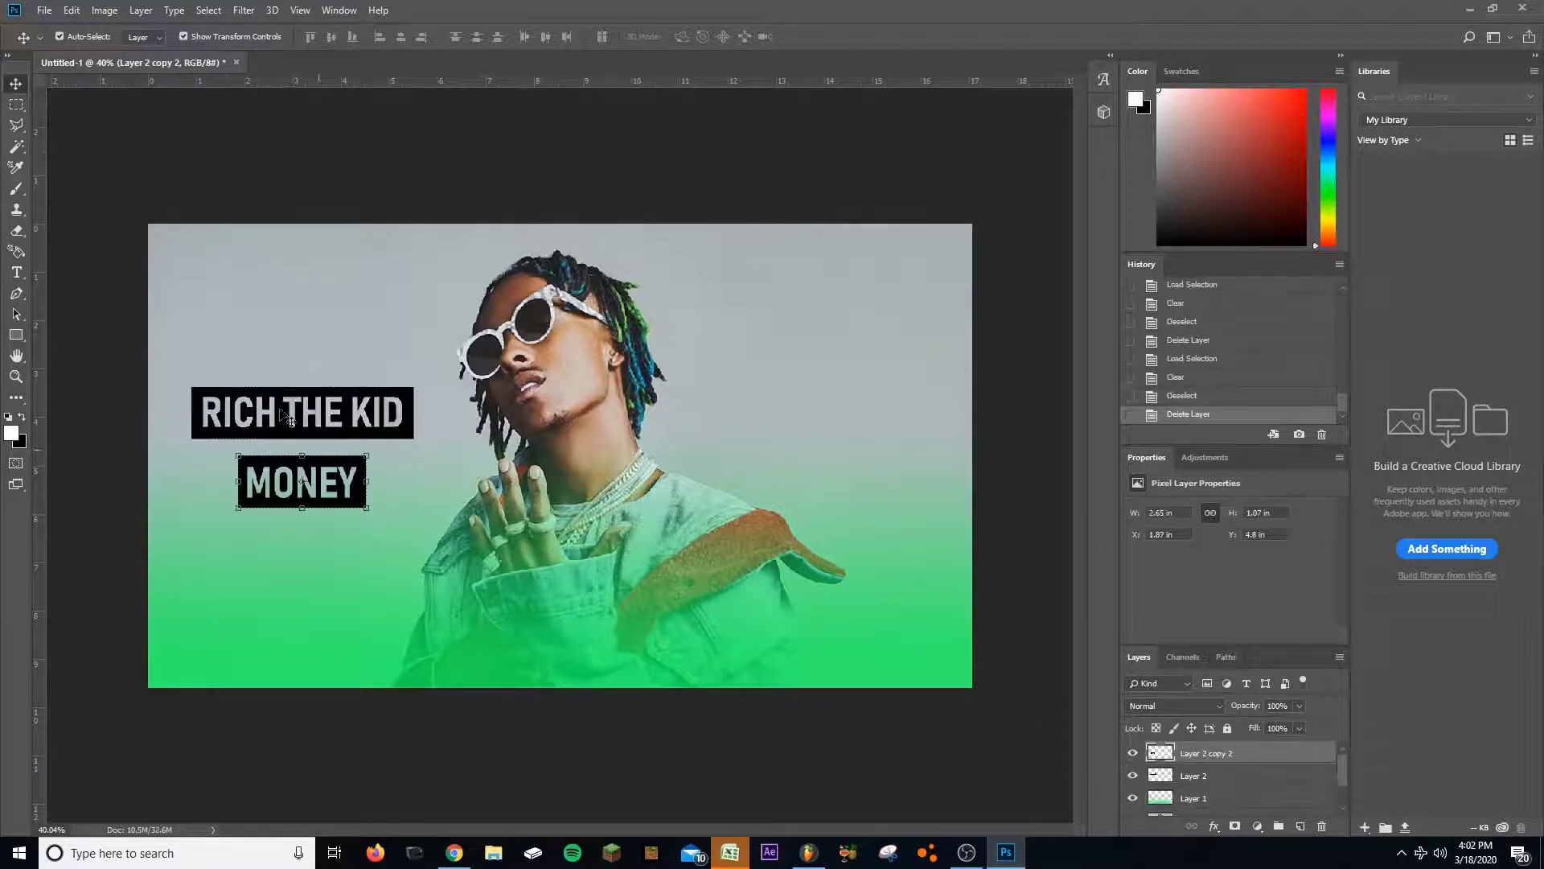
Step: Move the RICH THE KID box into the lower-left corner of the image, at about X 0.15 in, Y 8.39 in
left_click(405, 428)
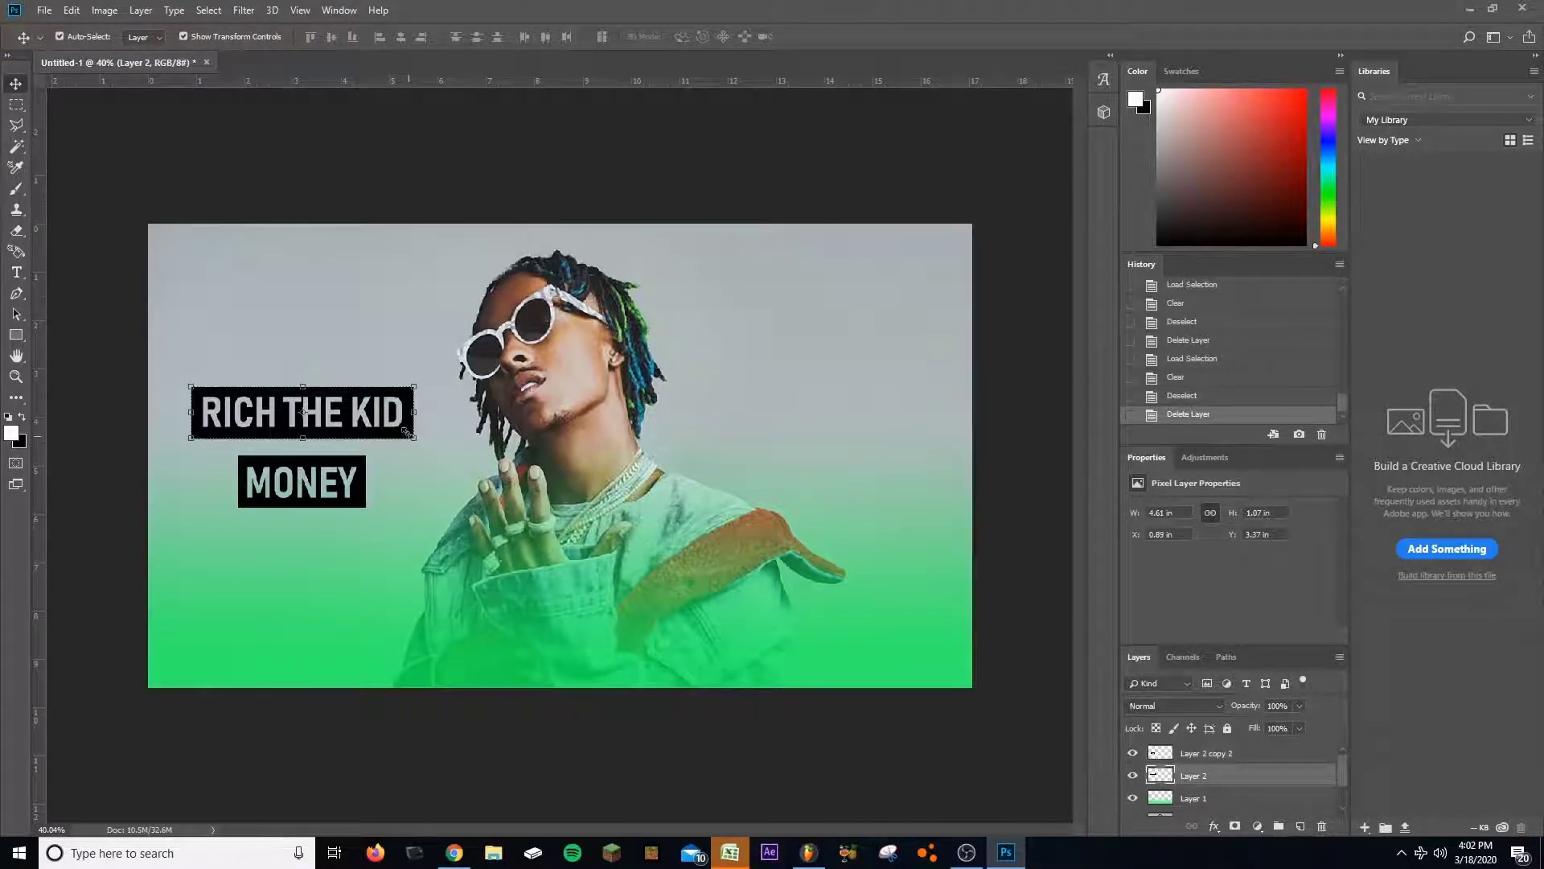
key("ctrl+t")
left_click_drag(408, 440, 363, 679)
key("Return")
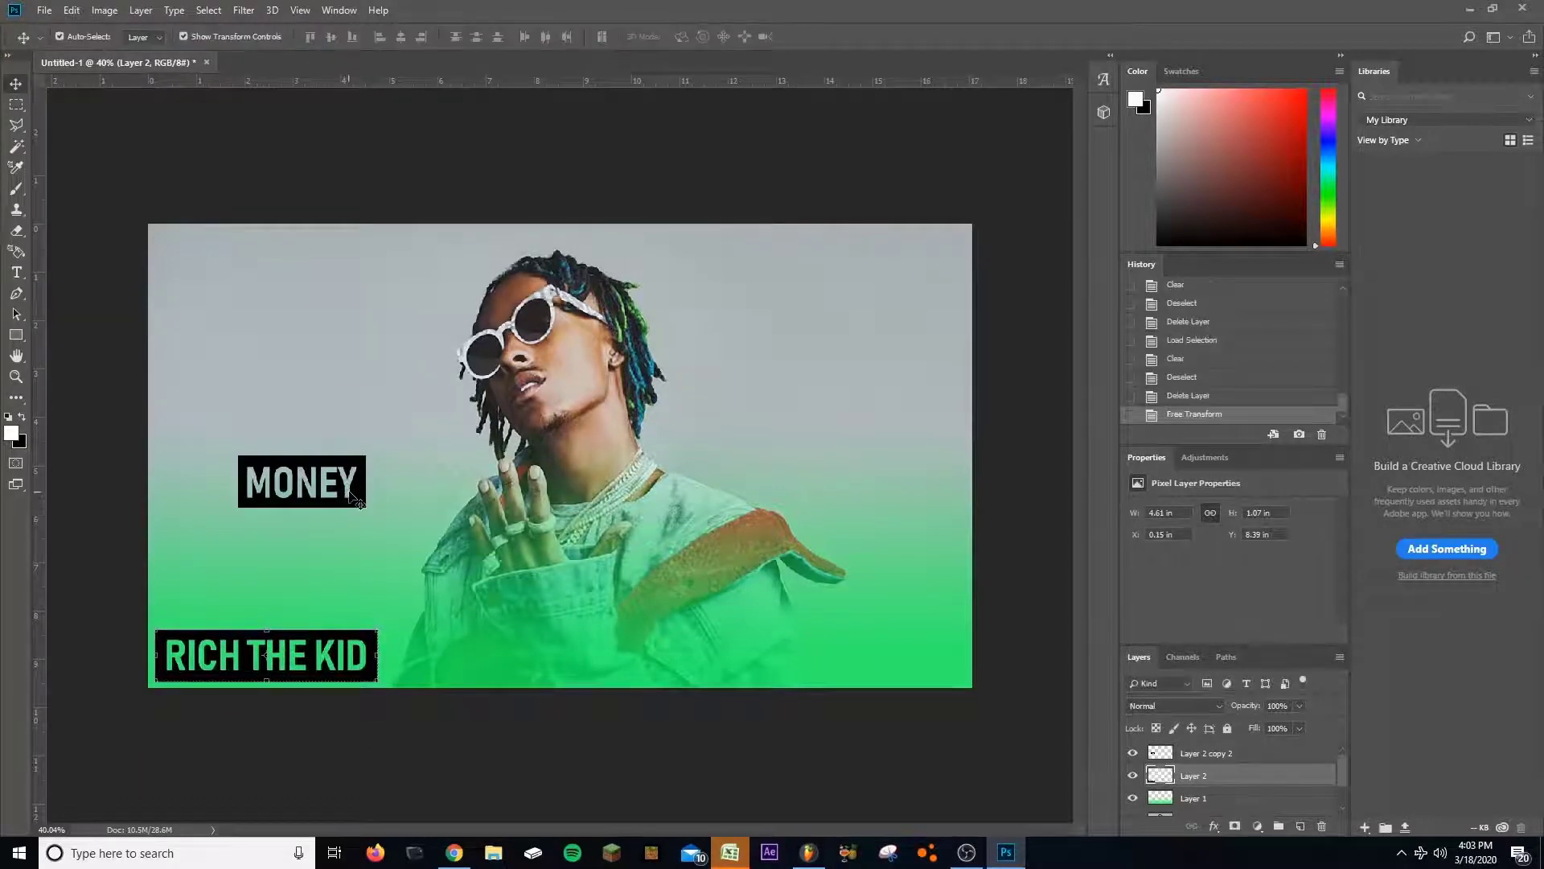
Step: Move the MONEY box just above the RICH THE KID box, aligning their left edges at about X 0.15 in
left_click_drag(349, 488, 282, 586)
key("0")
left_click(338, 492, "ctrl")
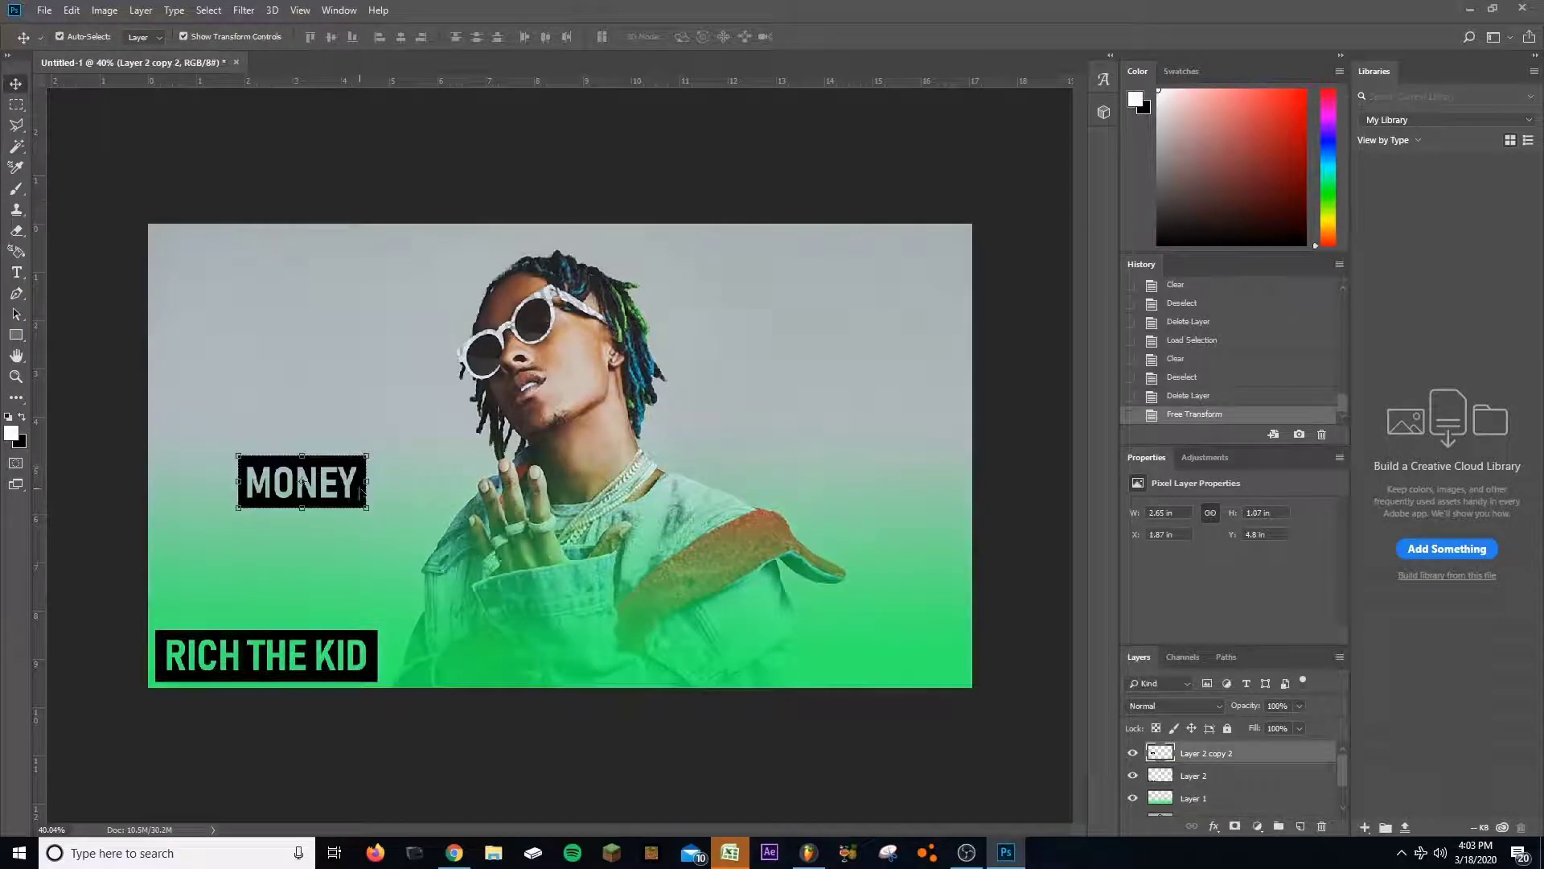
left_click_drag(362, 488, 277, 599)
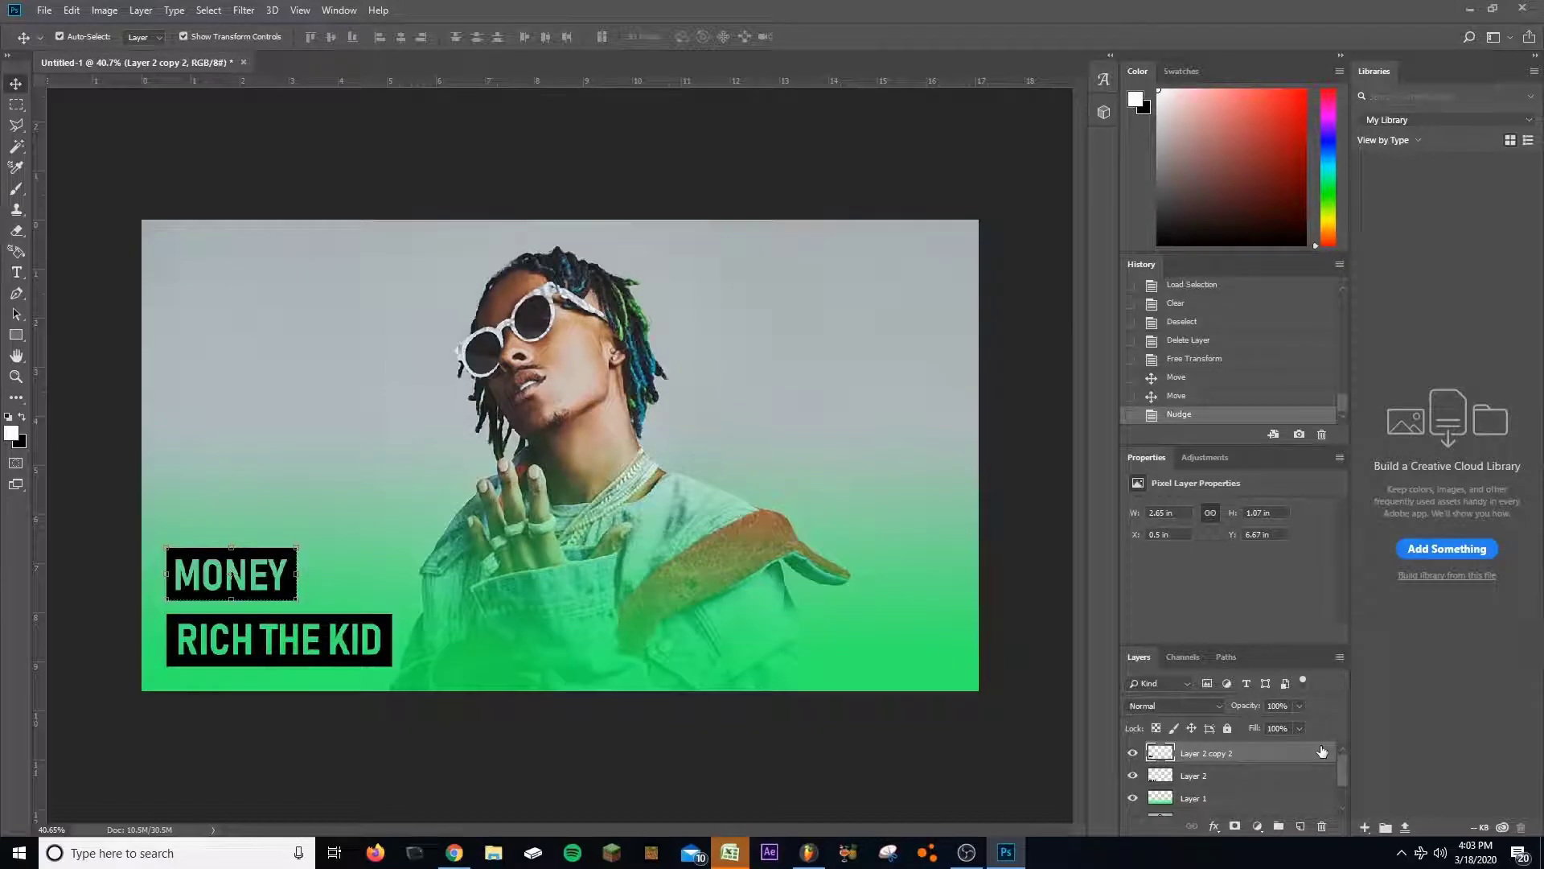
Step: Add a drop shadow to Layer 2 copy 2 with opacity 41%, angle 63°, distance 30 px, spread 0% and size 21 px
double_click(1316, 751)
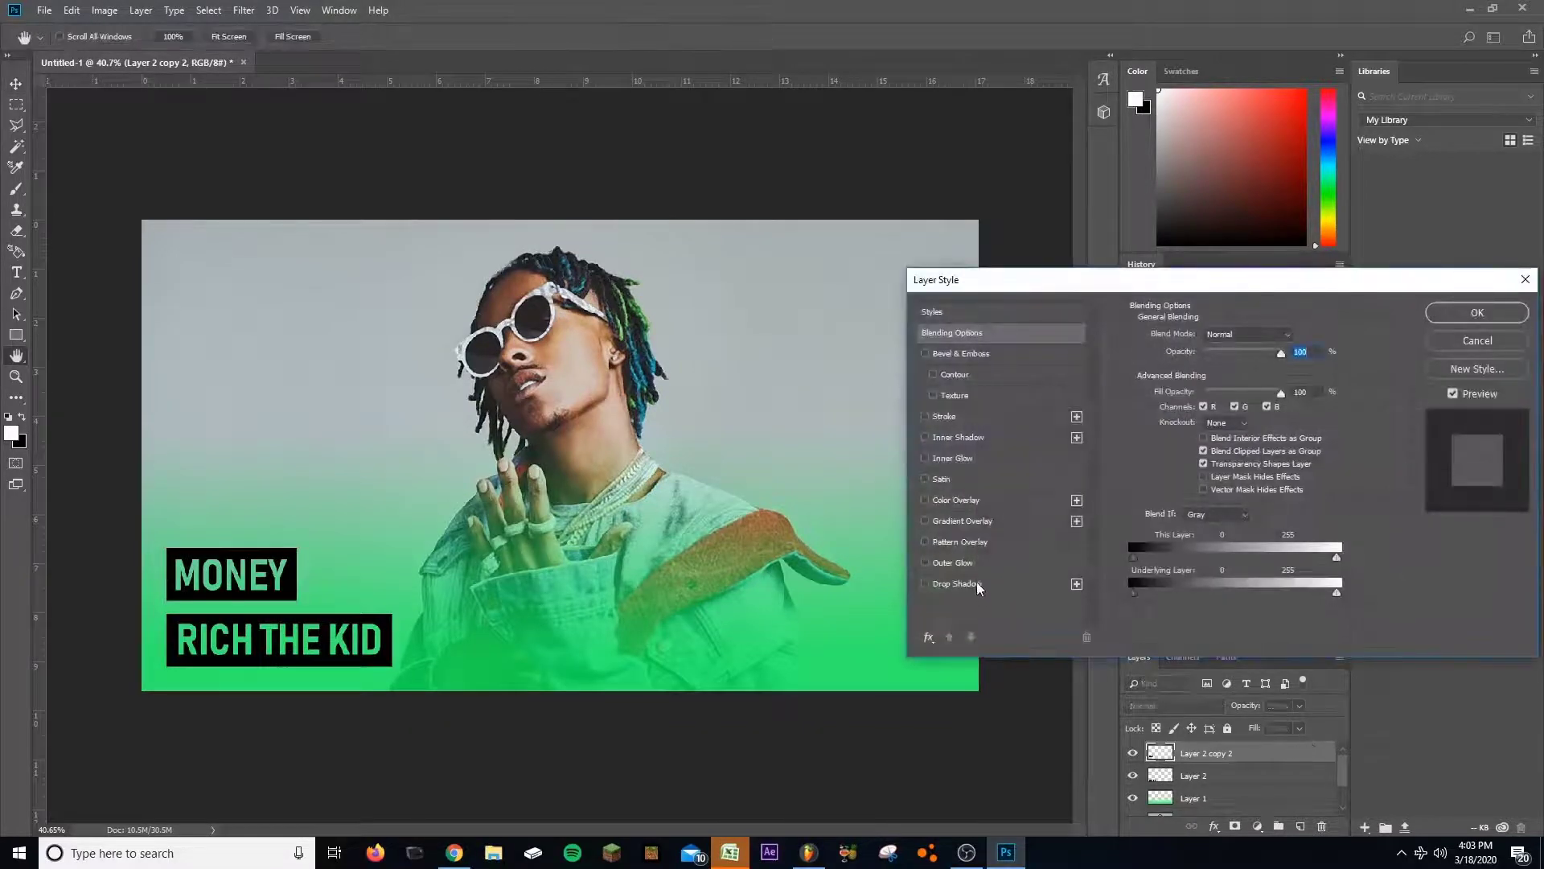
left_click(975, 586)
left_click_drag(1198, 278, 860, 278)
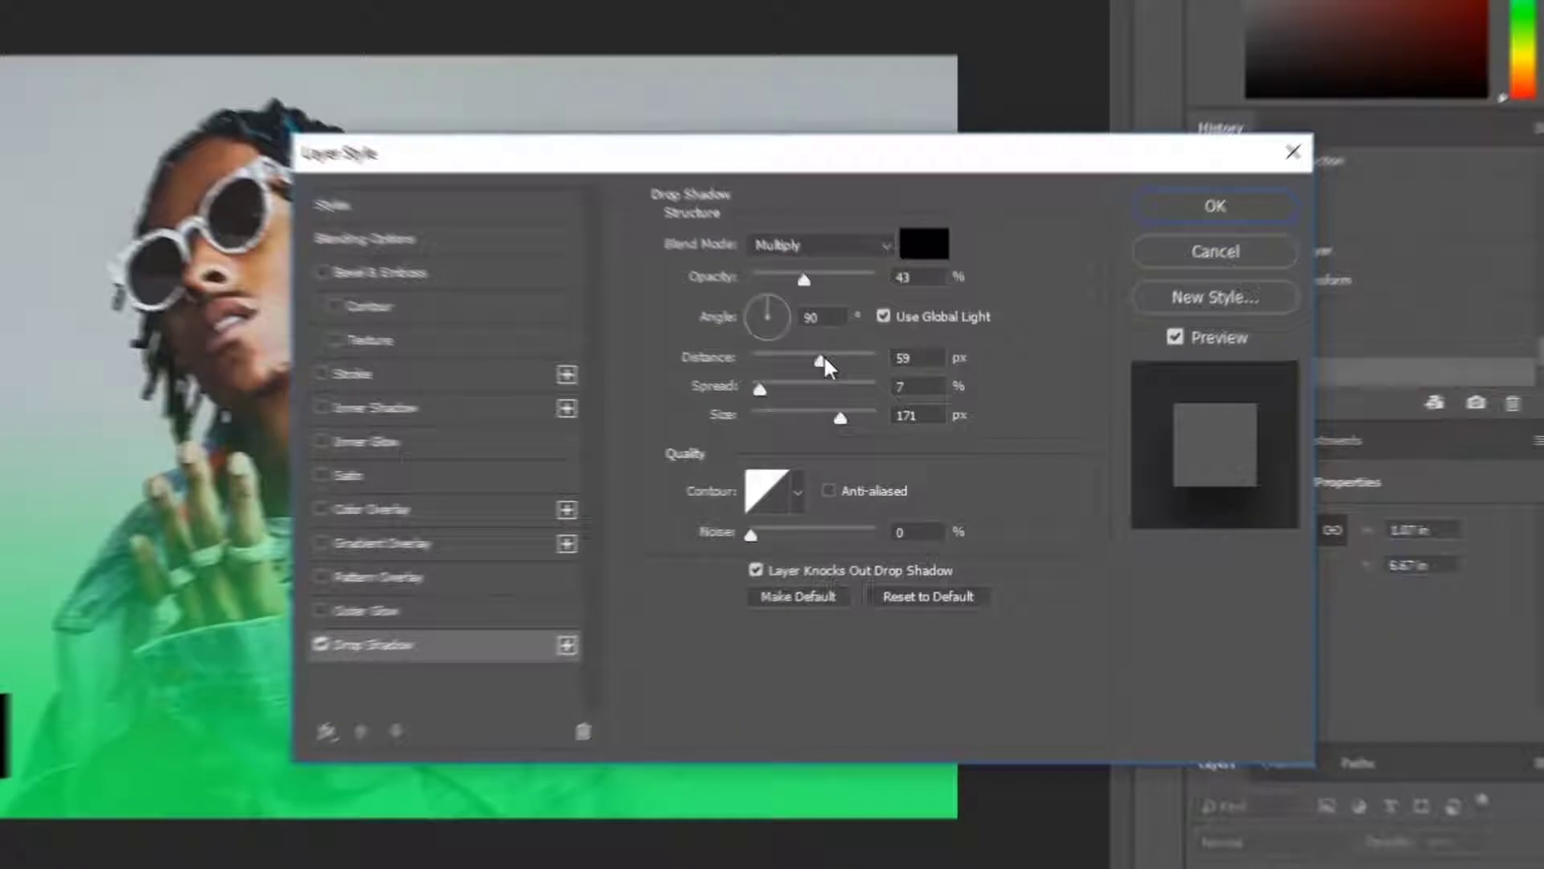
left_click_drag(898, 406, 874, 406)
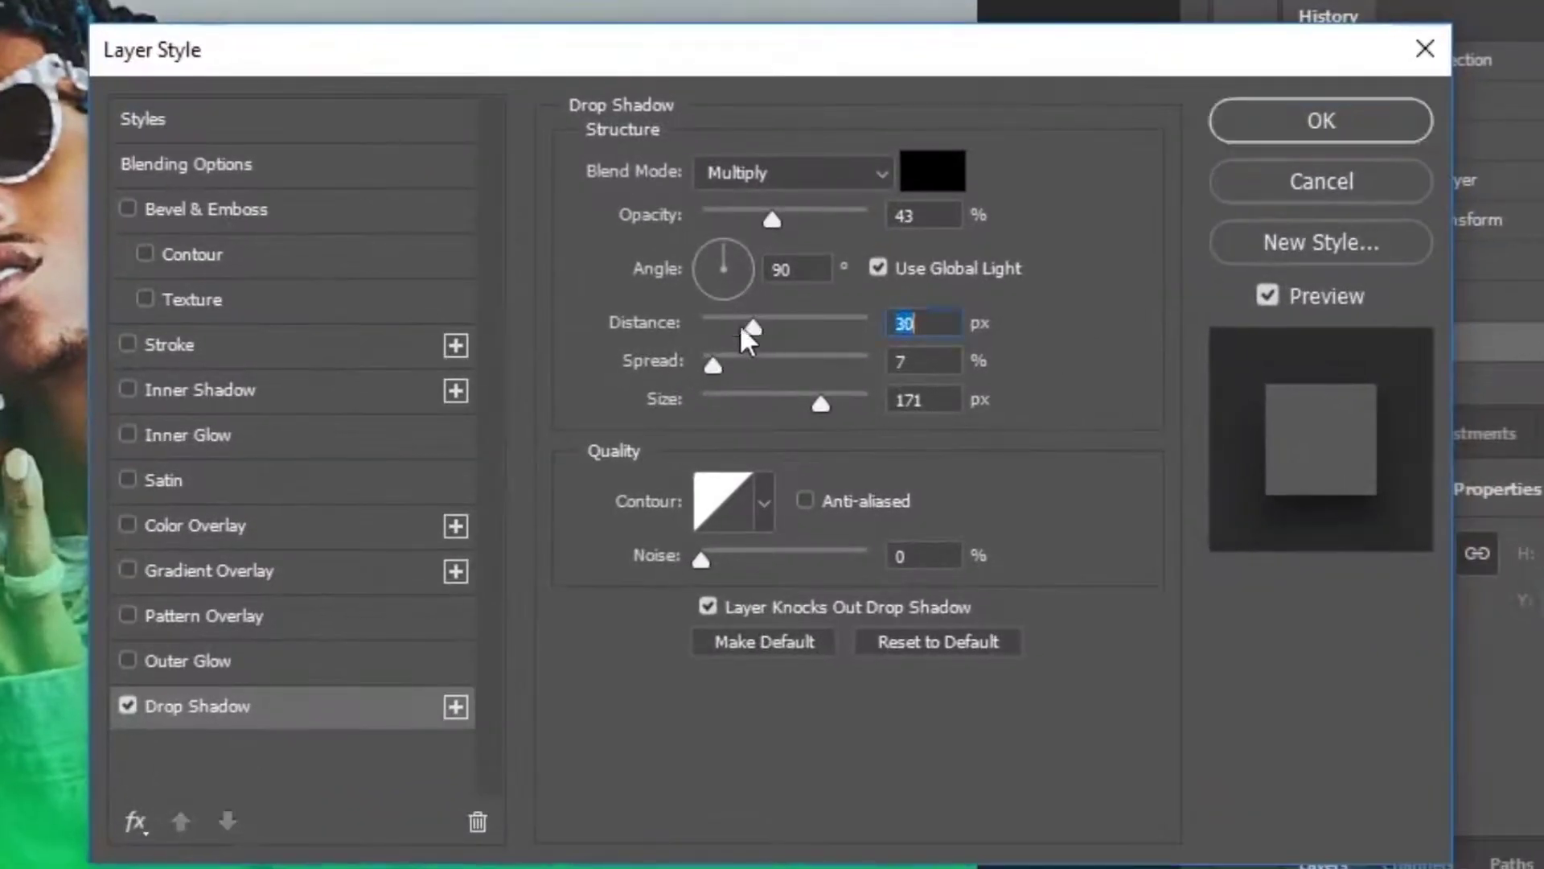
left_click_drag(772, 402, 638, 407)
left_click_drag(729, 234, 731, 265)
left_click_drag(722, 372, 560, 391)
left_click_drag(708, 402, 734, 420)
left_click_drag(772, 219, 769, 219)
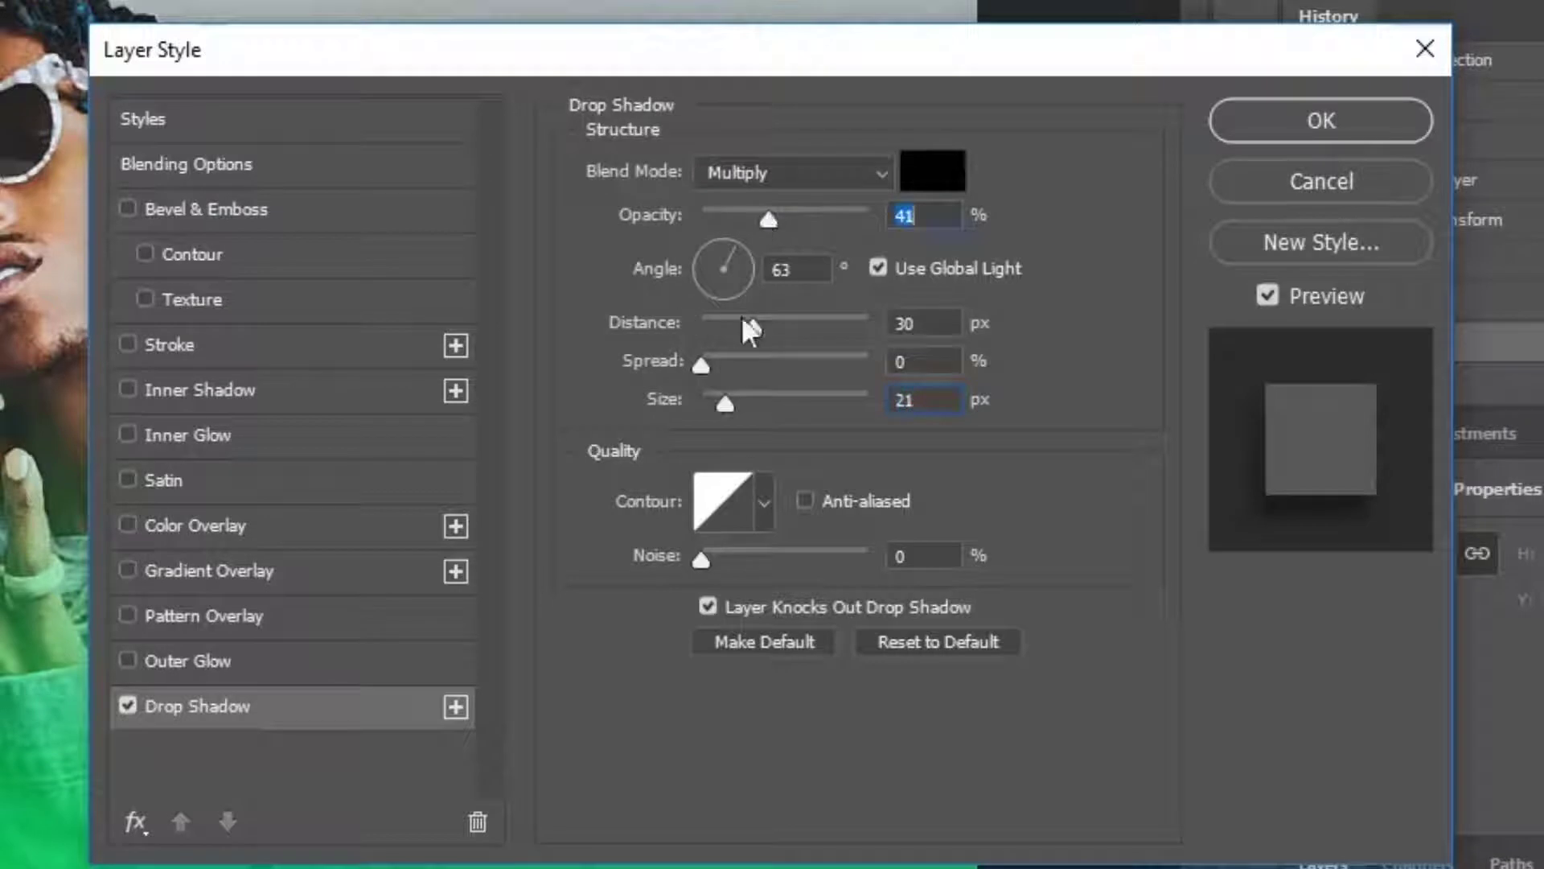
Step: Soften the MONEY box's drop shadow to opacity 13%, distance 25 px and size 13 px, and apply it
left_click_drag(748, 327, 738, 336)
mouse_move(768, 218)
left_mouse_down()
mouse_move(734, 216)
mouse_move(766, 219)
mouse_move(760, 234)
mouse_move(769, 220)
left_mouse_up()
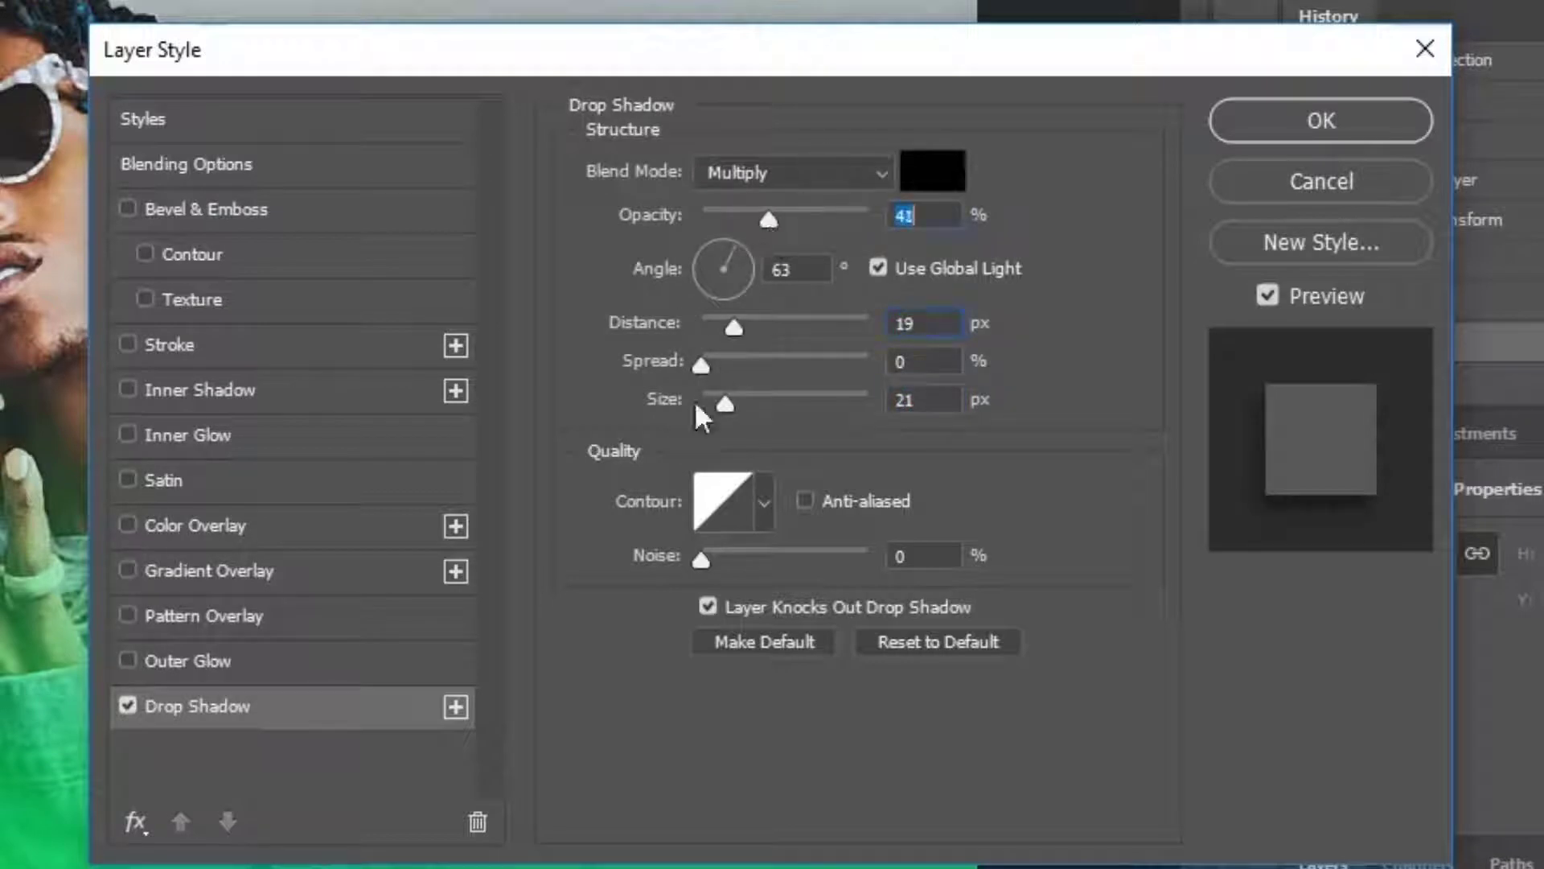
left_click_drag(702, 405, 722, 481)
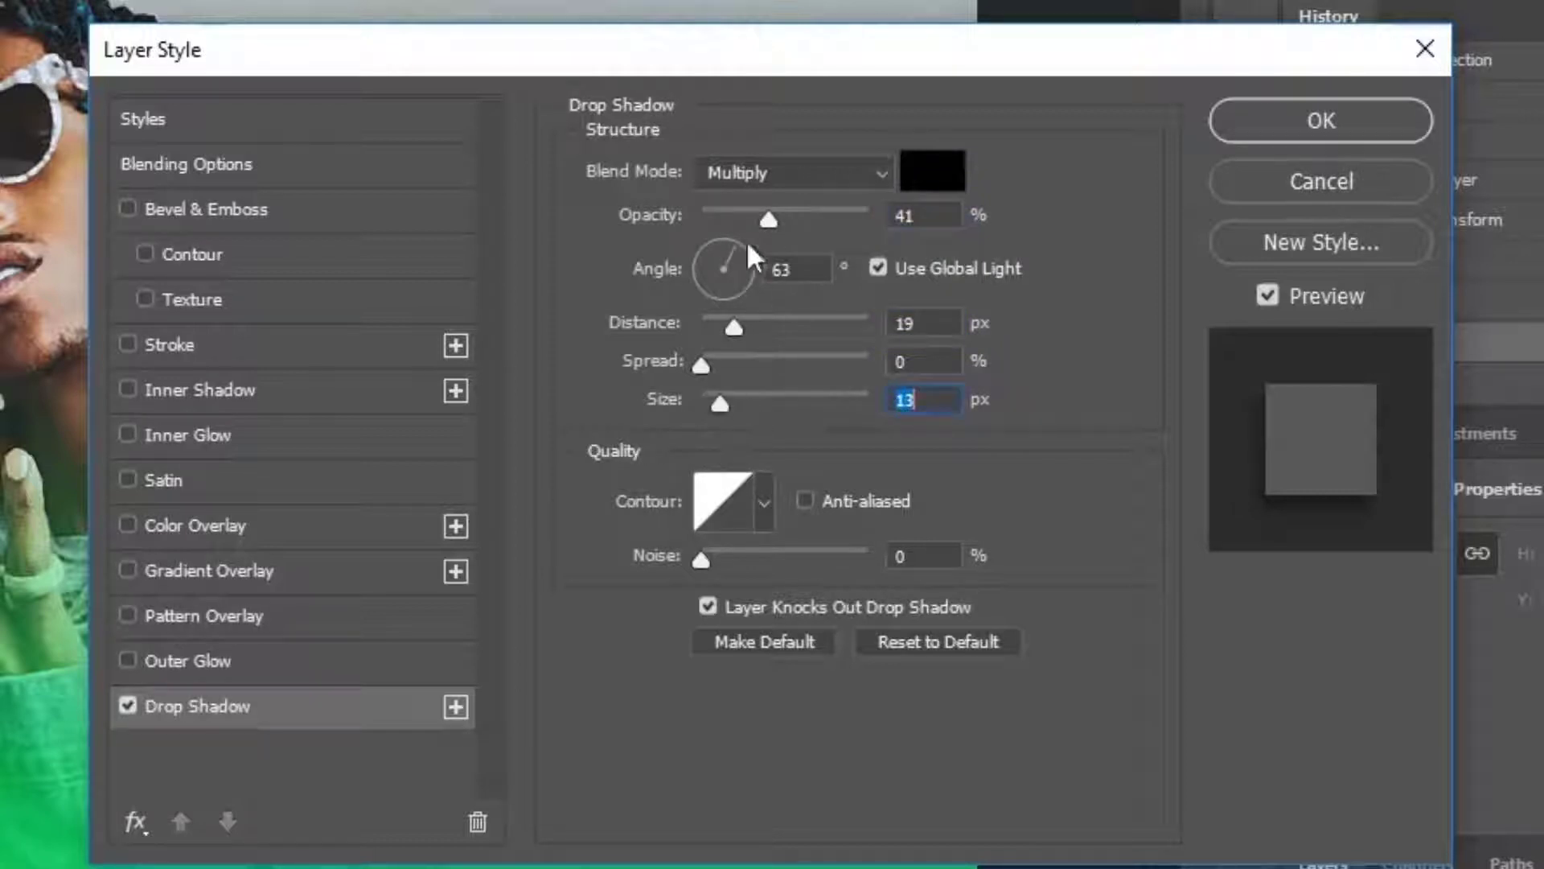
left_click_drag(768, 220, 728, 221)
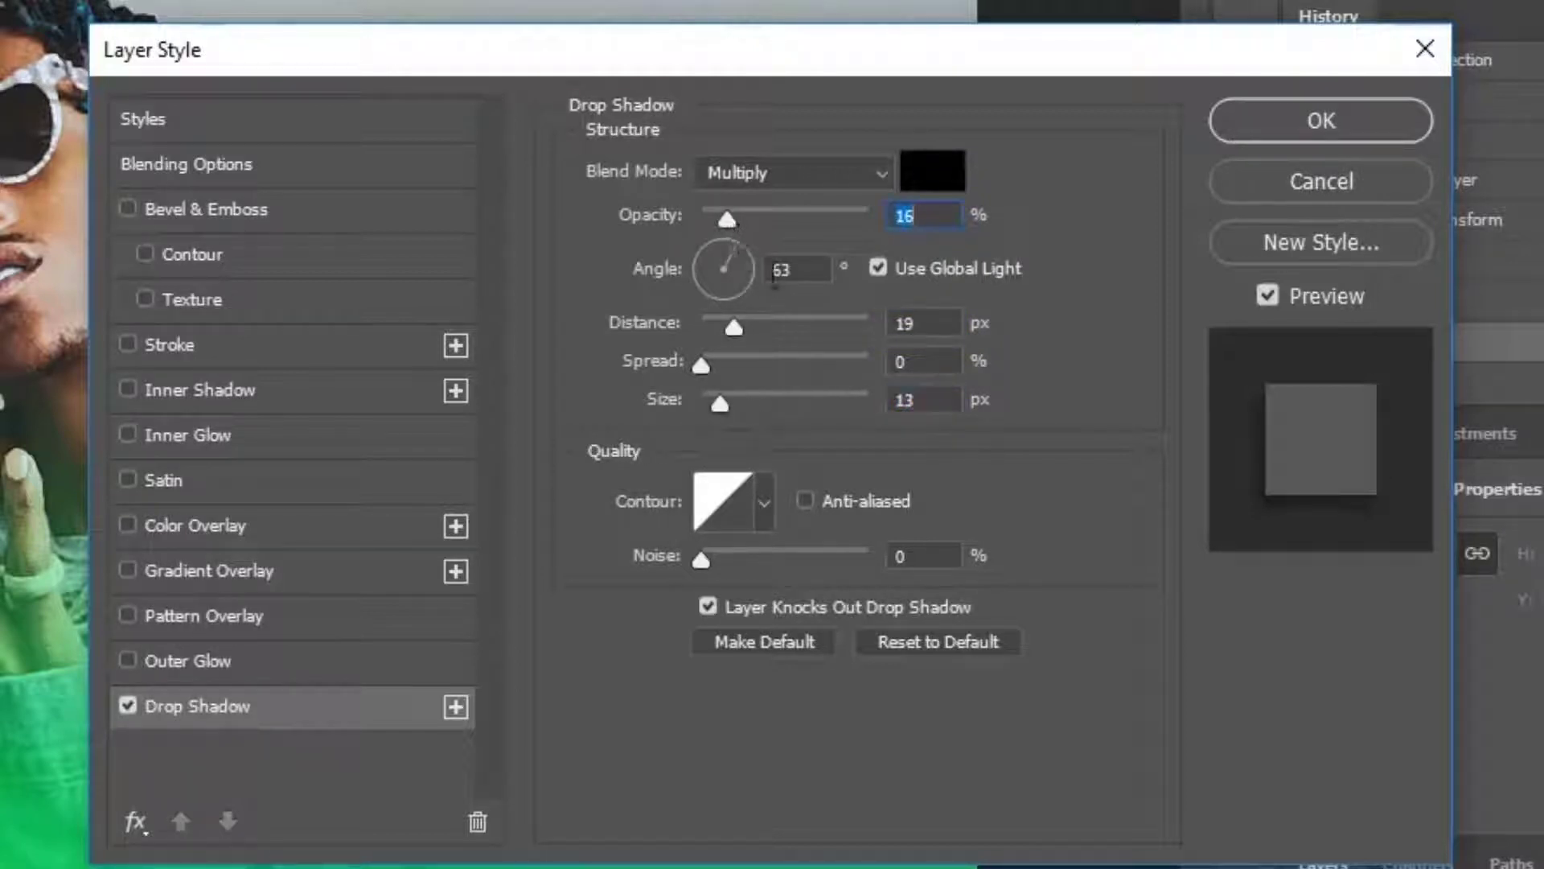
left_click_drag(733, 328, 744, 330)
mouse_move(728, 220)
left_mouse_down()
mouse_move(751, 216)
mouse_move(722, 238)
left_mouse_up()
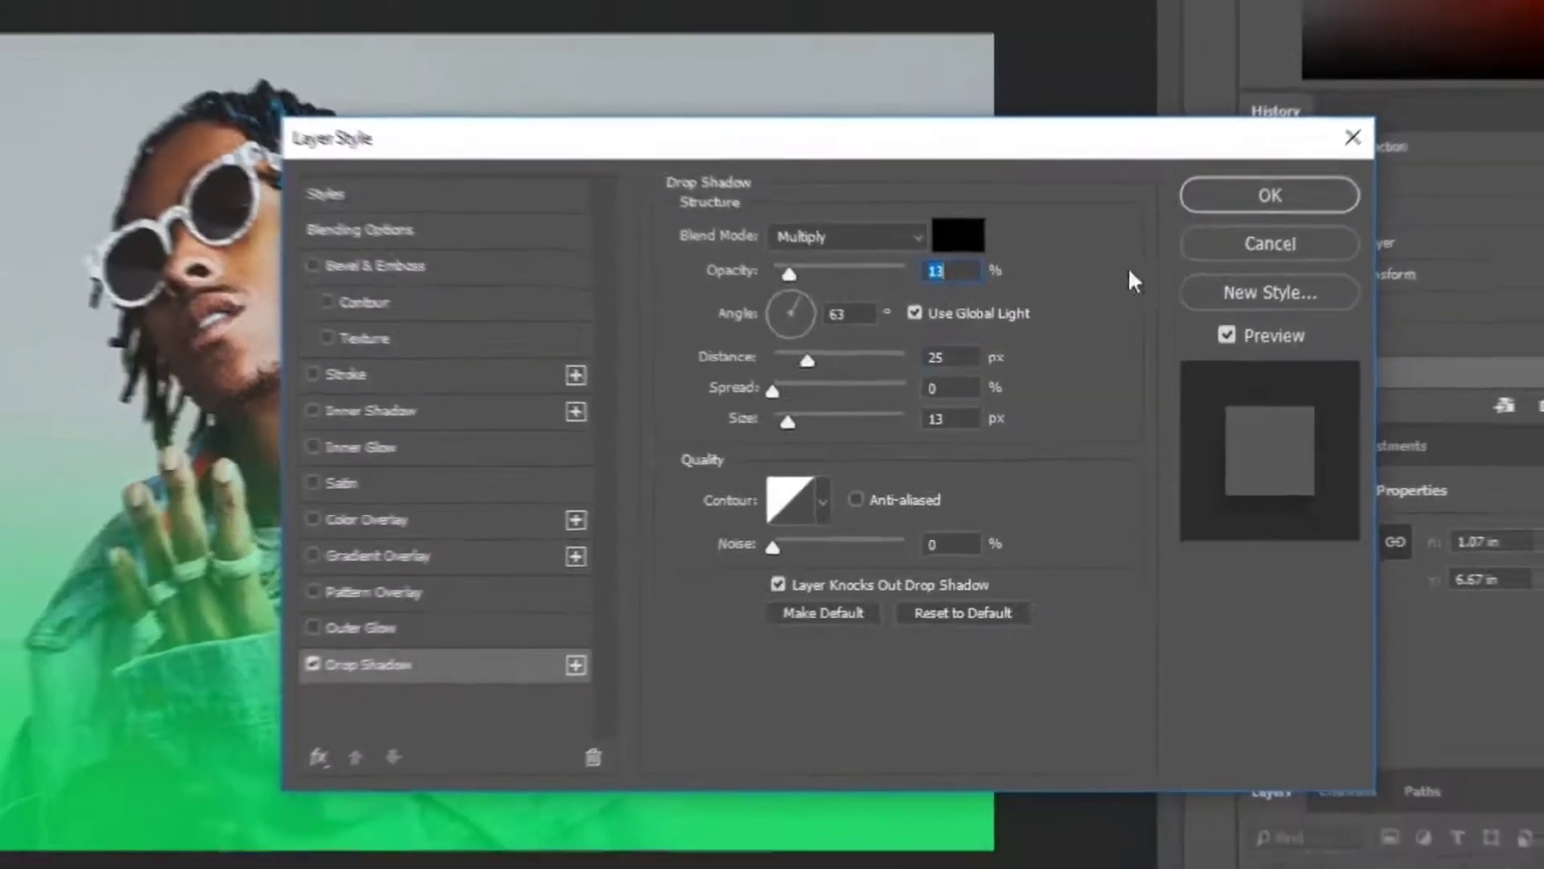
left_click(1270, 195)
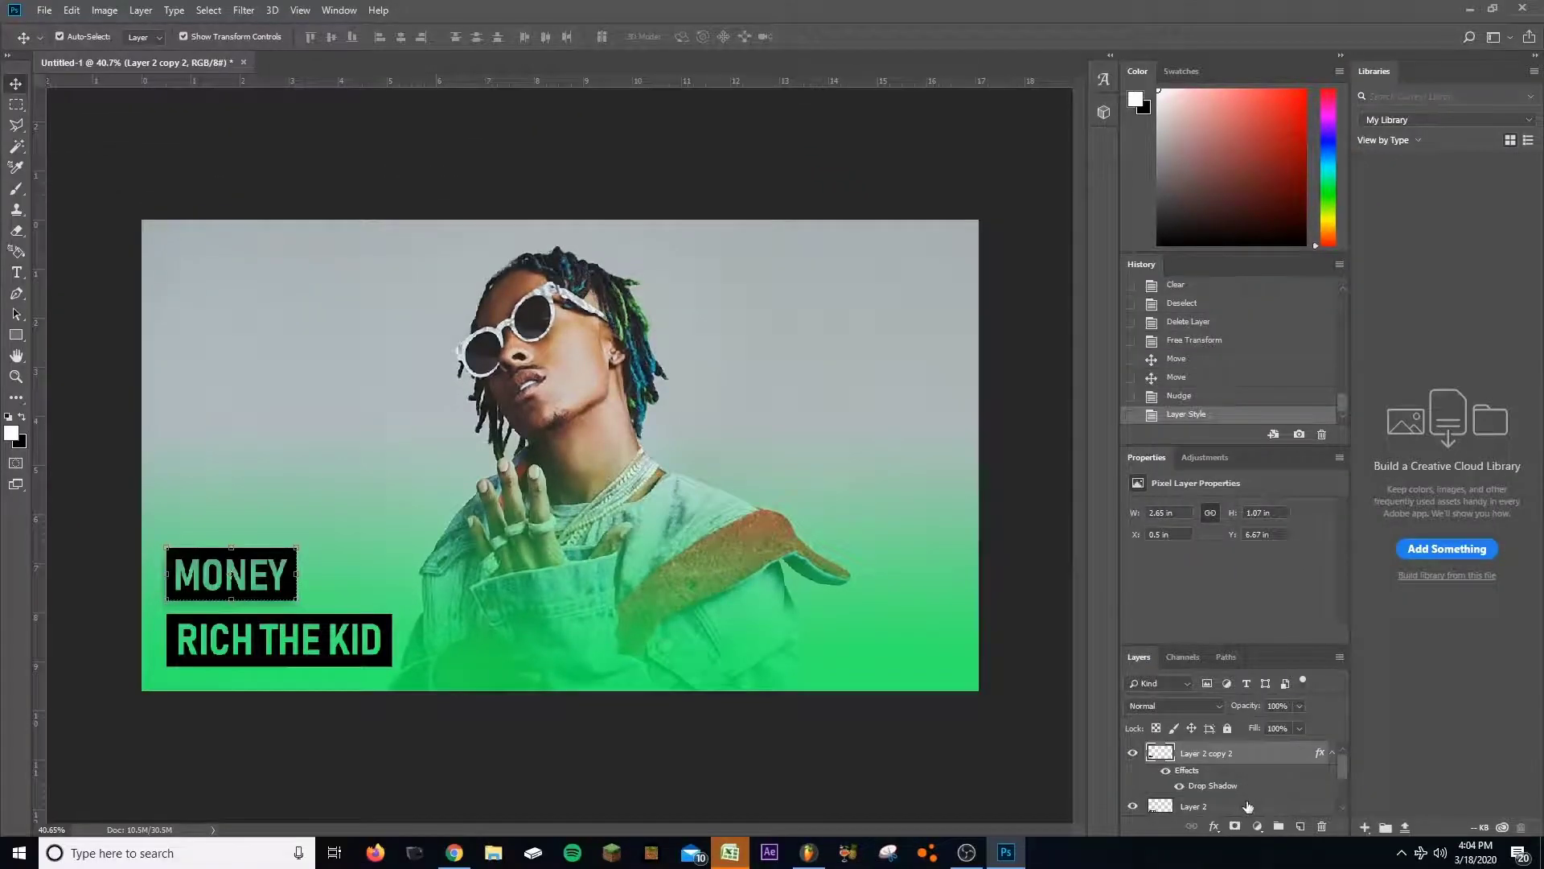
Step: Apply a matching drop shadow to Layer 2 with opacity 13%, angle 63°, distance 25 px and size 13 px
left_click(1278, 809)
double_click(1291, 808)
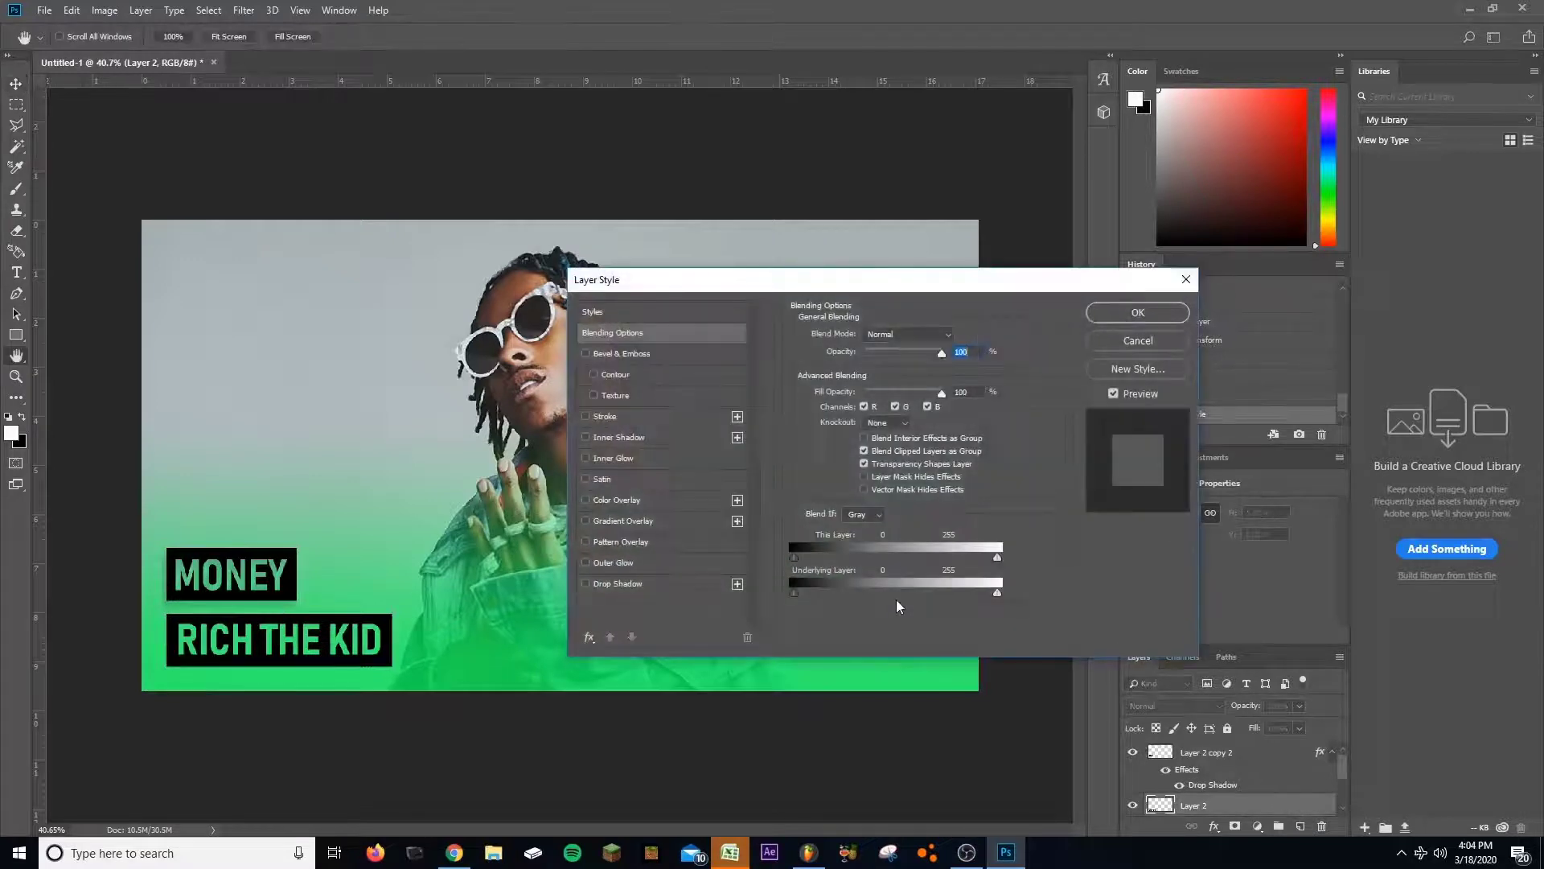
left_click(683, 586)
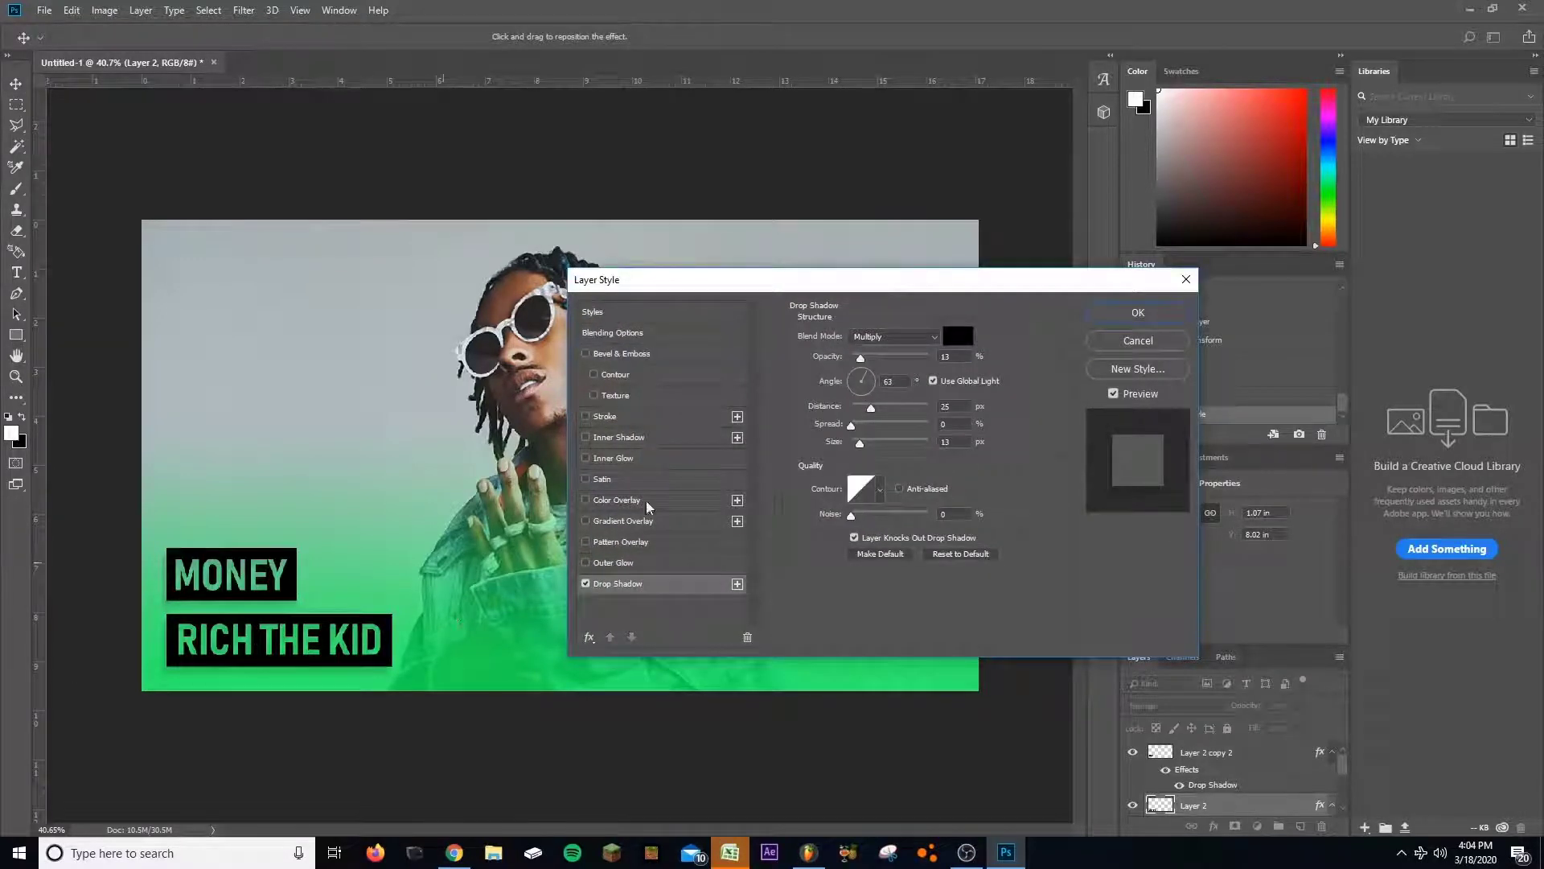
left_click(1137, 312)
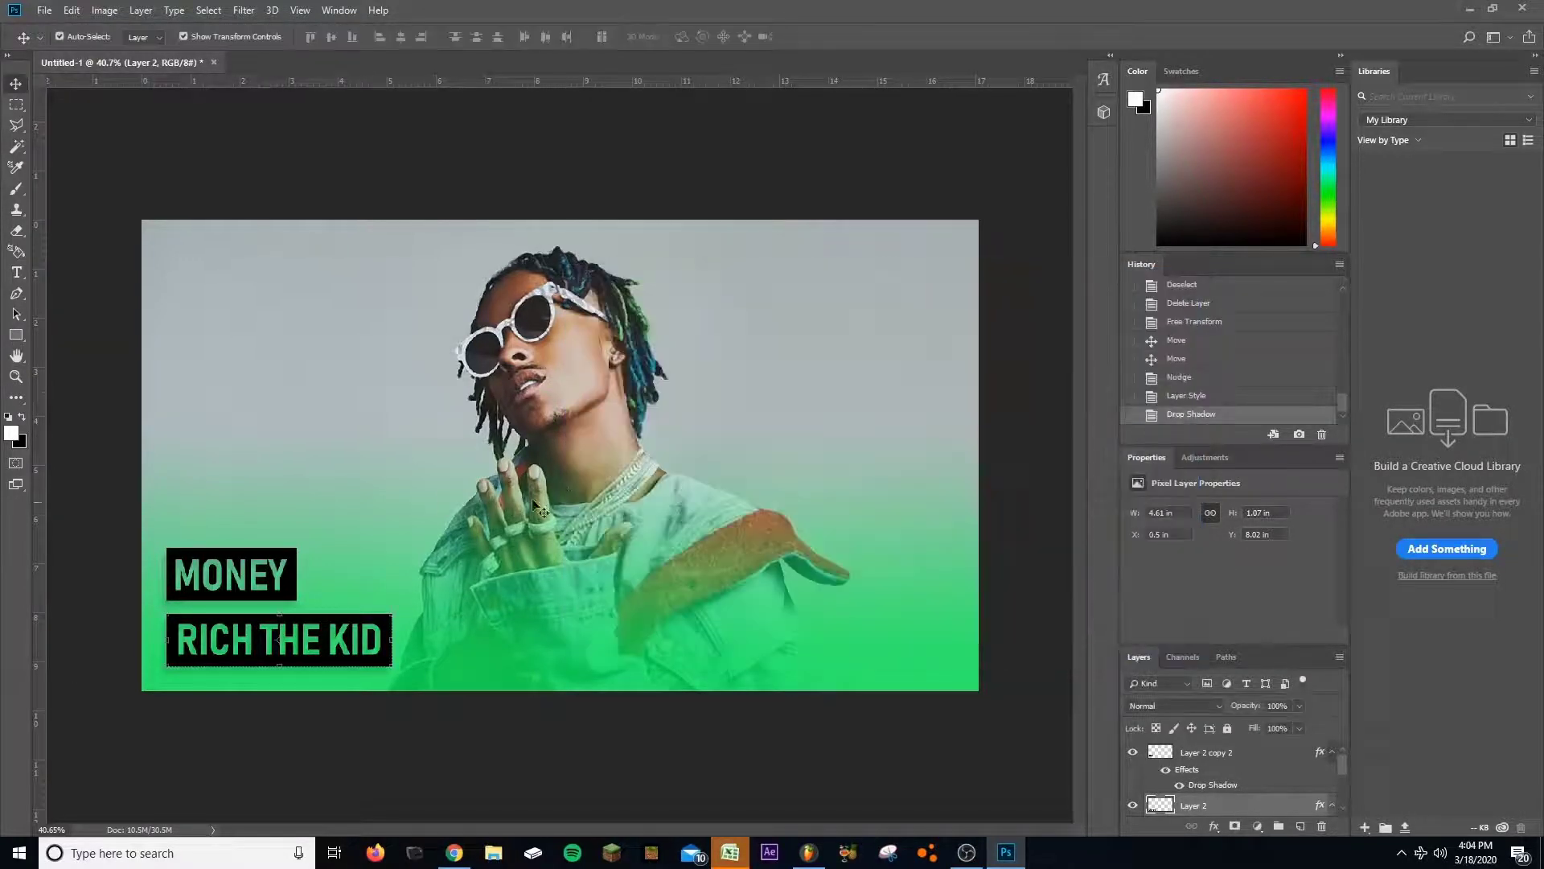
left_click(333, 704)
scroll(357, 460, "down", 3)
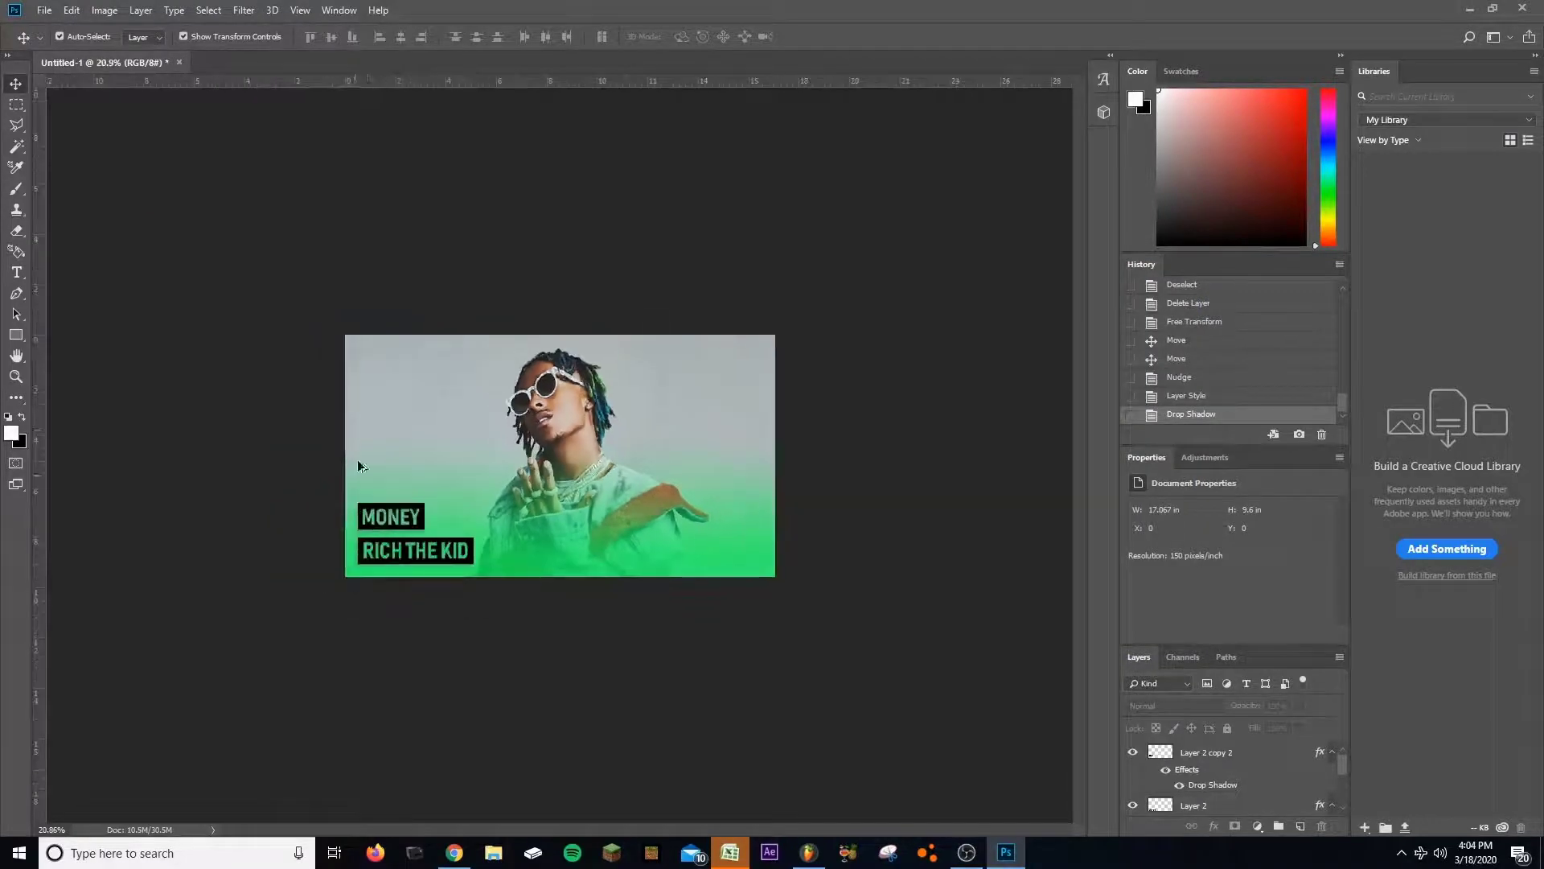
scroll(466, 348, "up", 1)
scroll(427, 365, "down", 2)
scroll(431, 355, "up", 3)
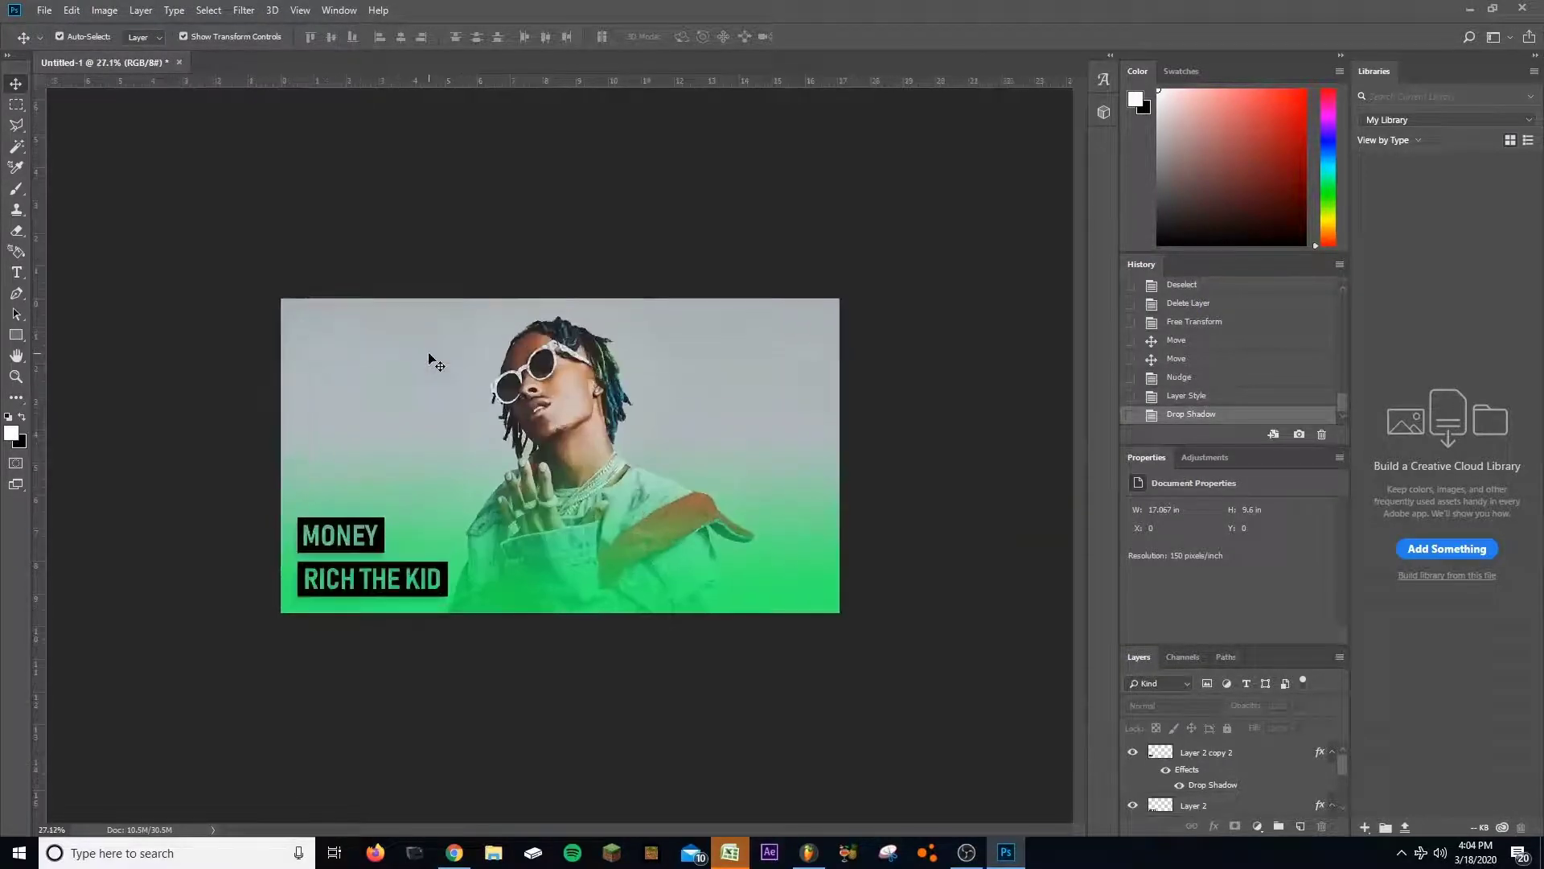
Step: Add a new empty layer directly above Layer 2 copy 2
left_click(395, 343)
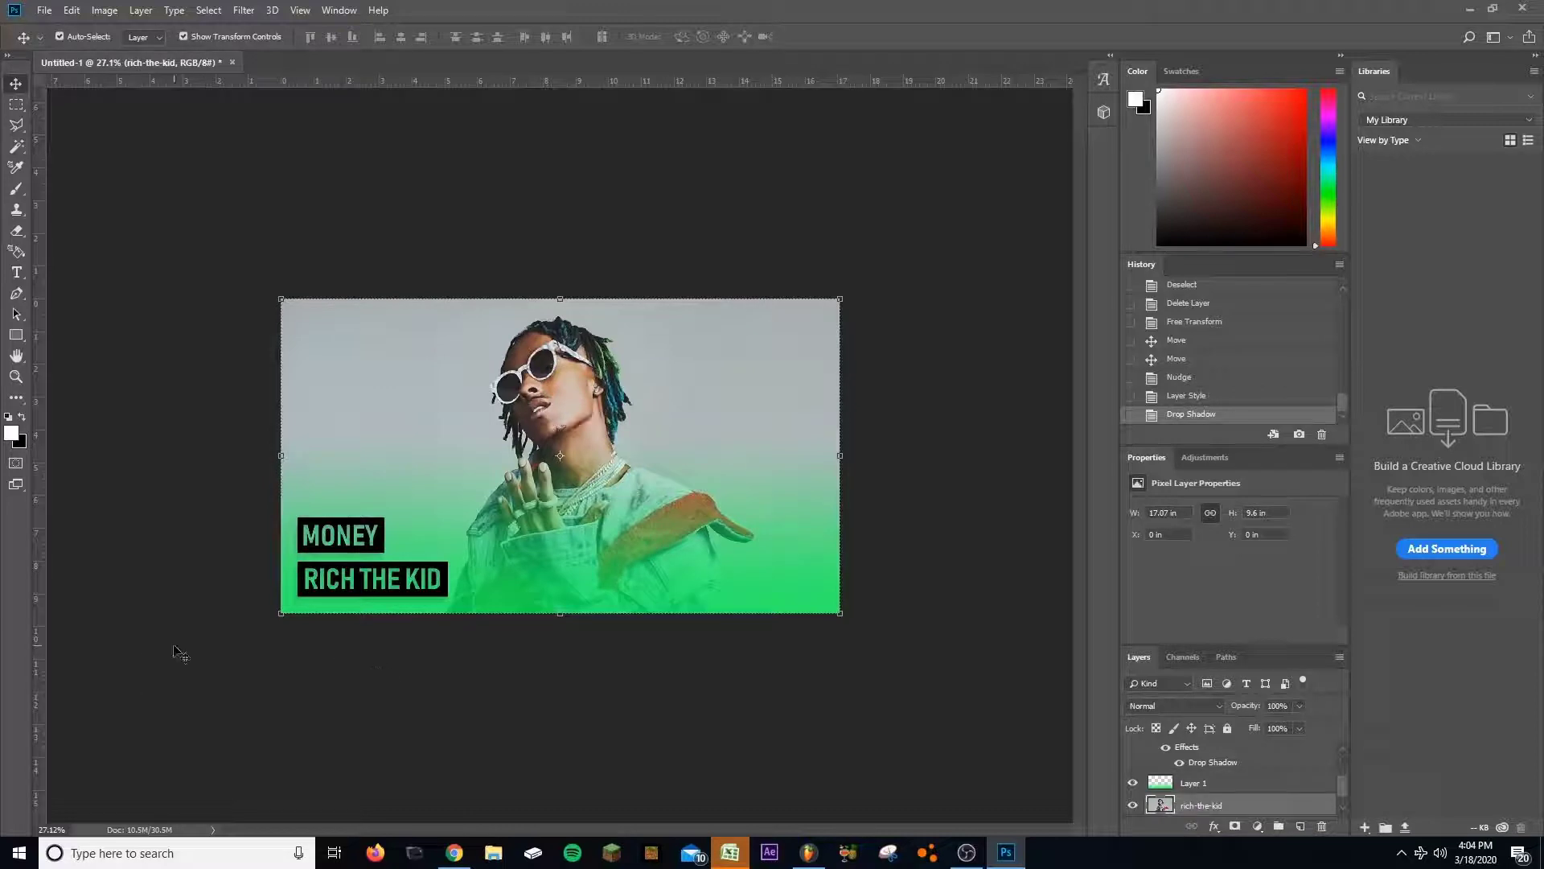
scroll(1193, 809, "up", 3)
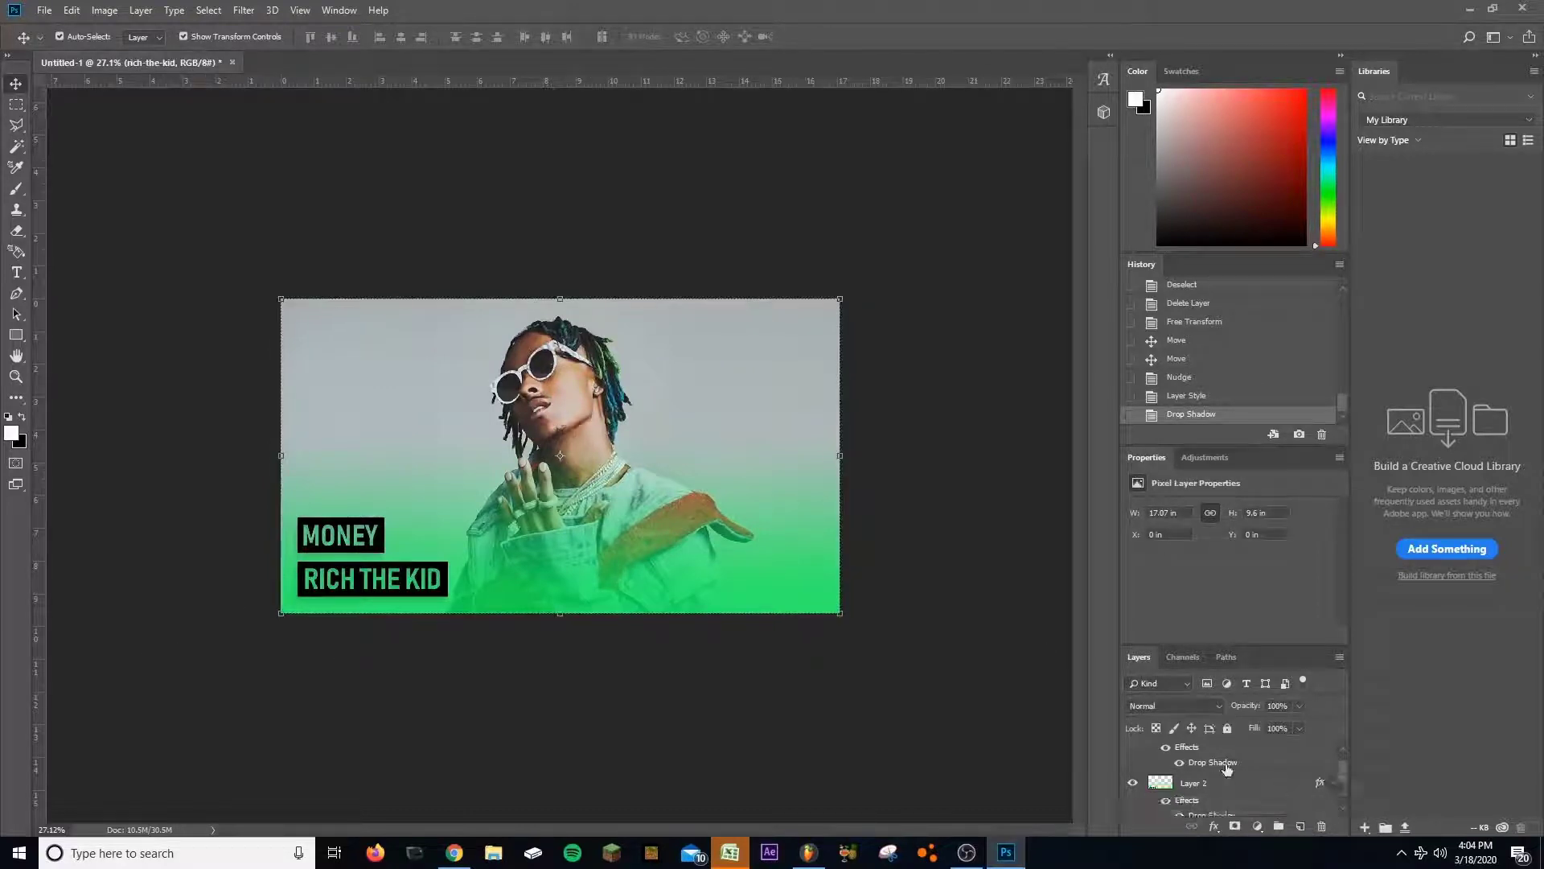
left_click(1216, 759)
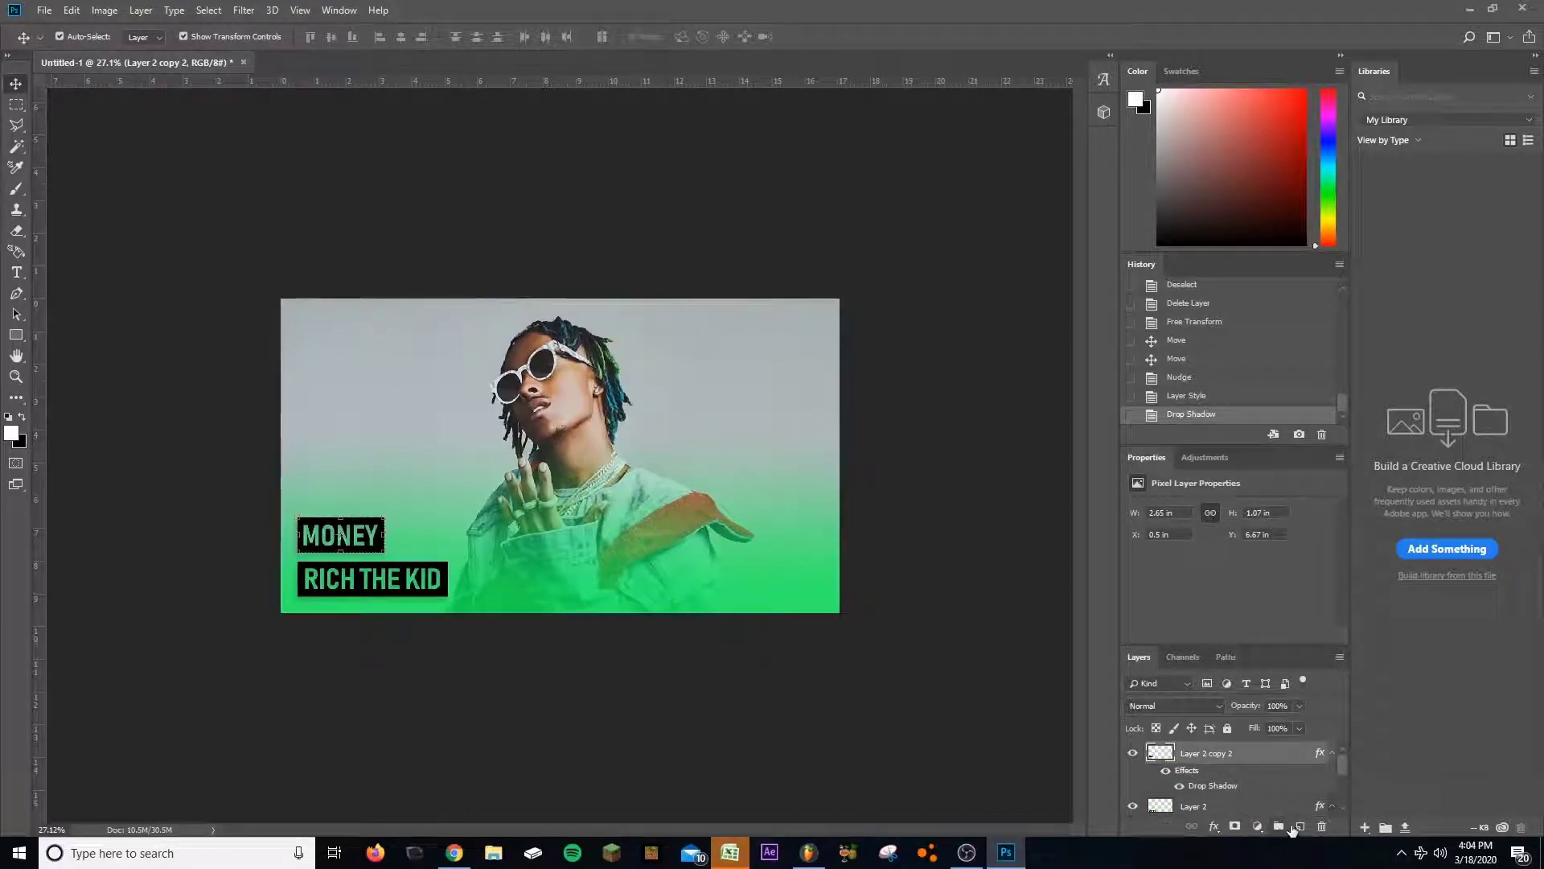
left_click(1300, 826)
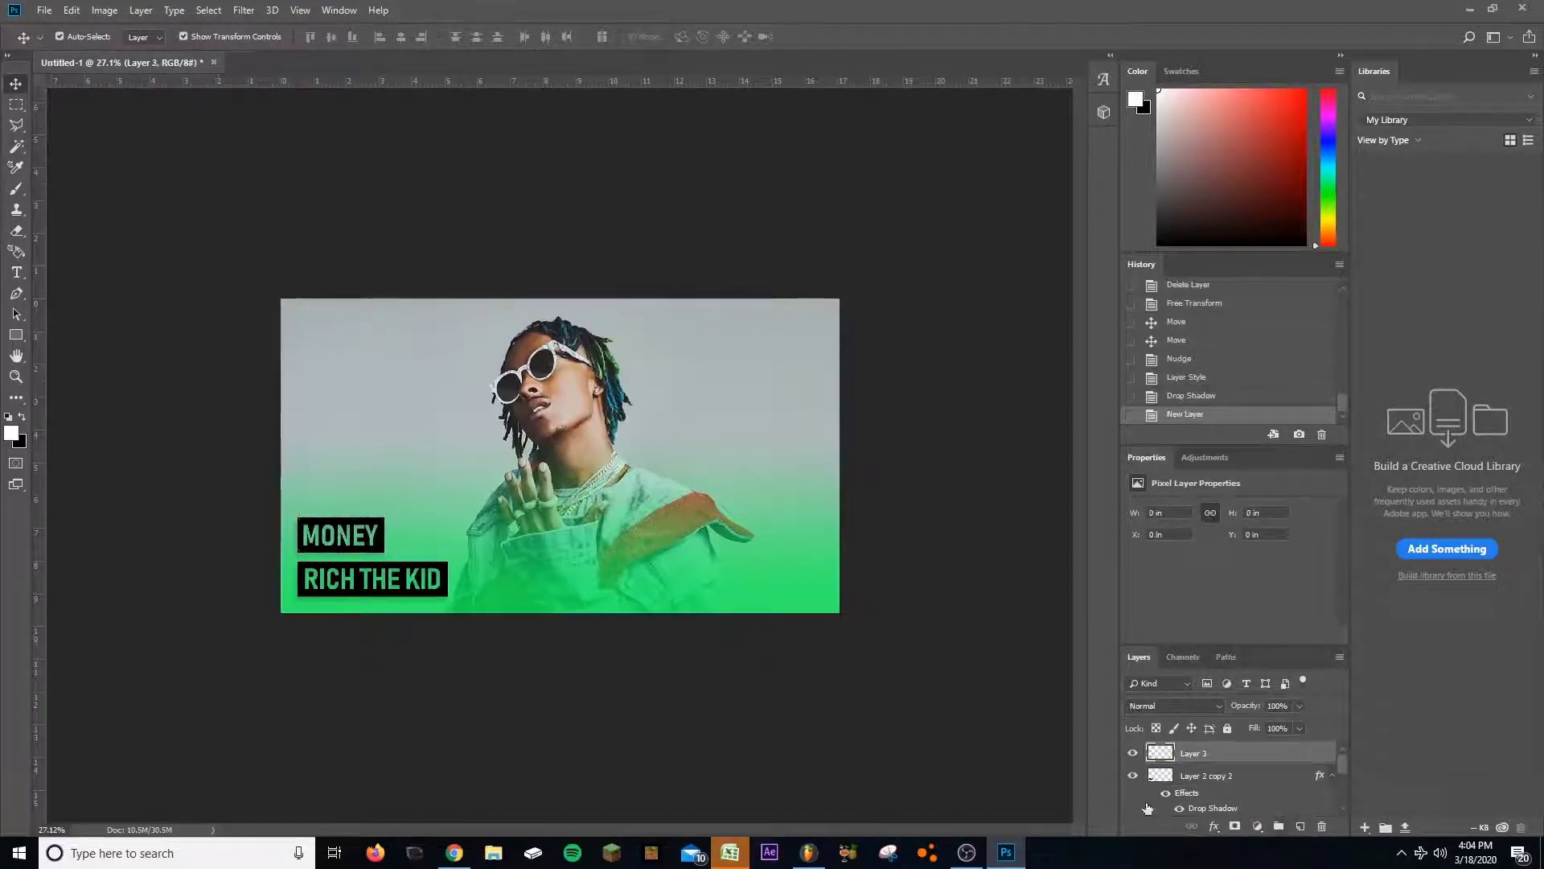
Step: Place the maxresdefault scratch texture image from the Desktop's Trackouts folder over the whole canvas
left_click(509, 852)
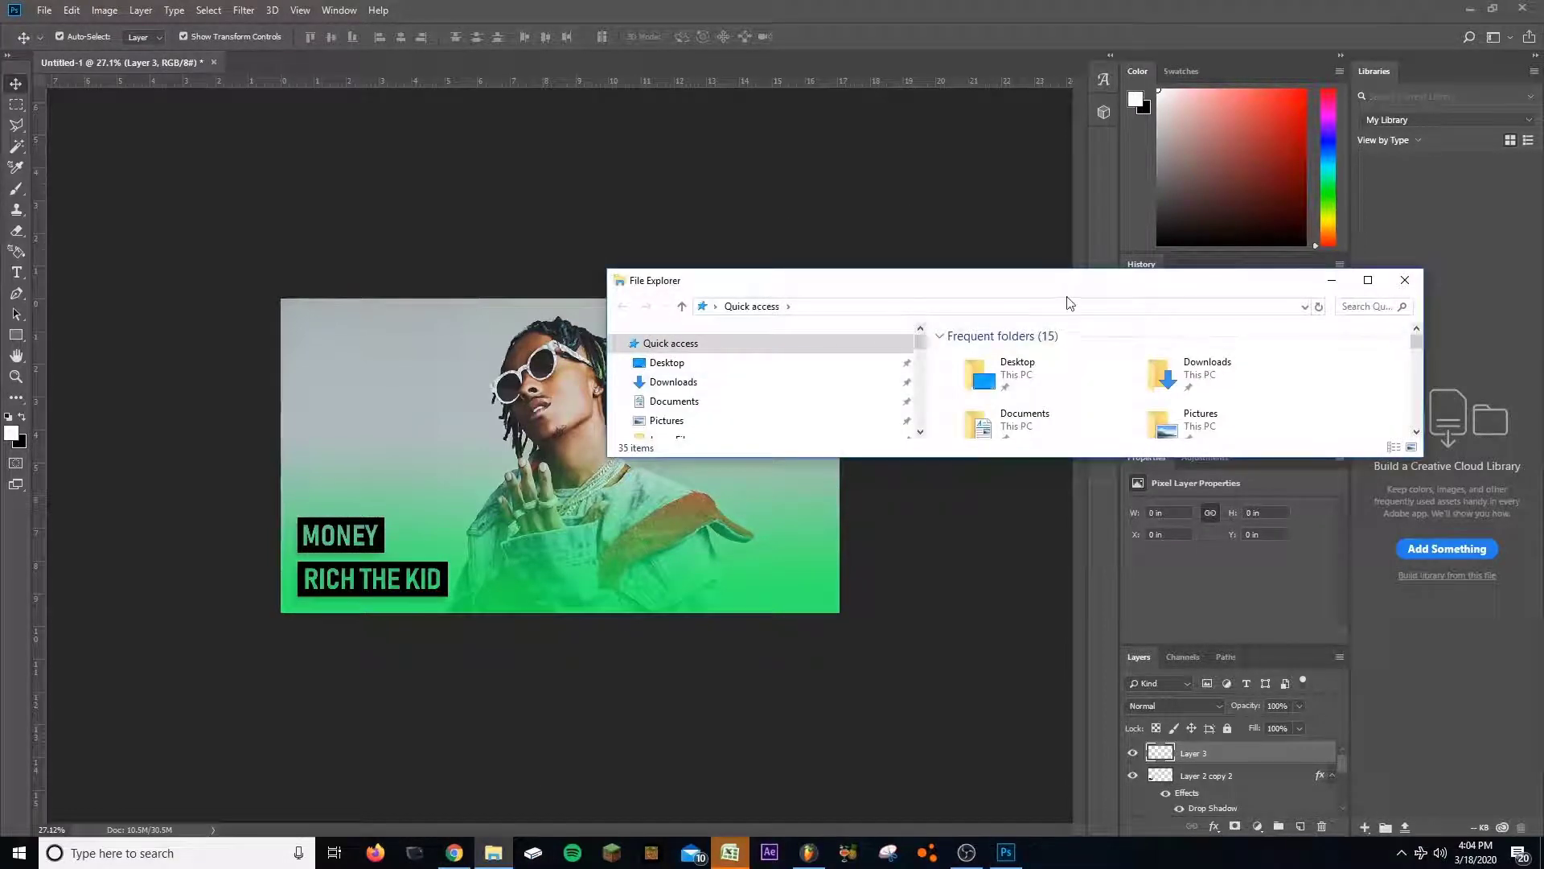
left_click(1041, 266)
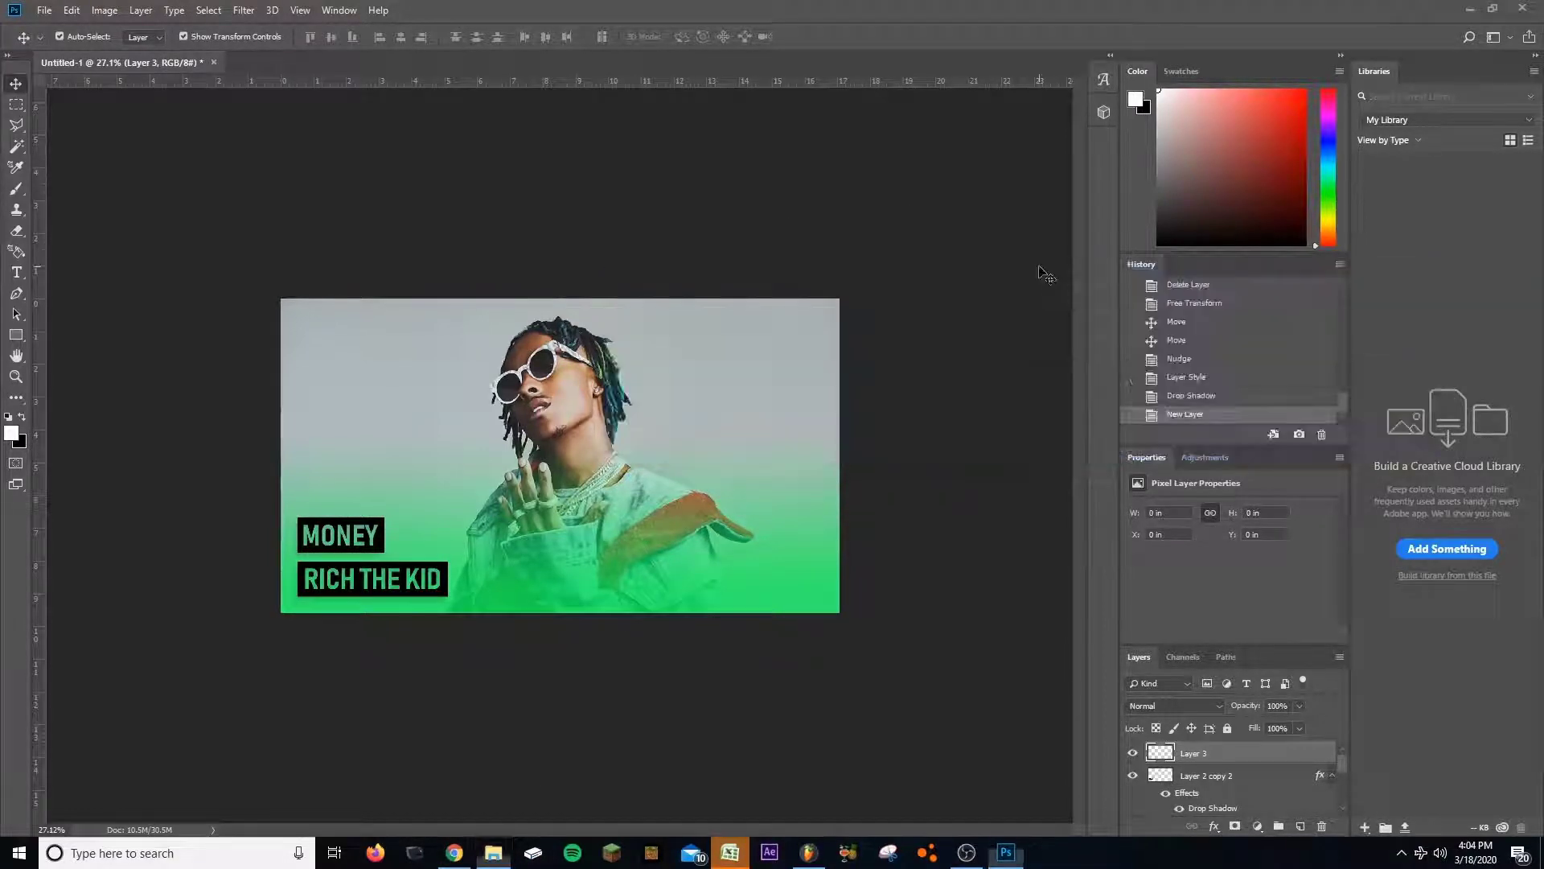
left_click(493, 851)
double_click(810, 291)
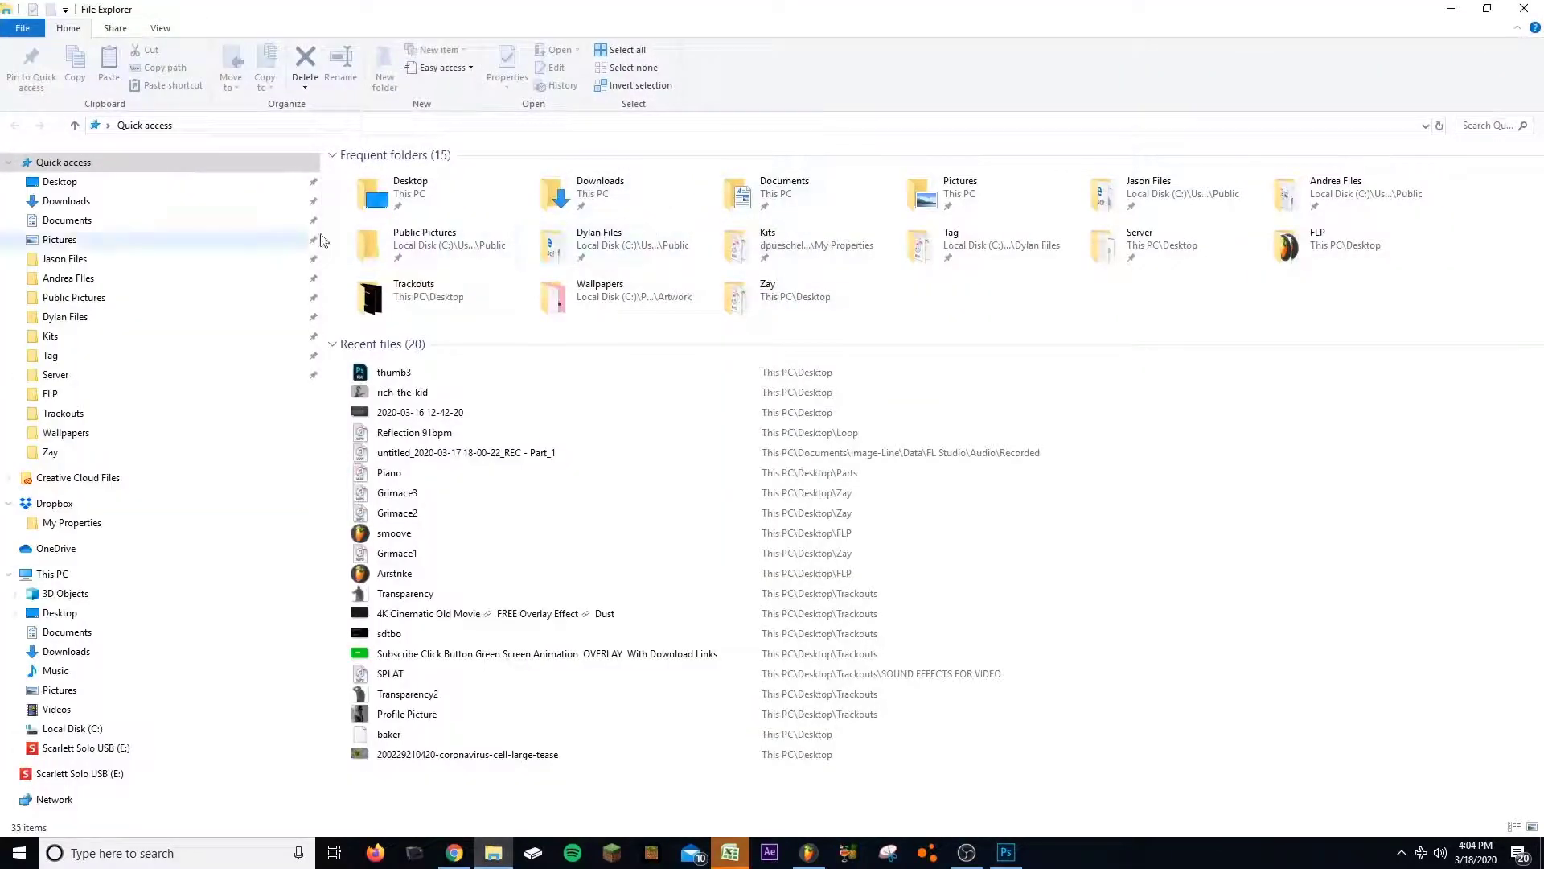
left_click(432, 298)
double_click(432, 298)
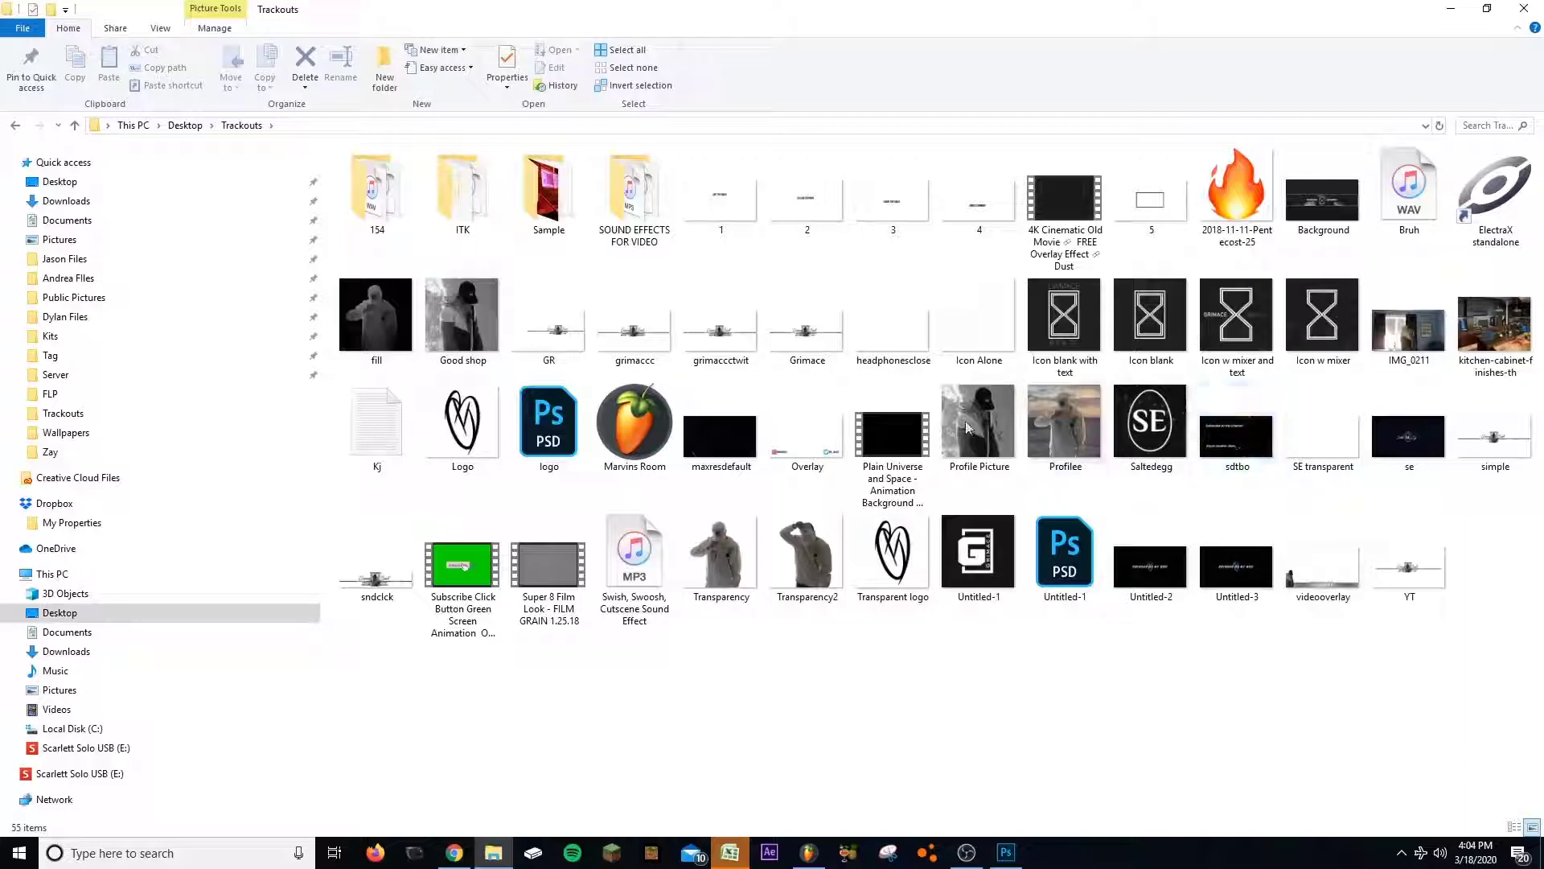
left_click_drag(741, 455, 728, 560)
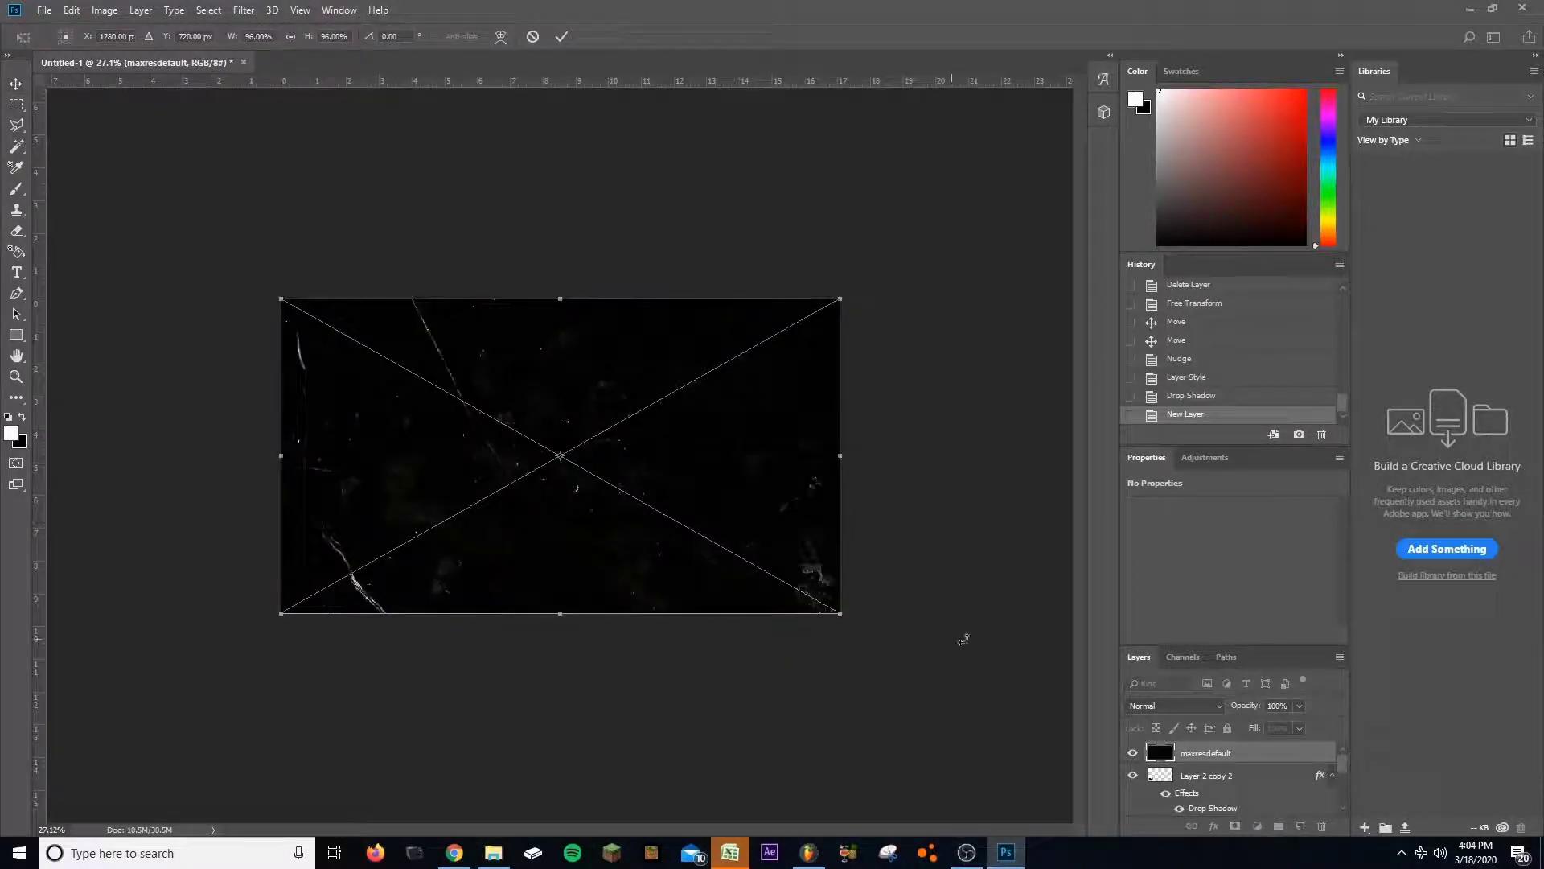
key("Return")
Step: Set the maxresdefault layer's blend mode to Screen and move it below both title box layers, just above Layer 1
left_click(1174, 706)
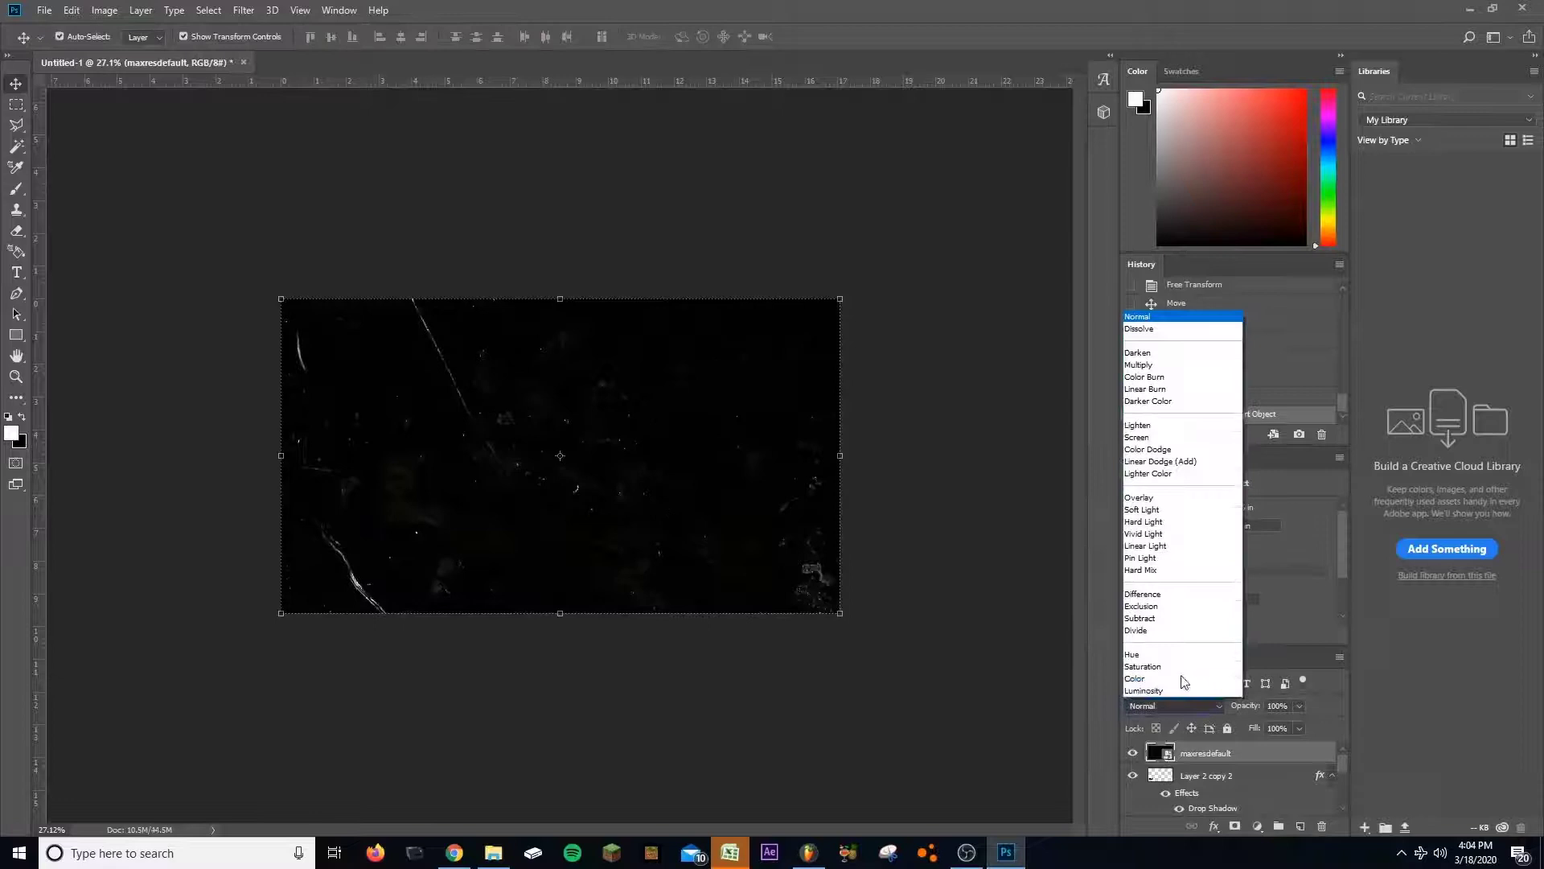
left_click(1147, 436)
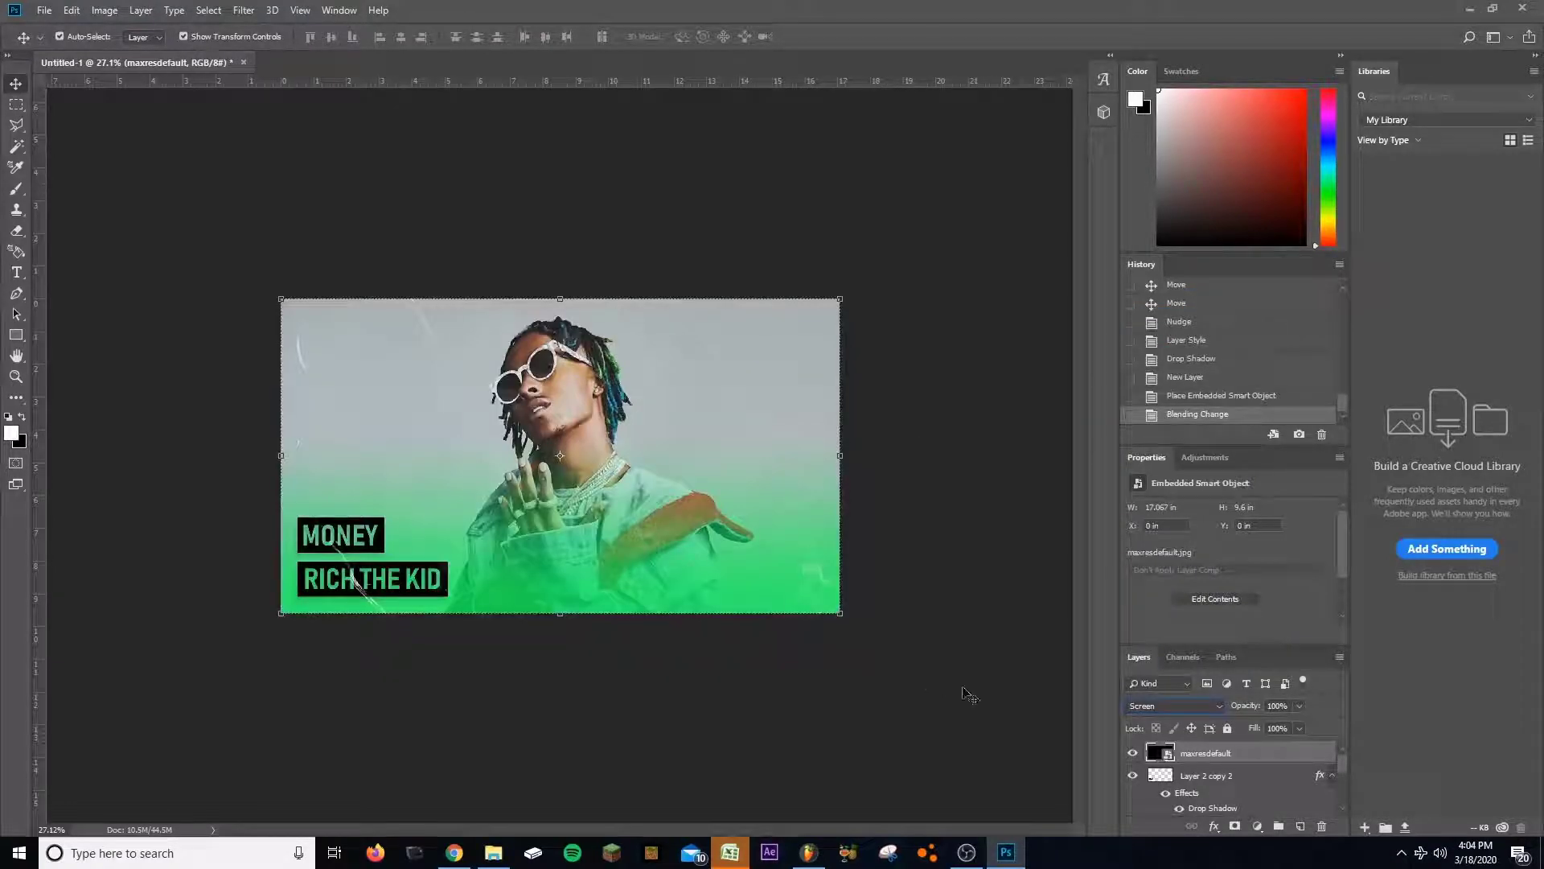
mouse_move(1198, 760)
left_mouse_down()
mouse_move(1193, 822)
mouse_move(1200, 759)
left_mouse_up()
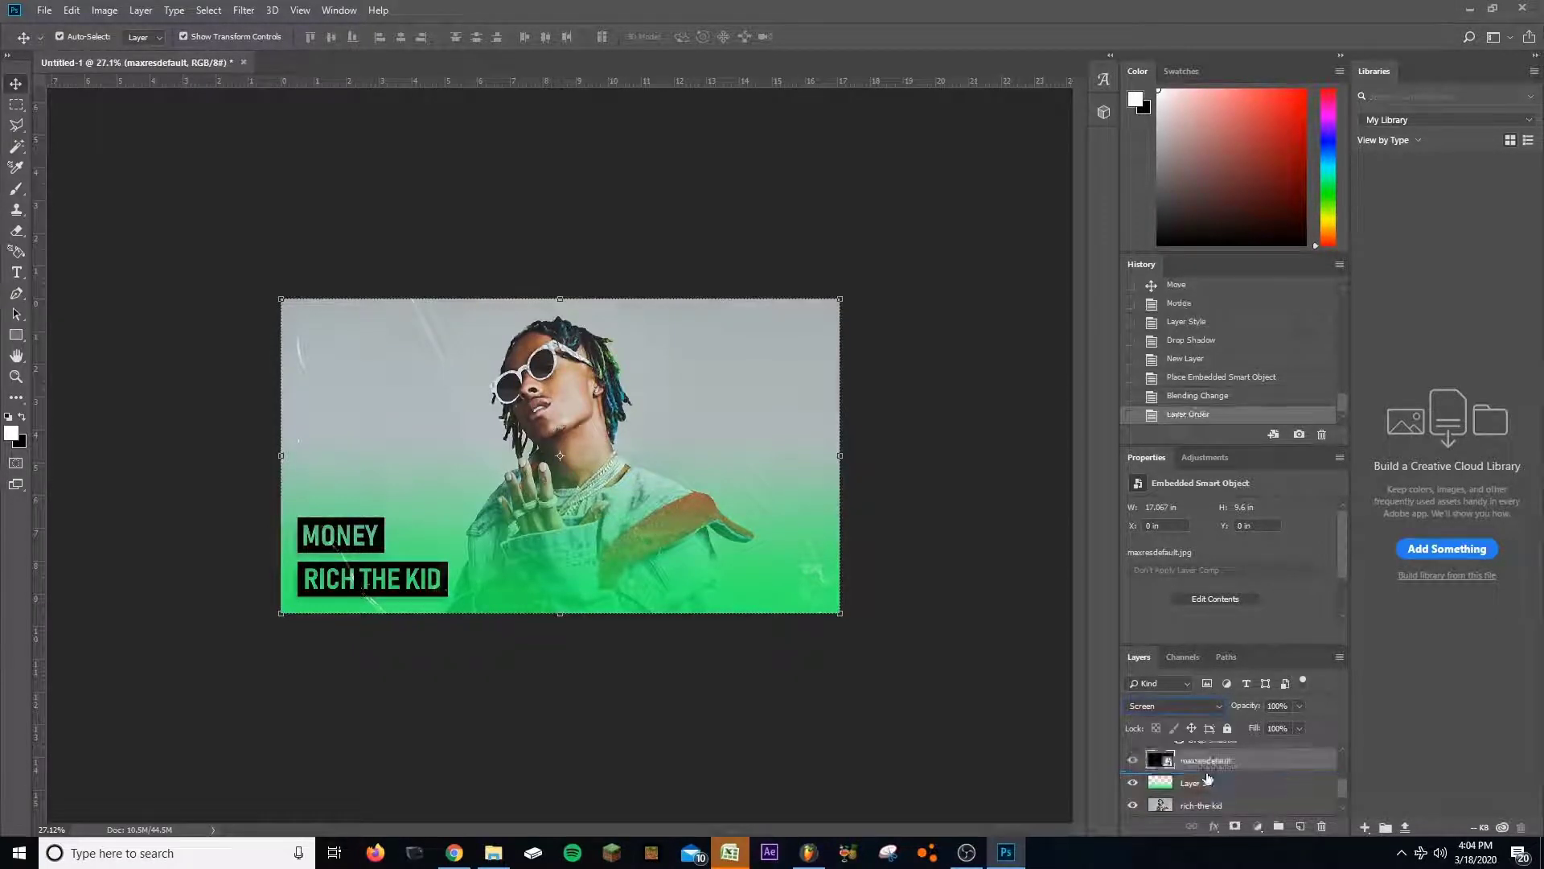
left_click(708, 659)
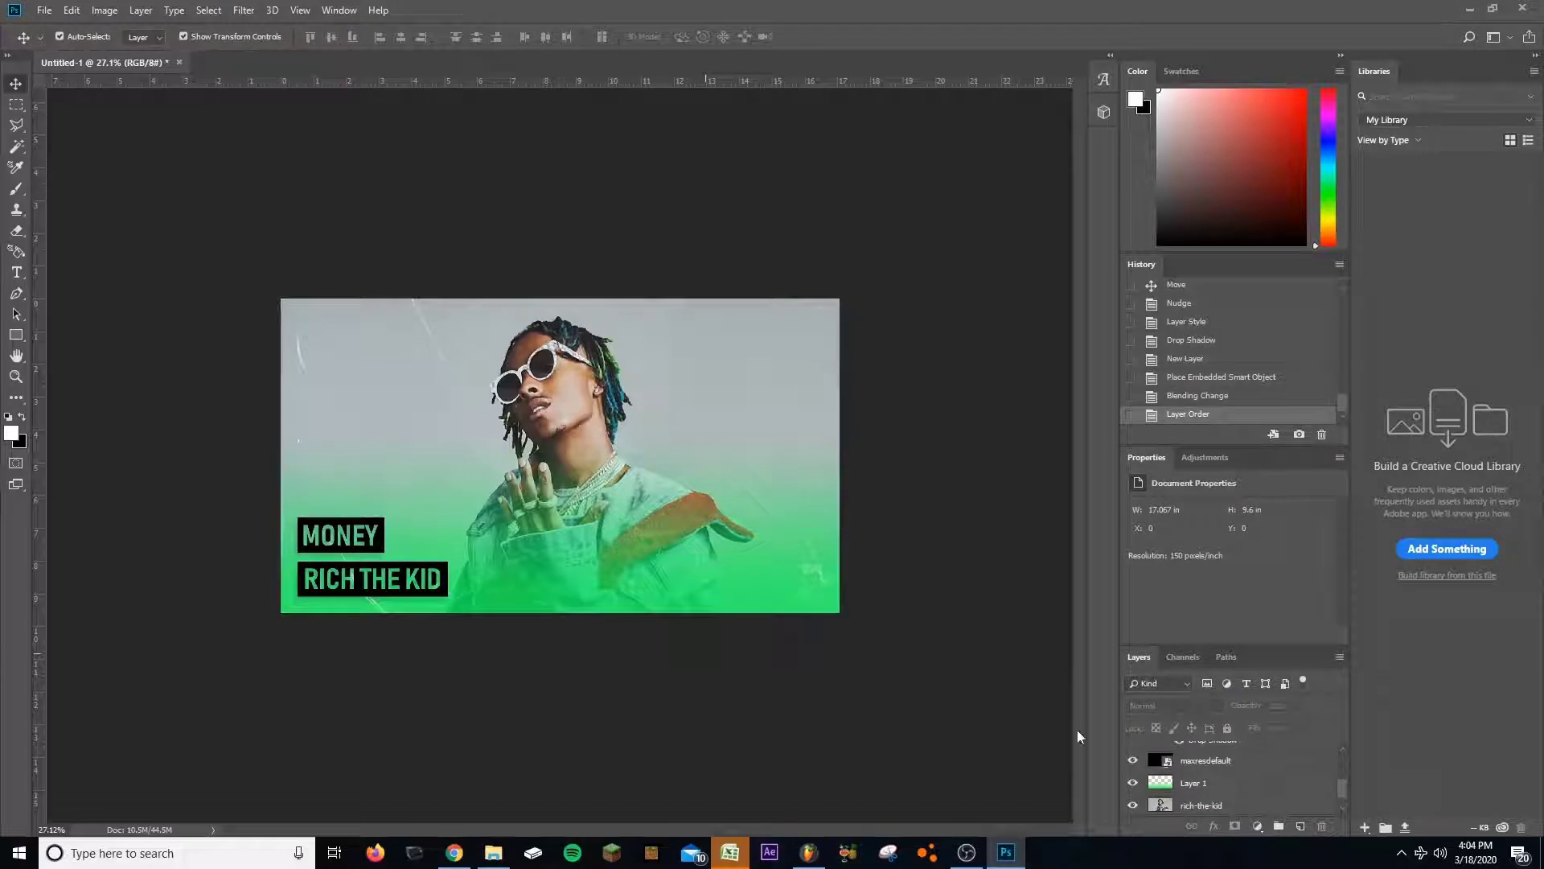
Step: Move the green gradient Layer 1 above the maxresdefault texture layer in the layer order
mouse_move(1187, 783)
left_mouse_down()
mouse_move(1207, 786)
mouse_move(1204, 758)
left_mouse_up()
scroll(1201, 764, "up", 1)
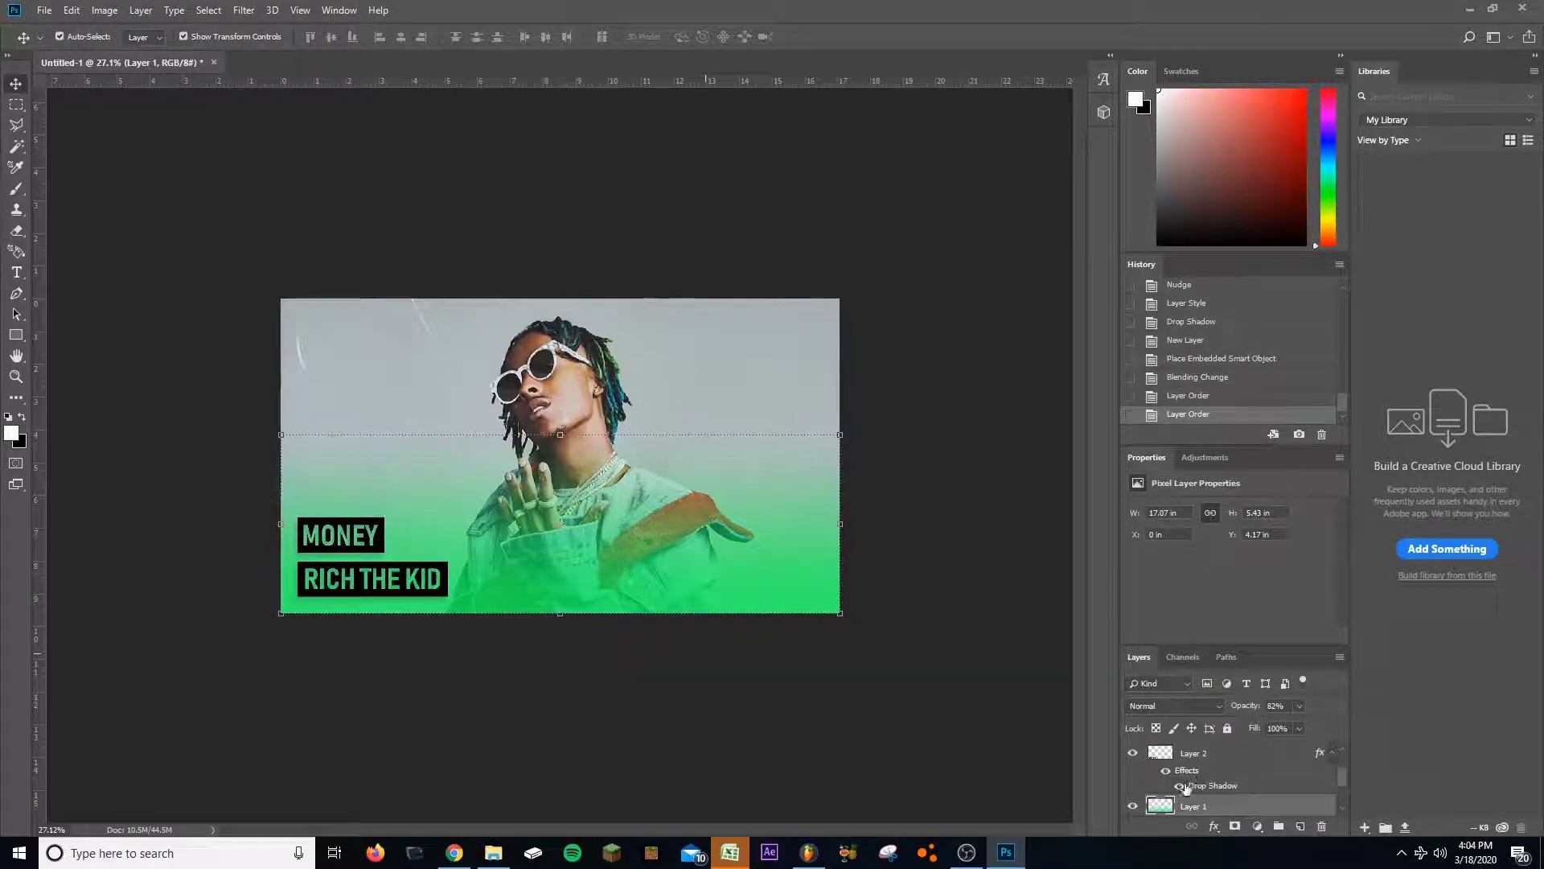
key("ctrl+t")
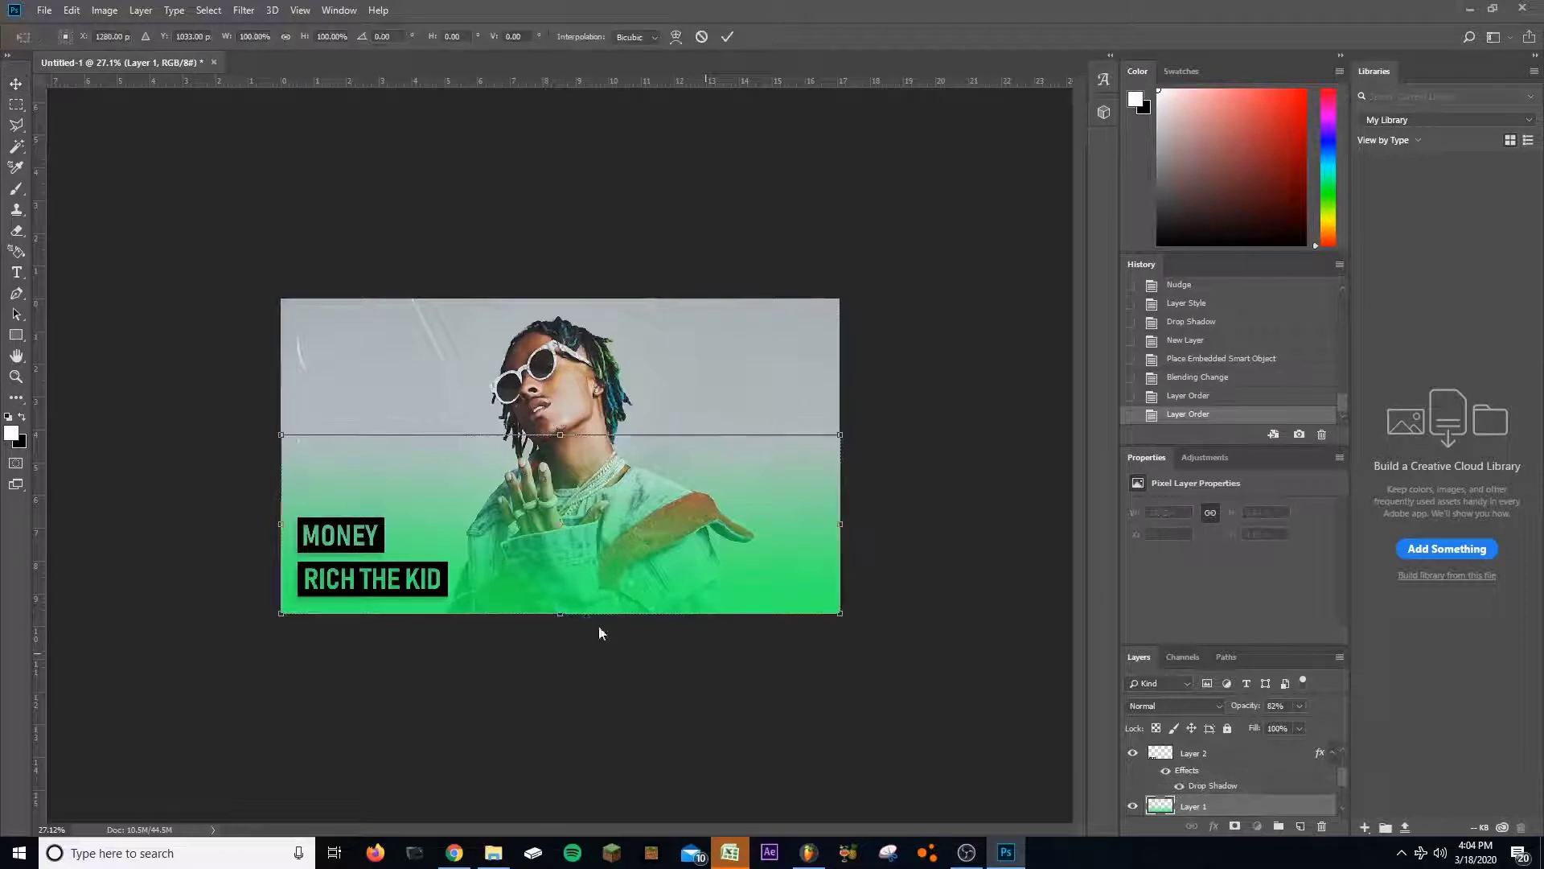
key("Return")
left_click(625, 702)
scroll(624, 683, "down", 3)
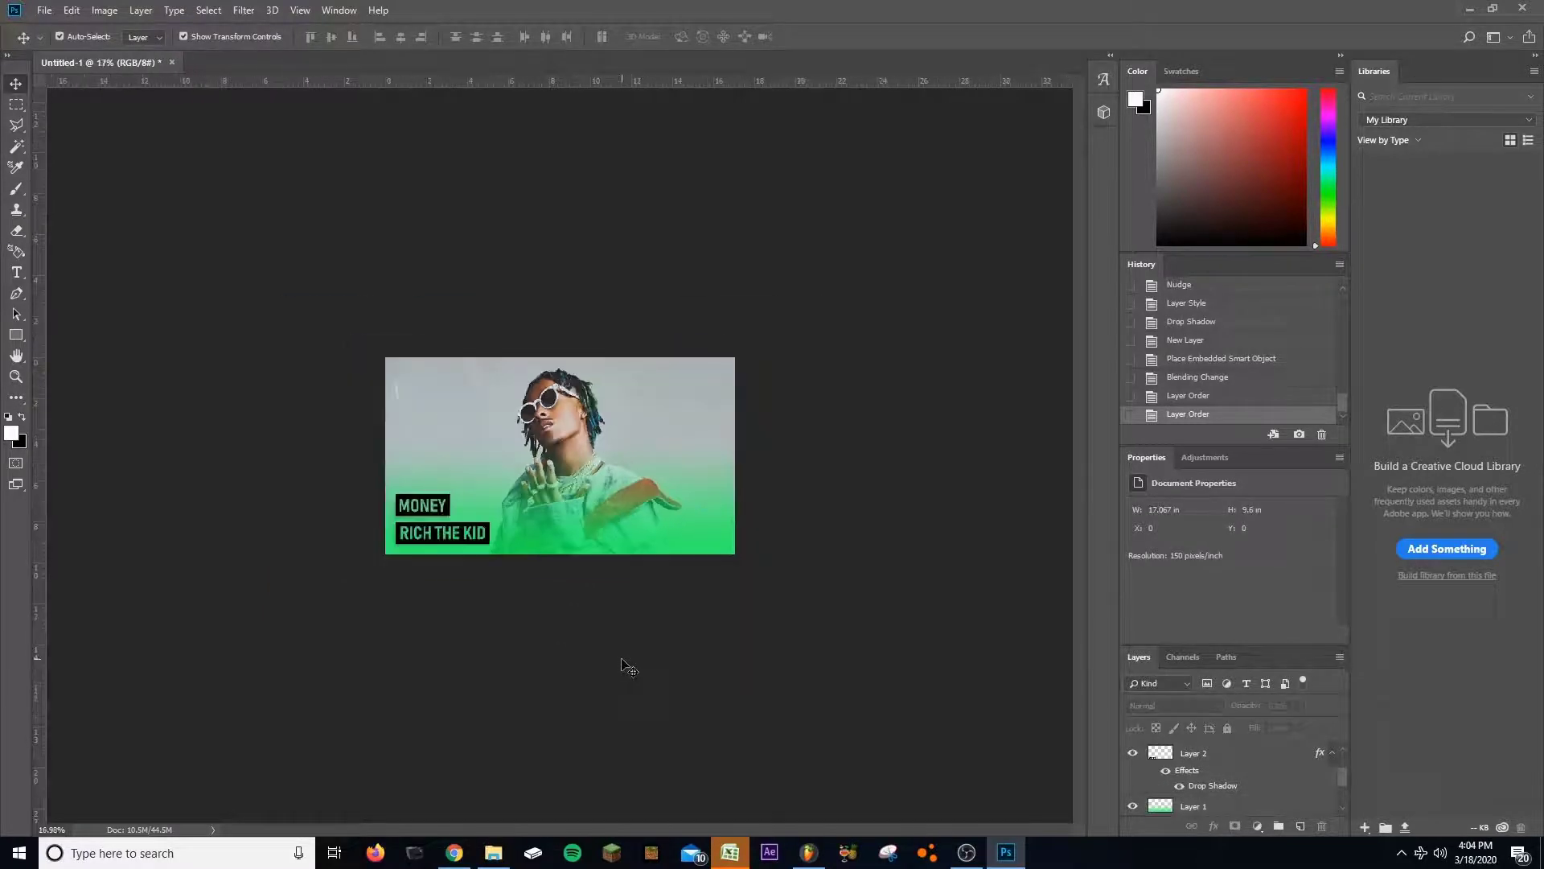
scroll(486, 643, "down", 1)
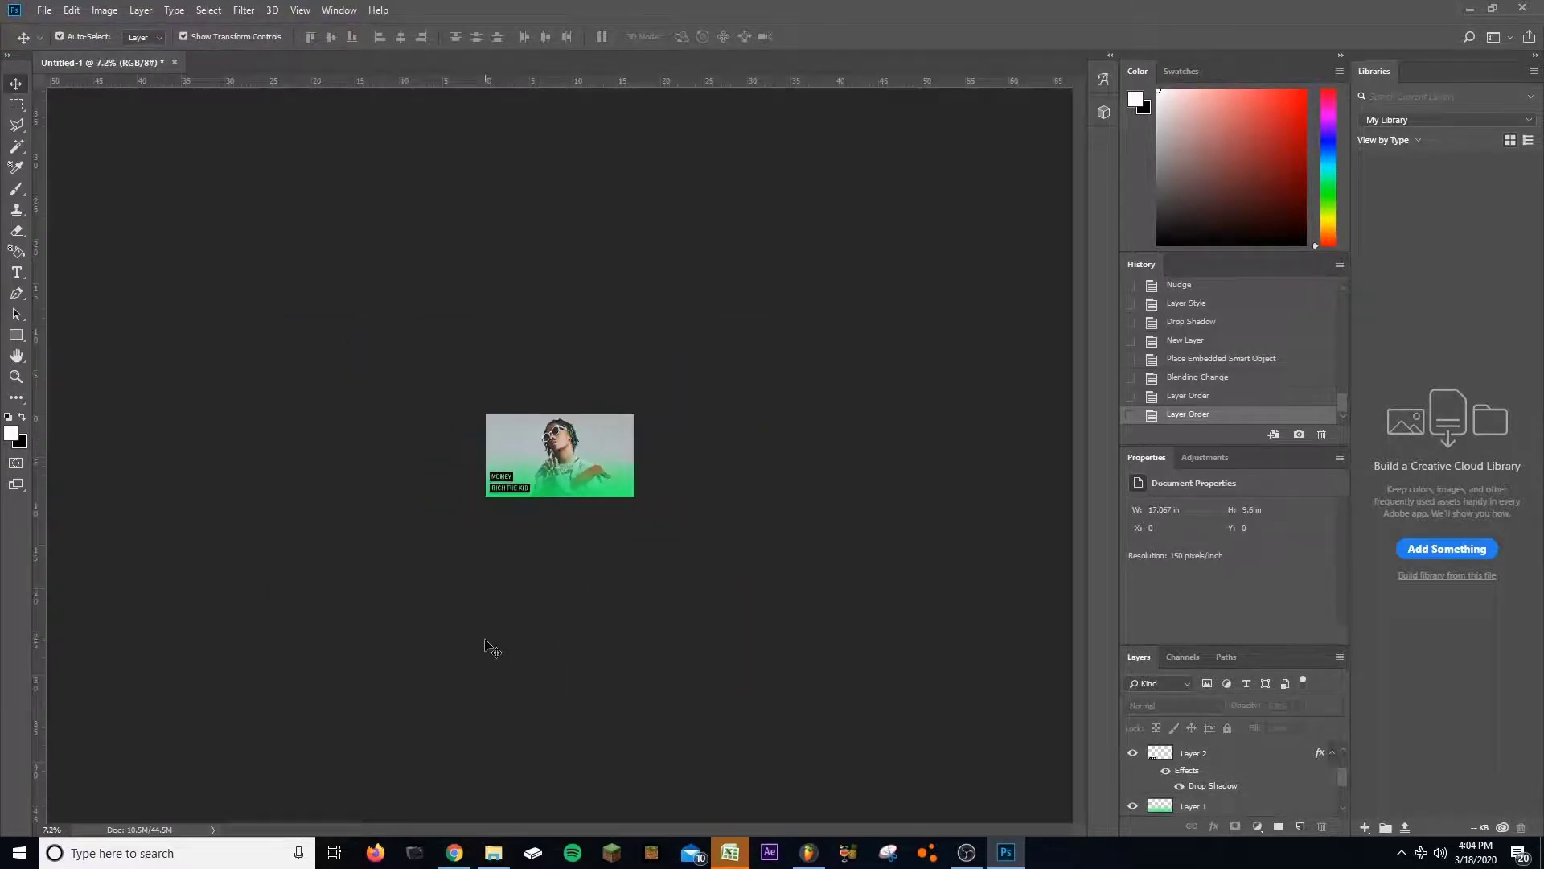
scroll(454, 493, "up", 5)
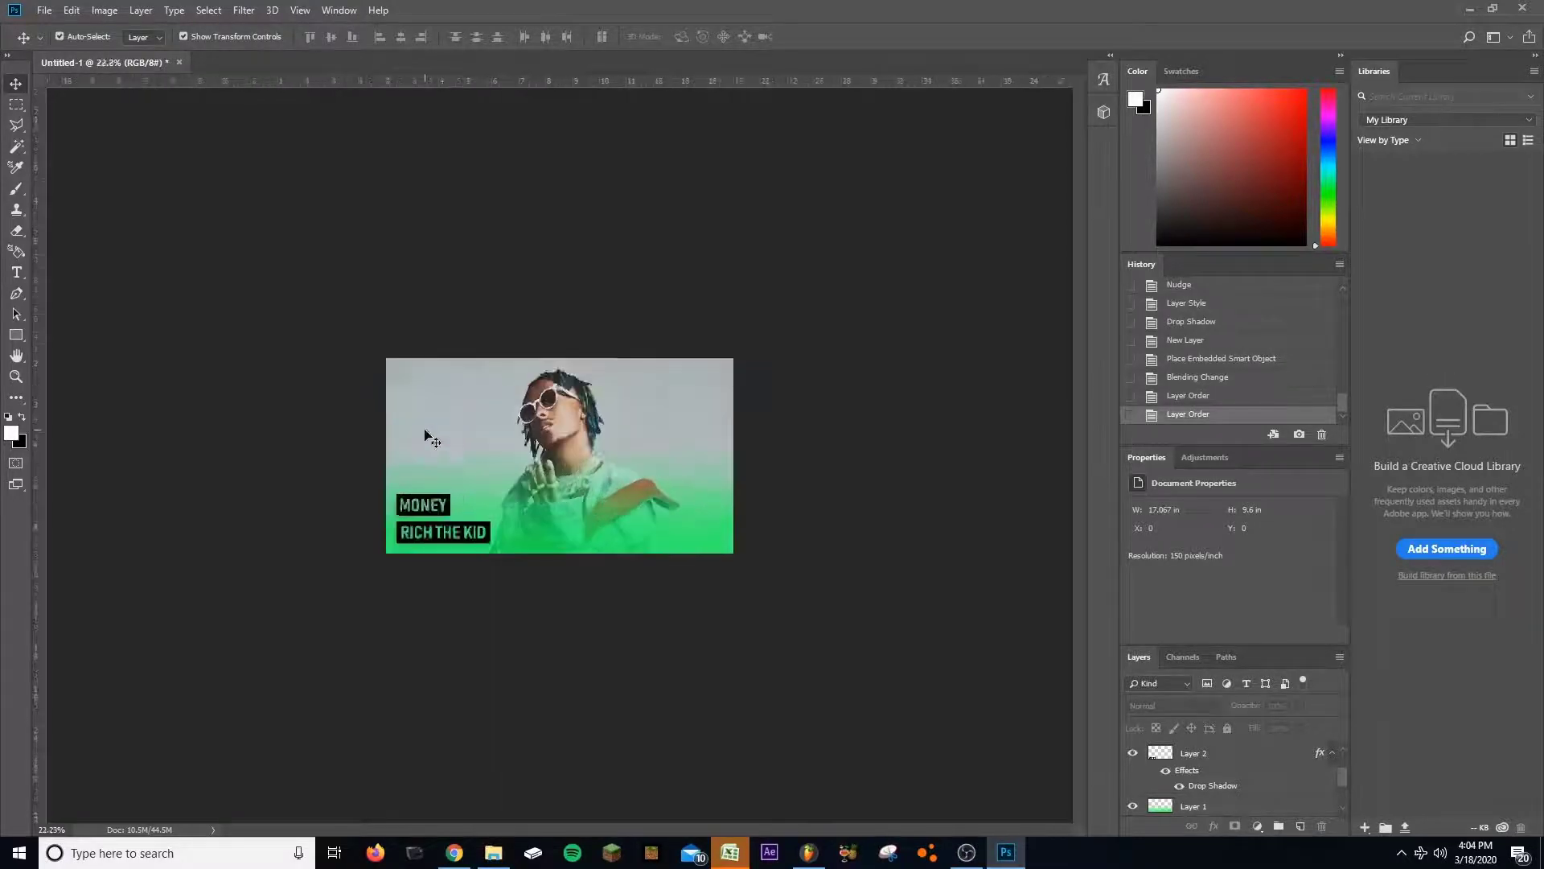
Step: Add a new layer above Layer 2 copy 2 and select the entire canvas with the Rectangular Marquee
key("m")
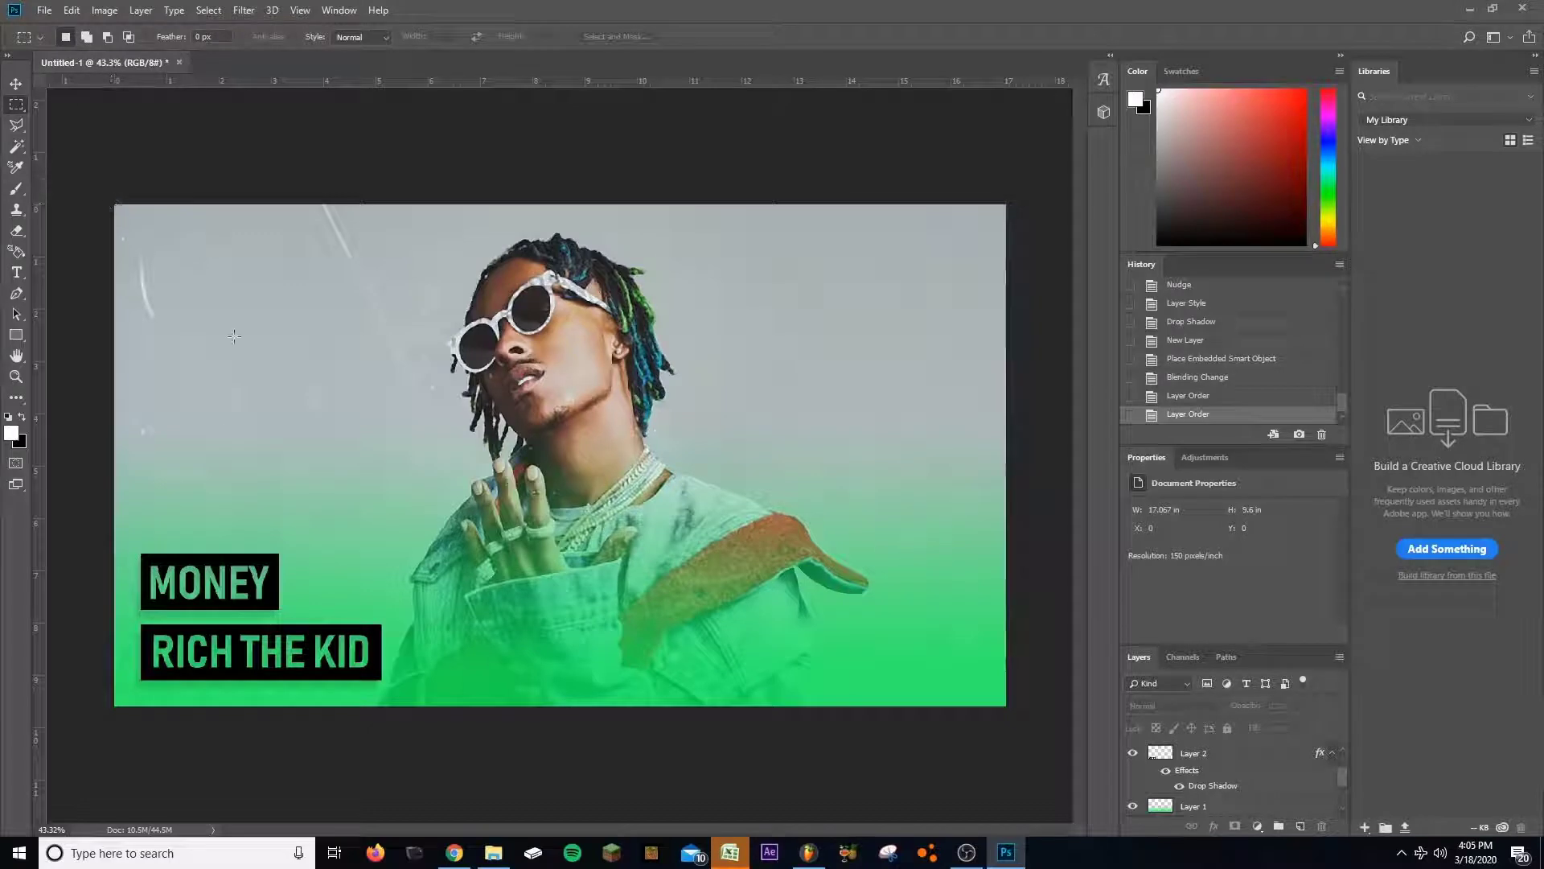
scroll(1273, 758, "up", 1)
left_click(1271, 758)
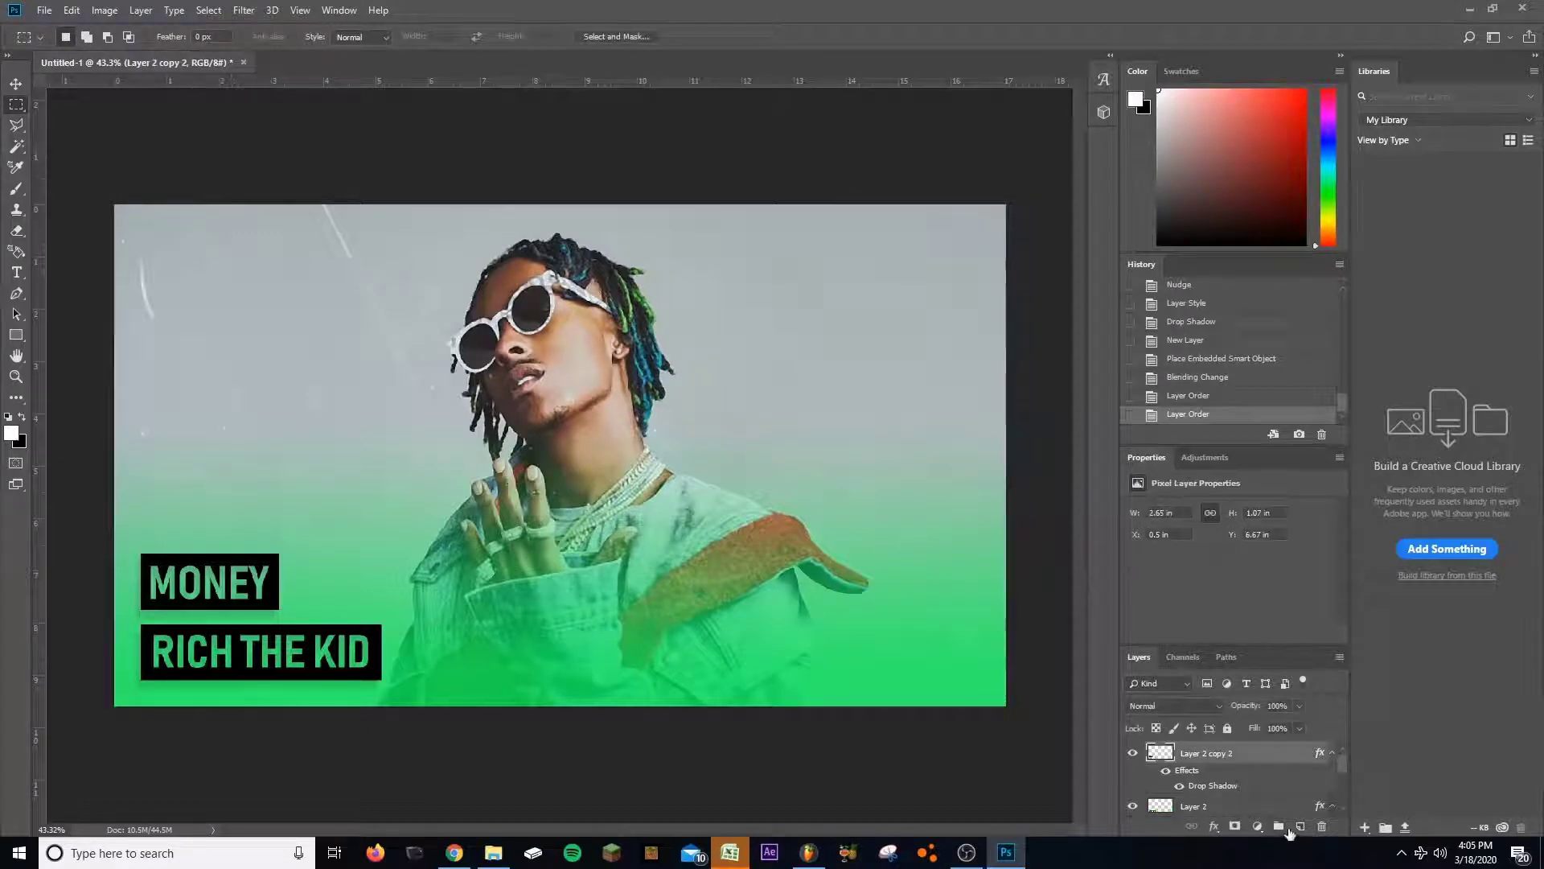
left_click(1301, 826)
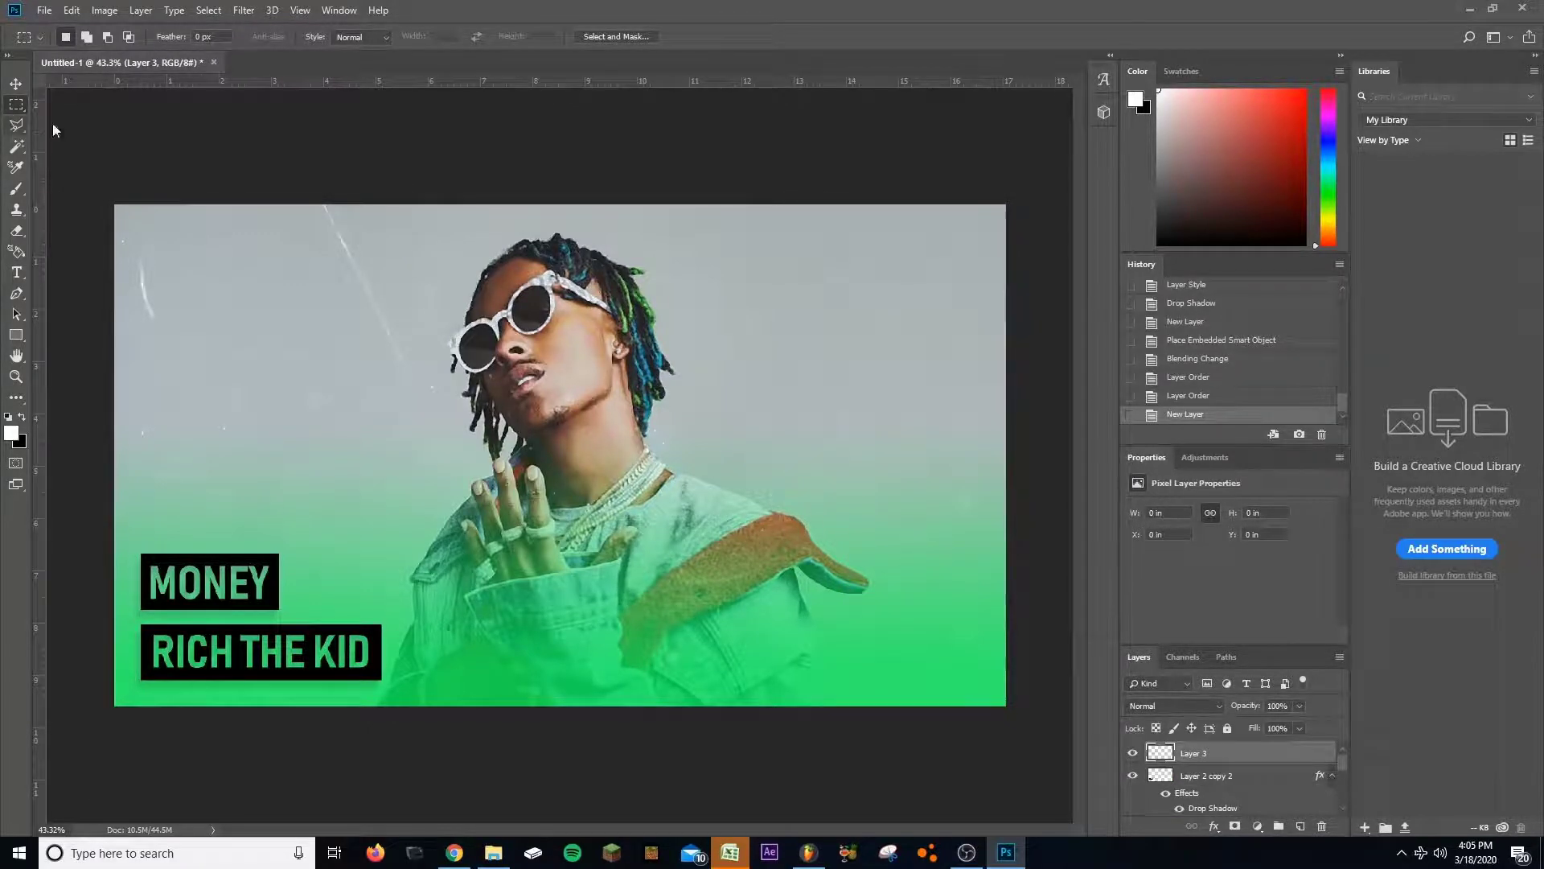
left_click_drag(55, 131, 1012, 711)
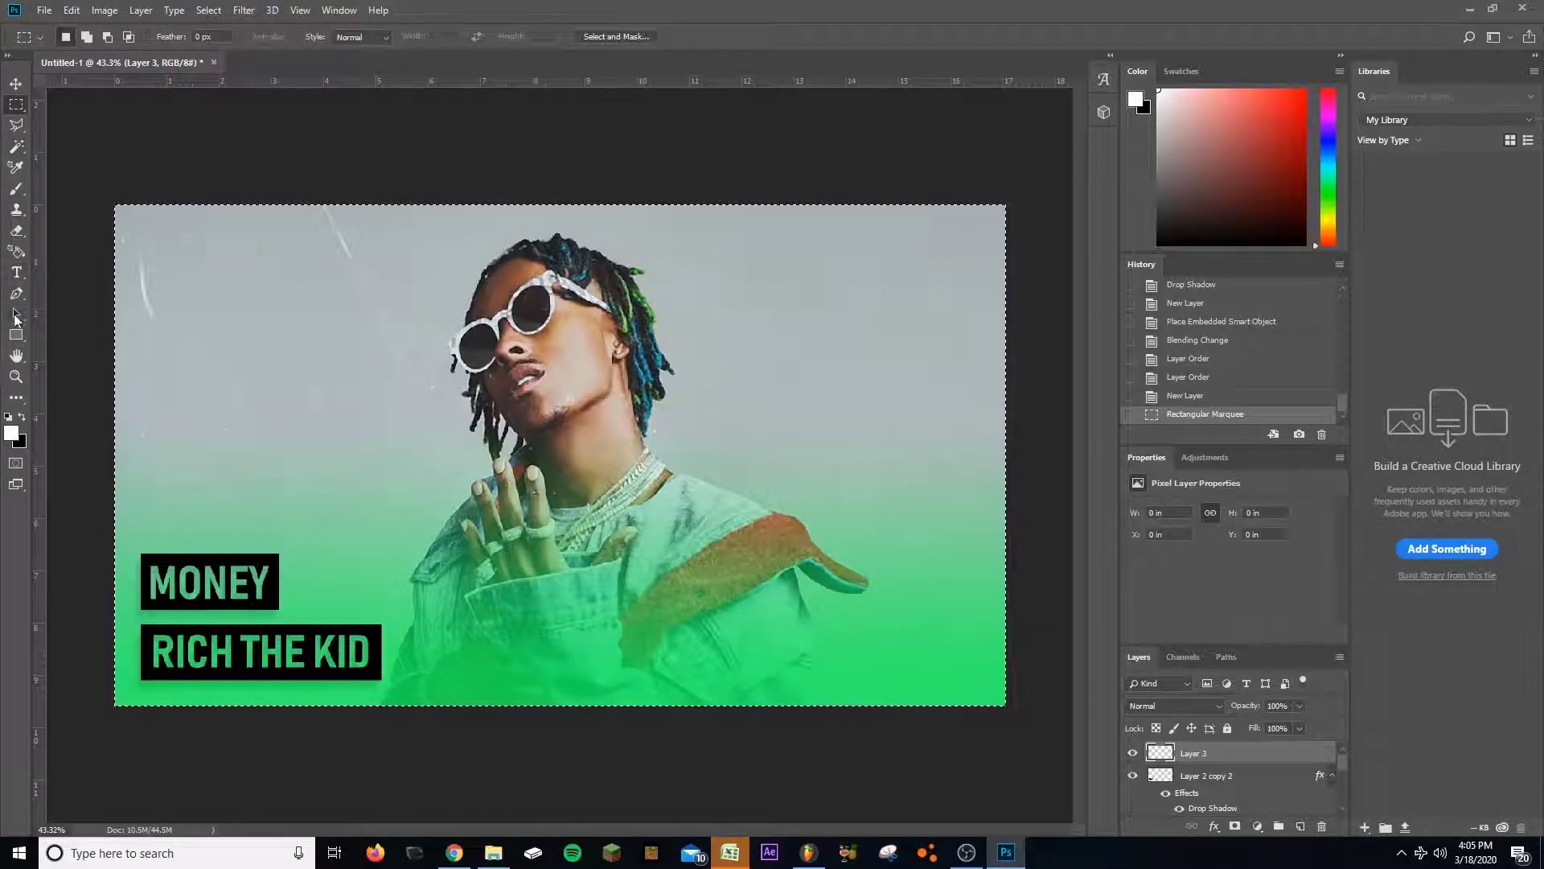
Step: Fill the selected canvas area on Layer 3 with black using the Paint Bucket, and deselect
left_click(22, 415)
left_click(16, 398)
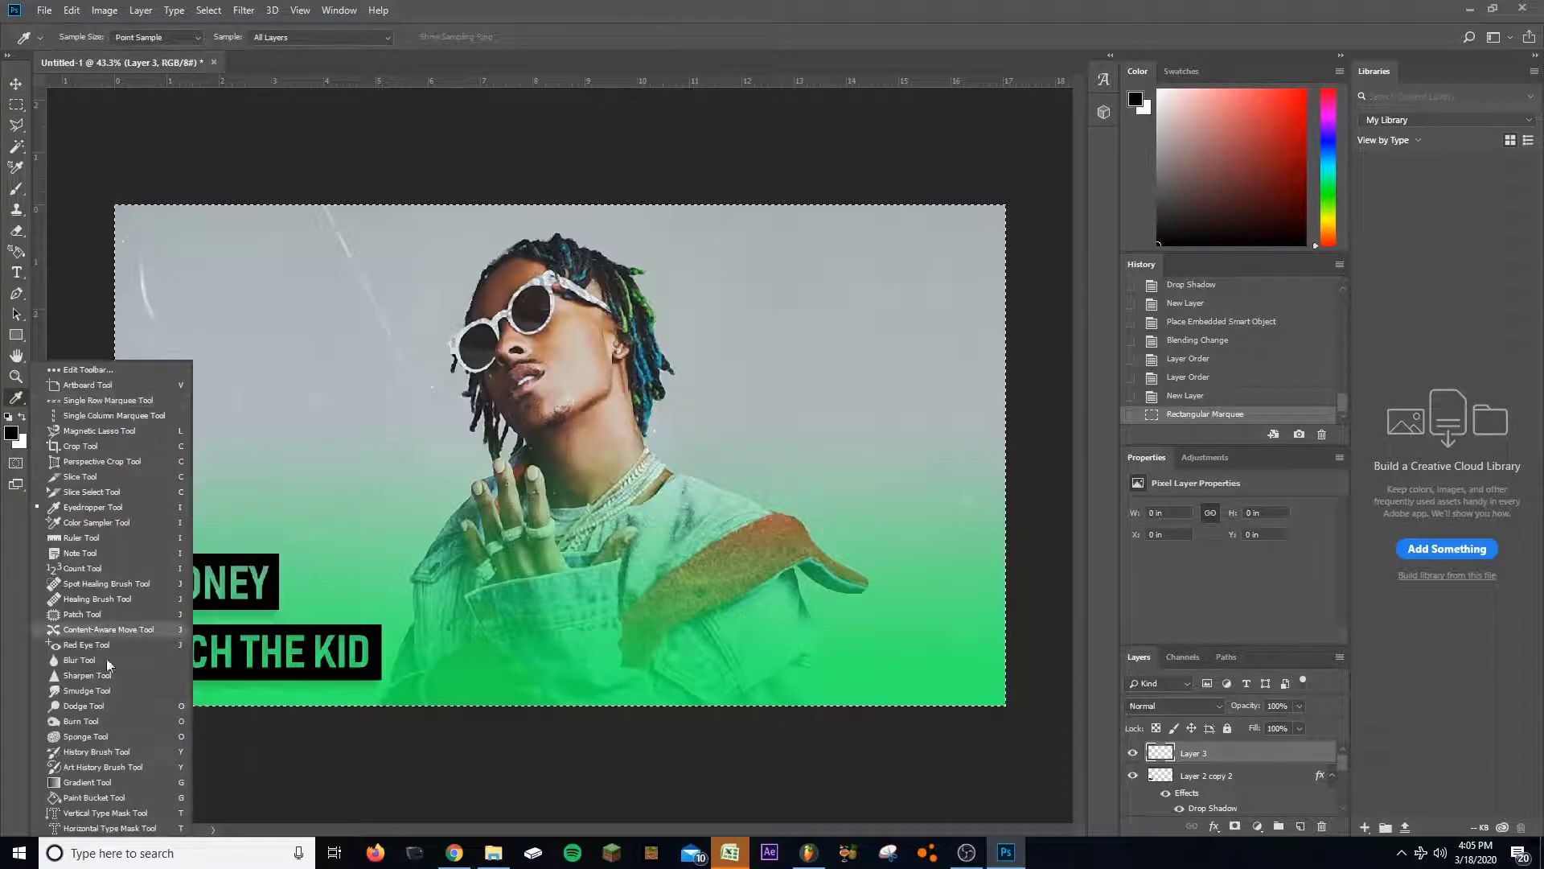
left_click(94, 797)
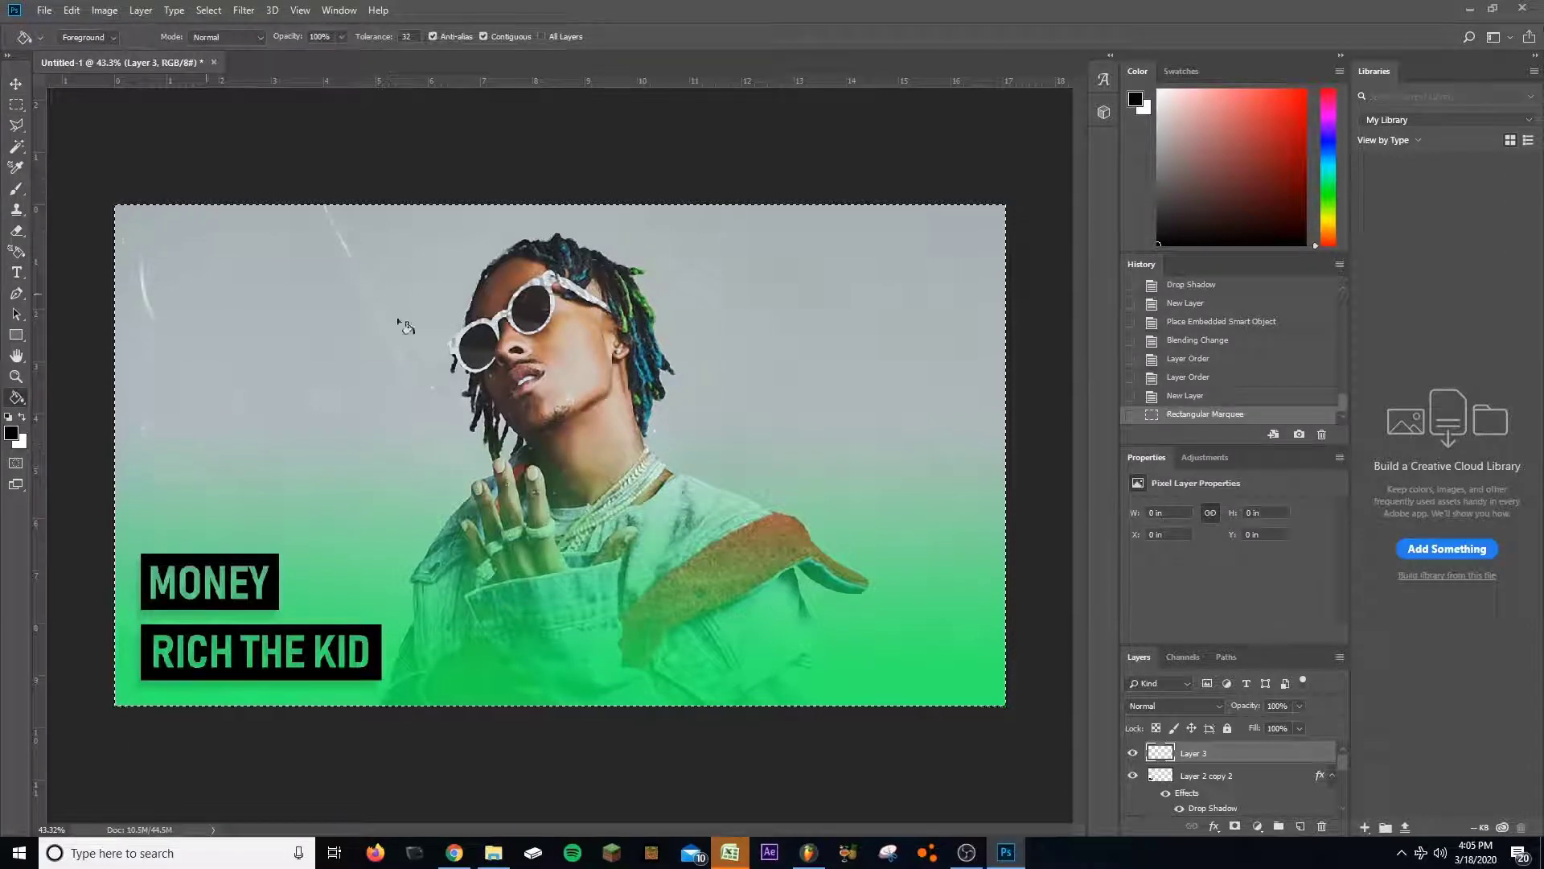
left_click(187, 504)
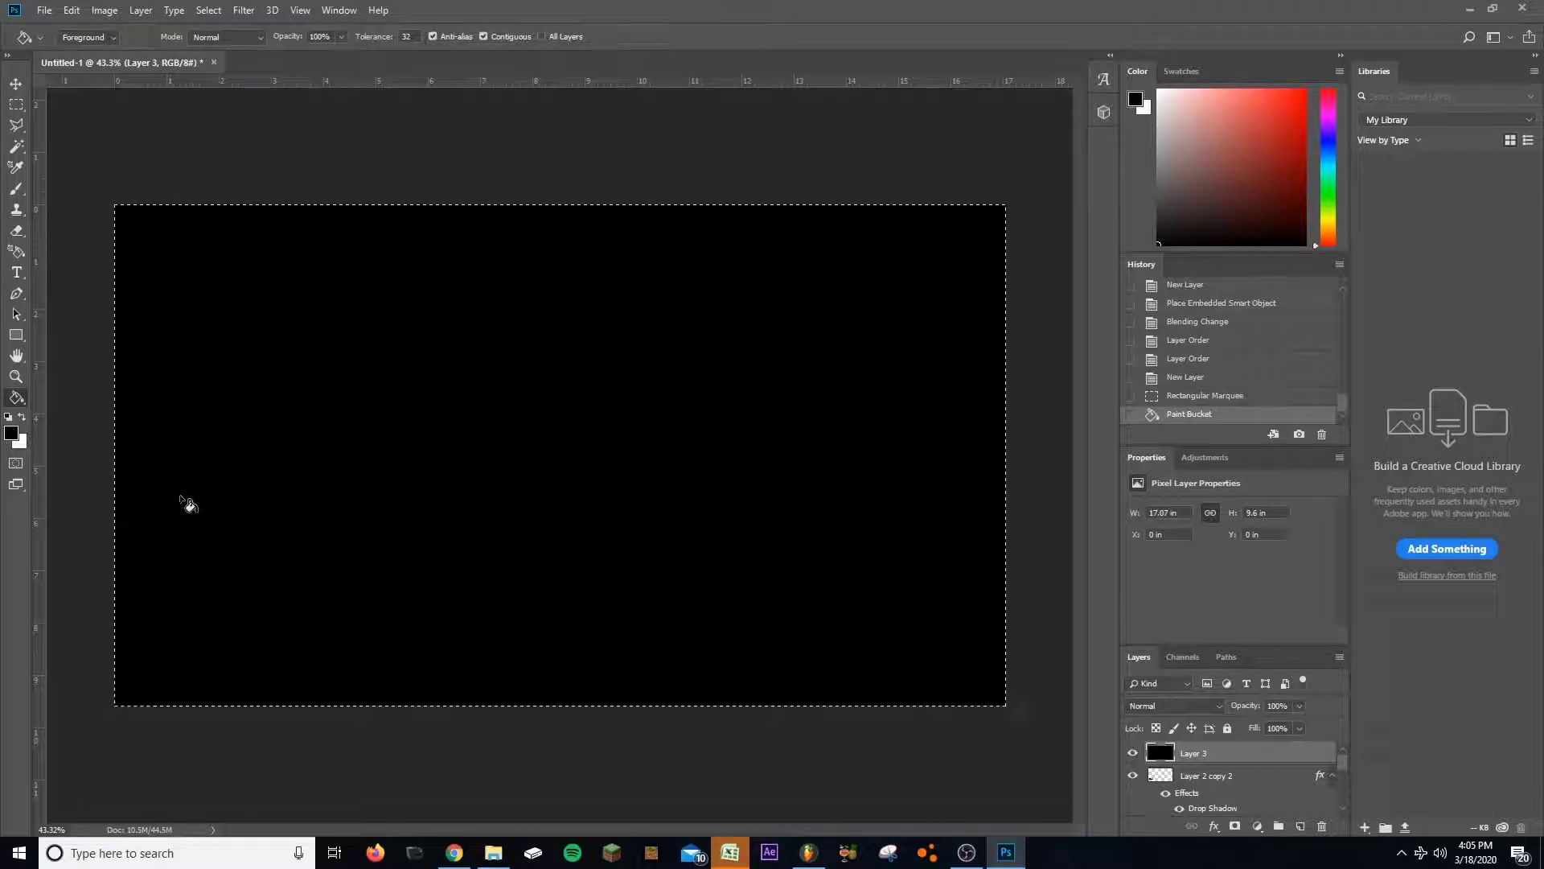
key("ctrl+d")
Step: Duplicate Layer 3 and narrow the copy evenly from both sides to about 16.56 in wide
left_click(15, 84)
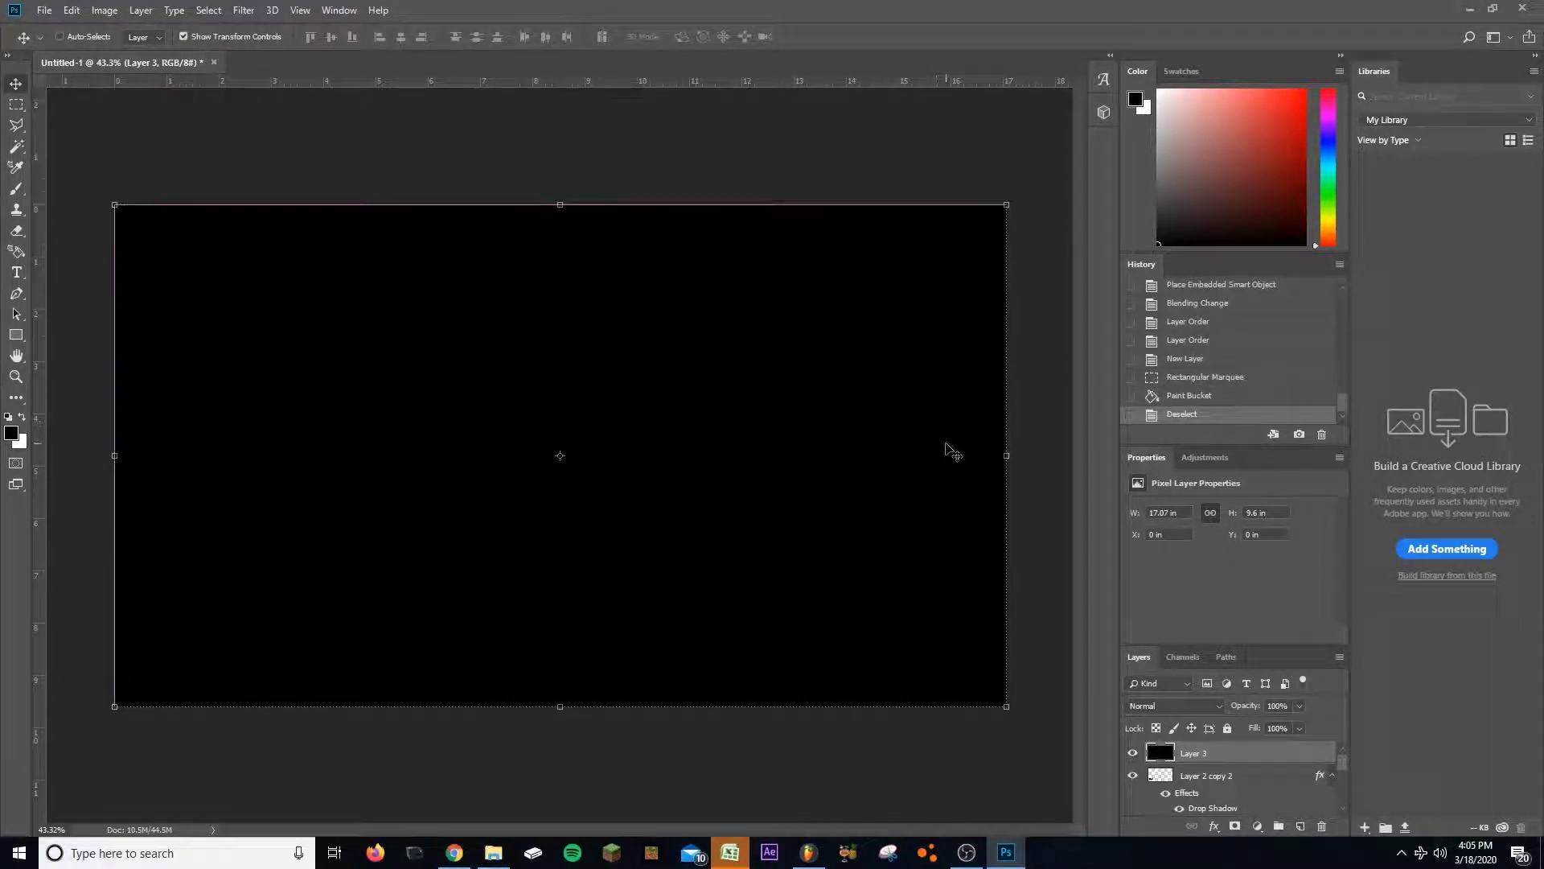
key("ctrl+j")
scroll(1007, 495, "up", 2)
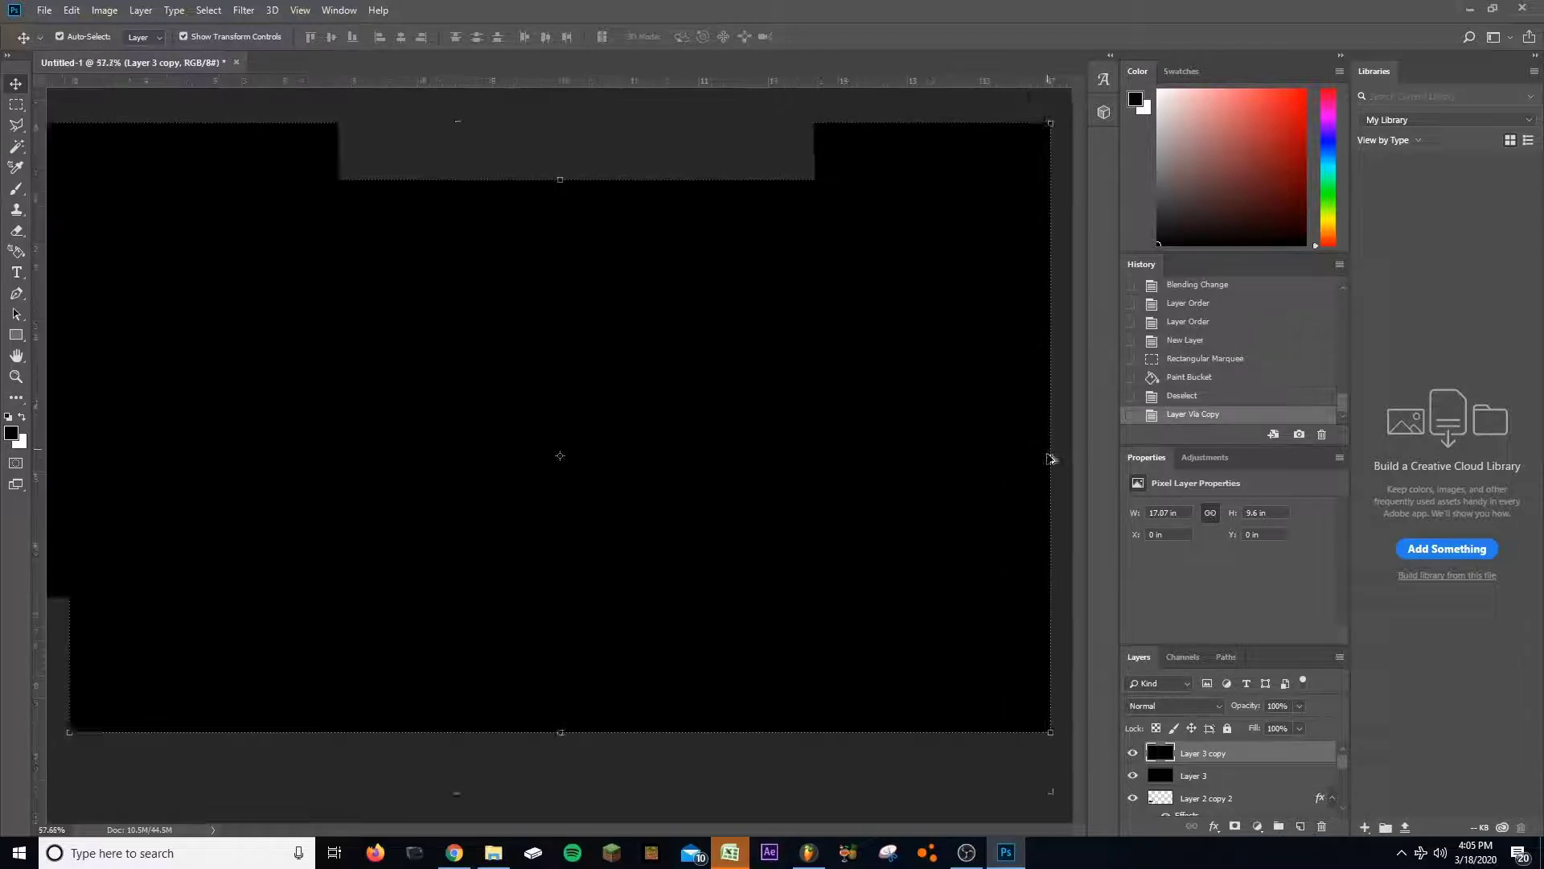
left_click_drag(640, 830, 722, 830)
scroll(708, 475, "up", 7)
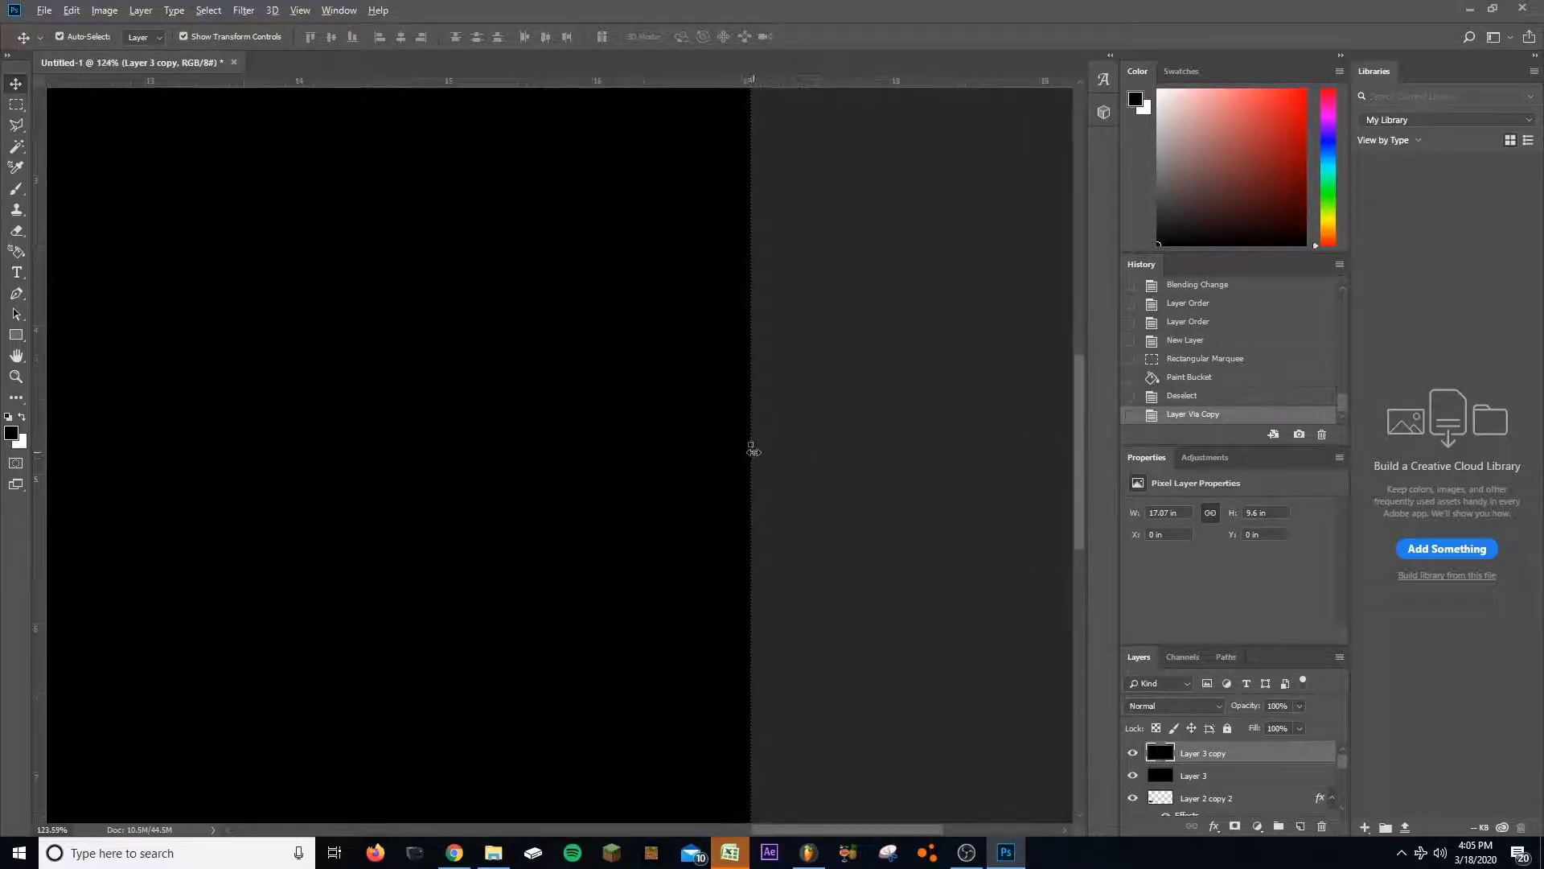
left_click_drag(752, 452, 716, 476)
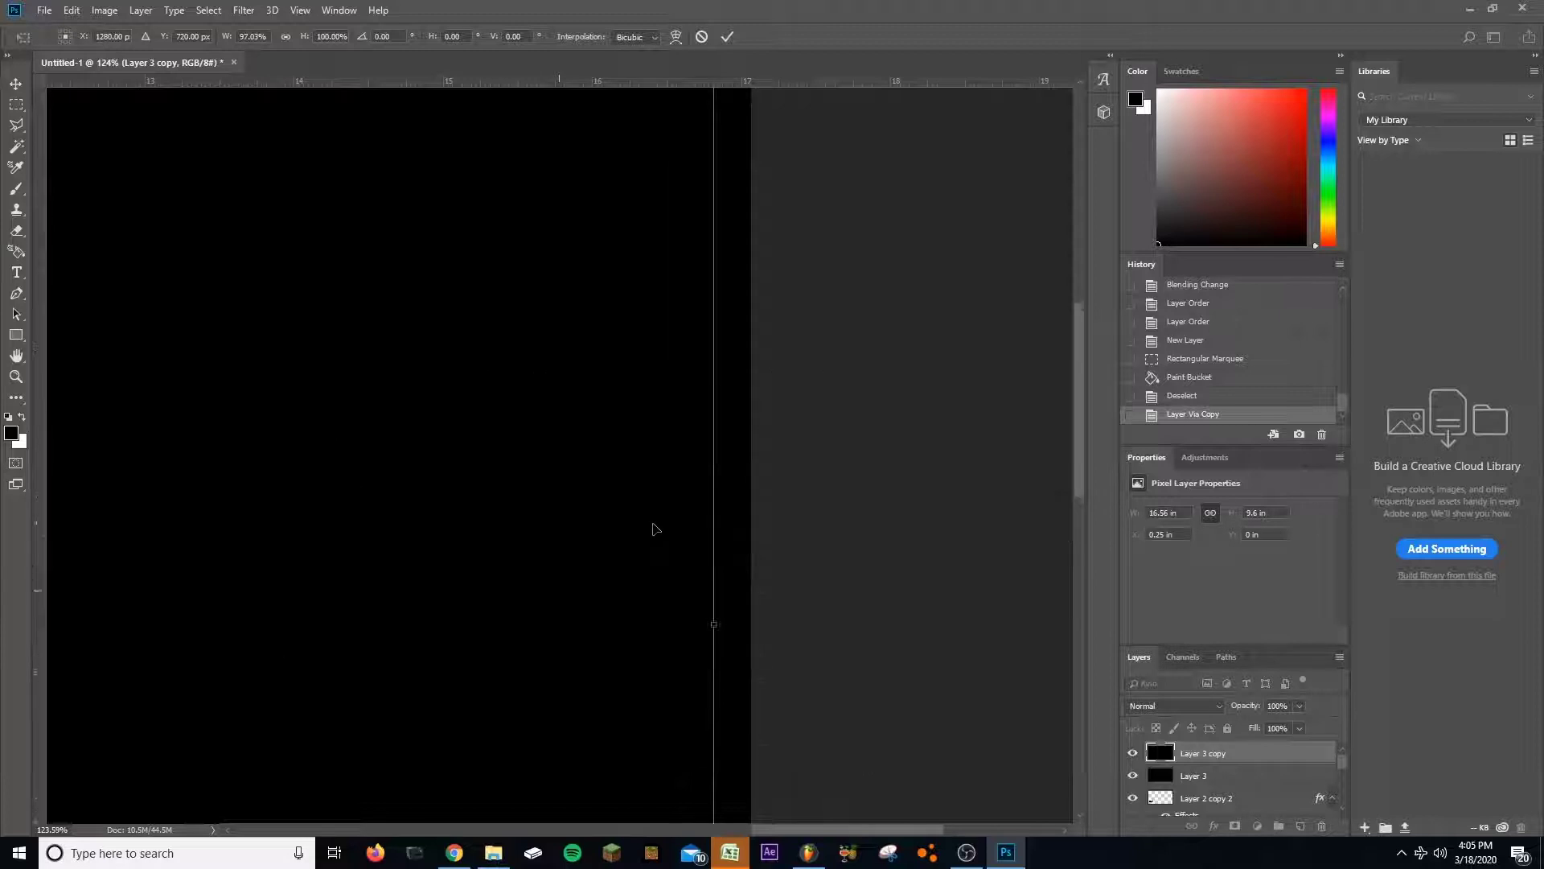
Step: Narrow the Layer 3 copy further to about 16.39 in wide, keeping it centred horizontally
key("ctrl+0")
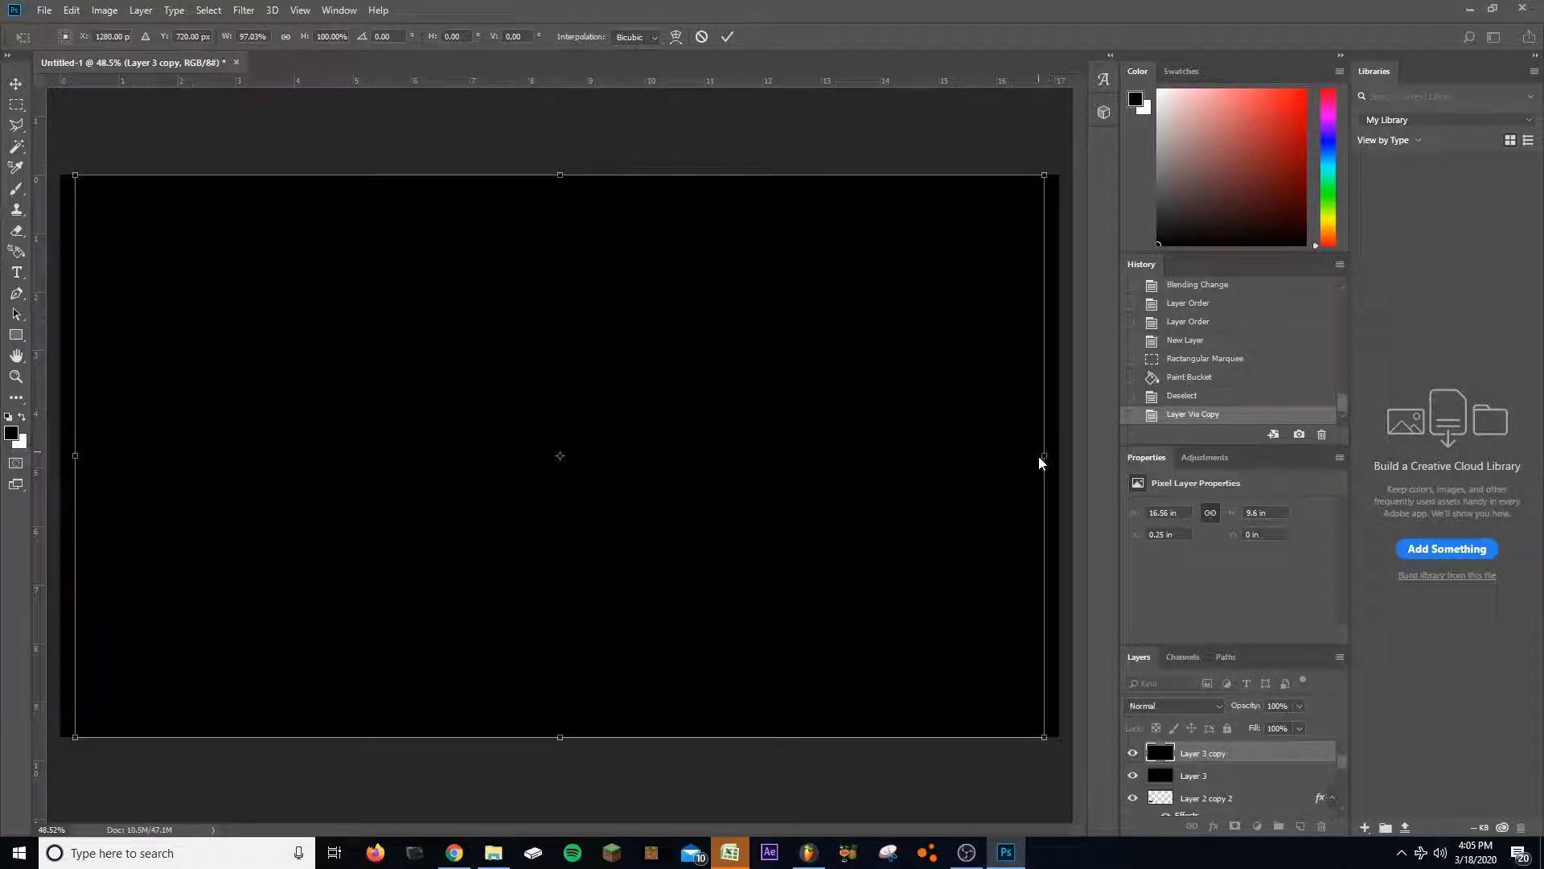
left_click_drag(1043, 456, 1043, 462)
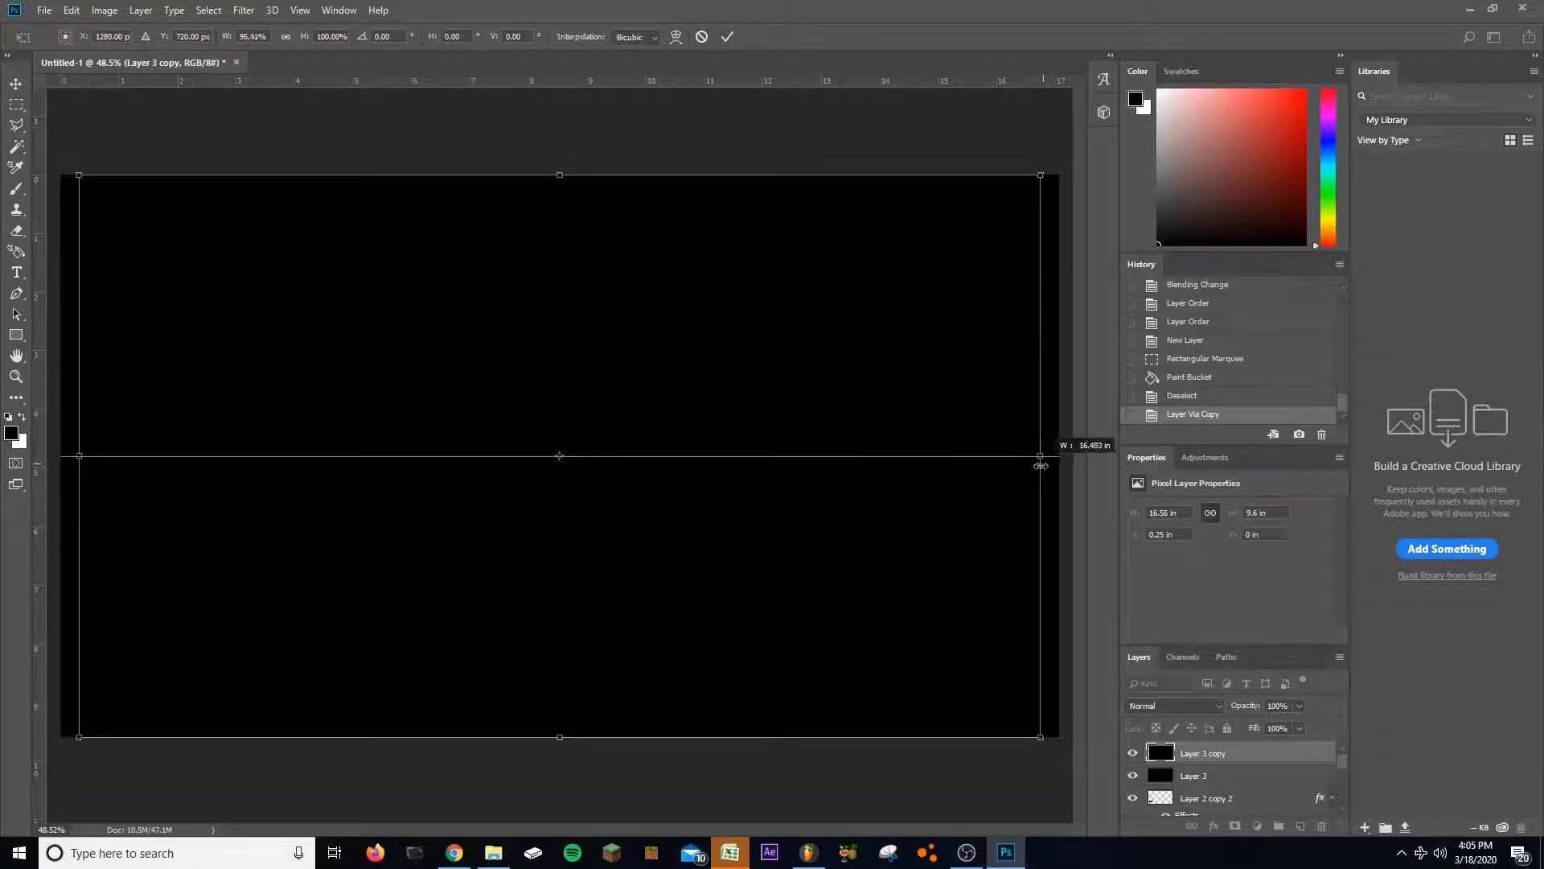
left_click_drag(1041, 464, 1039, 465)
left_click_drag(559, 174, 557, 197)
scroll(832, 221, "up", 1)
key("ctrl+z")
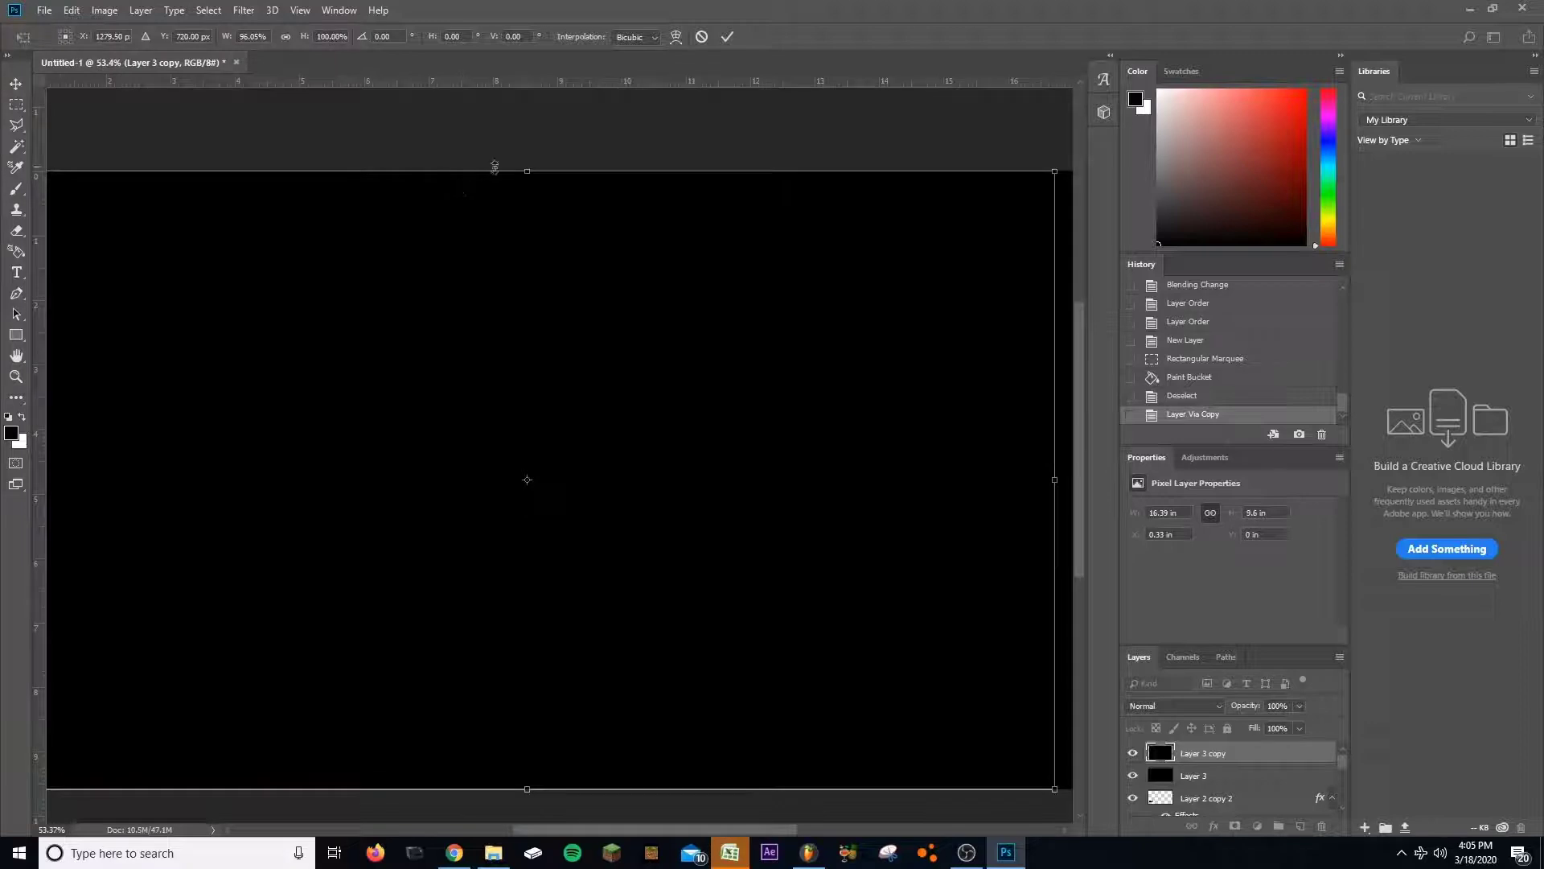
Step: Lower the top edge of Layer 3 copy until it is about 9.25 in tall, and apply the transform
left_click_drag(525, 174, 524, 198)
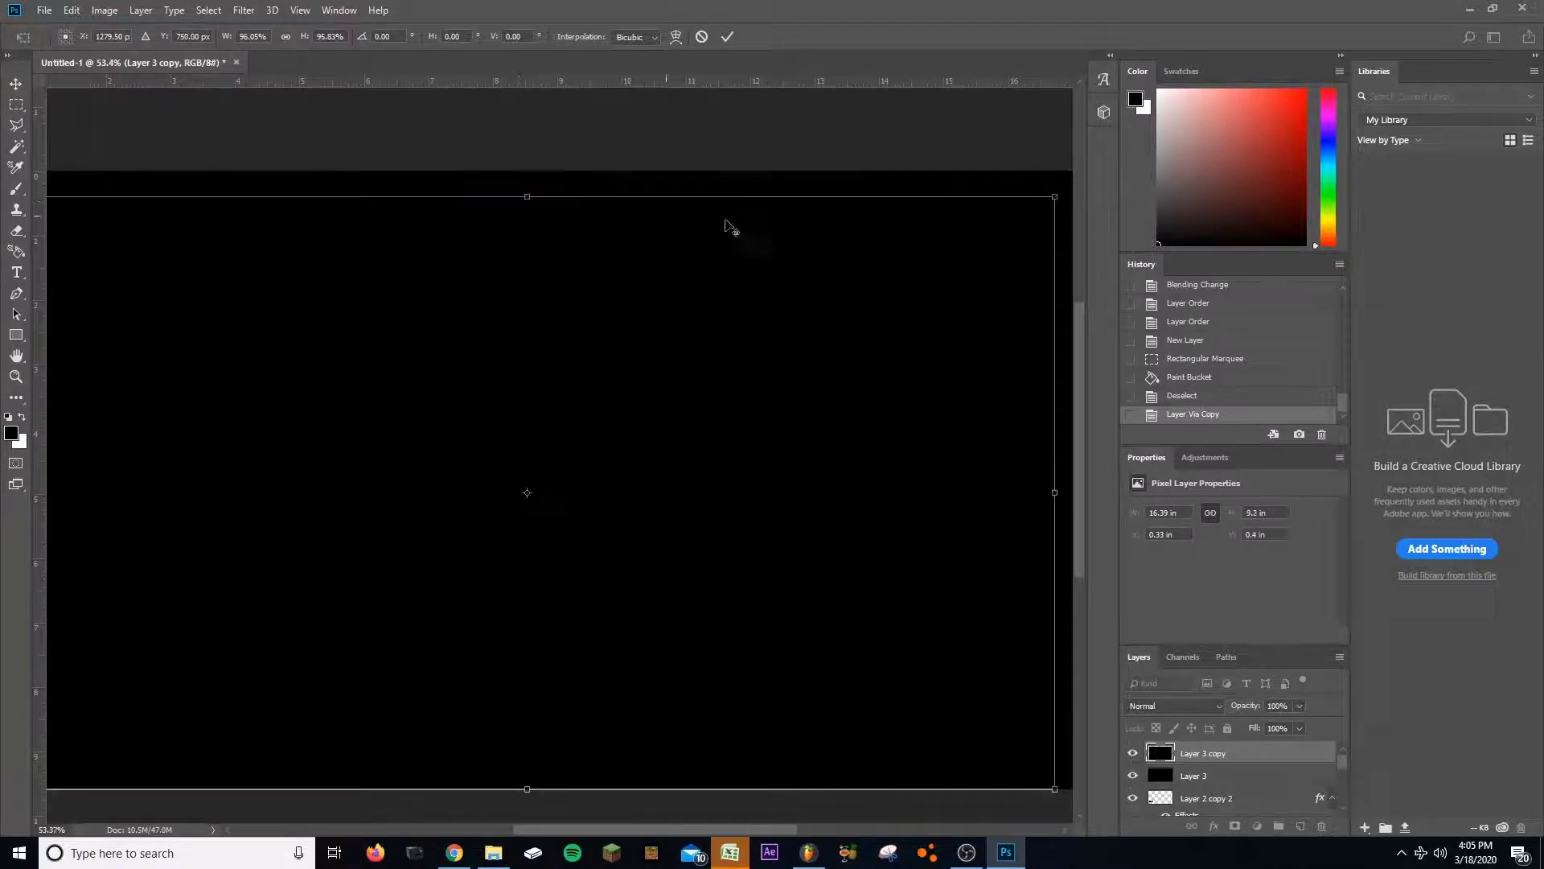
scroll(802, 219, "up", 5)
scroll(802, 219, "up", 5)
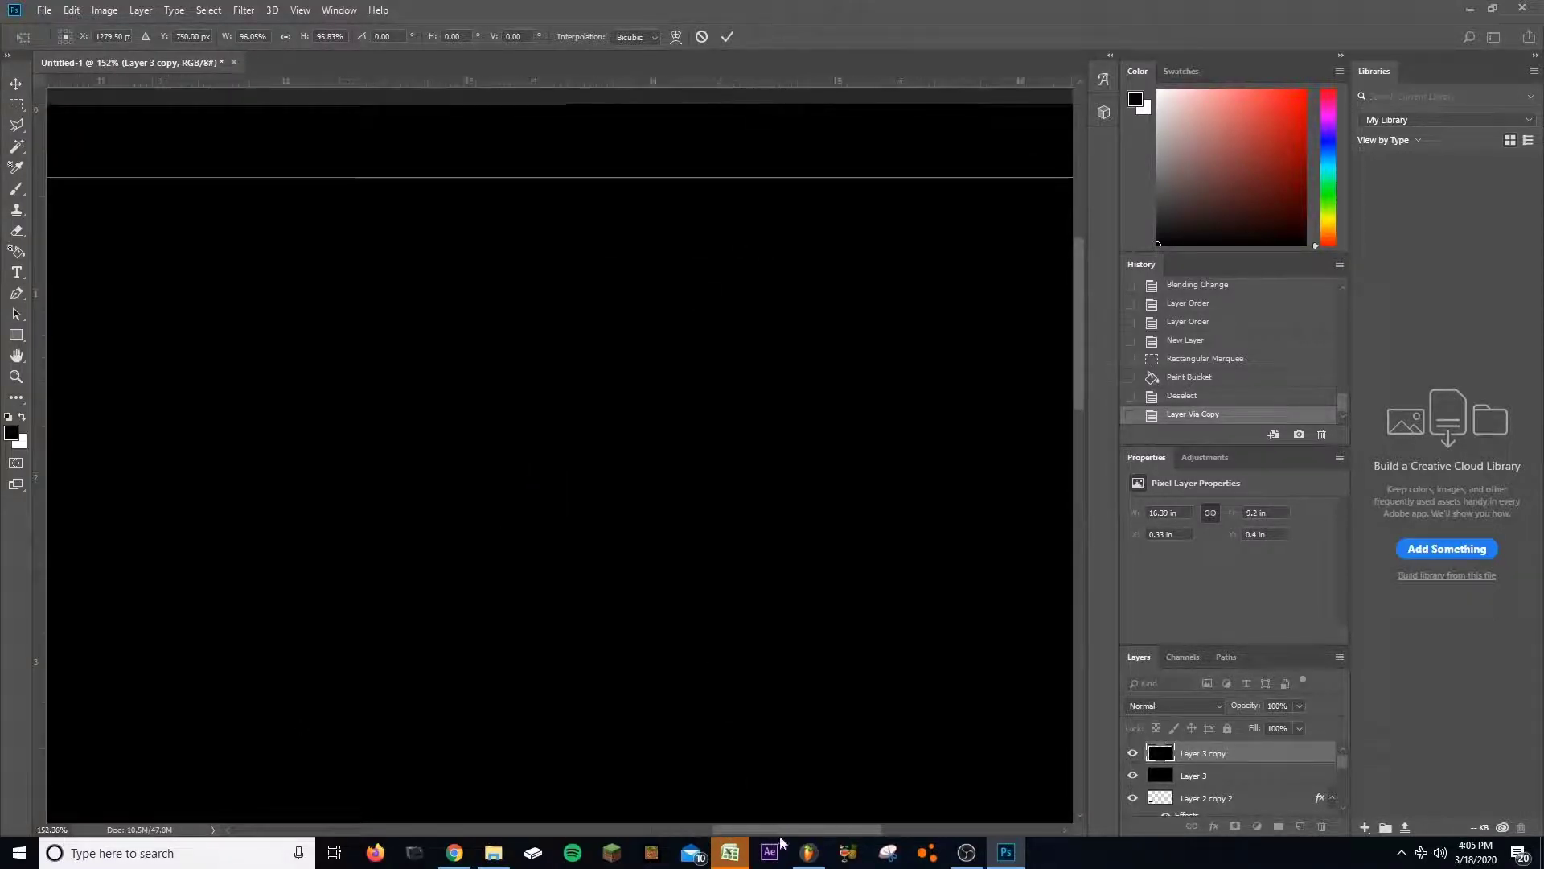
left_click_drag(713, 832, 821, 828)
scroll(827, 248, "up", 4)
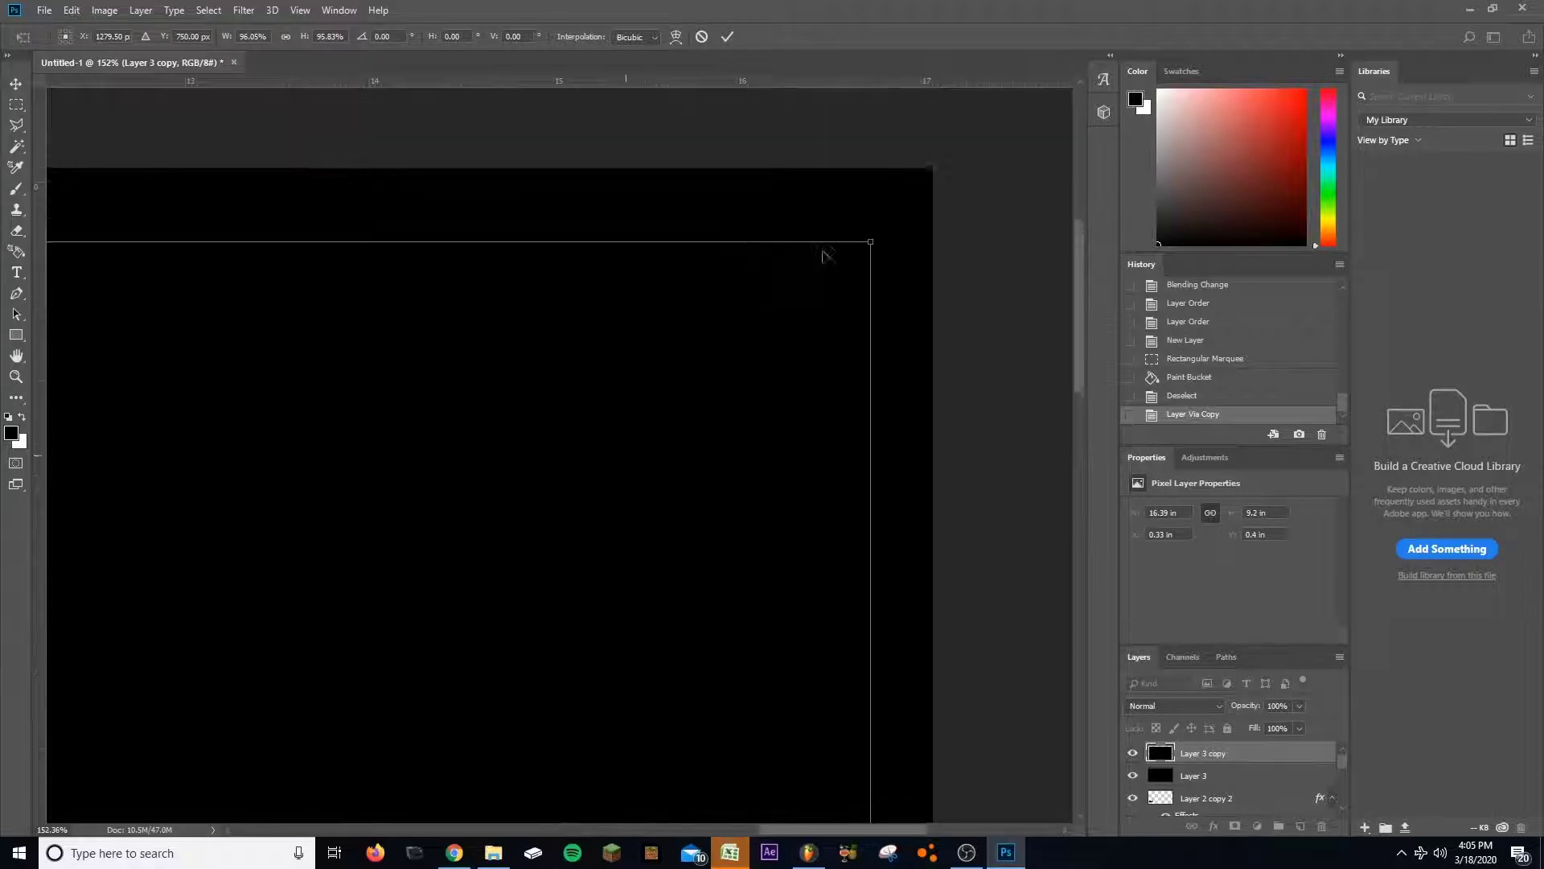
scroll(900, 311, "up", 8)
scroll(881, 495, "down", 2)
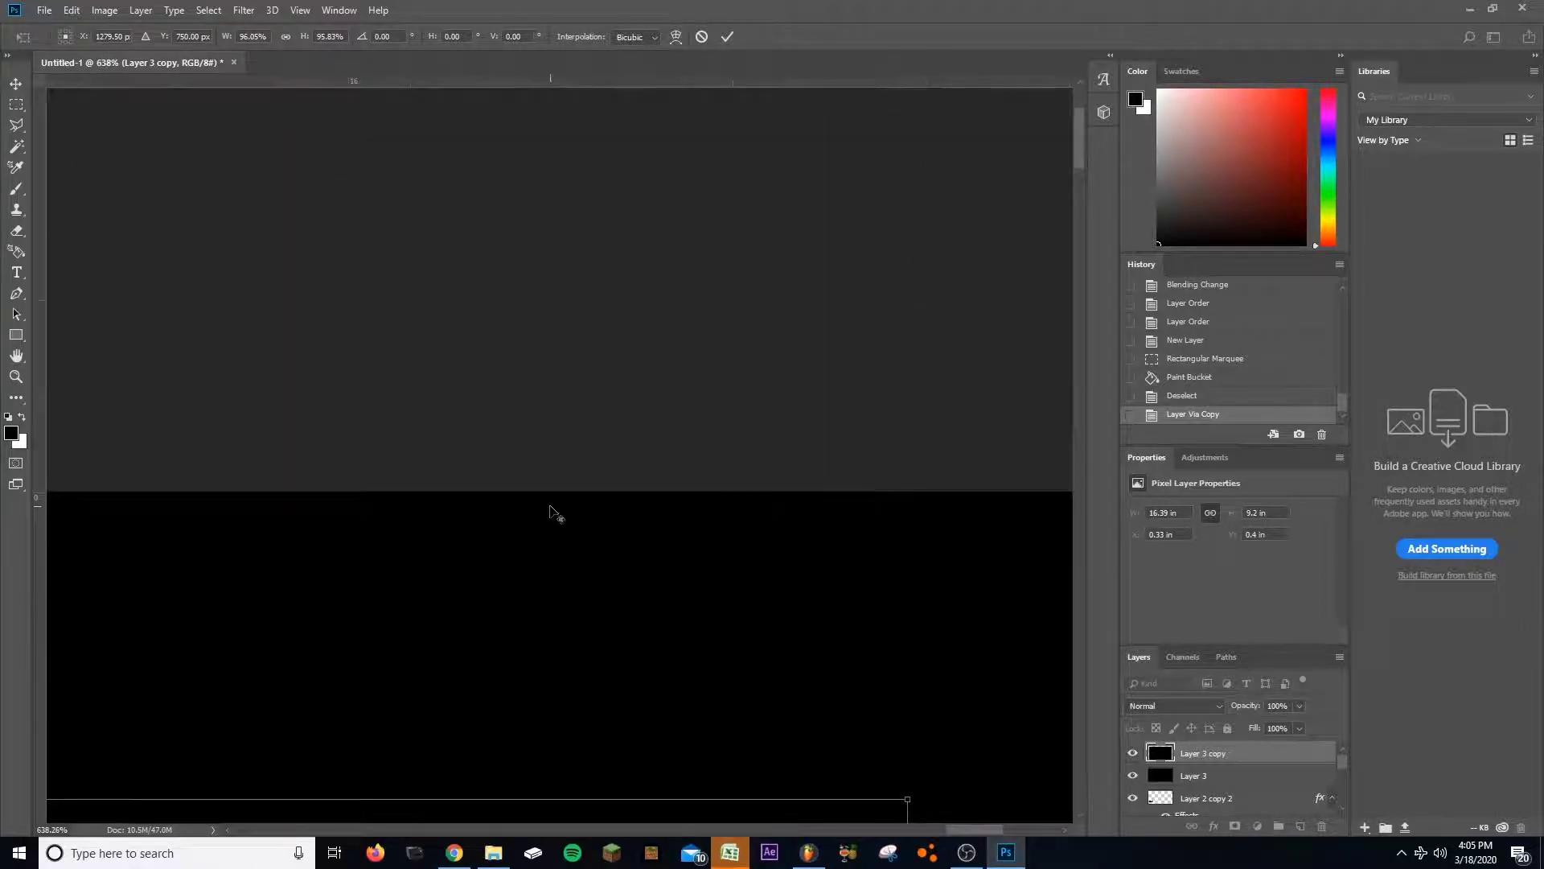
left_click_drag(774, 797, 776, 762)
scroll(697, 663, "down", 1)
scroll(761, 583, "down", 1)
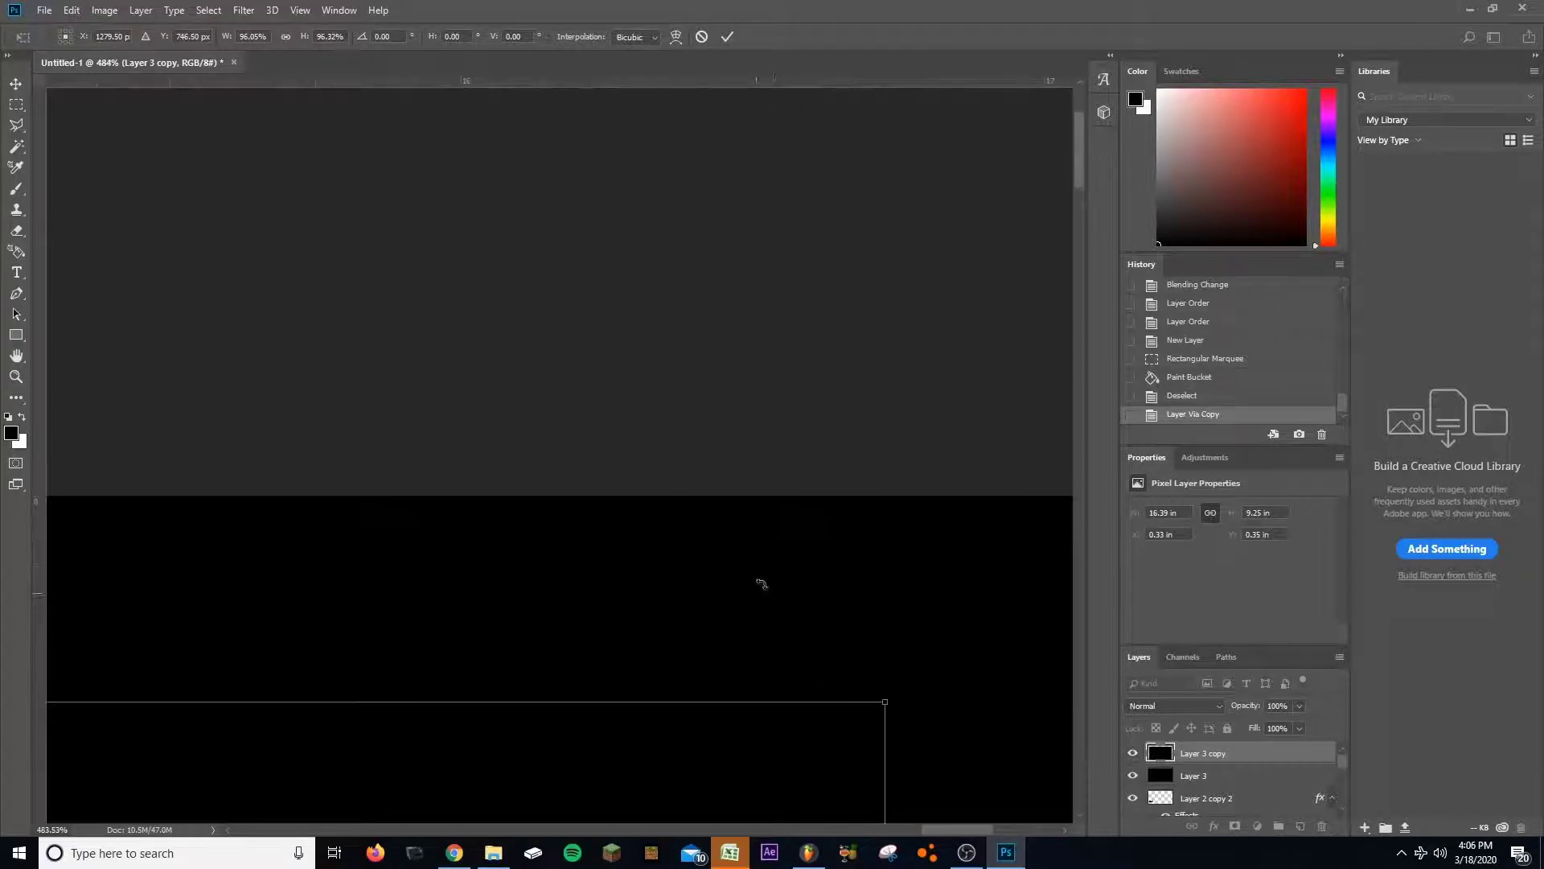
scroll(780, 565, "down", 2)
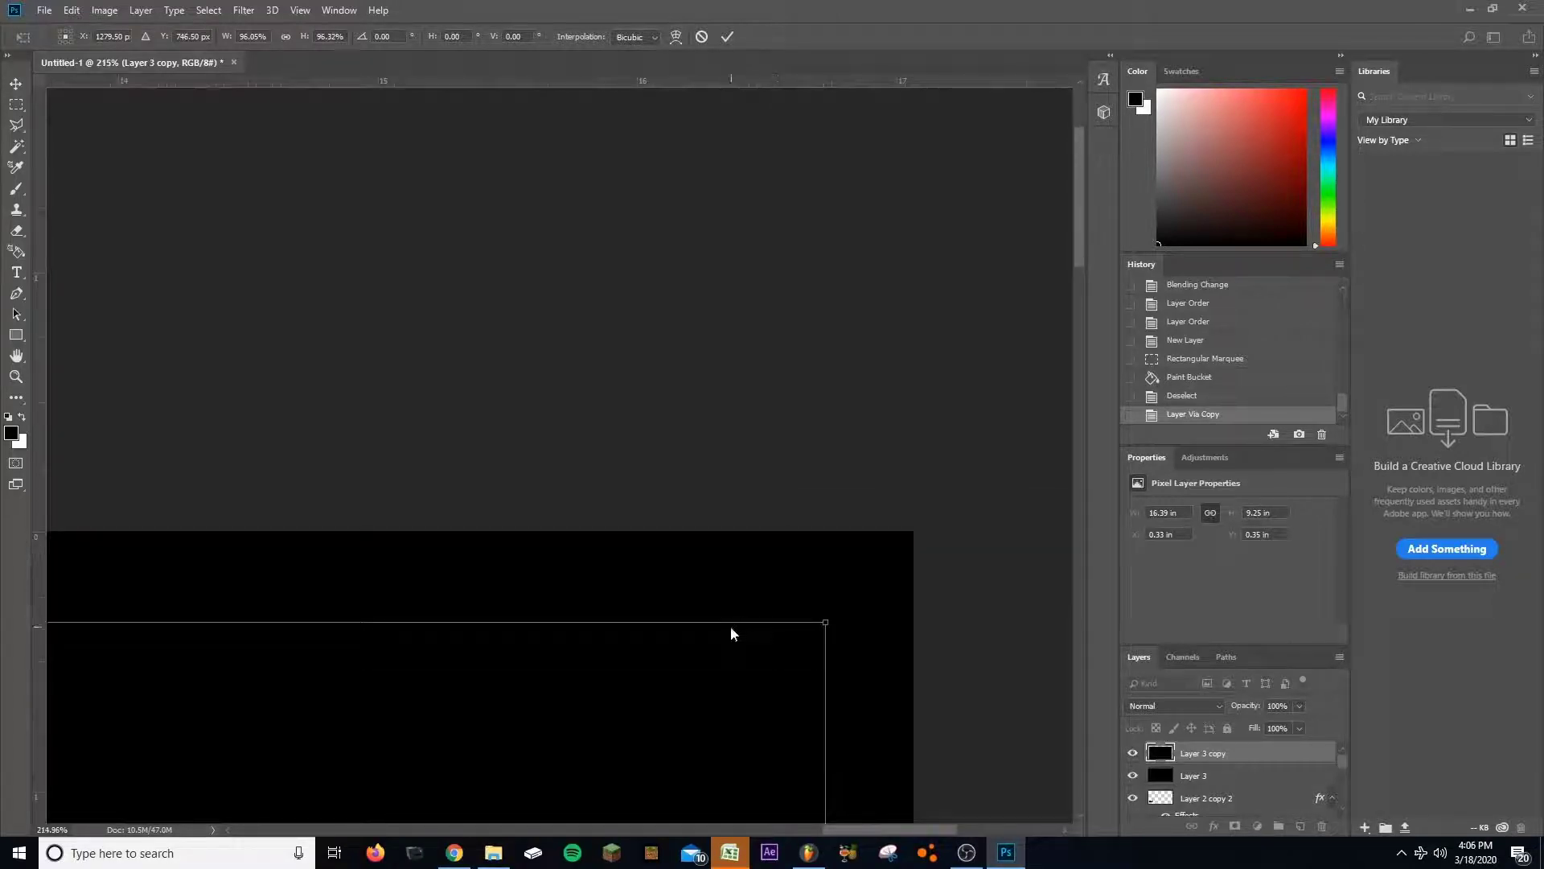
key("alt+space")
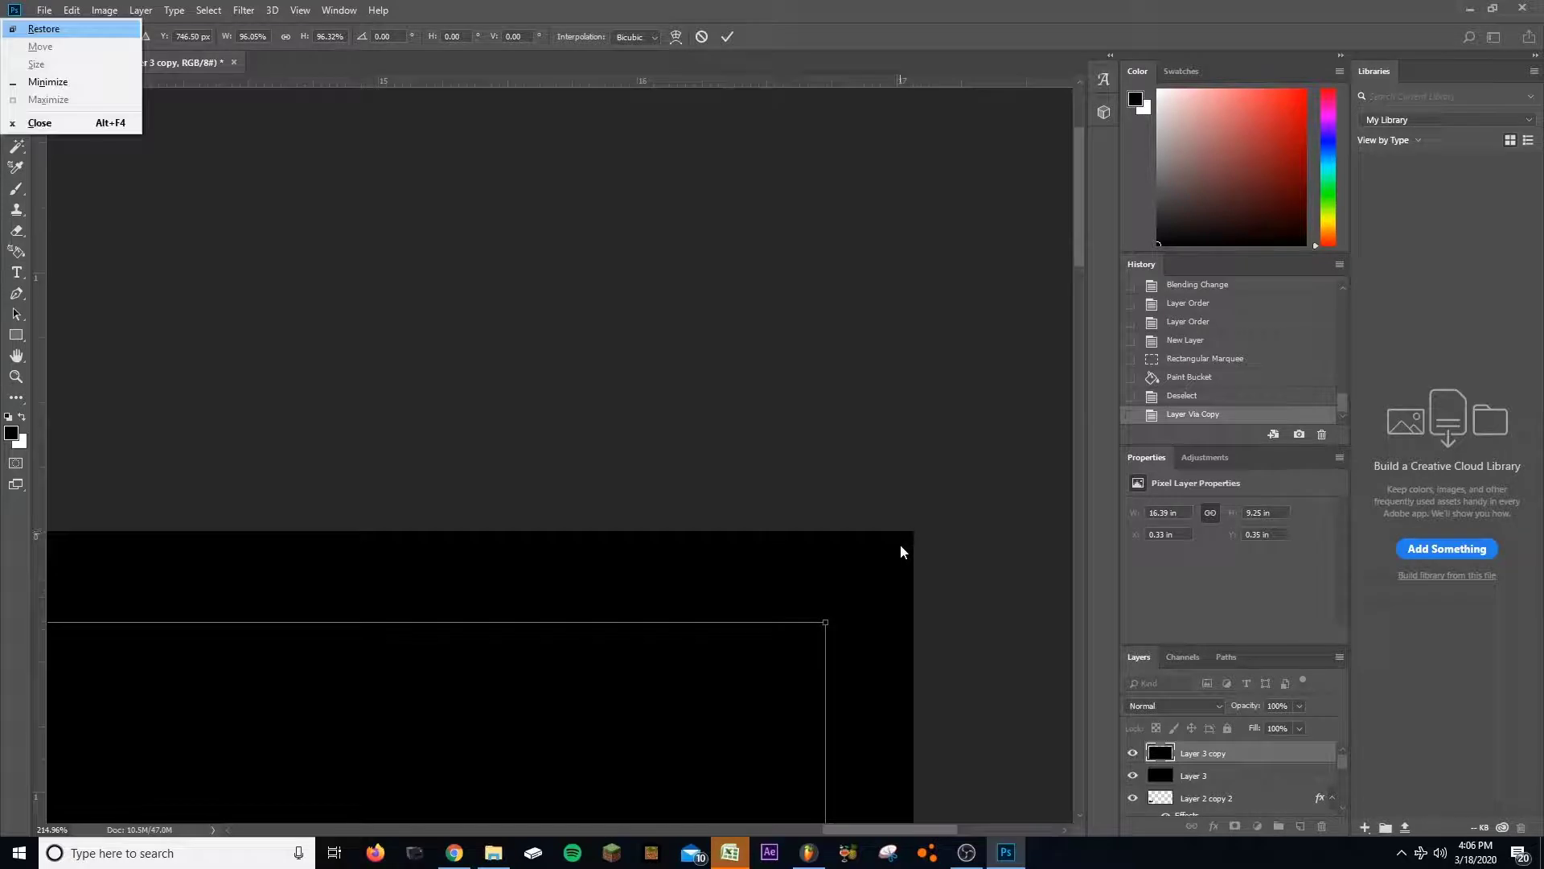
left_click(761, 659)
key("Return")
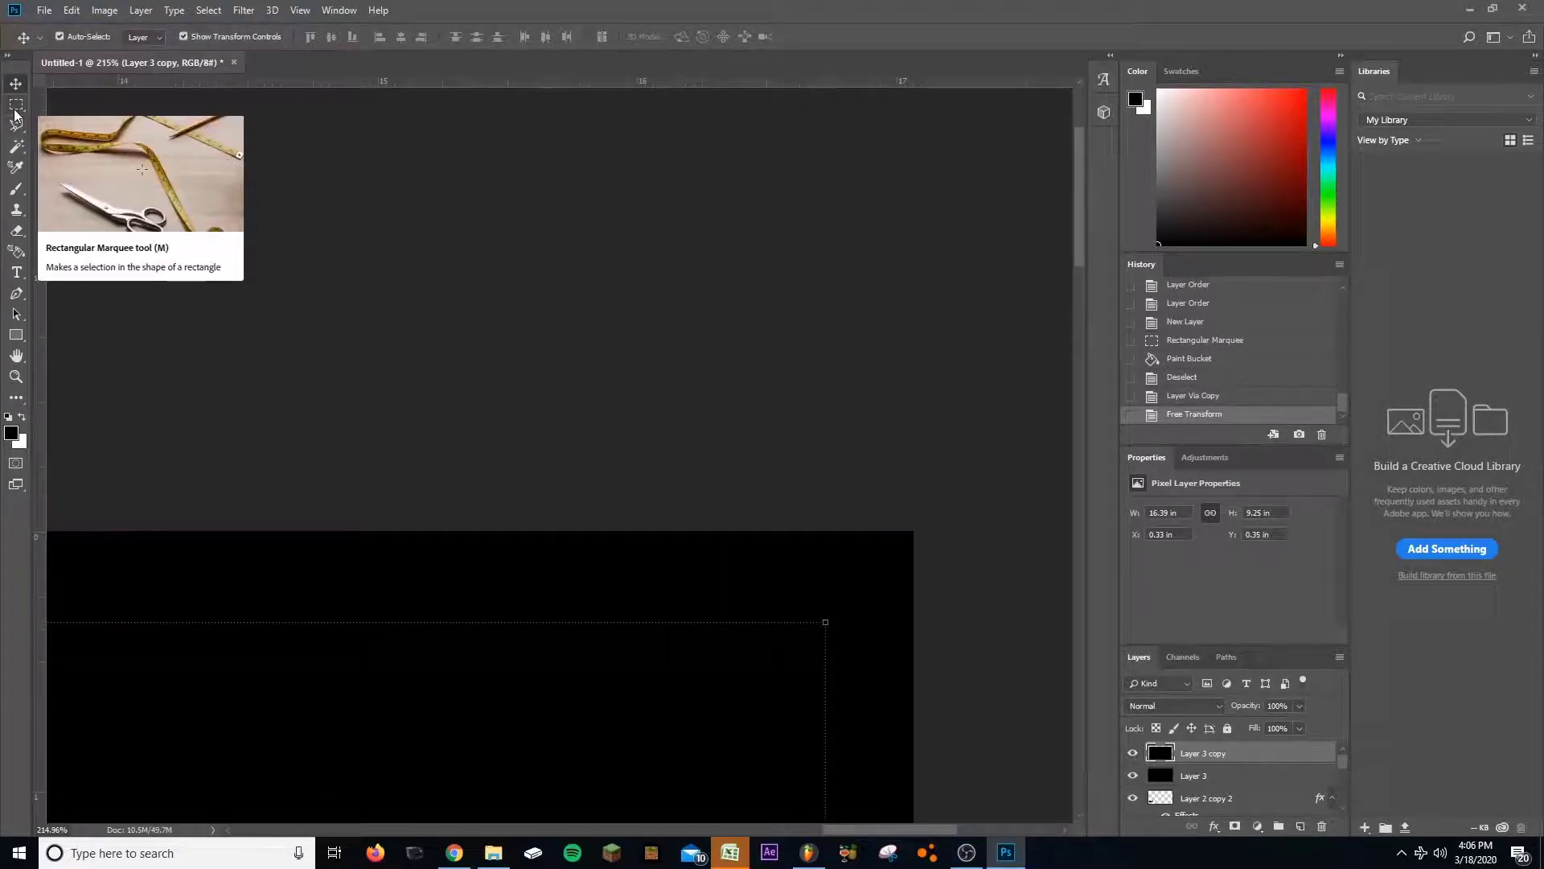
Step: Check the upper-right corner margins with a marquee selection, deselect, and stretch the Layer 3 copy's top edge up to about 9.29 in tall
left_click(15, 109)
left_click_drag(826, 621, 913, 530)
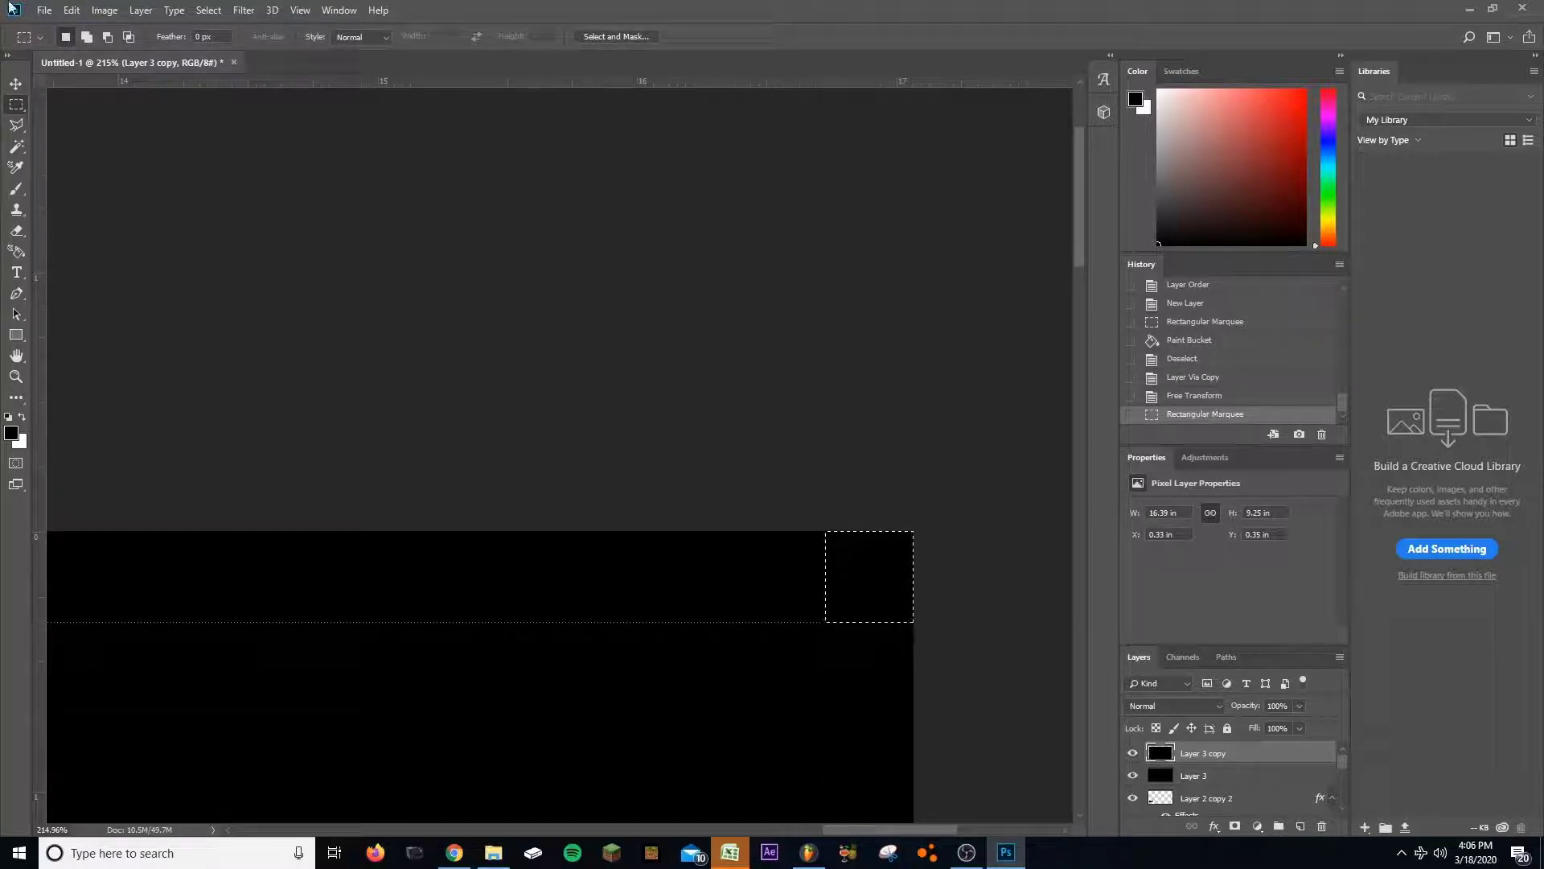
key("v")
key("ctrl+d")
left_click_drag(706, 621, 713, 612)
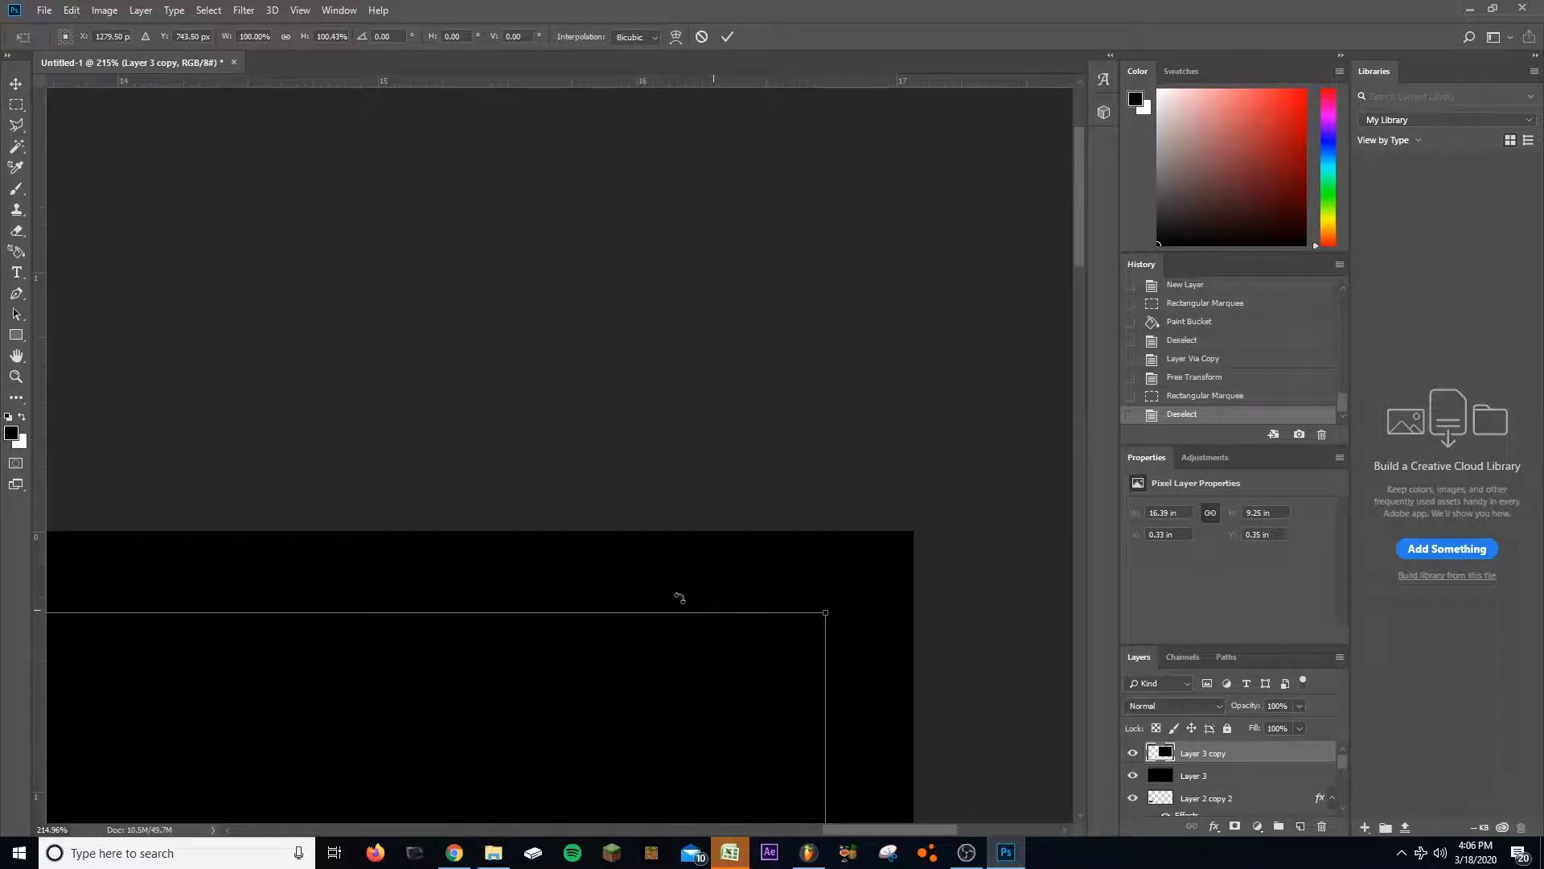
left_click(15, 103)
left_click(730, 316)
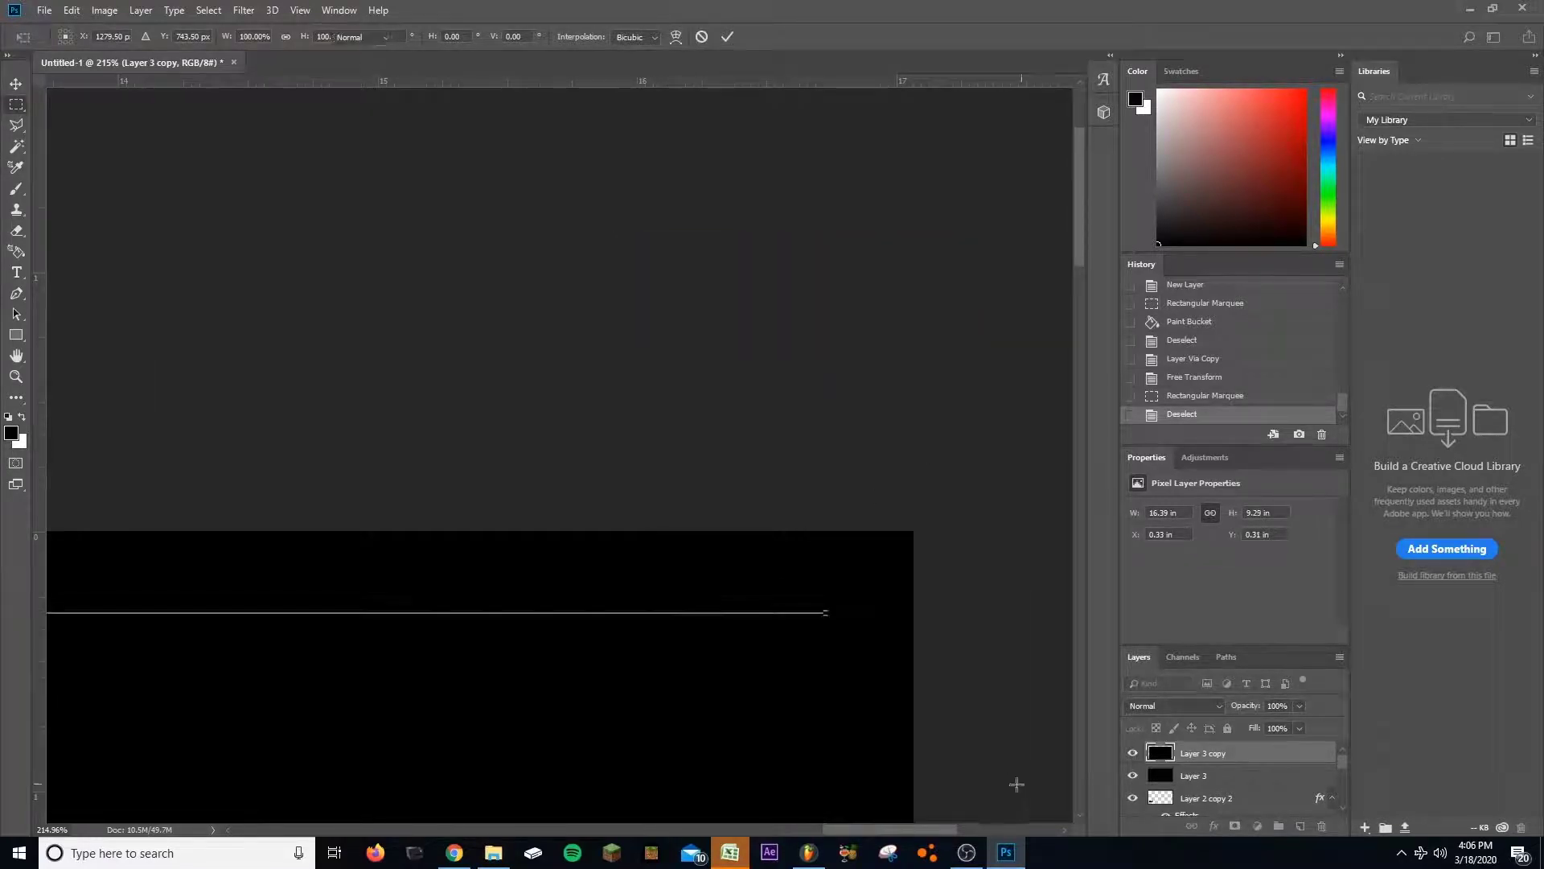
Step: Compare the corner margins with another marquee, deselect, and shorten Layer 3 copy from the top to about 9.27 in tall
left_click_drag(822, 611, 918, 524)
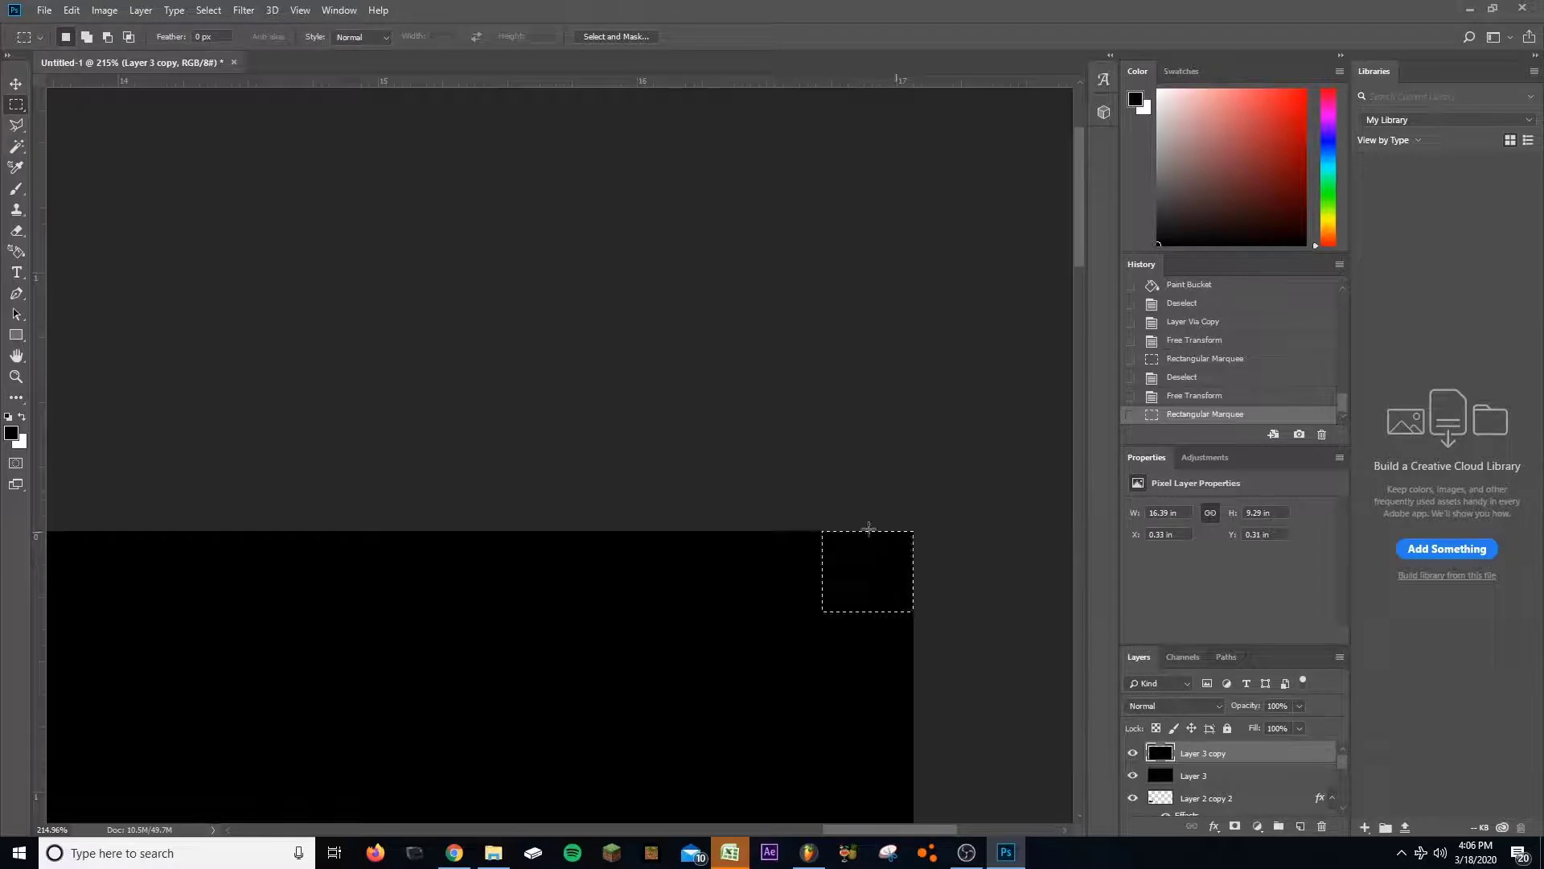
key("ctrl+d")
left_click(15, 84)
left_click_drag(641, 611, 639, 616)
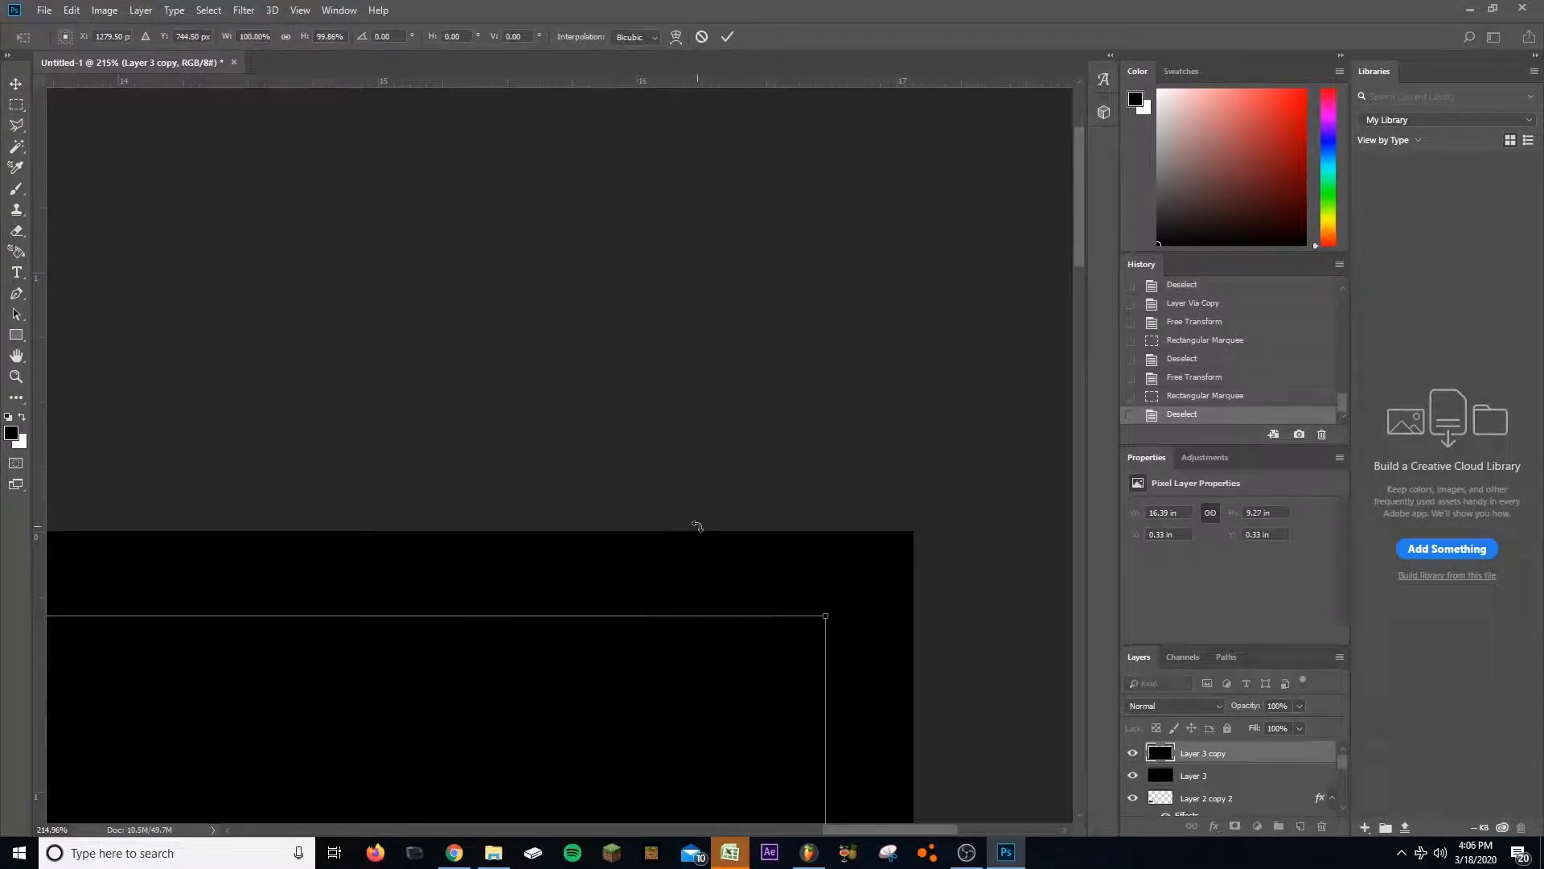
key("Return")
Step: Cut the shape of Layer 3 copy out of Layer 3 to leave a black border, and delete Layer 3 copy
key("ctrl+0")
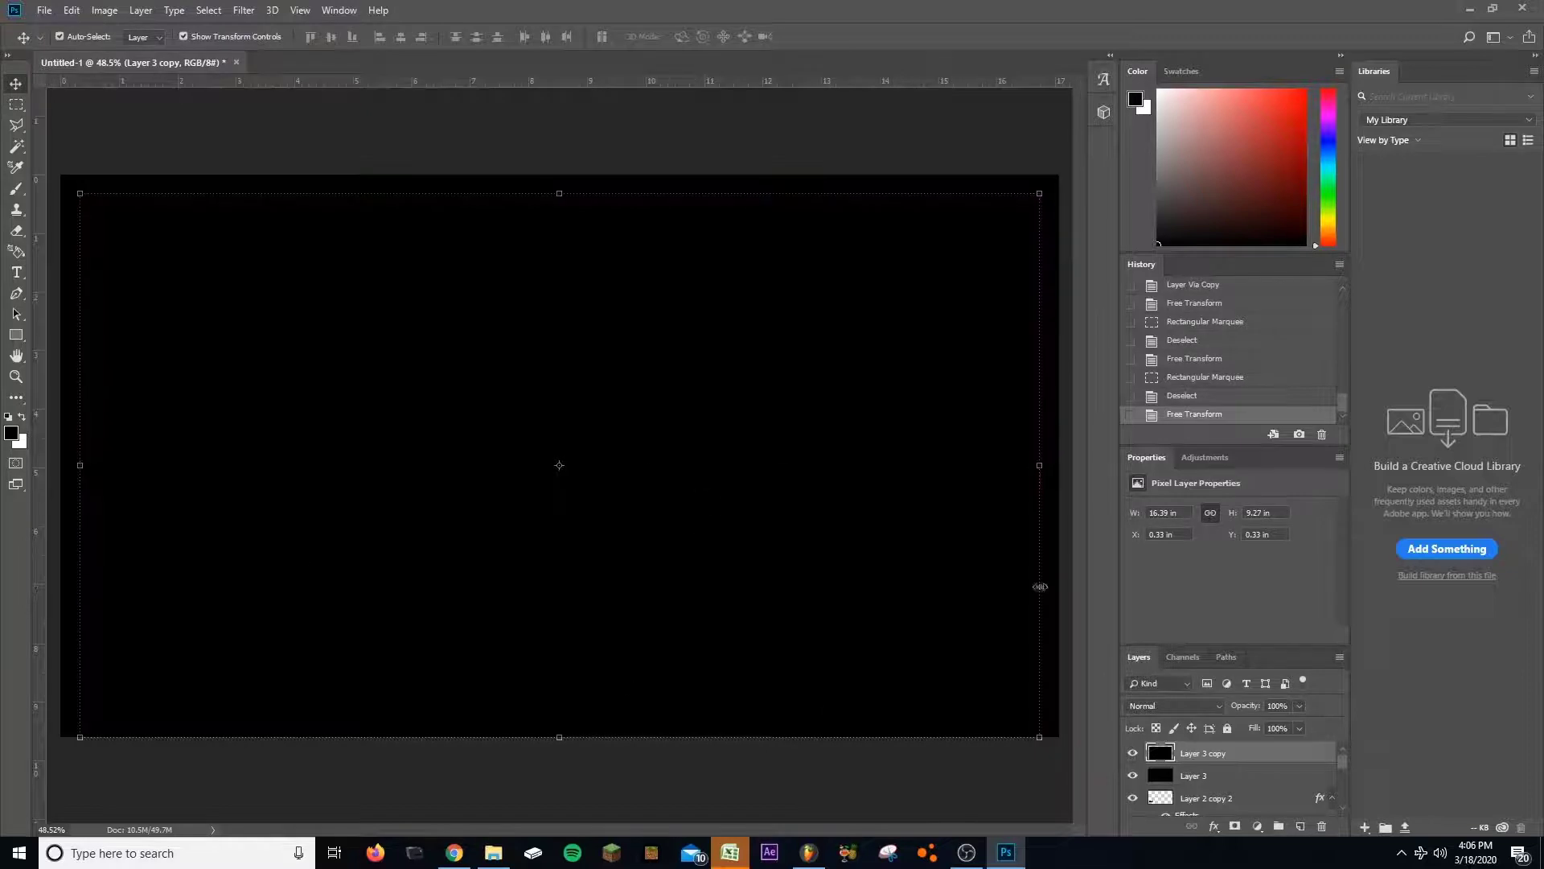
left_click(1161, 756, "ctrl")
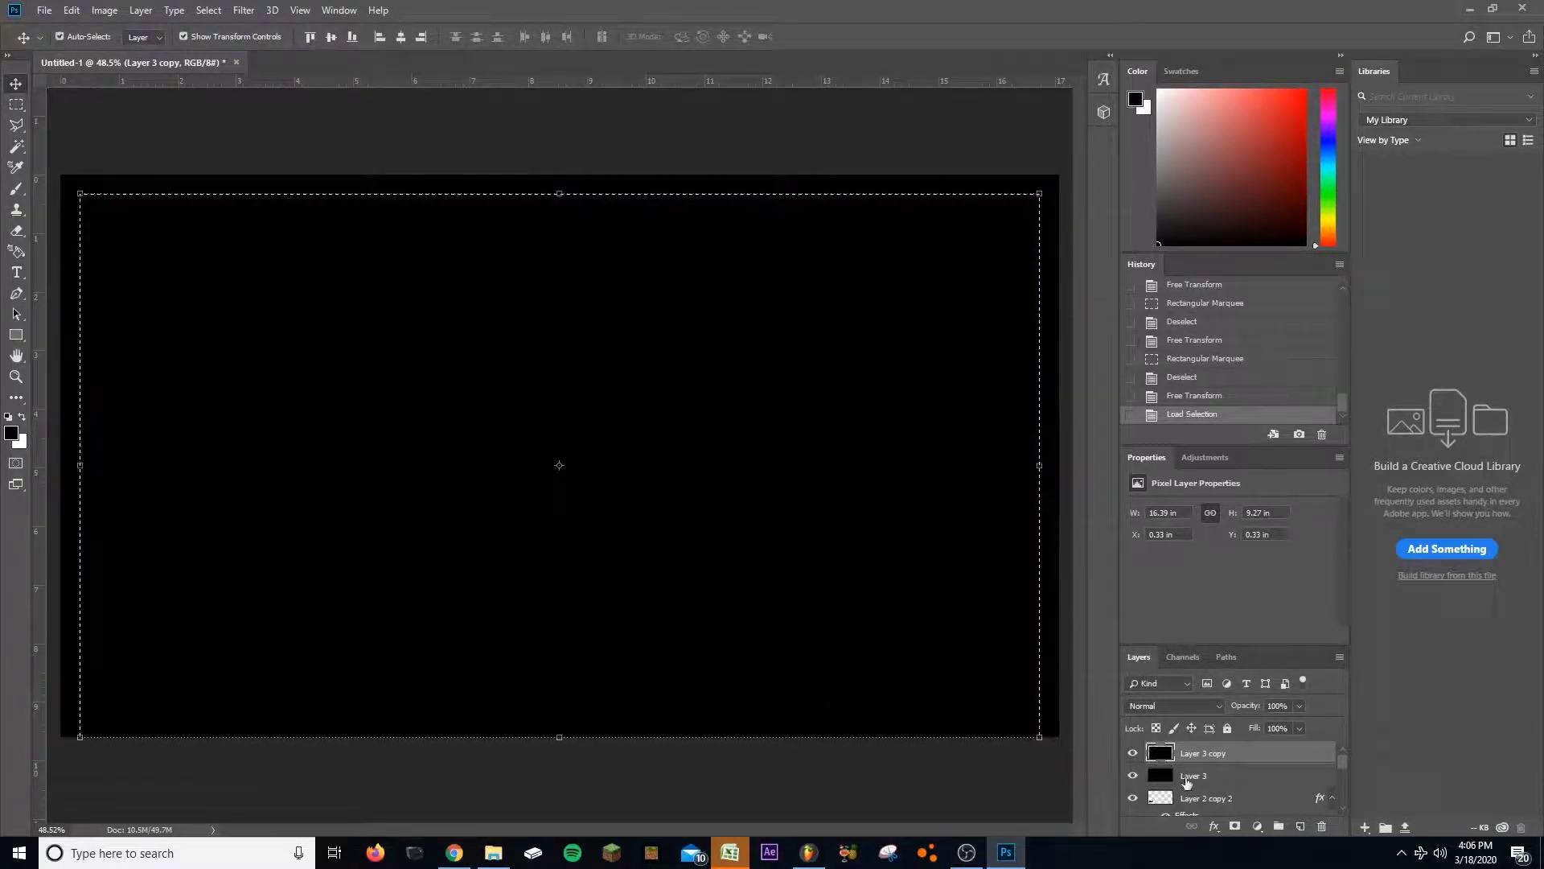
left_click(1189, 780)
key("Delete")
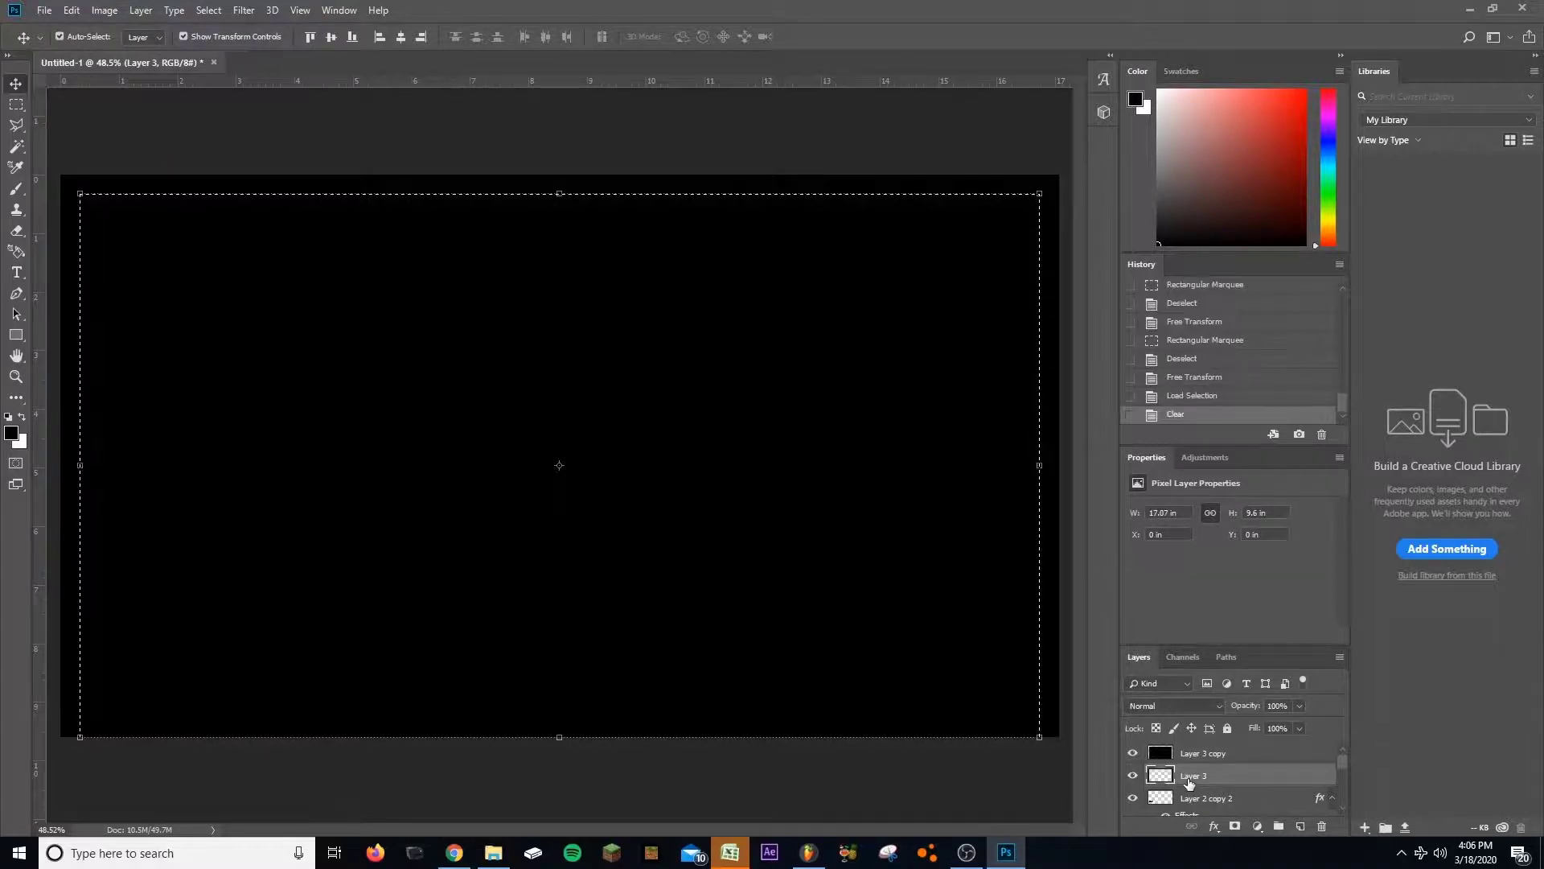
key("ctrl+d")
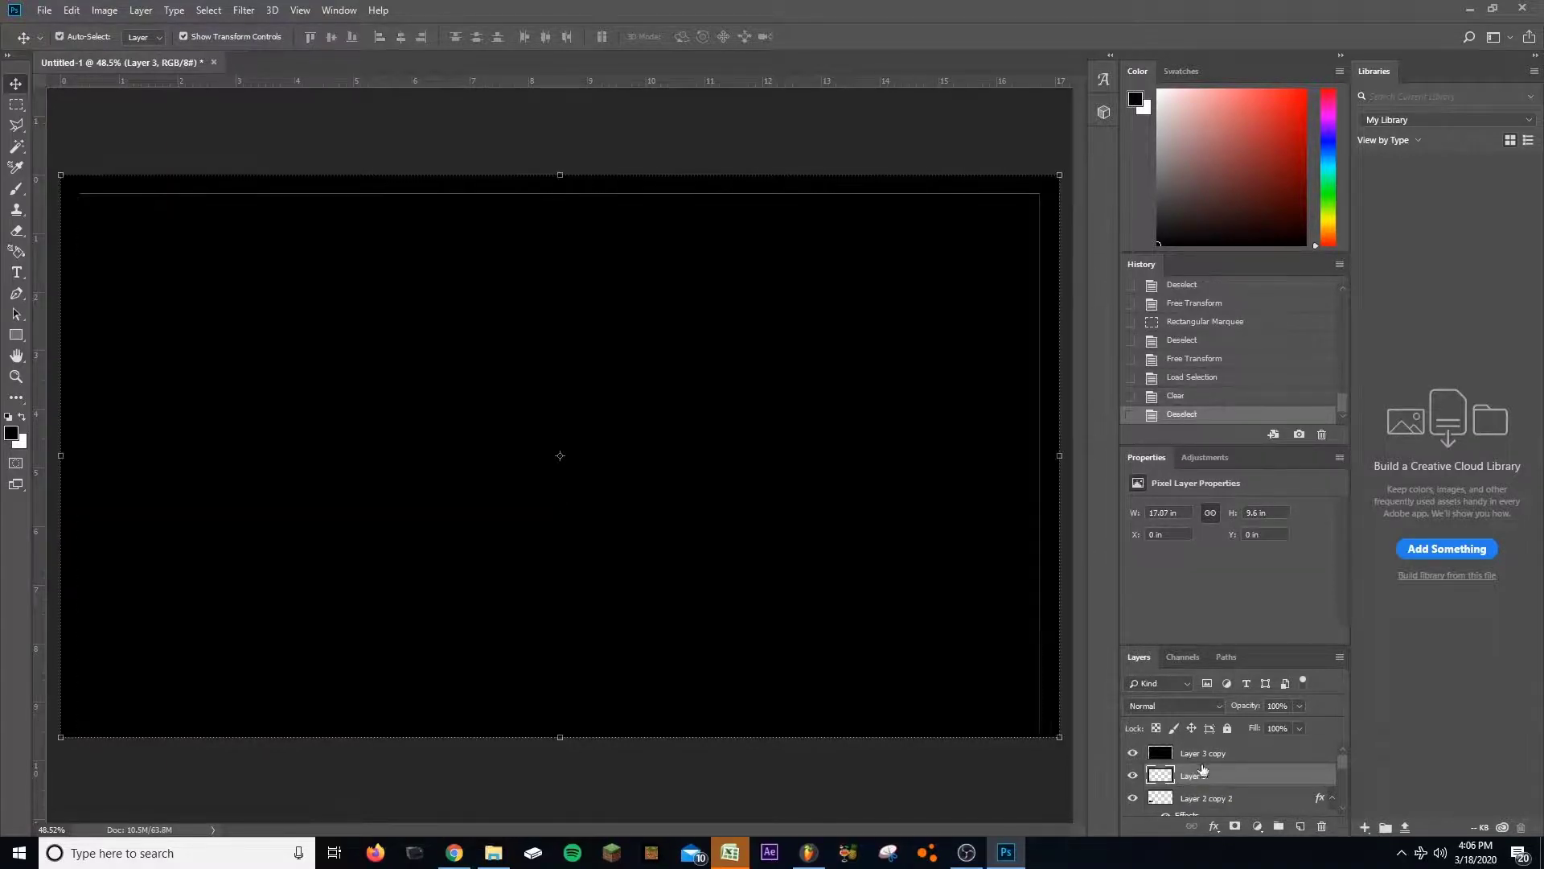
left_click(1201, 756)
key("Delete")
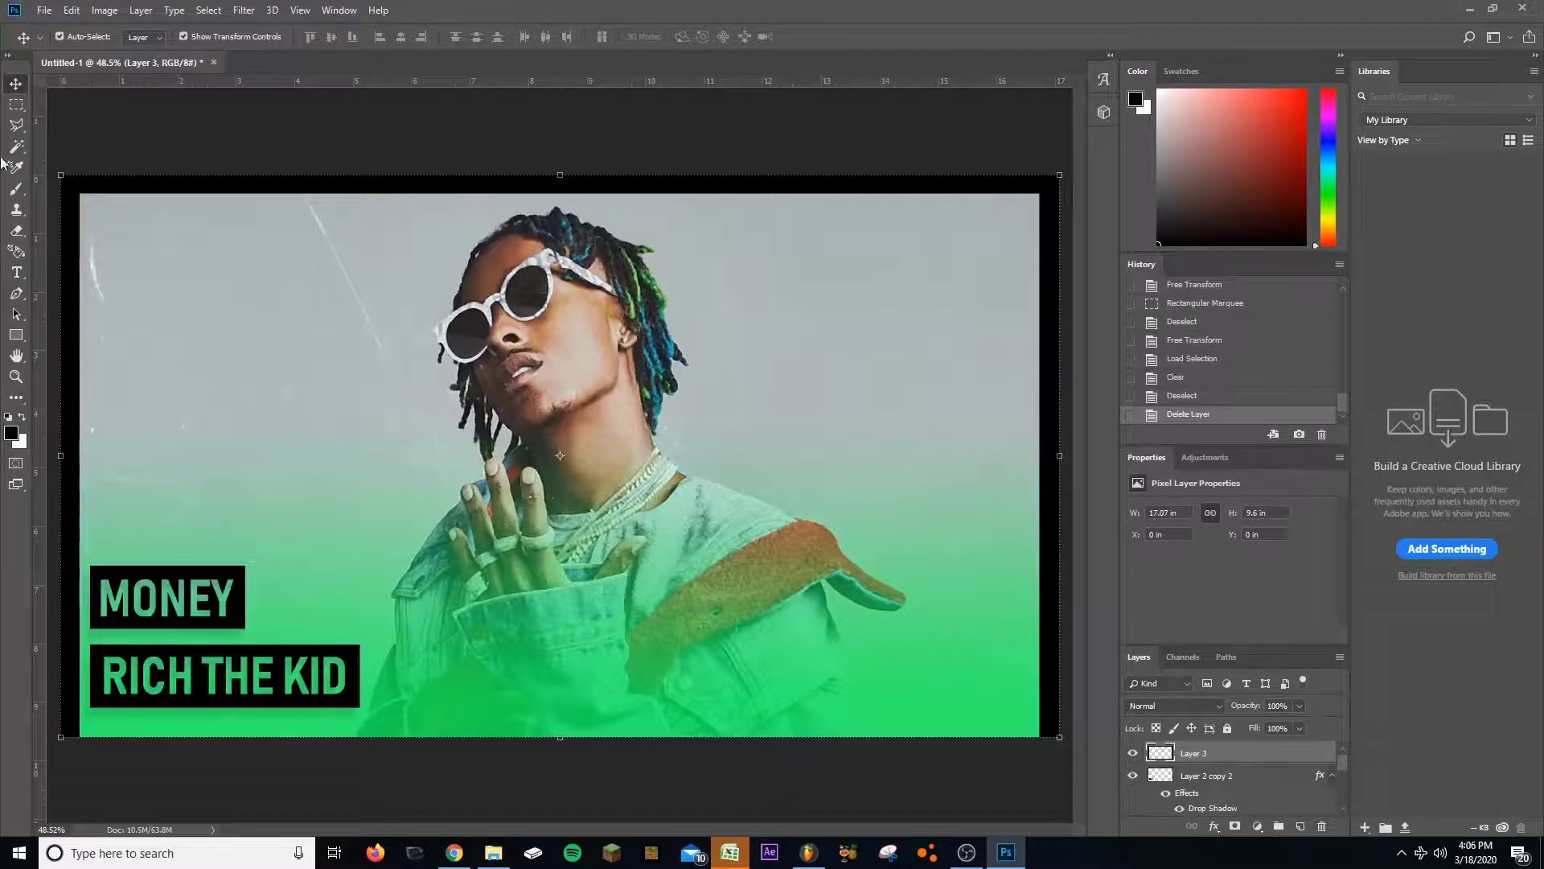
Step: Move the black border layer, Layer 3, down the layer stack to just above maxresdefault, beneath the green gradient
scroll(830, 270, "down", 1)
scroll(1191, 768, "down", 3)
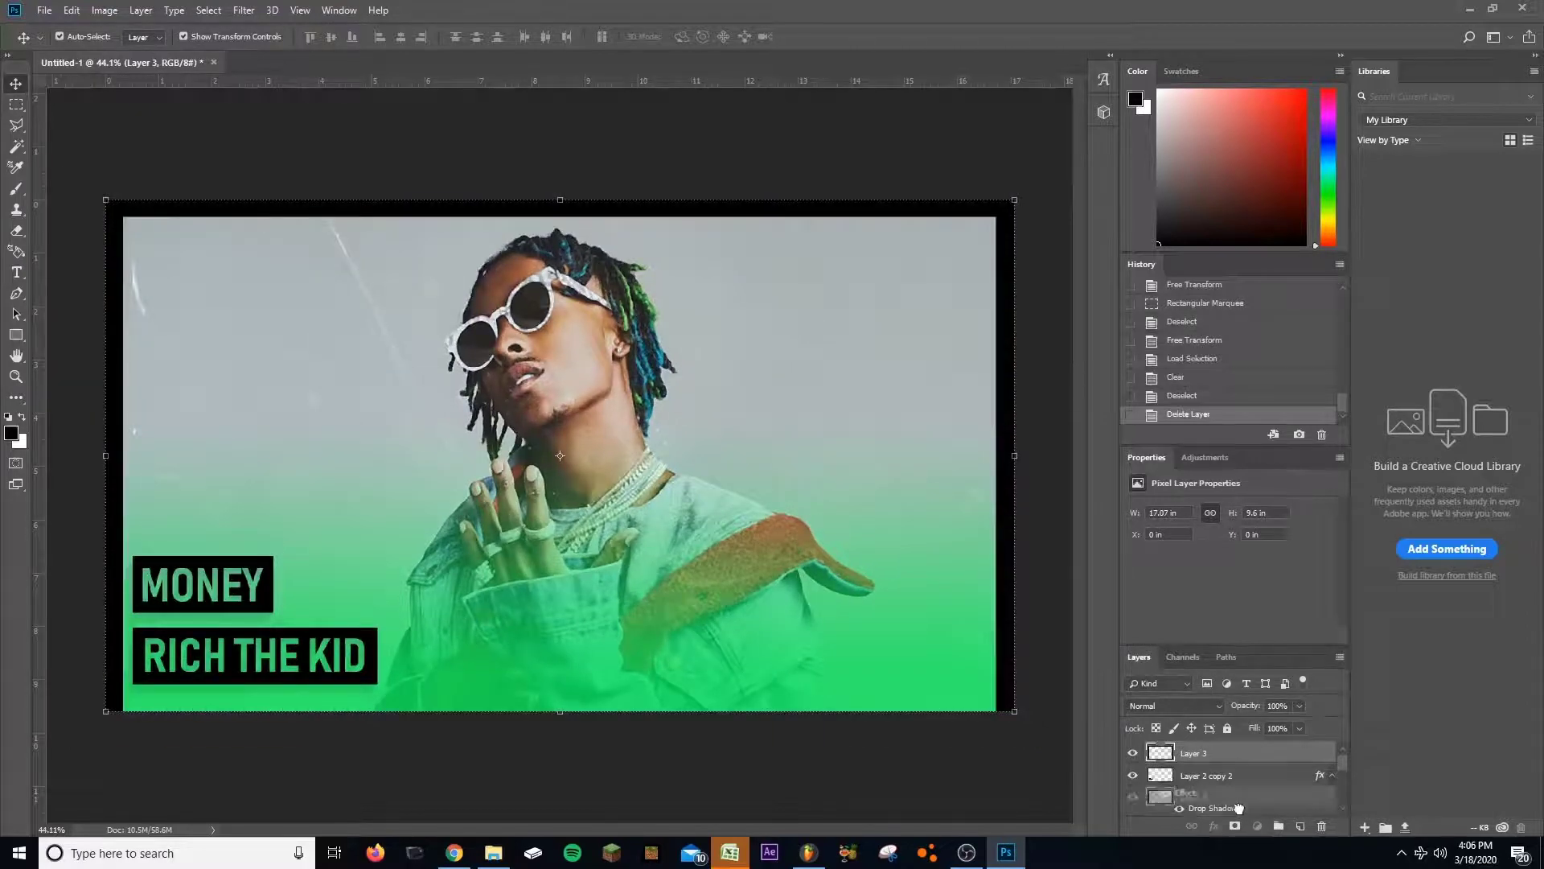
scroll(1203, 754, "up", 3)
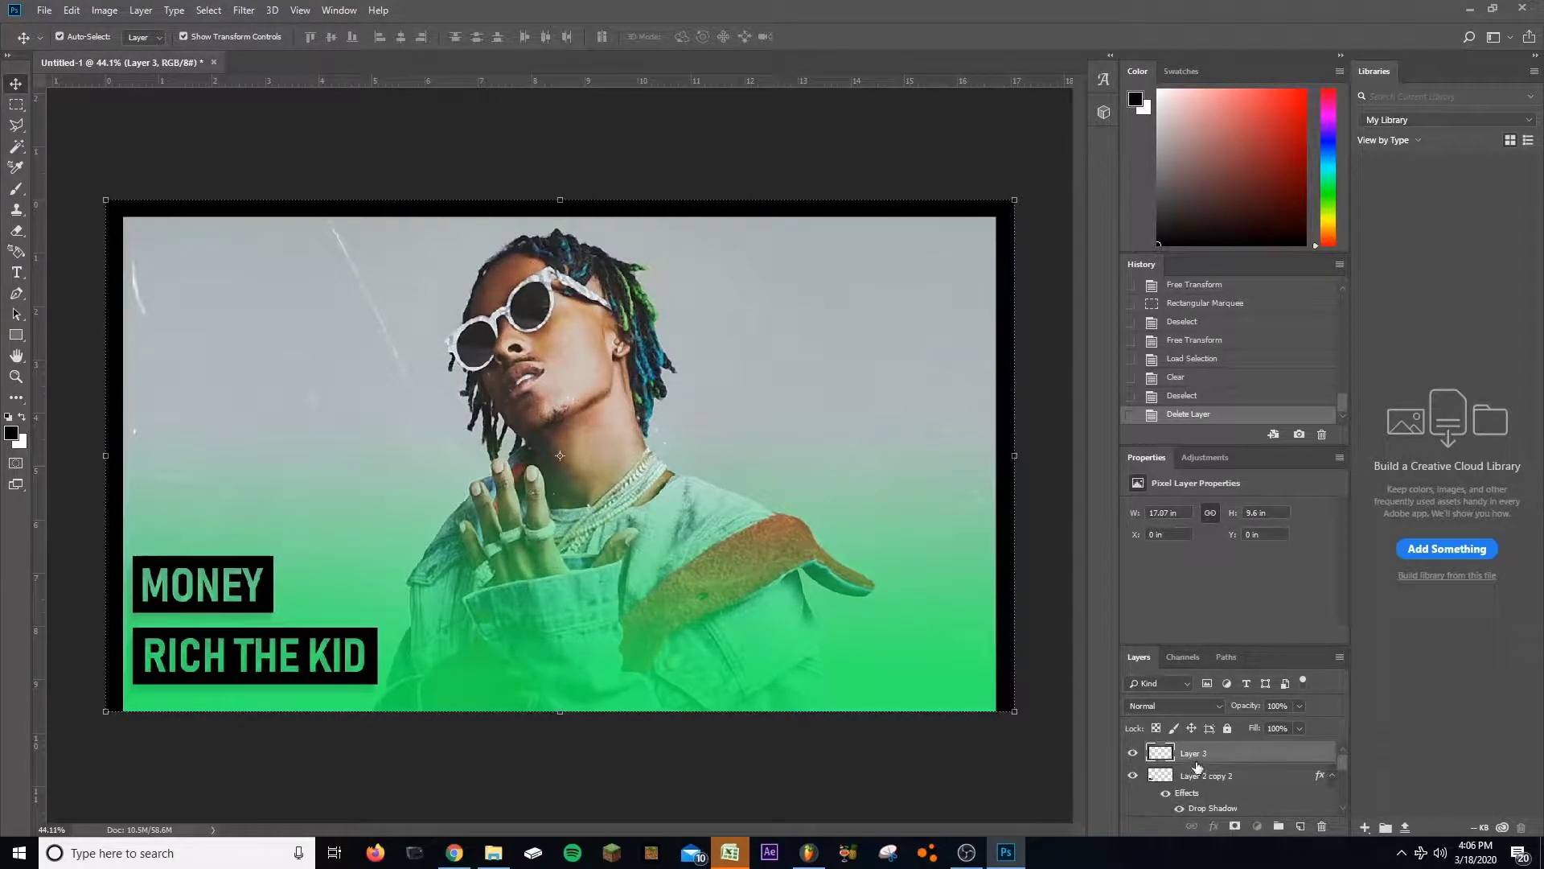
left_click_drag(1195, 762, 1166, 796)
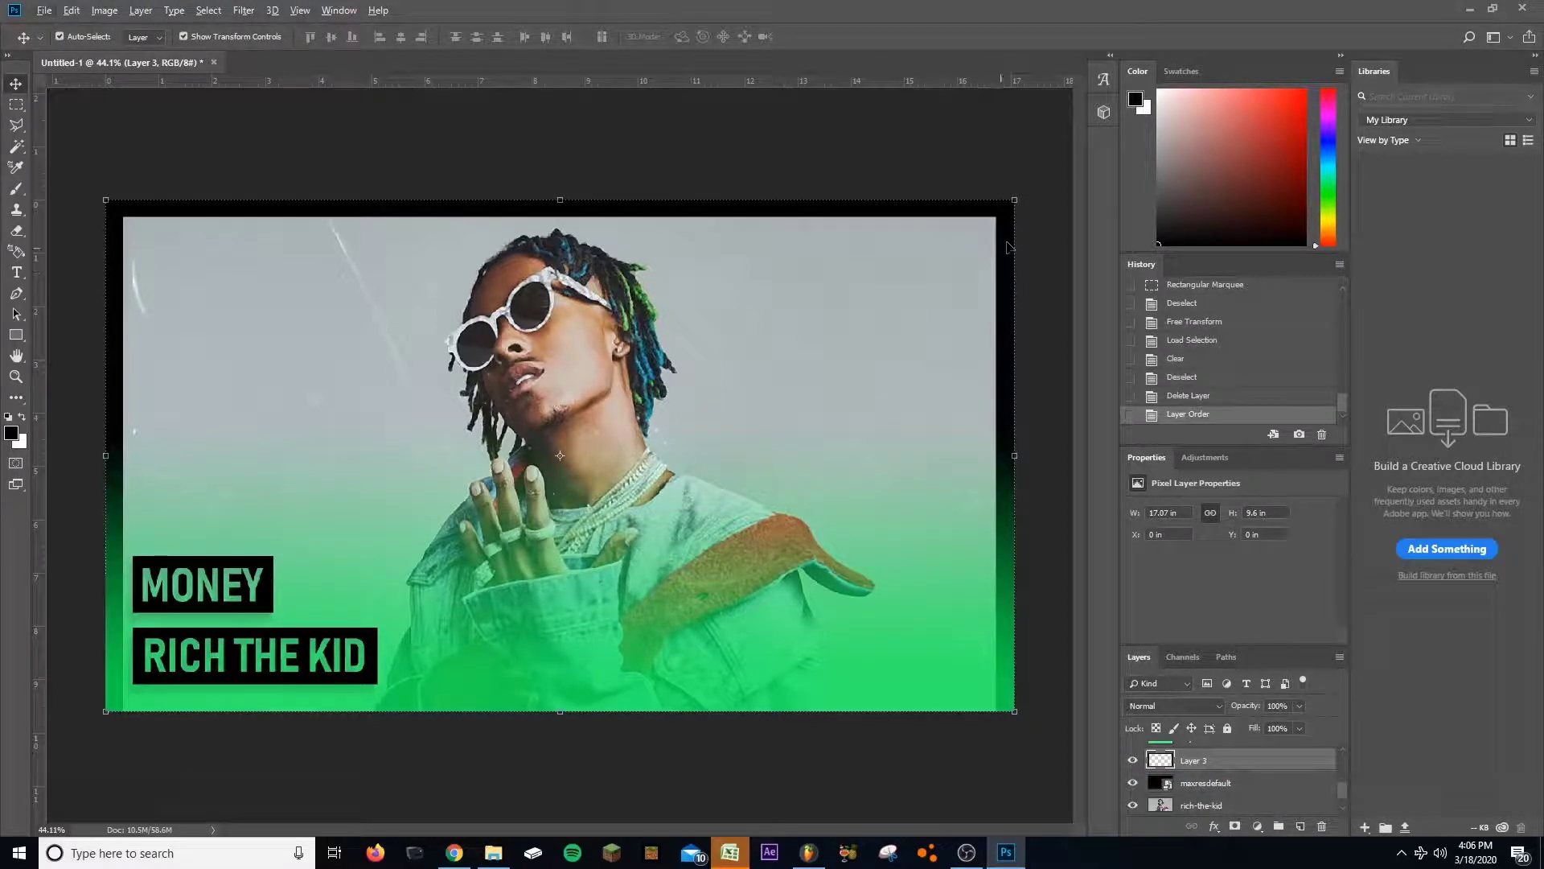
Step: Shrink the black border to about 16.35 × 9.2 in, centred horizontally on the bottom edge, and move Layer 3 below maxresdefault
left_click_drag(1014, 199, 981, 218)
left_click_drag(800, 232, 814, 235)
key("Return")
mouse_move(1218, 762)
left_mouse_down()
mouse_move(1217, 804)
mouse_move(1196, 794)
mouse_move(1198, 756)
left_mouse_up()
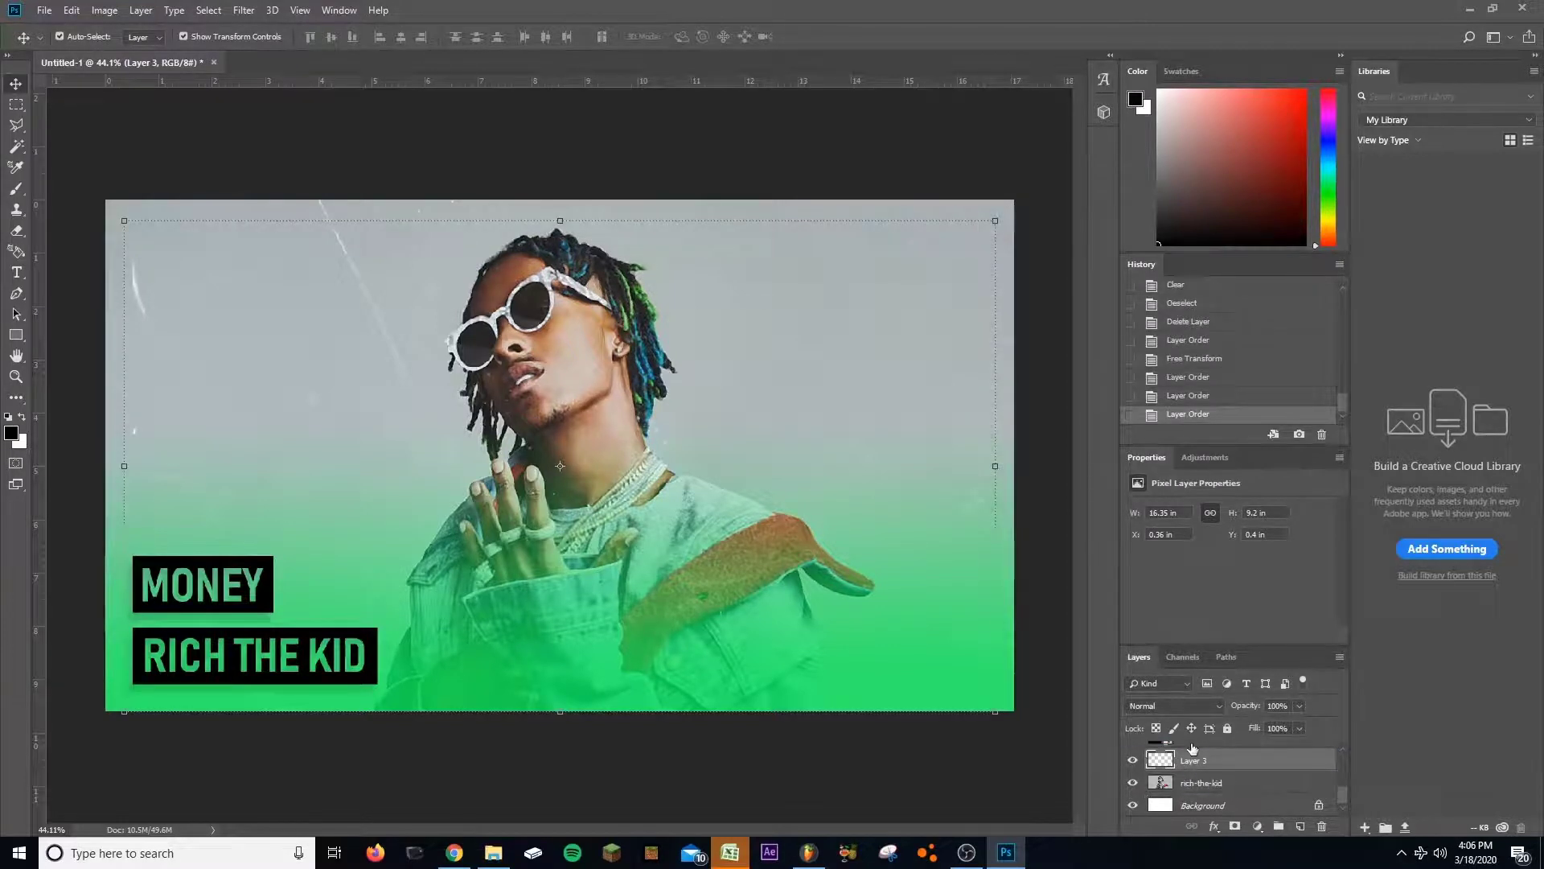
Step: Select the grey background of the rich-the-kid layer with the Magic Wand, cut it, and paste it in place on a new layer
left_click(764, 404)
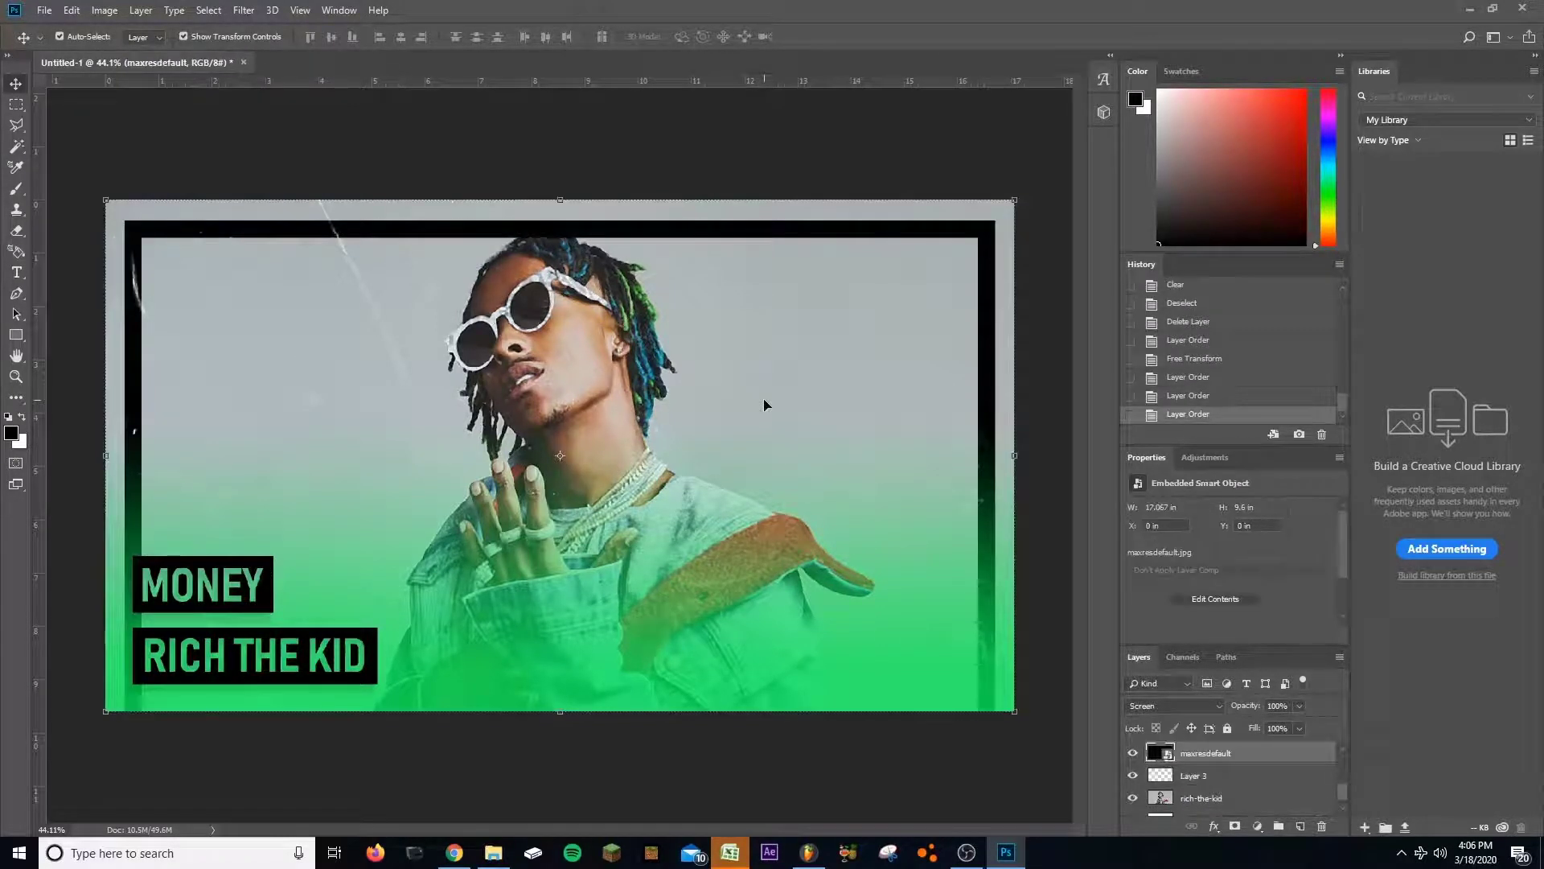
left_click(828, 679)
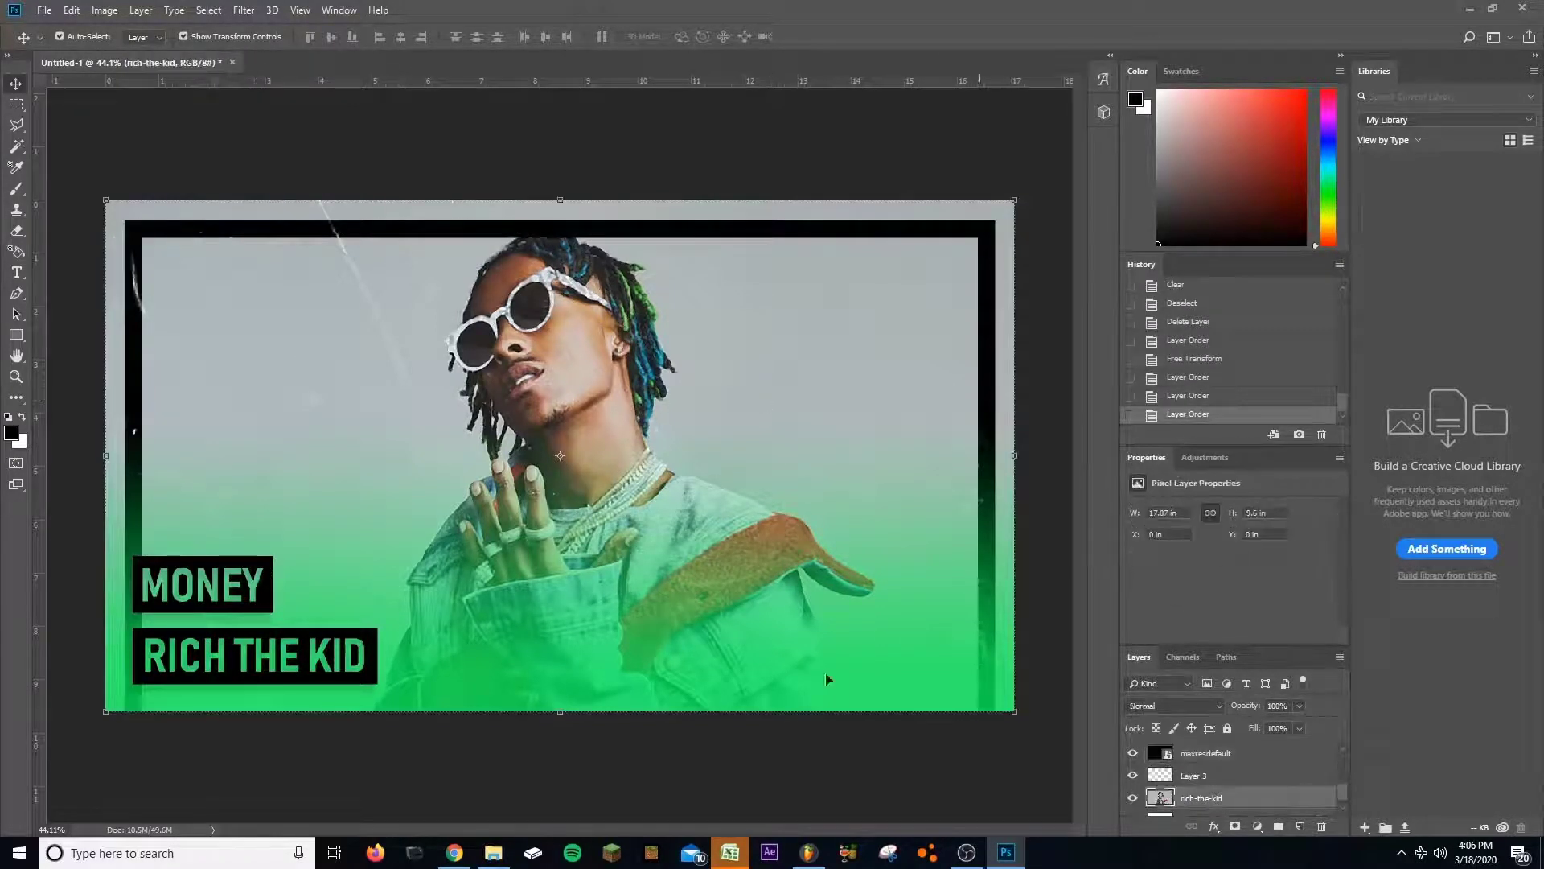
left_click(17, 152)
left_click(328, 374)
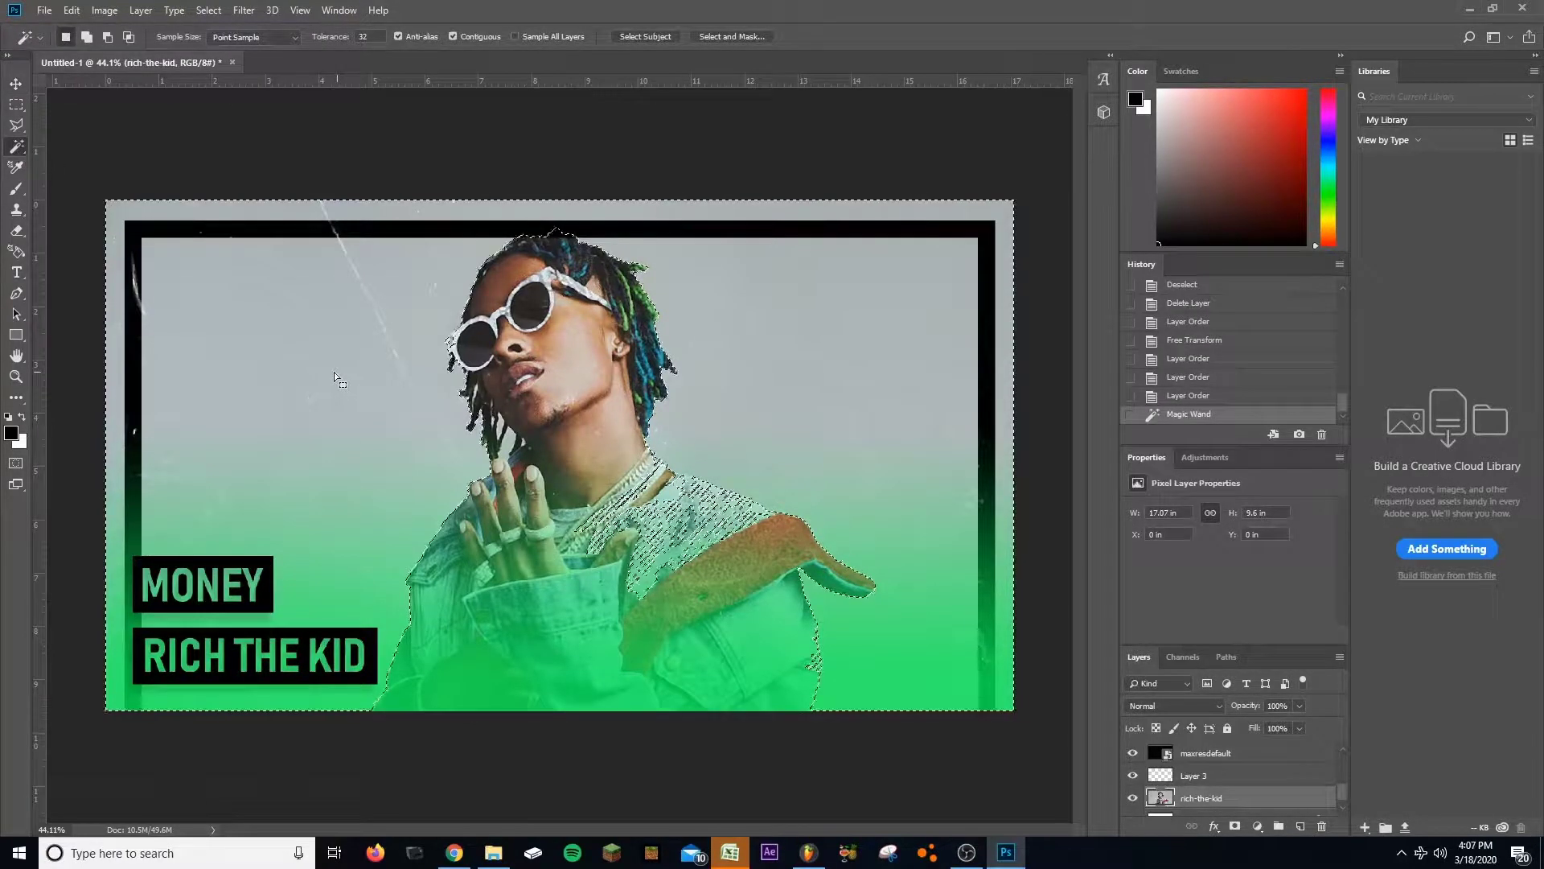
key("ctrl+x")
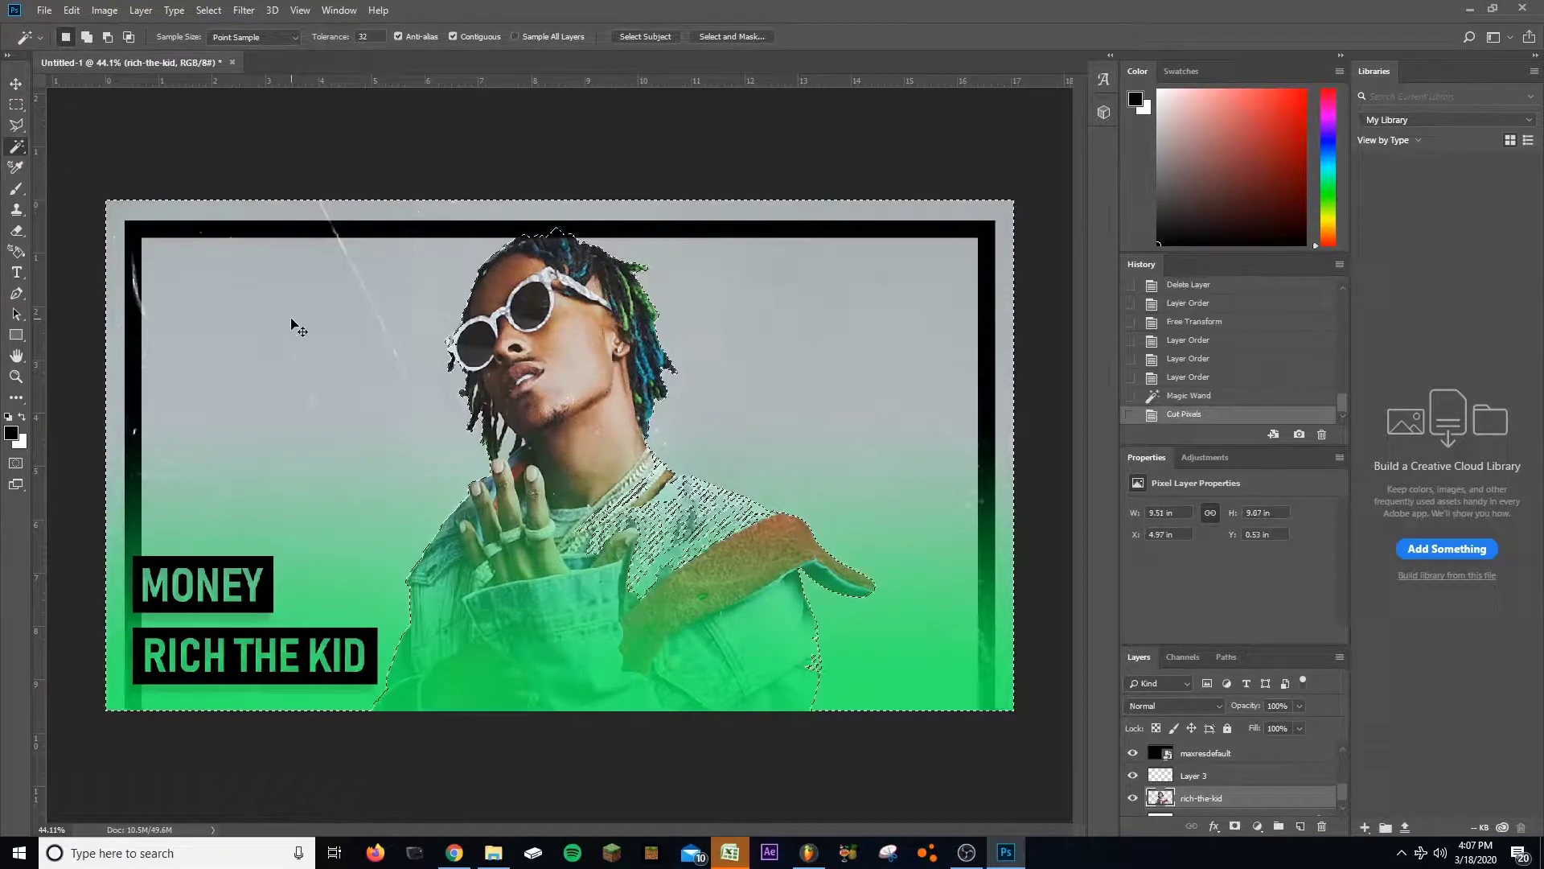
key("ctrl+shift+v")
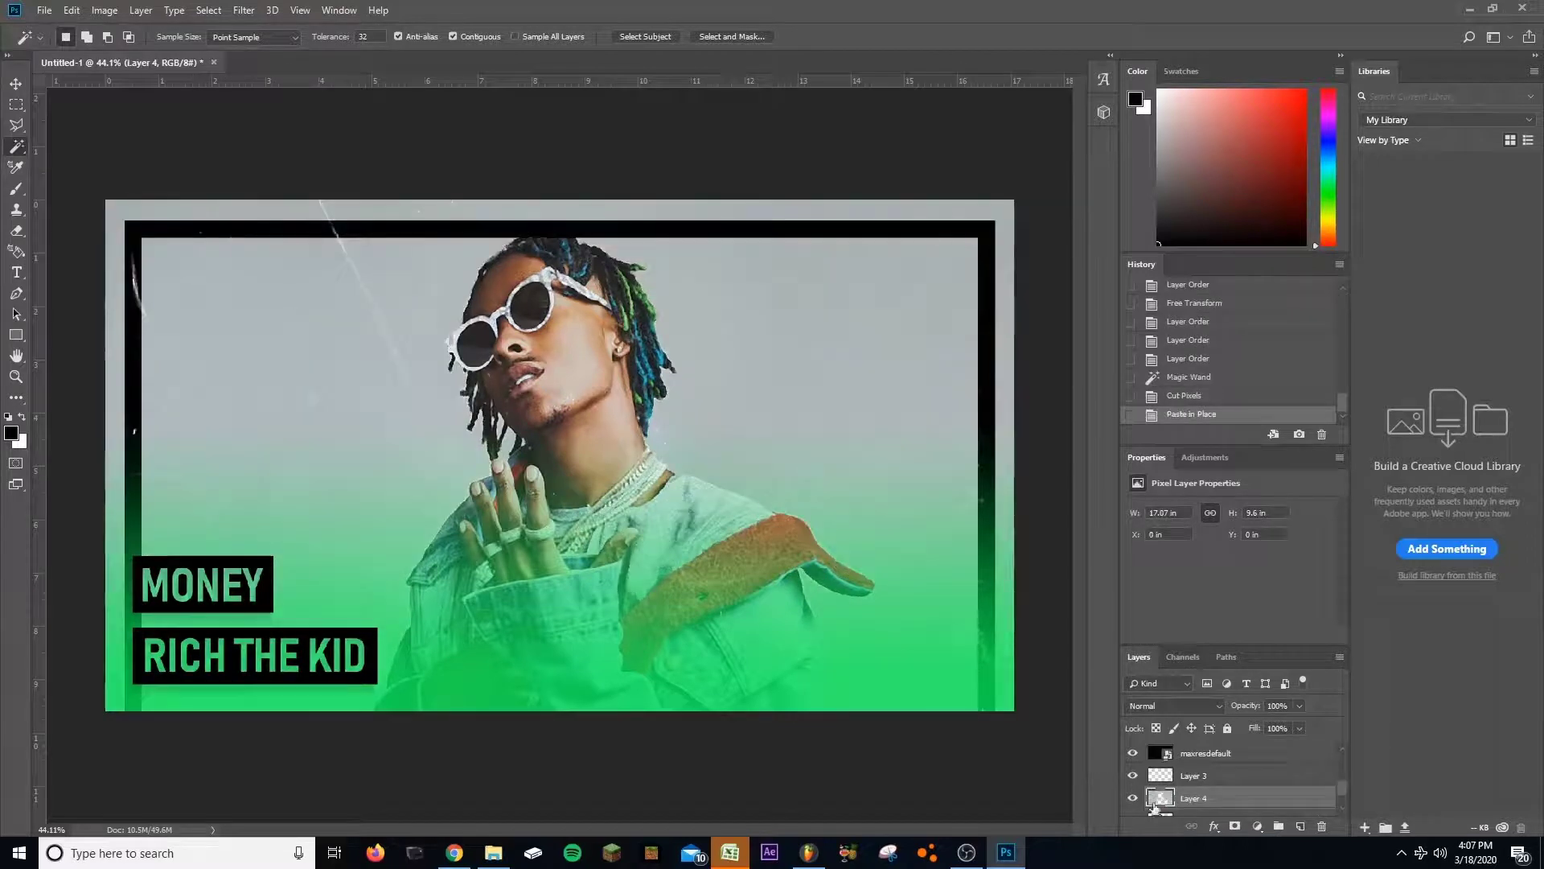
Step: Reorder the layers so Layer 4 sits beneath rich-the-kid and maxresdefault sits directly below Layer 3
left_click(1206, 762)
scroll(1196, 764, "down", 1)
scroll(1188, 768, "up", 2)
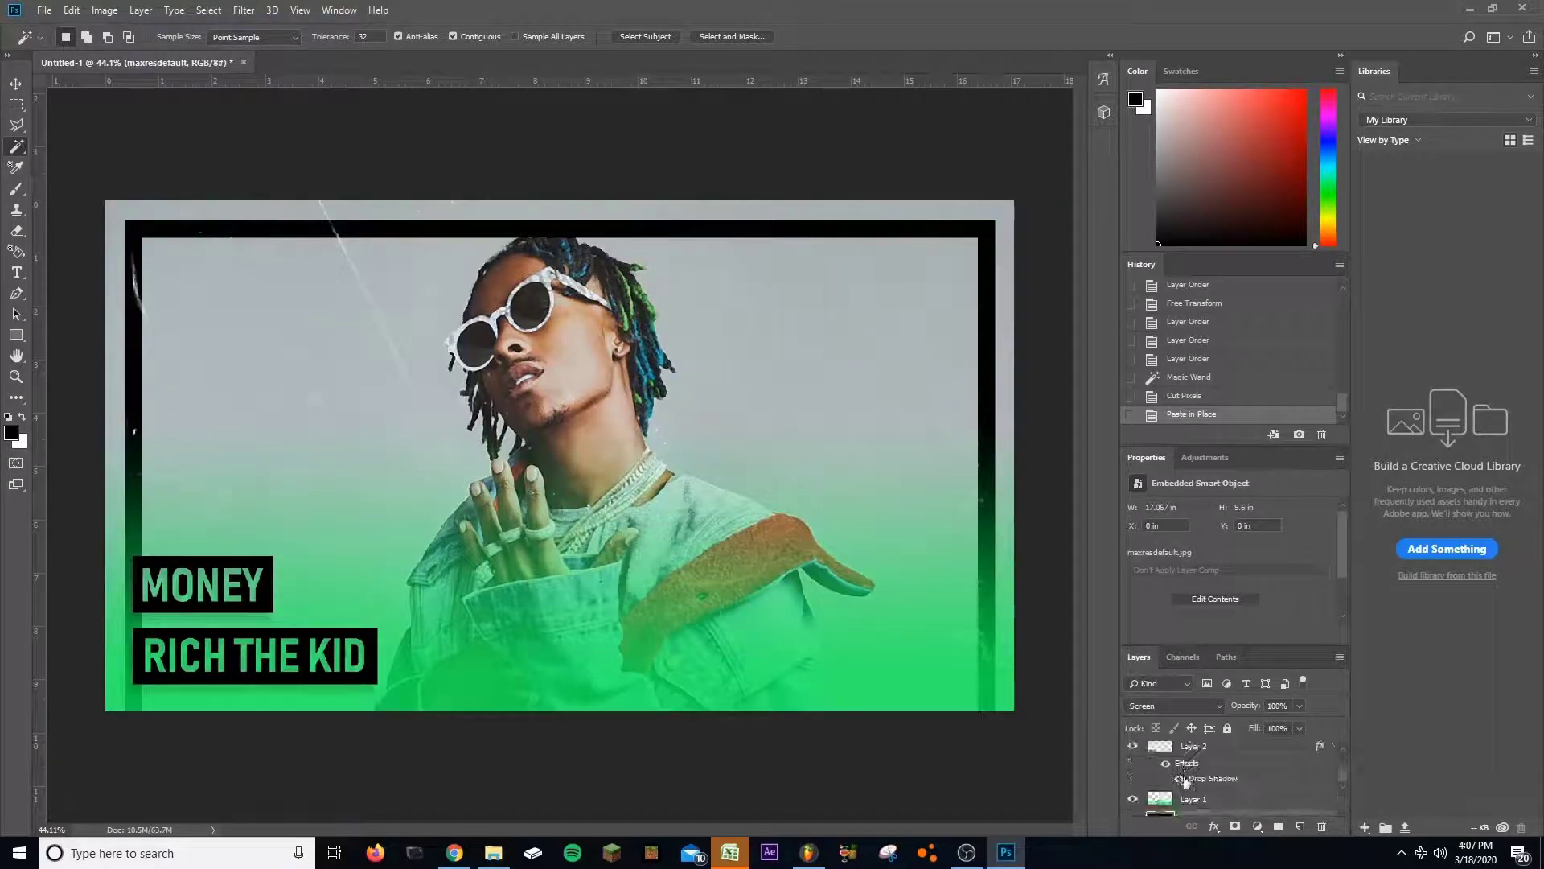
scroll(1185, 776, "down", 2)
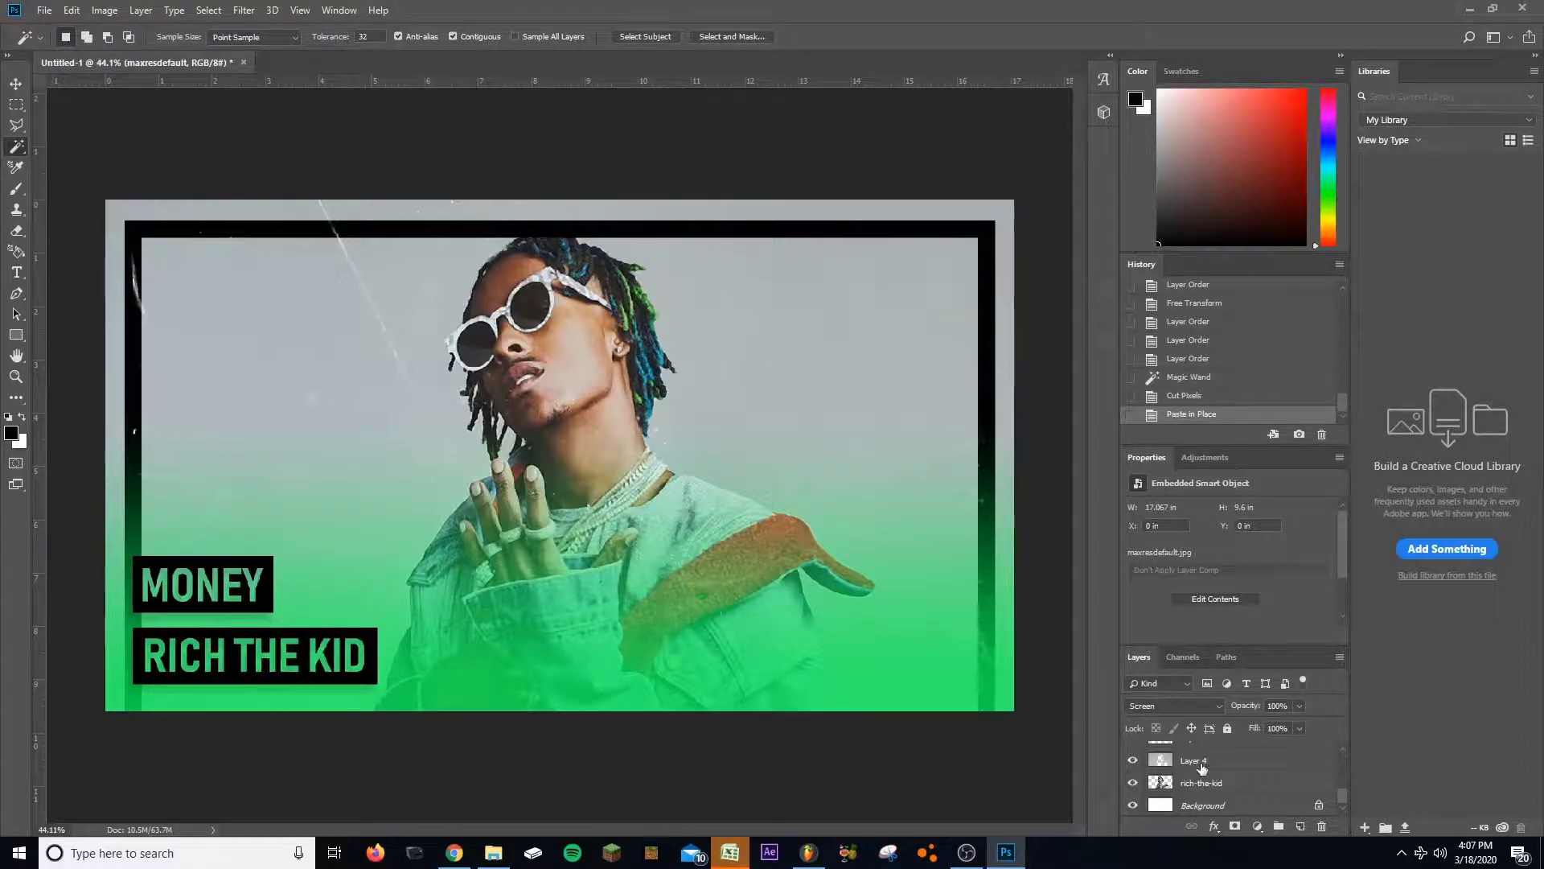
mouse_move(1211, 761)
left_mouse_down()
mouse_move(1189, 799)
mouse_move(1184, 750)
left_mouse_up()
scroll(1193, 793, "up", 3)
scroll(1172, 794, "down", 2)
scroll(1190, 792, "down", 2)
scroll(1182, 760, "up", 2)
left_click_drag(1182, 809, 1182, 779)
scroll(1182, 784, "up", 3)
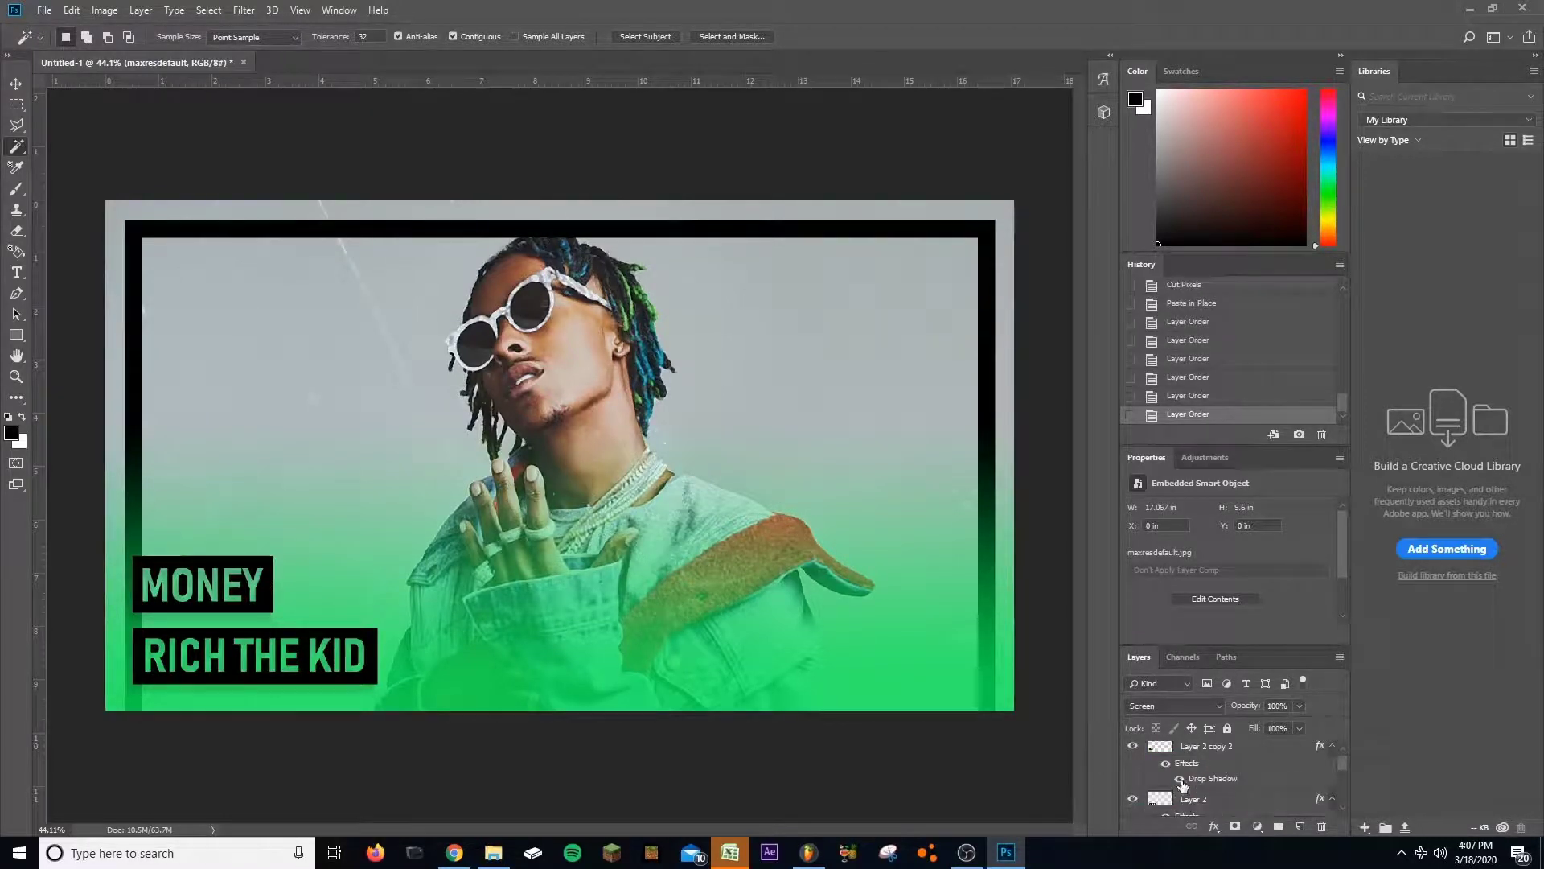
scroll(1179, 768, "down", 5)
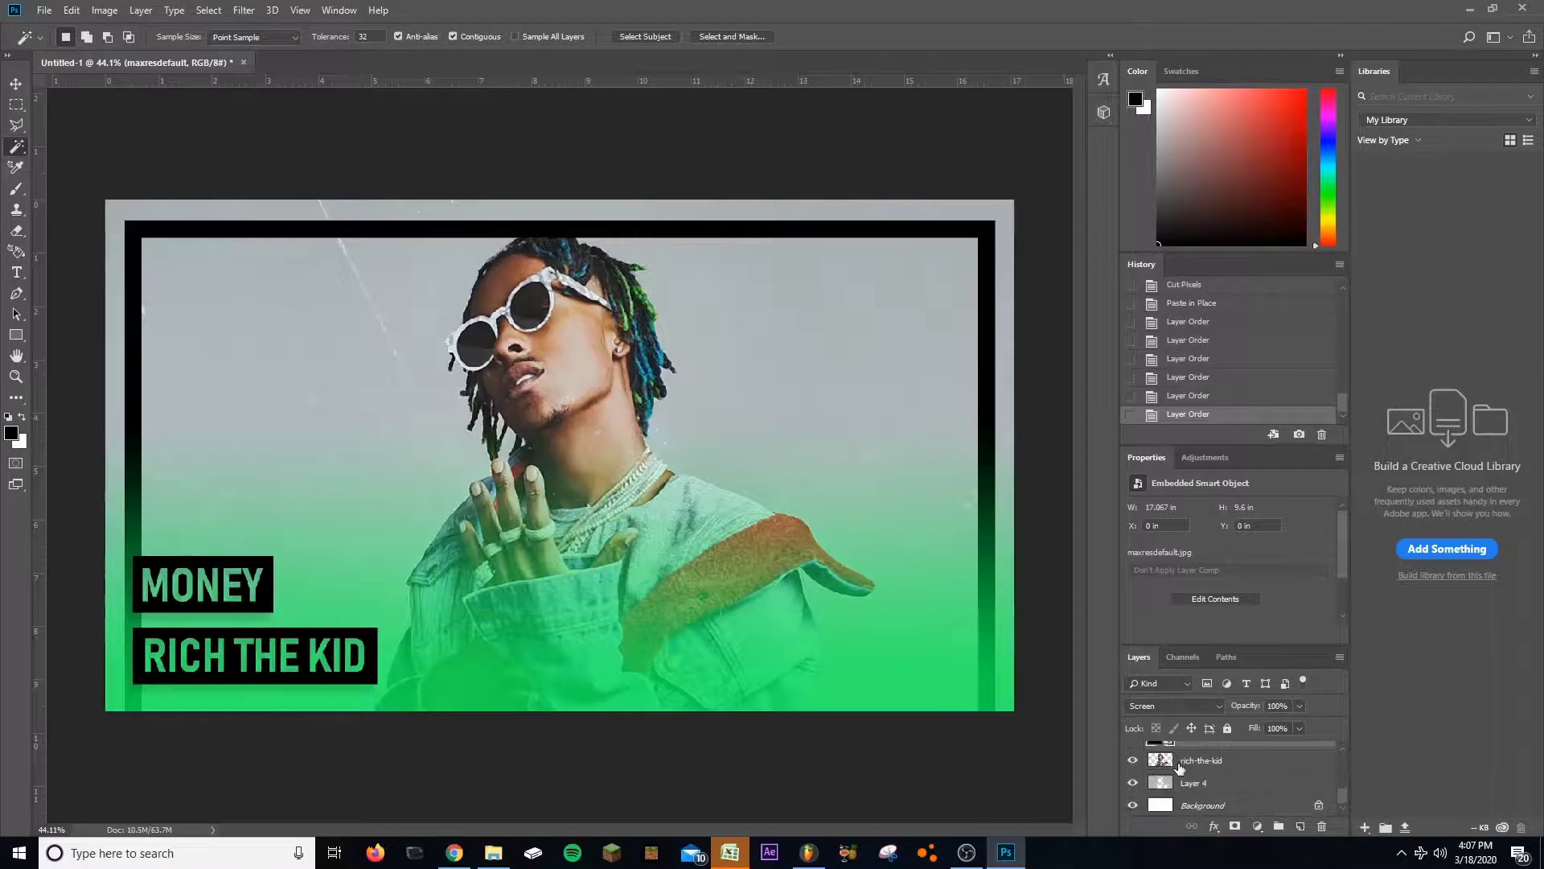
scroll(1179, 768, "up", 3)
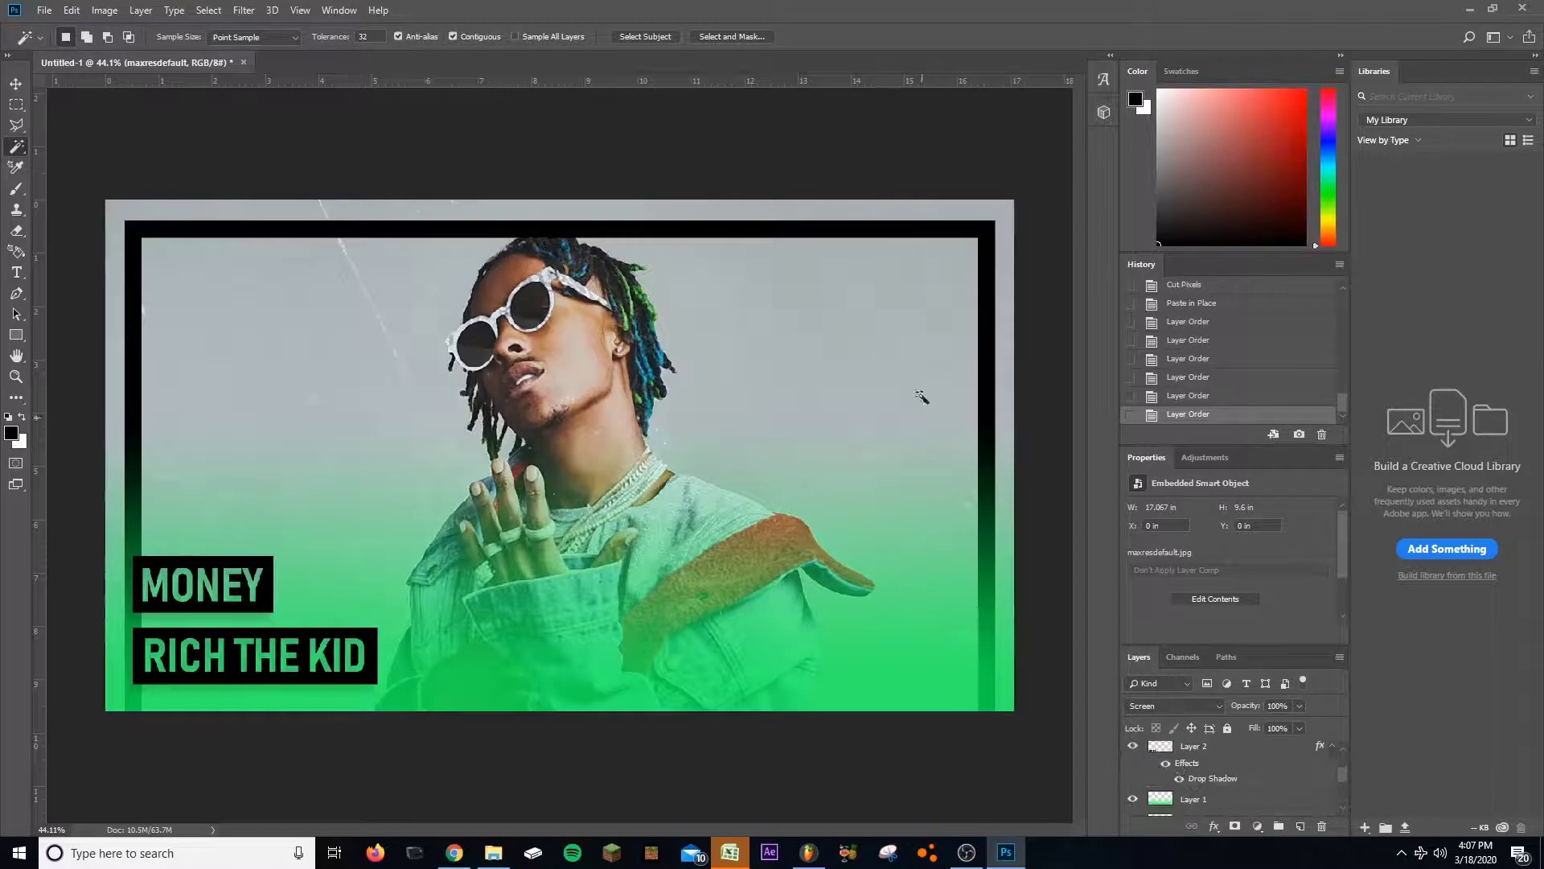
Step: Move the black border, Layer 3, between rich-the-kid and Layer 4 so it sits behind the artist, and deselect it
left_click(16, 85)
left_click(383, 231)
scroll(1199, 758, "down", 2)
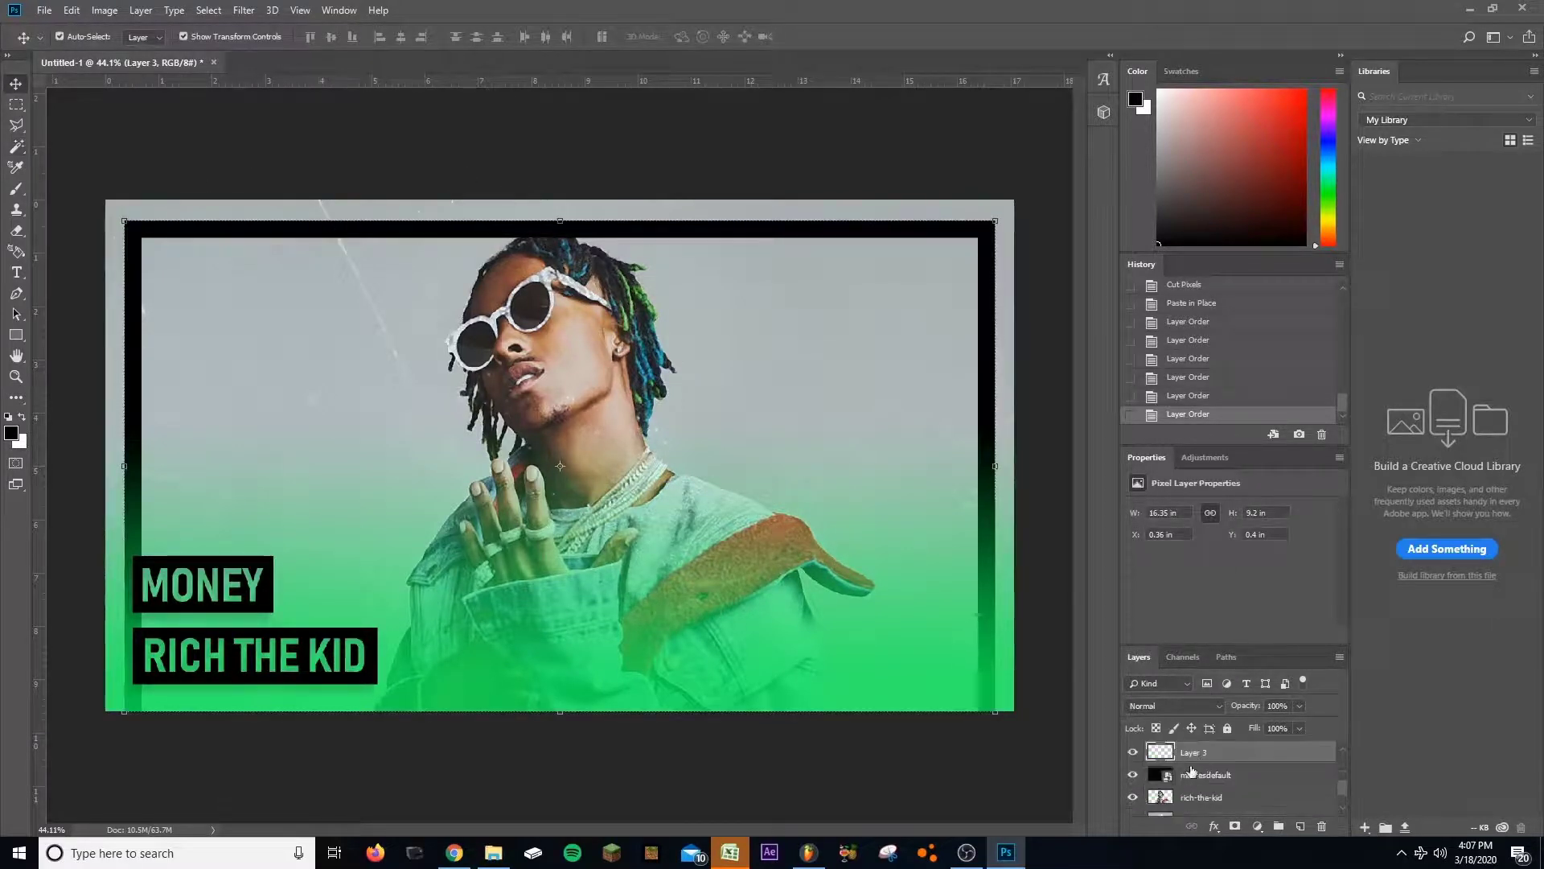
left_click_drag(1192, 756, 1193, 801)
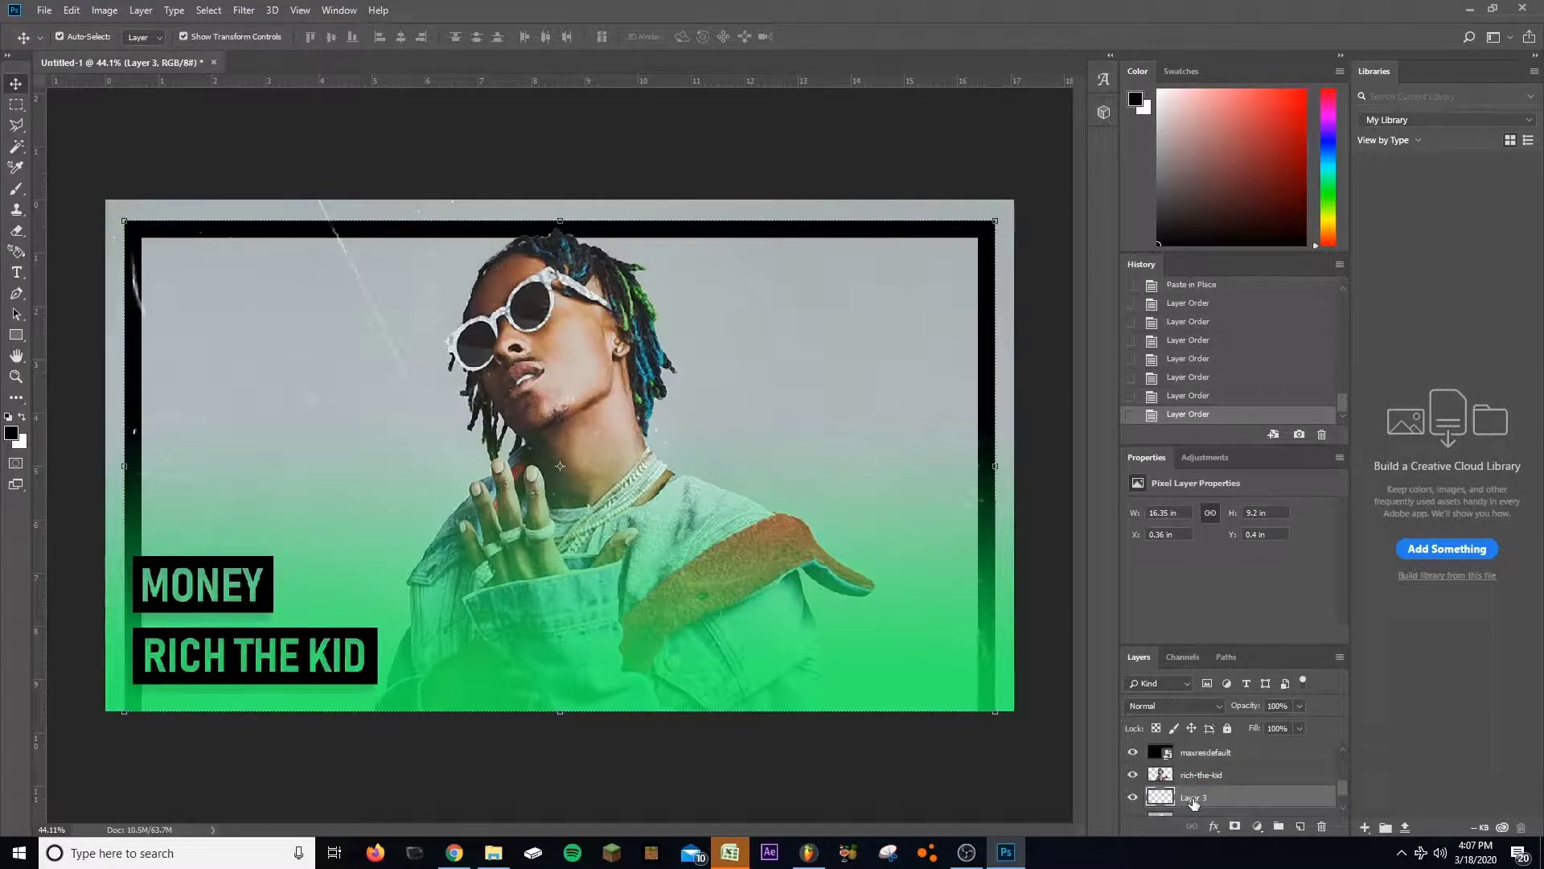
left_click(732, 180)
scroll(715, 181, "down", 5)
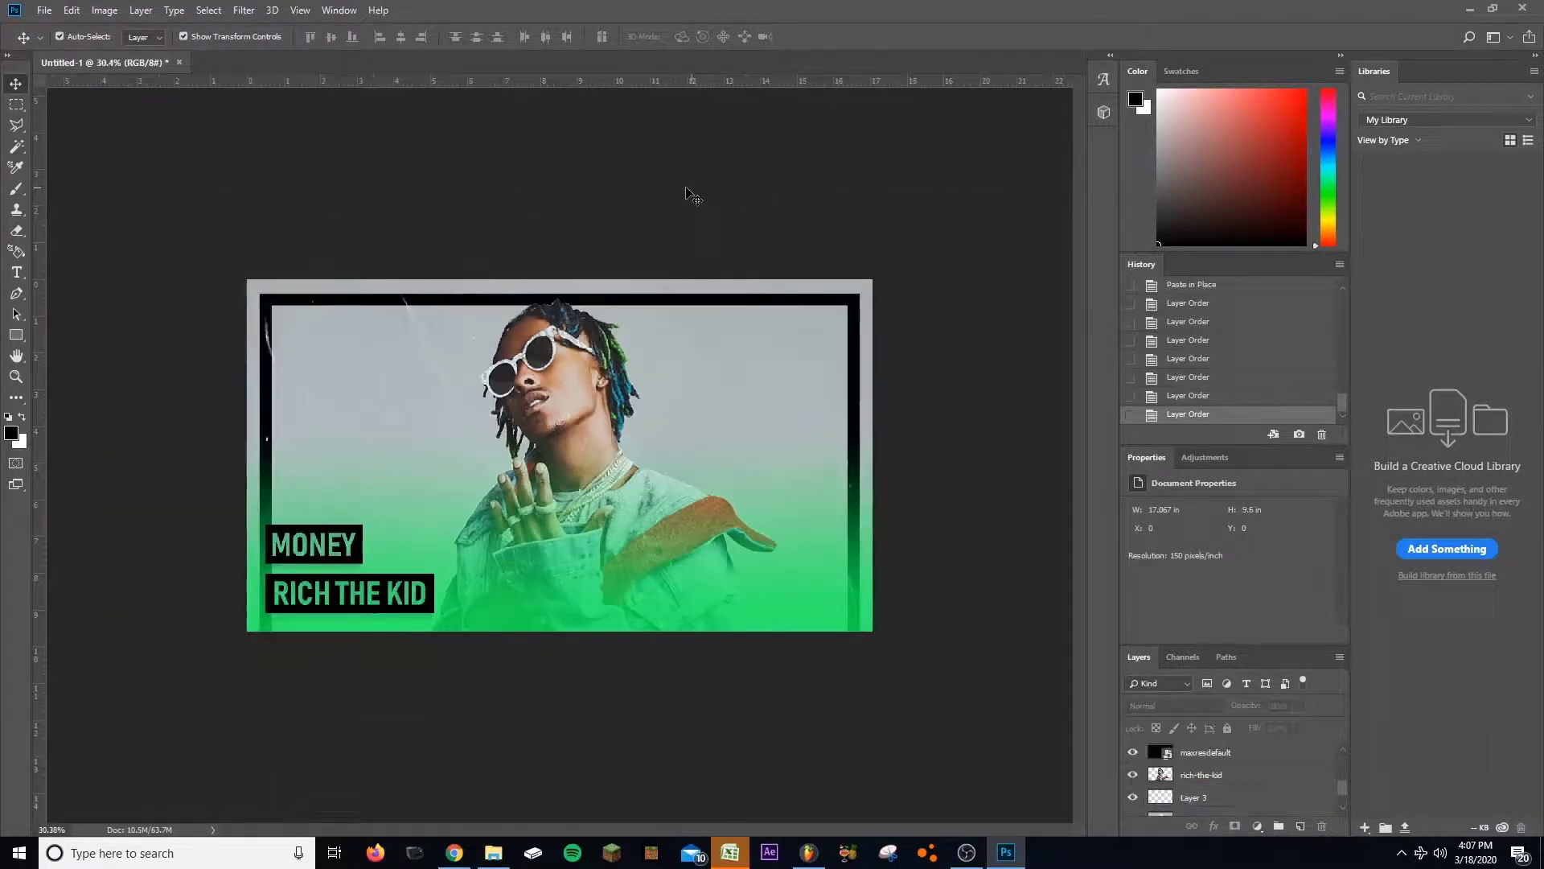
Step: Lower the opacity of the black border, Layer 3, to 40% and keep its blend mode at Normal
left_click(631, 316)
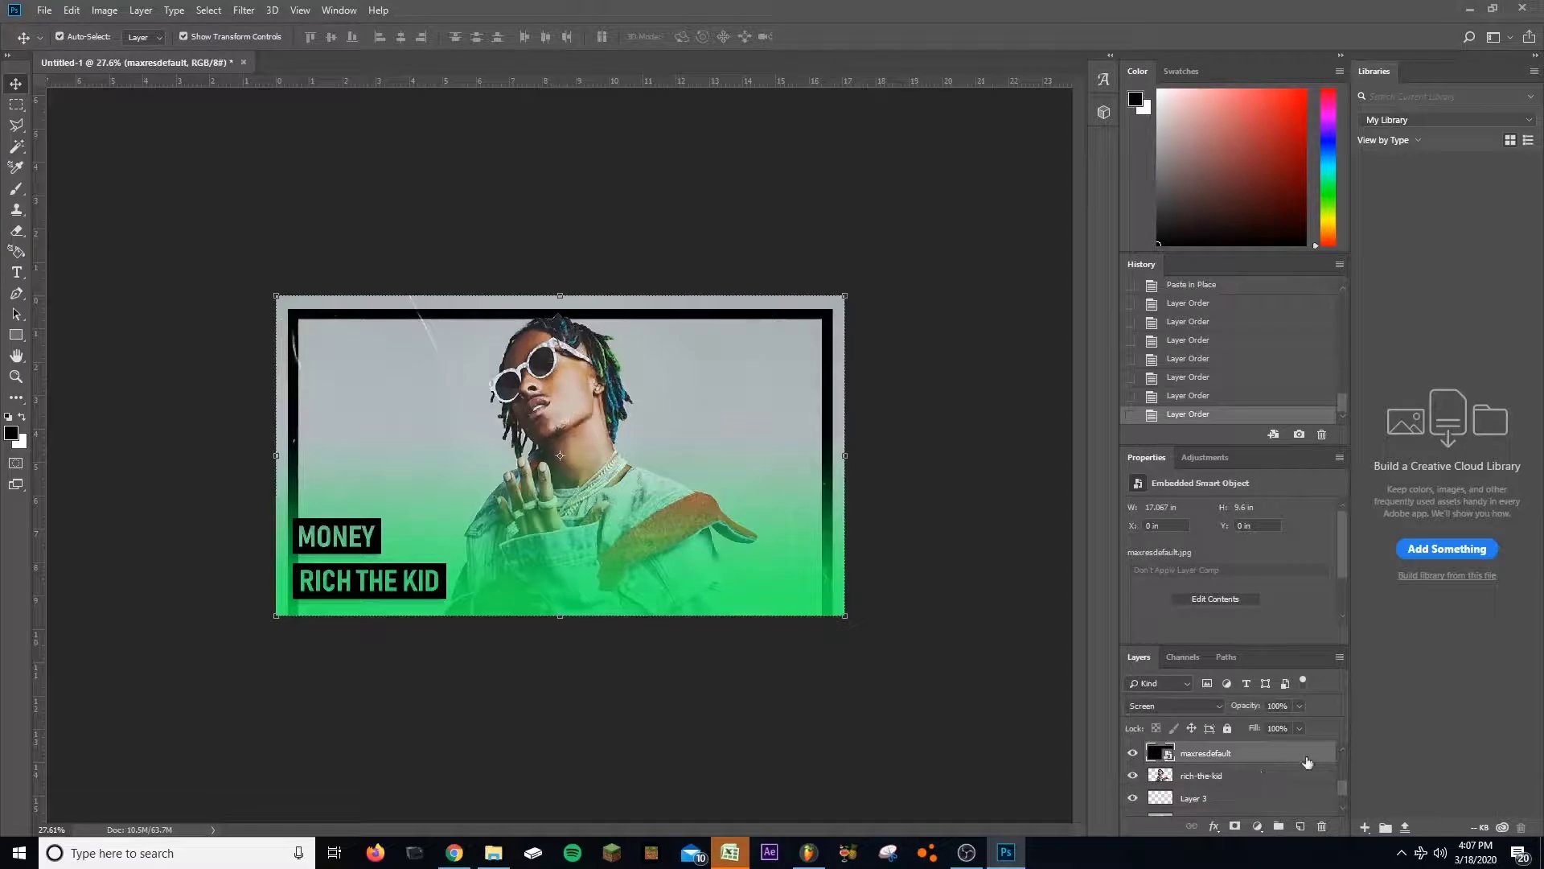
left_click(1223, 797)
left_click_drag(1296, 707, 1236, 733)
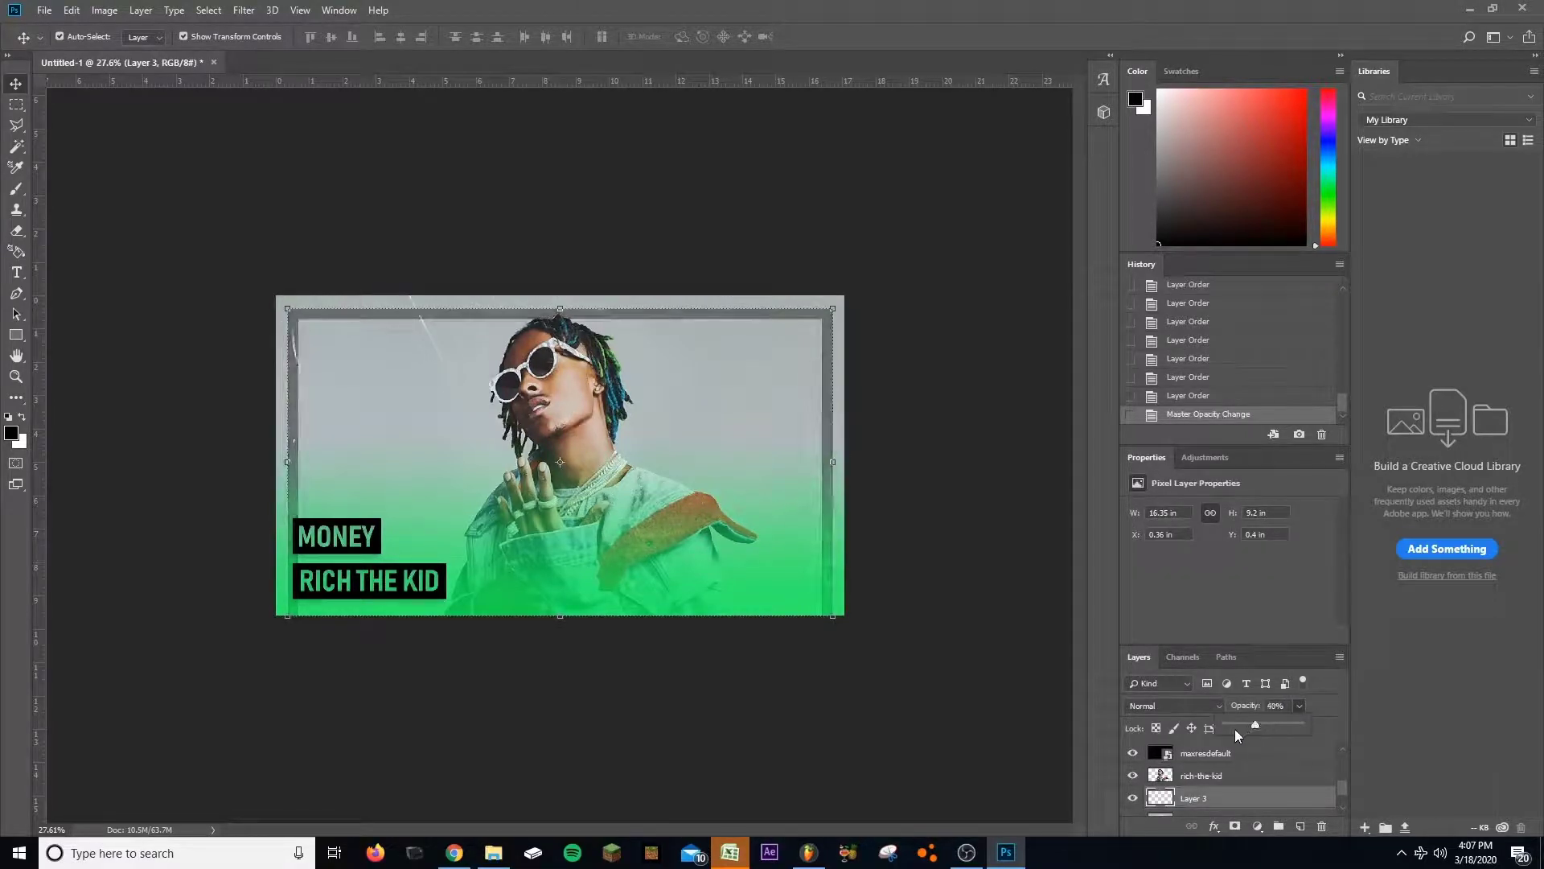
left_click(1168, 705)
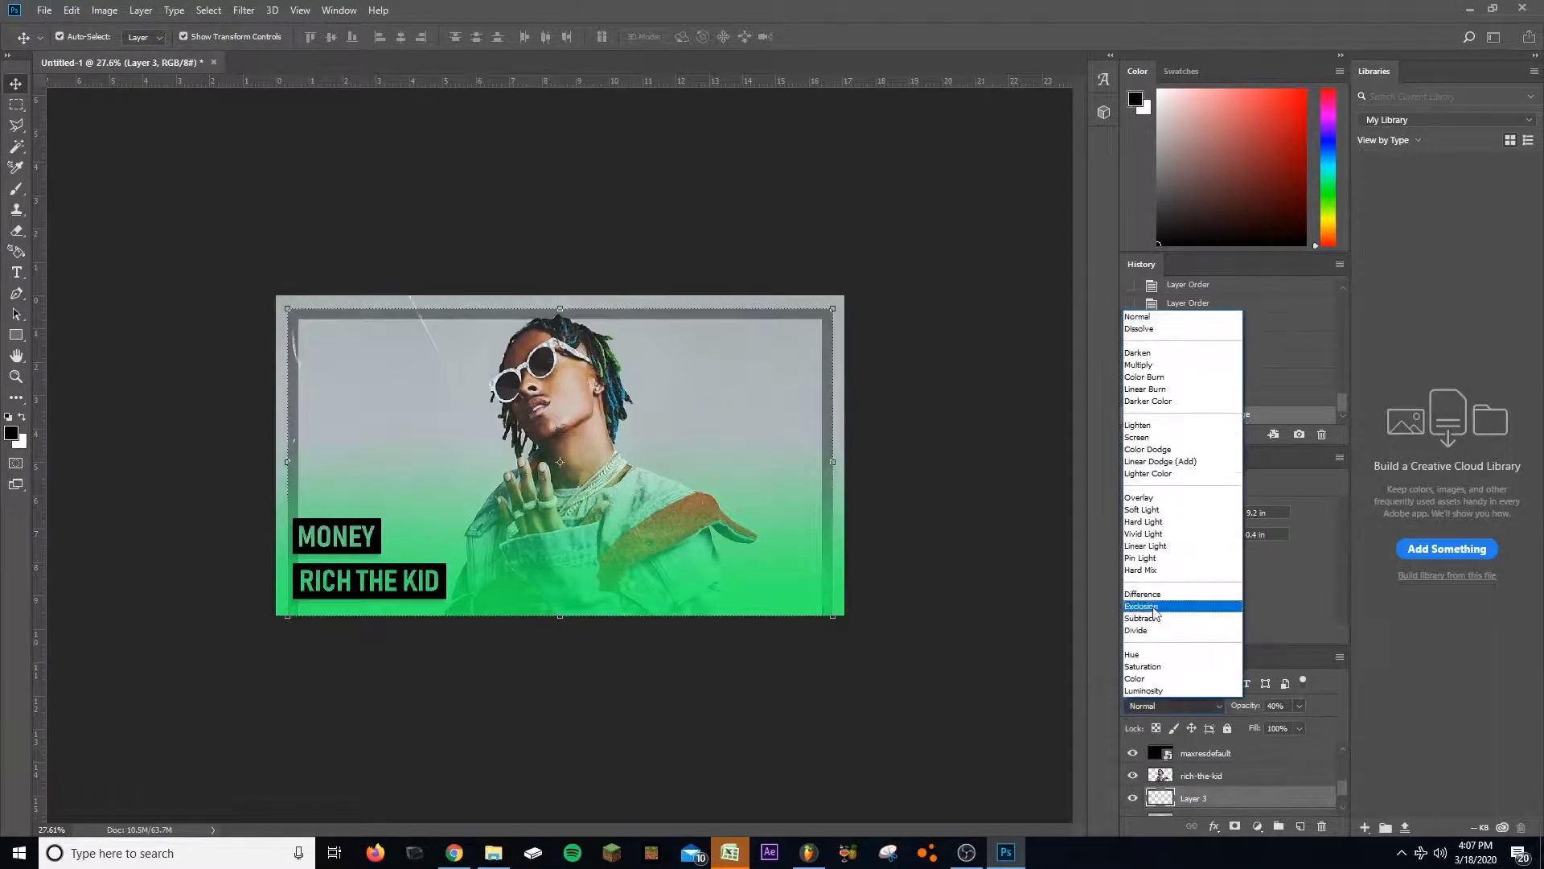
left_click(829, 310)
Step: Enlarge the border to about 16.57 × 9.32 in, nudge it left until horizontally centred on the canvas, and deselect it
left_click_drag(832, 308, 840, 304)
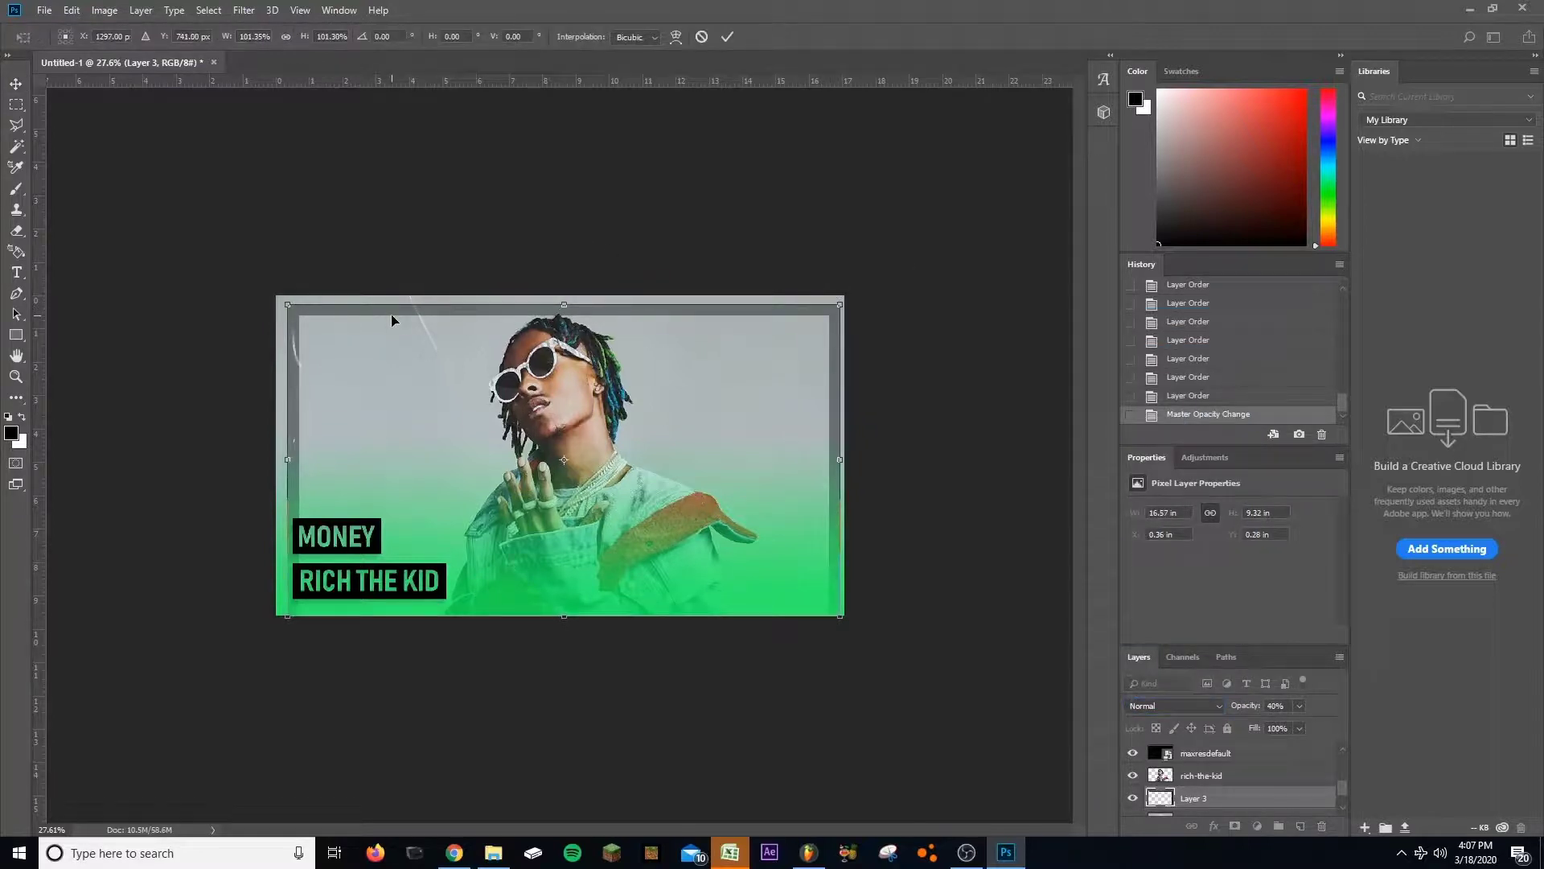
key("Left")
key("Left")
key("Left")
key("Left")
key("Left")
key("Left")
key("Left")
key("Left")
key("Left")
key("Left")
key("Left")
key("Left")
key("Left")
key("Left")
key("Left")
key("Left")
key("Left")
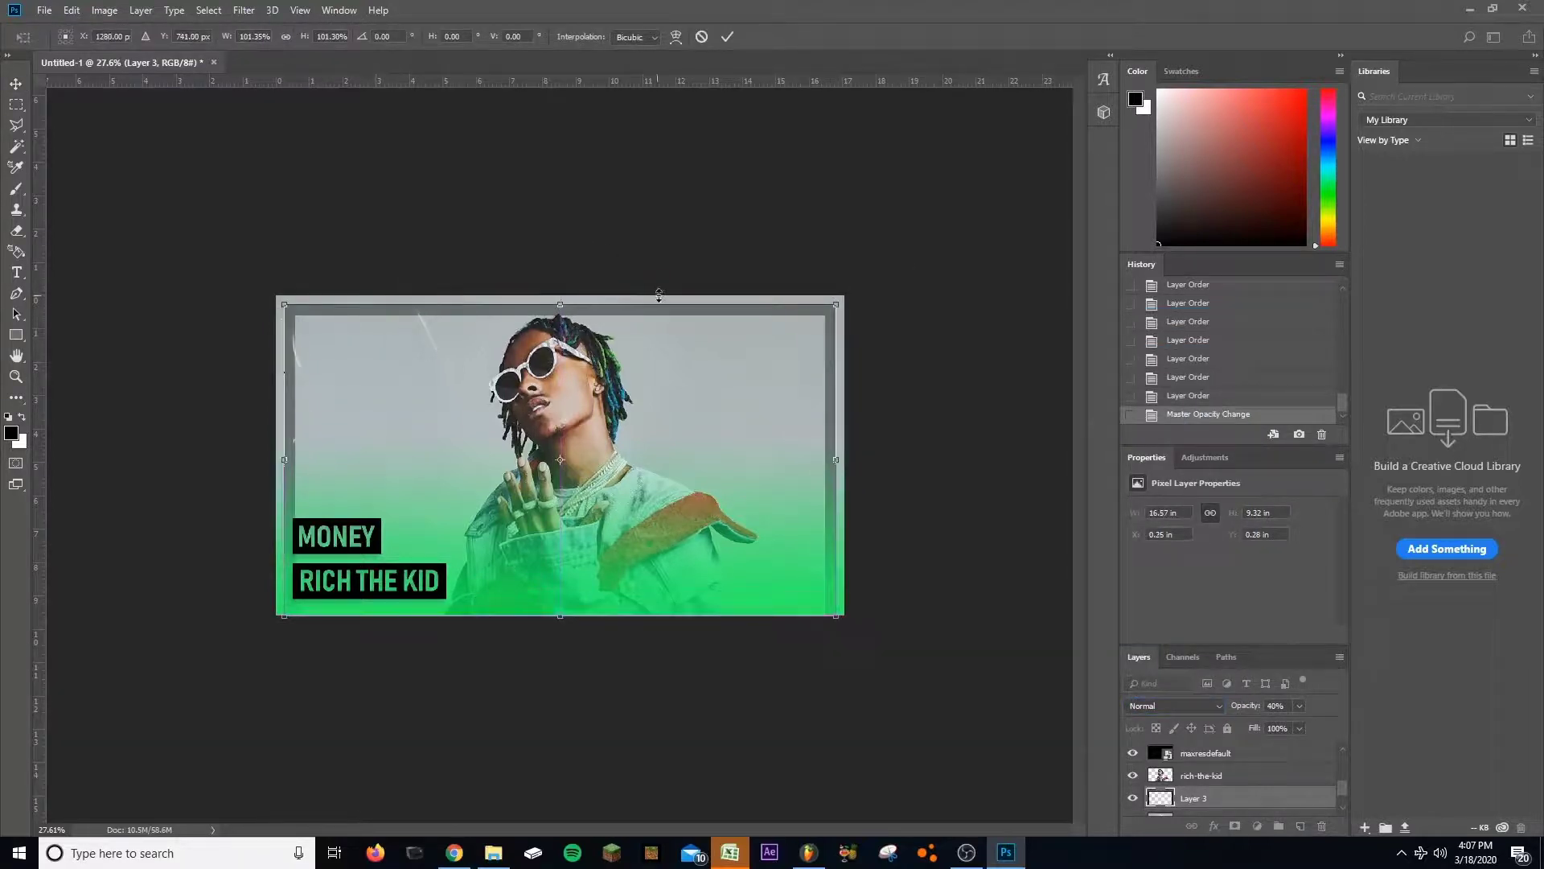
key("Return")
left_click(690, 247)
scroll(692, 251, "down", 5)
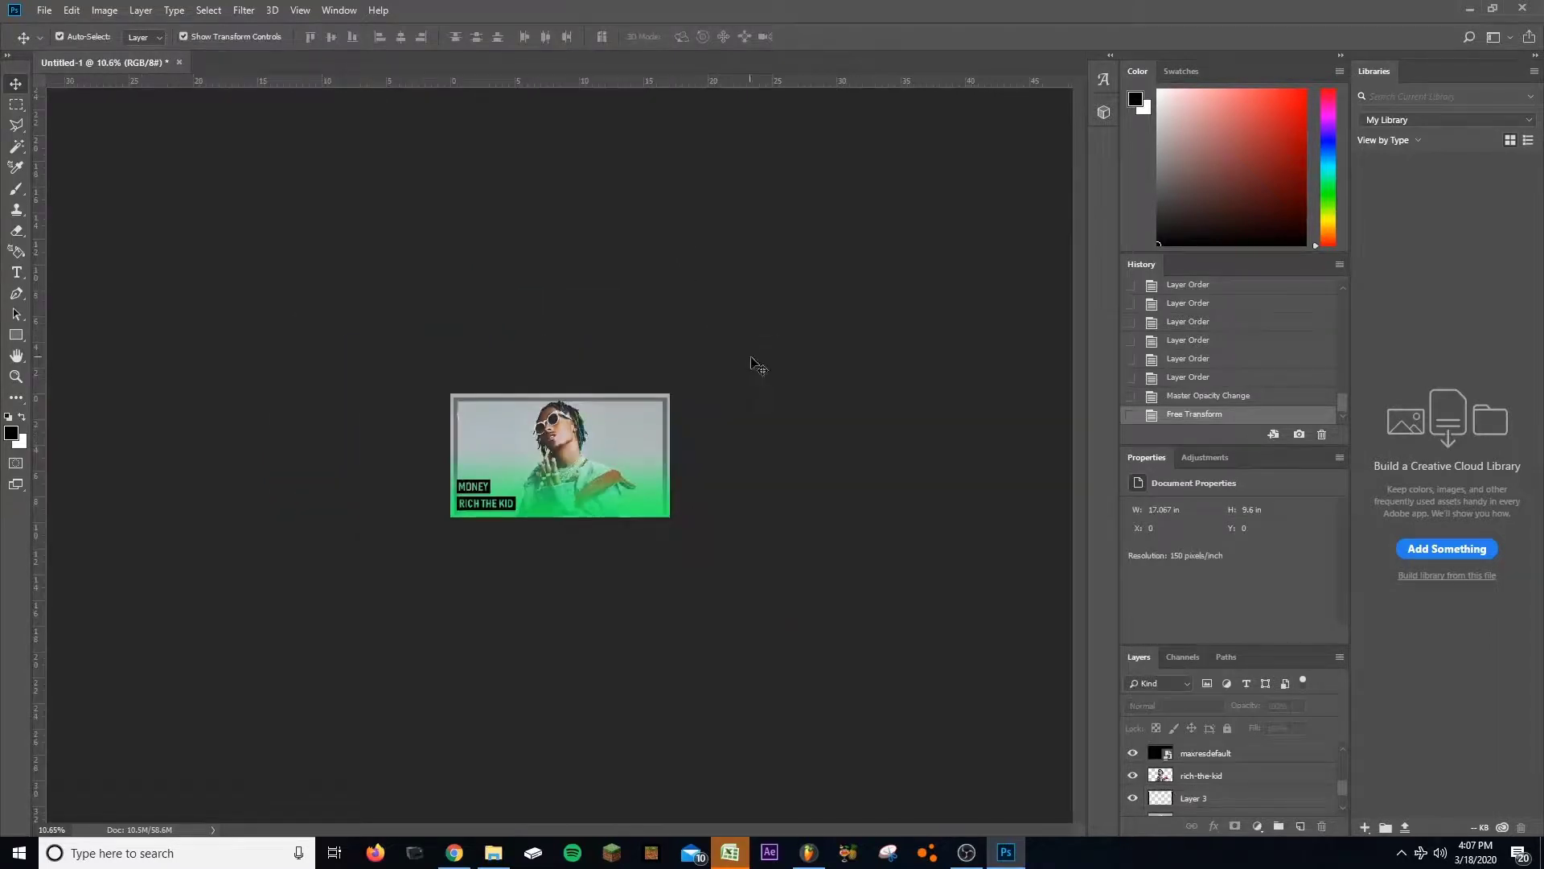
scroll(754, 364, "down", 2)
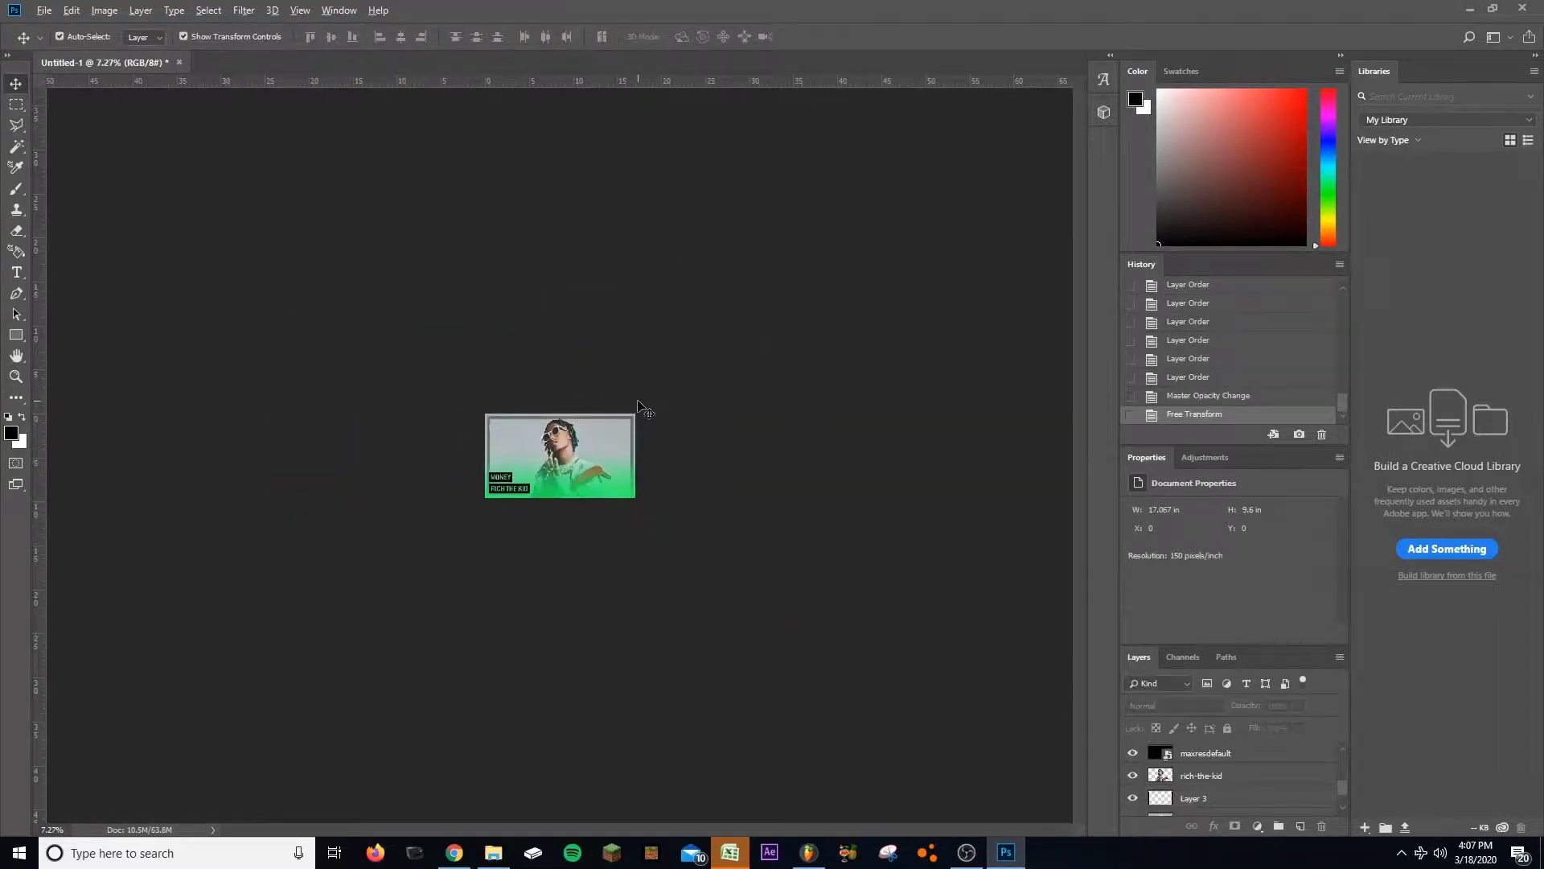
scroll(466, 366, "up", 4)
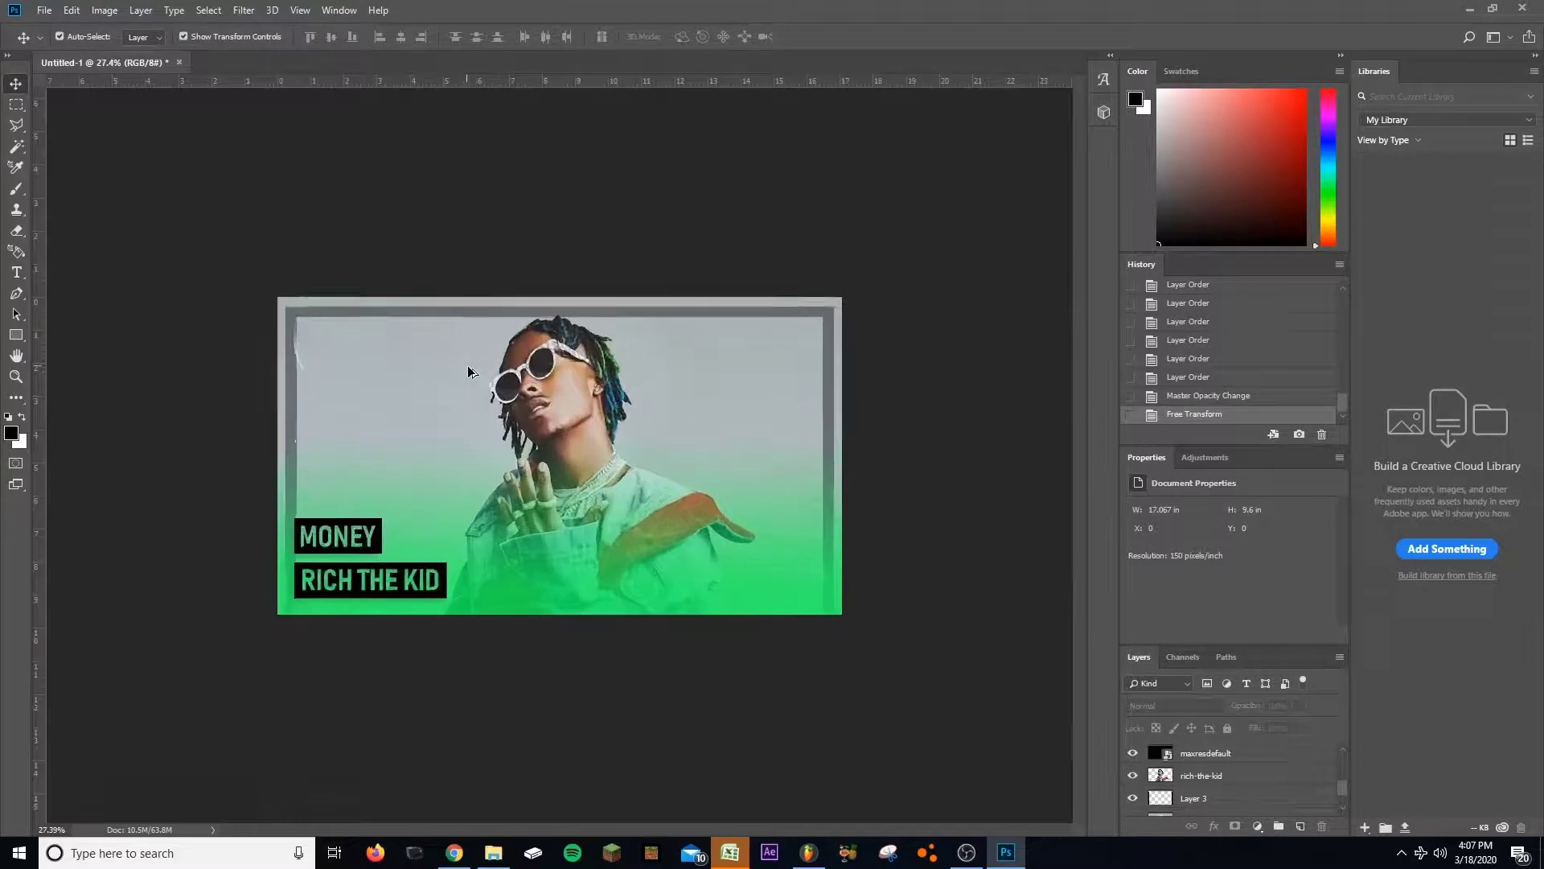
scroll(468, 371, "up", 1)
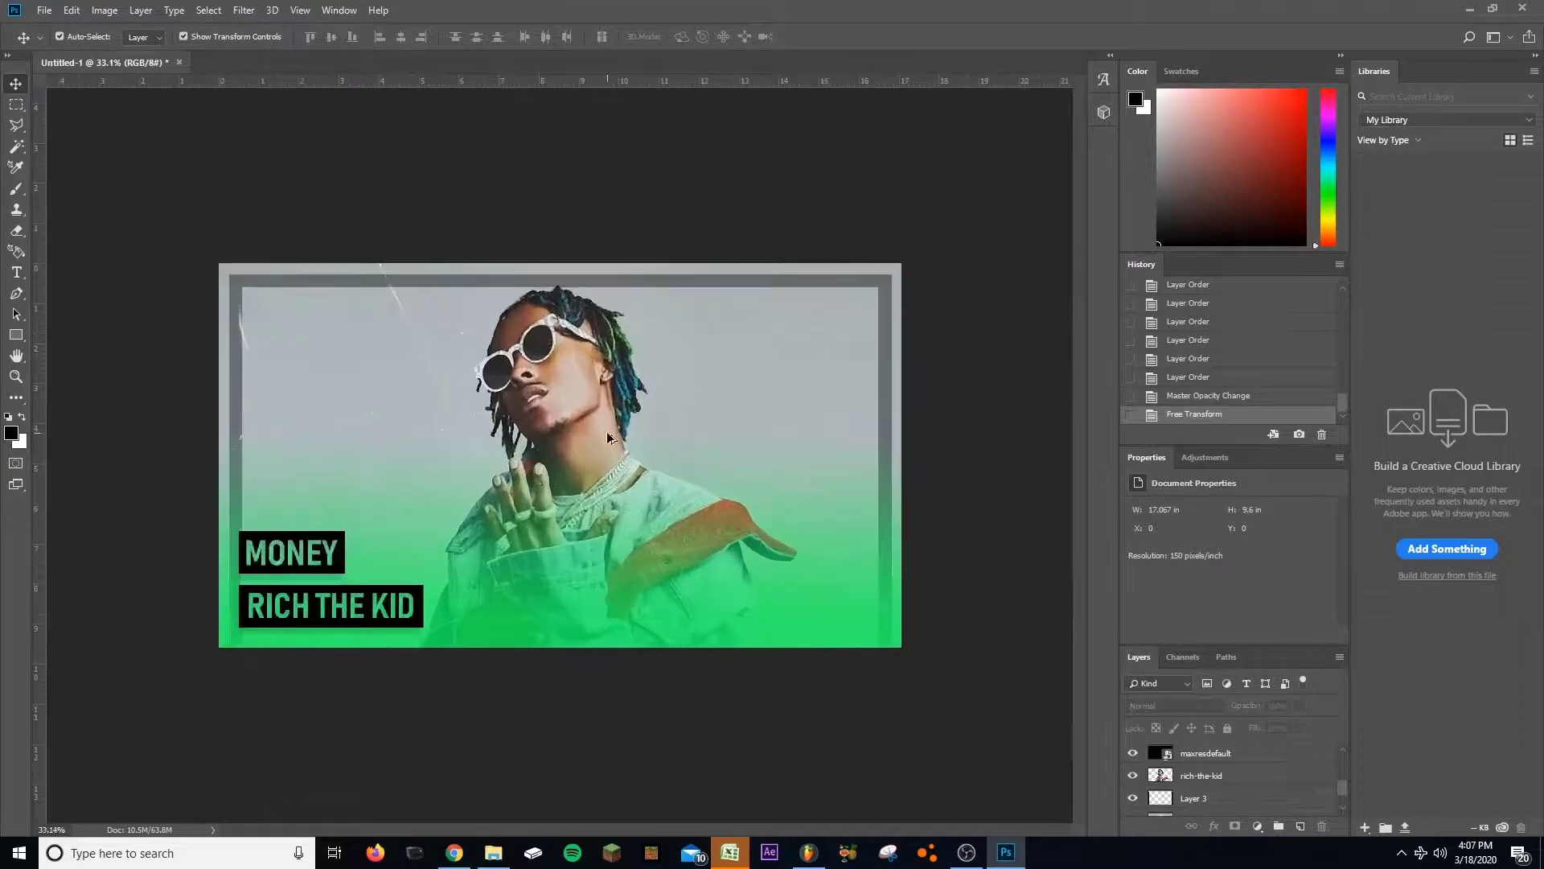
left_click(571, 369)
left_click(1209, 777)
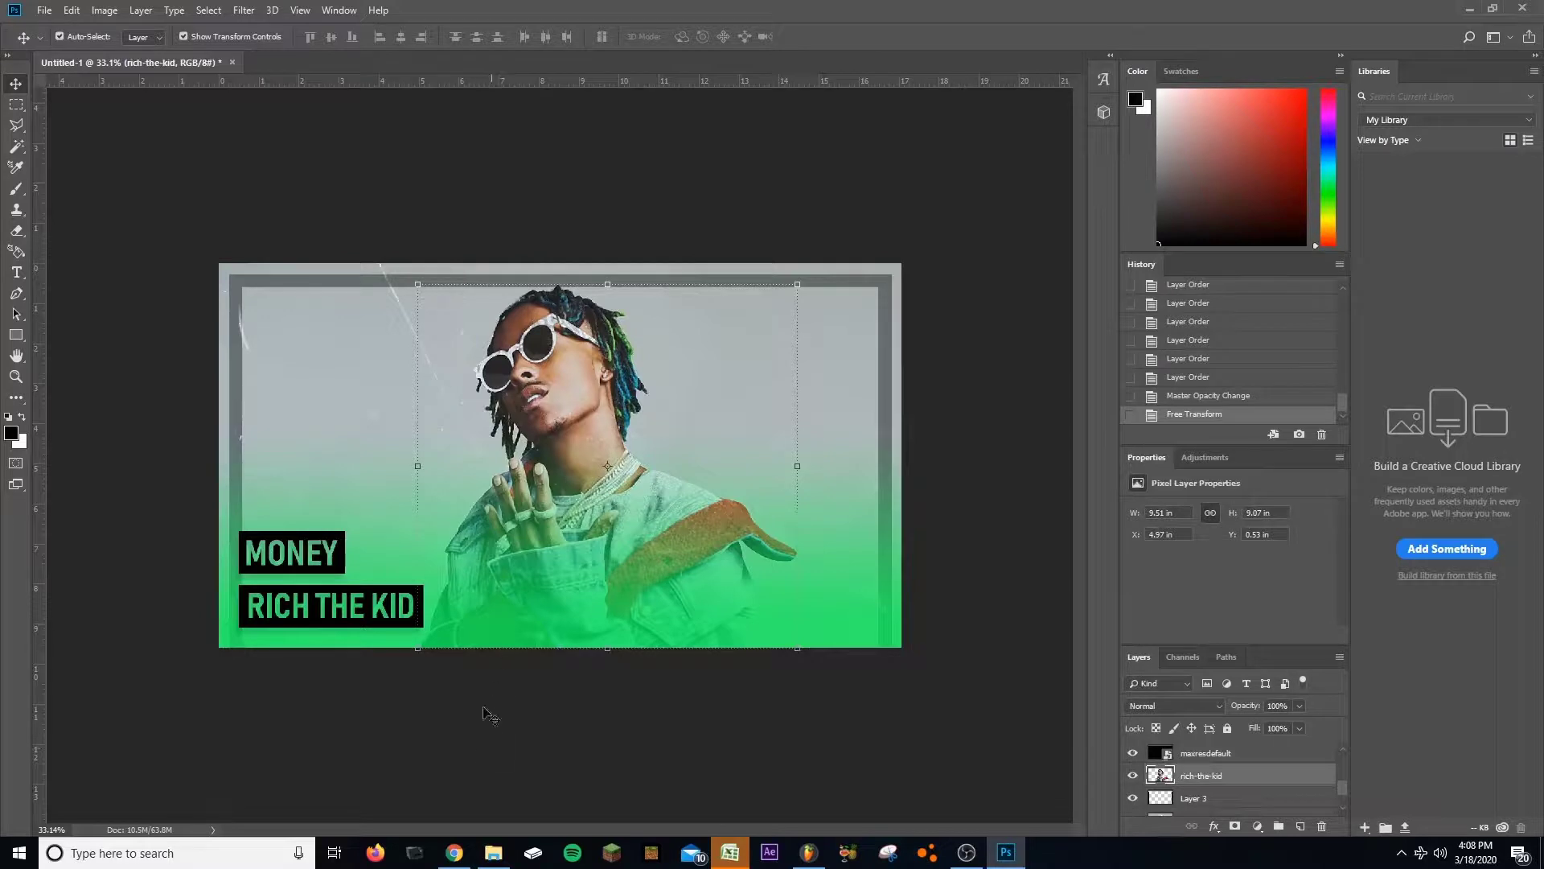
left_click(476, 740)
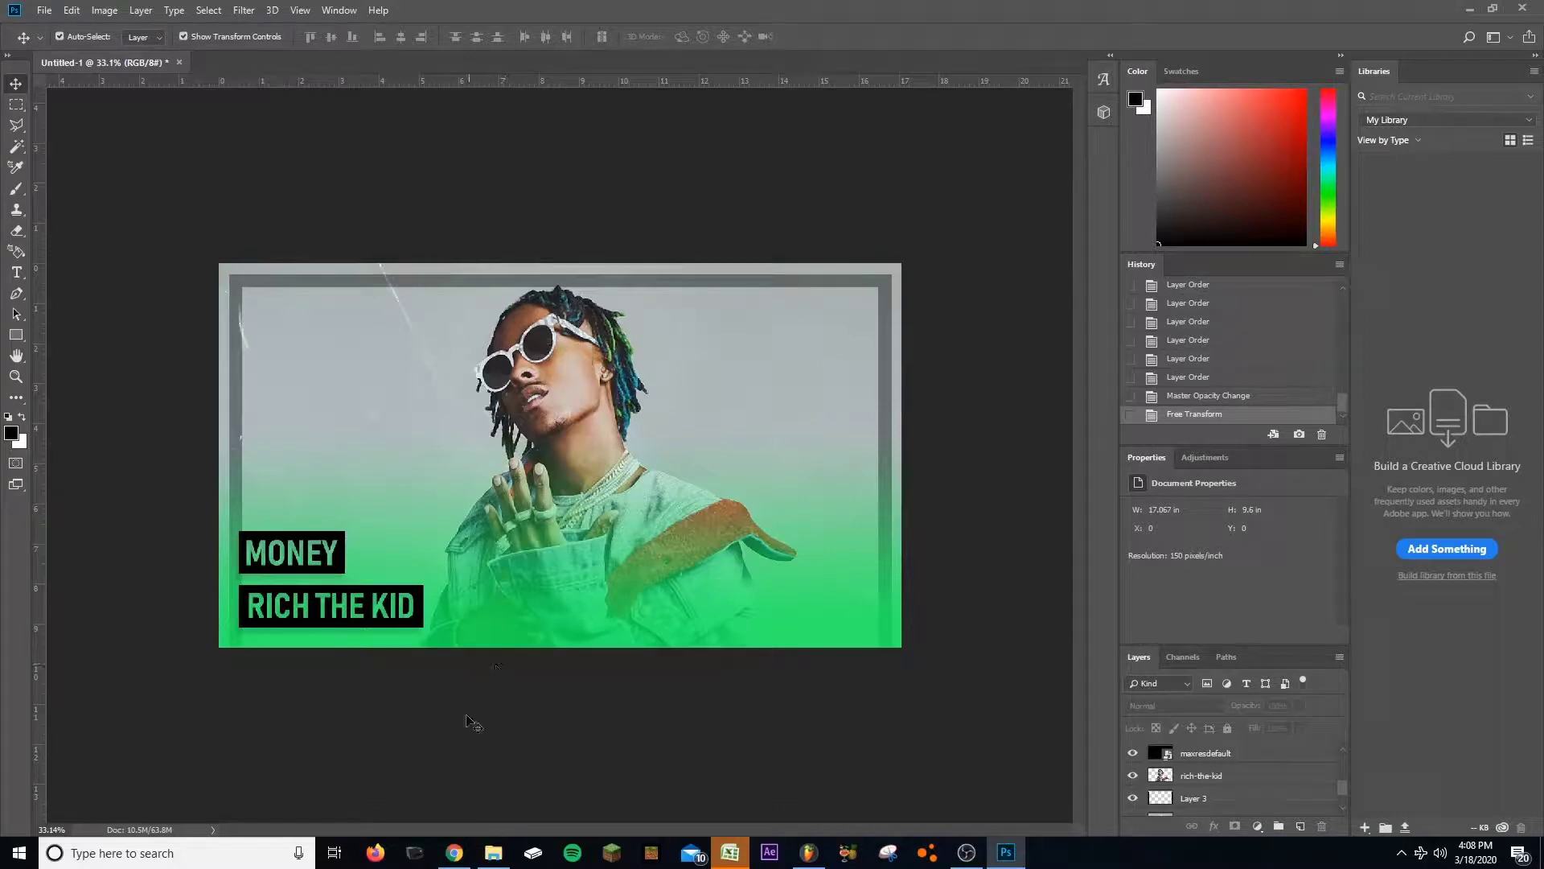
Step: Place the Transparent logo image from File Explorer's Trackouts folder into the Photoshop document, shrunk and positioned beside the artist's head on the right
left_click(493, 853)
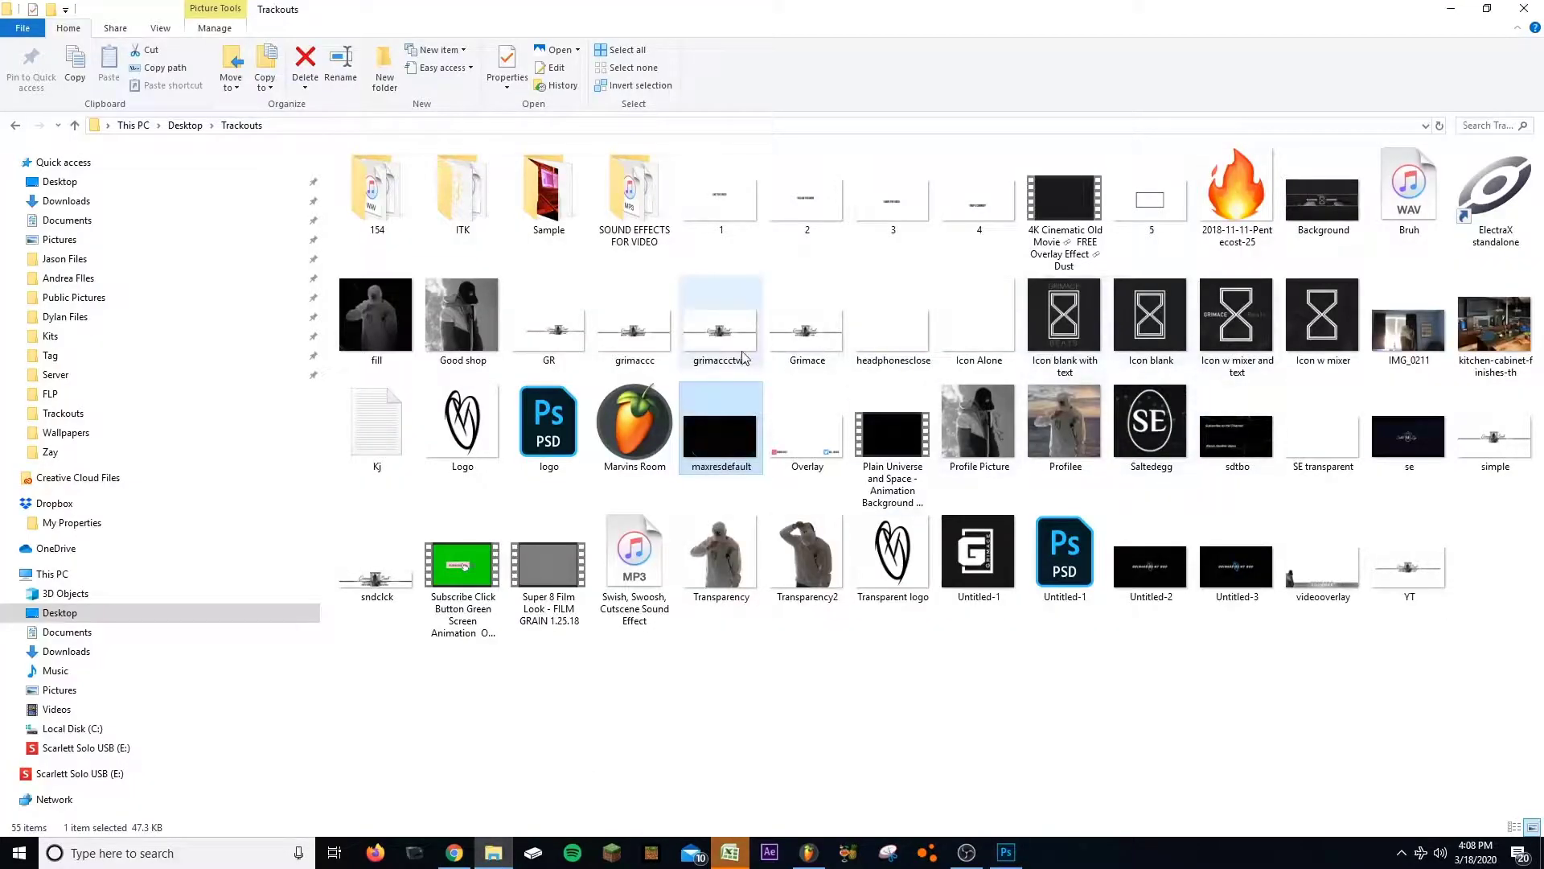
left_click(450, 432)
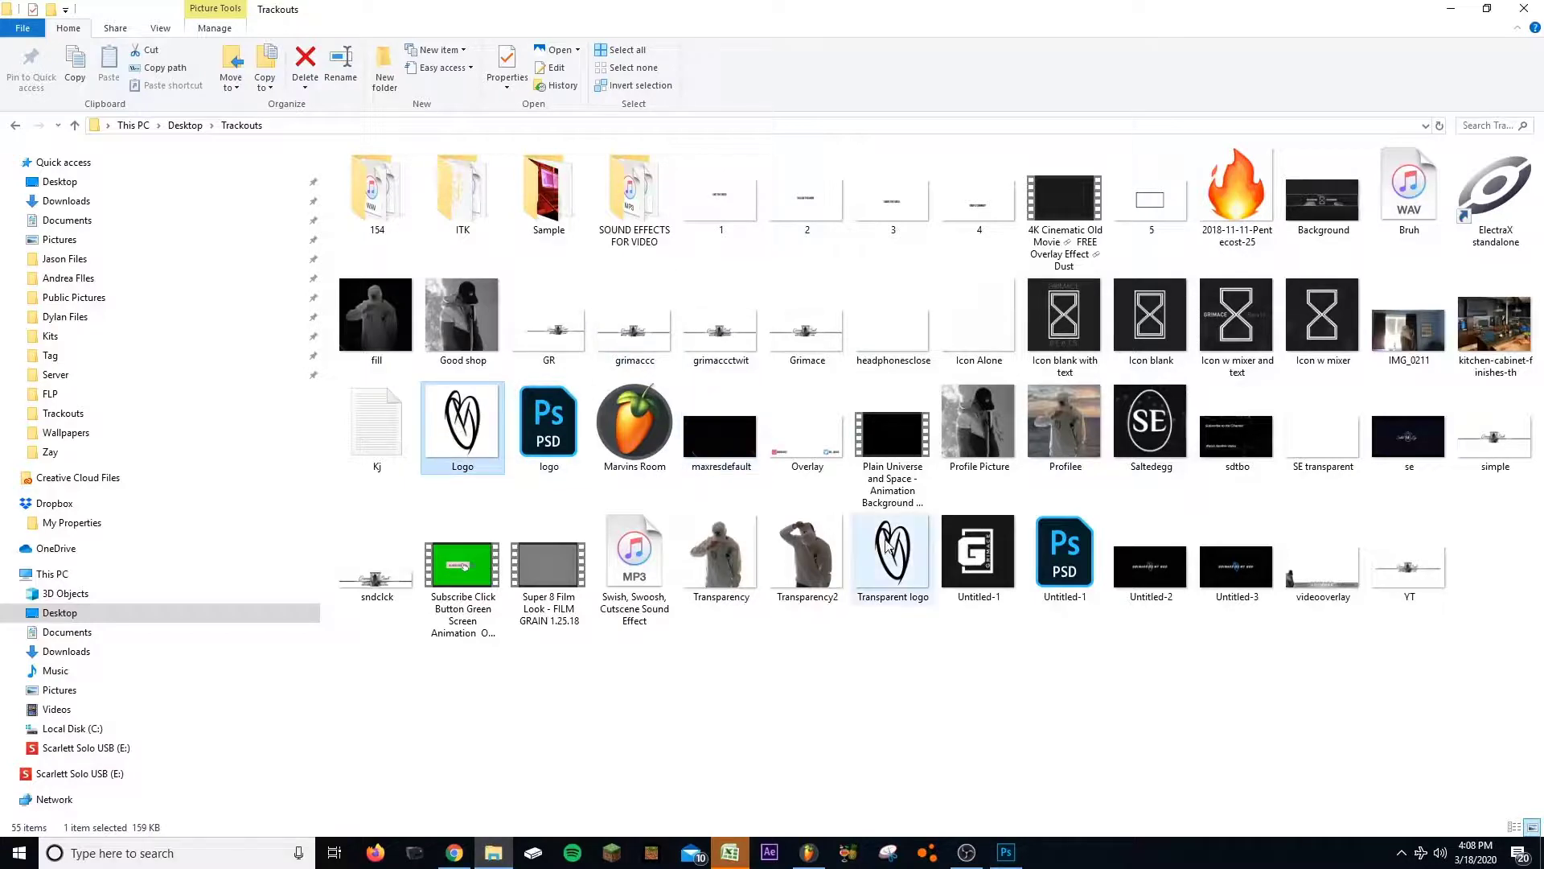
left_click_drag(893, 555, 728, 465)
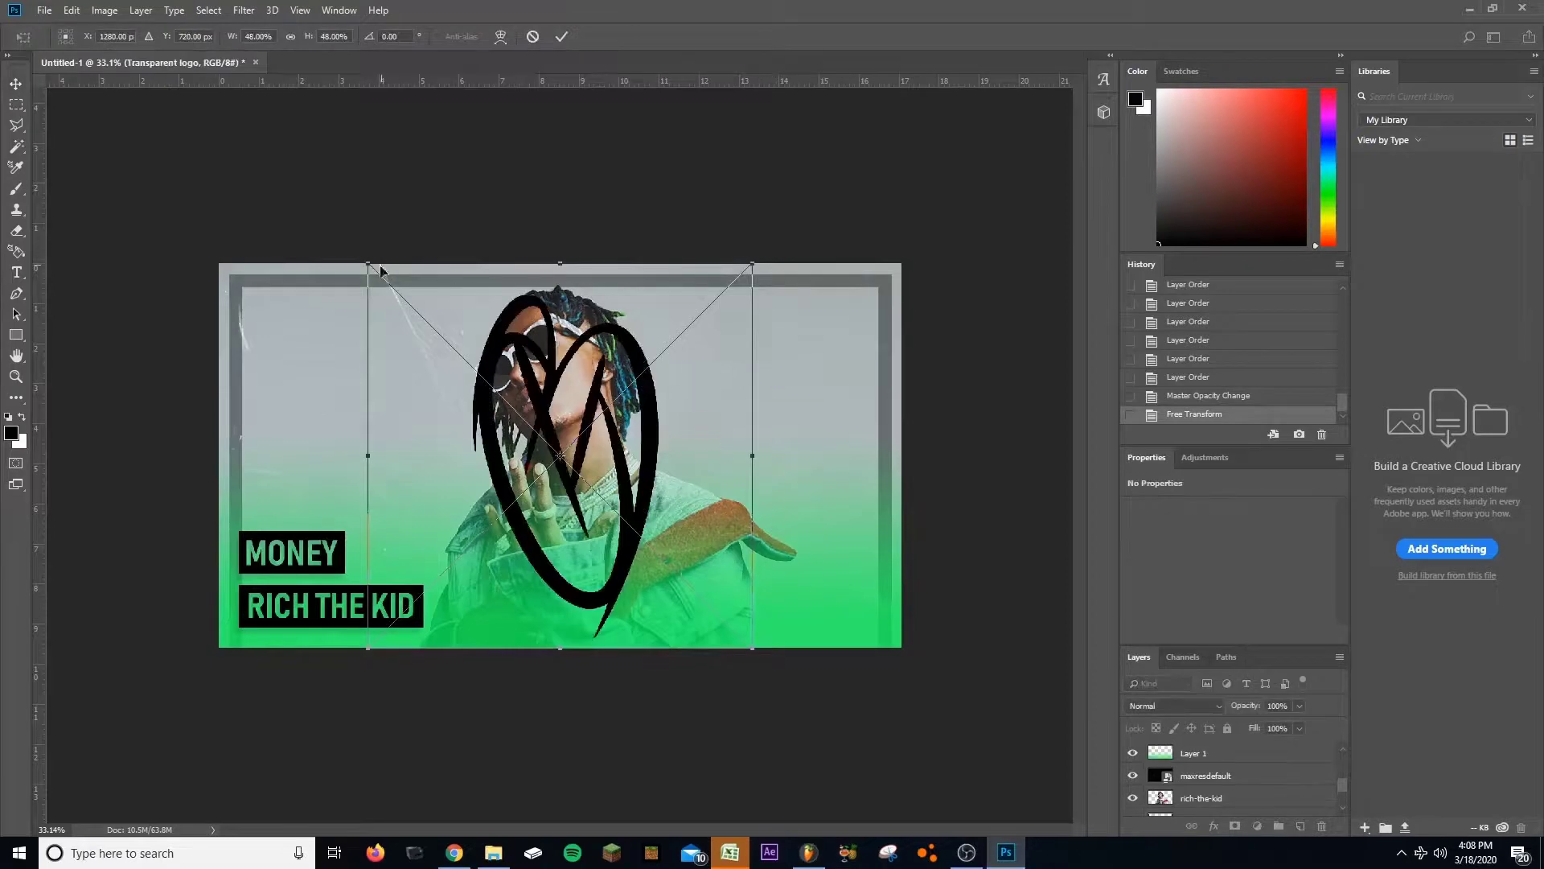
left_click_drag(381, 269, 759, 430)
key("Return")
left_click(755, 152)
scroll(720, 229, "down", 7)
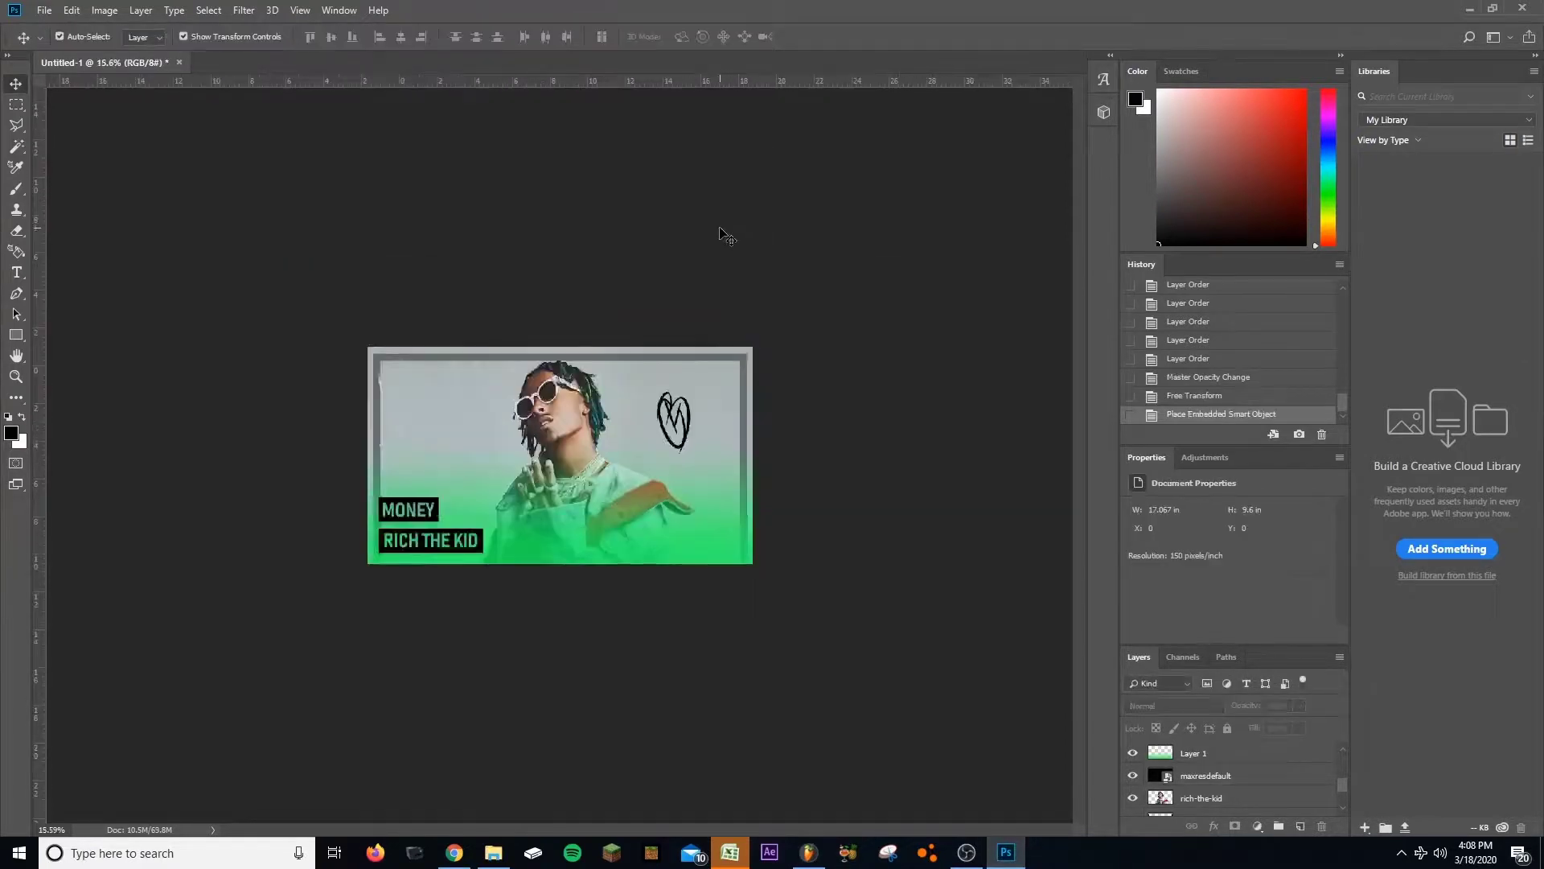
scroll(721, 235, "down", 3)
scroll(625, 276, "up", 4)
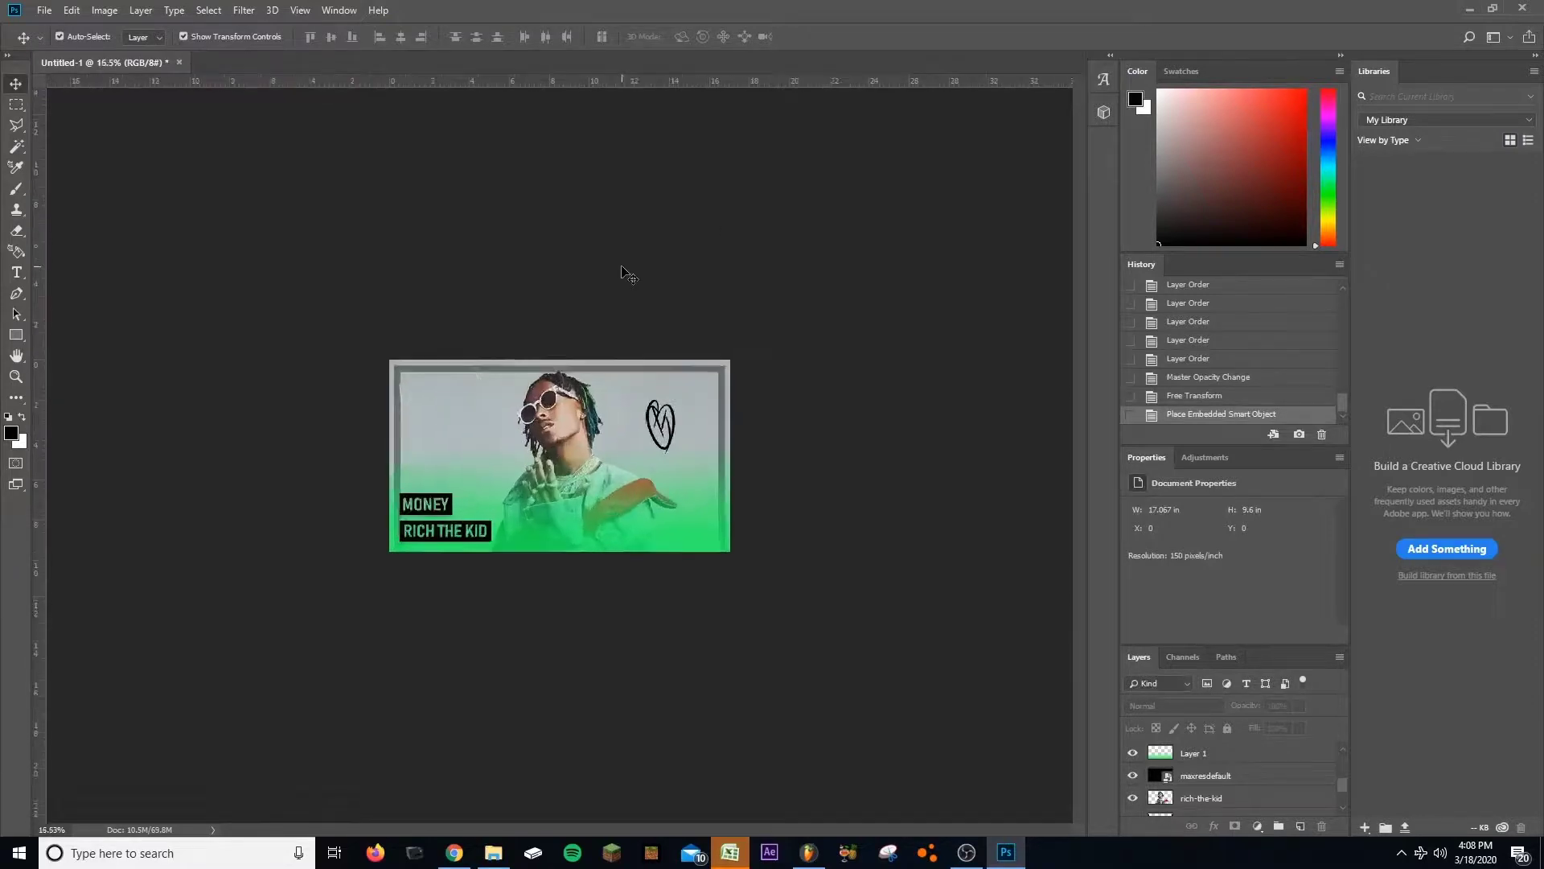
scroll(628, 266, "up", 2)
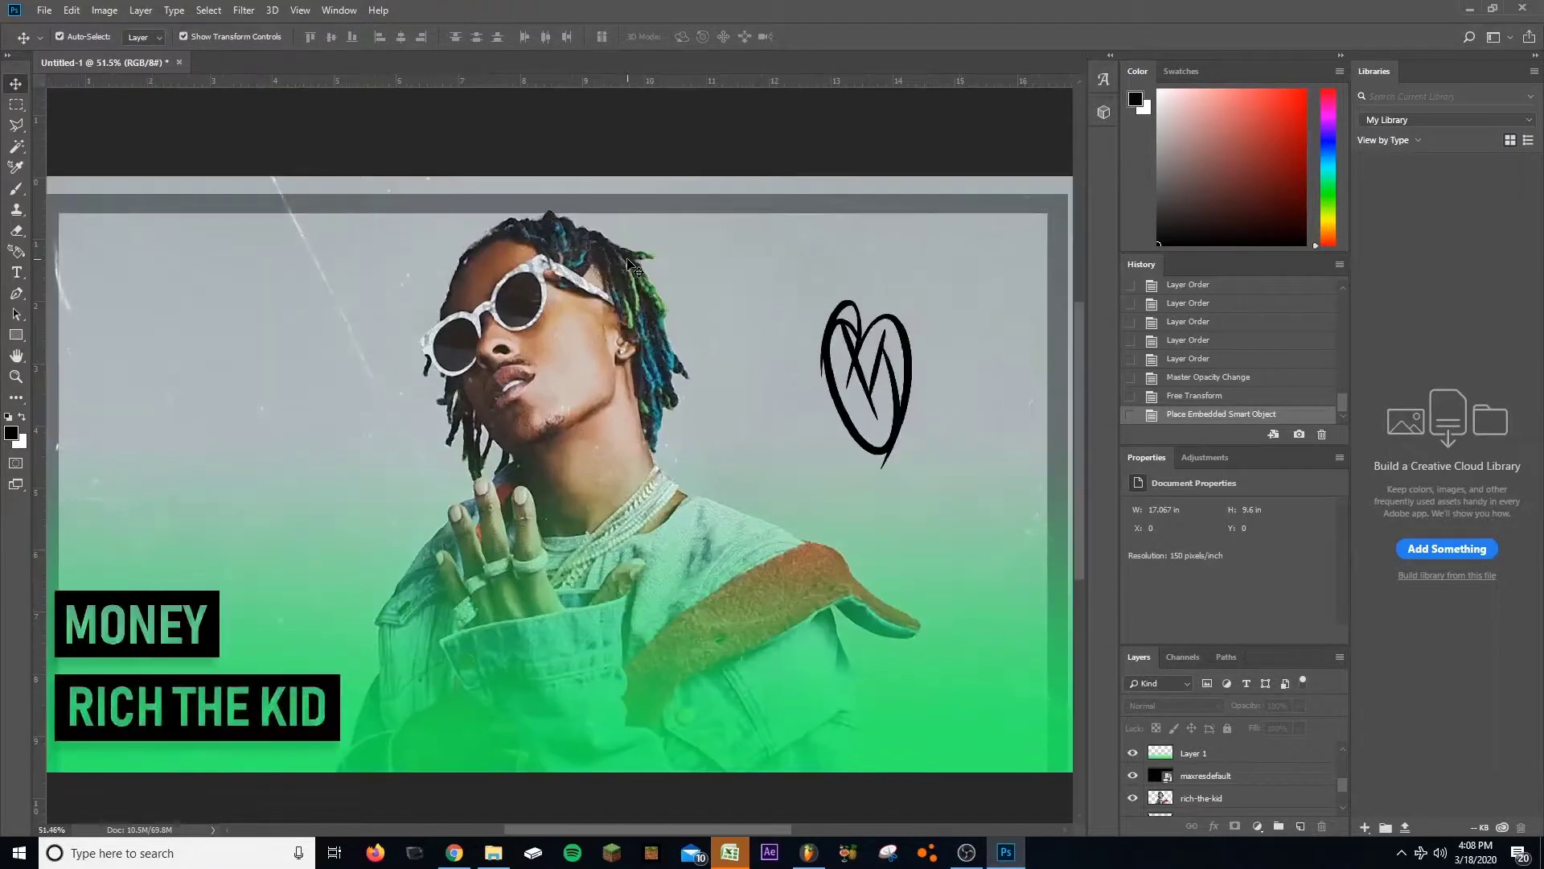
scroll(627, 265, "down", 1)
scroll(674, 225, "down", 2)
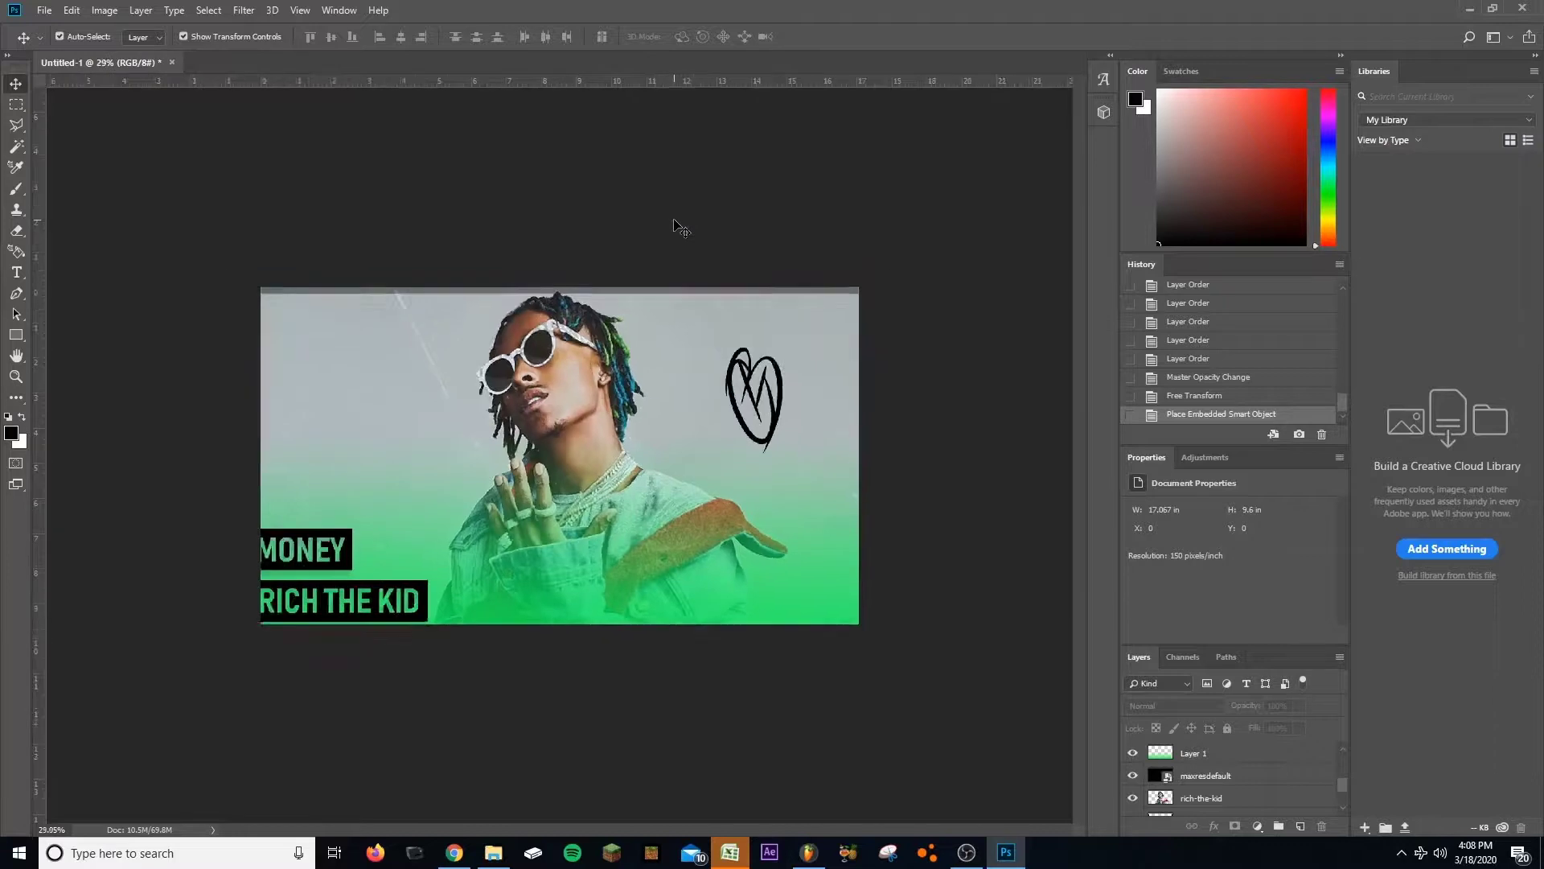